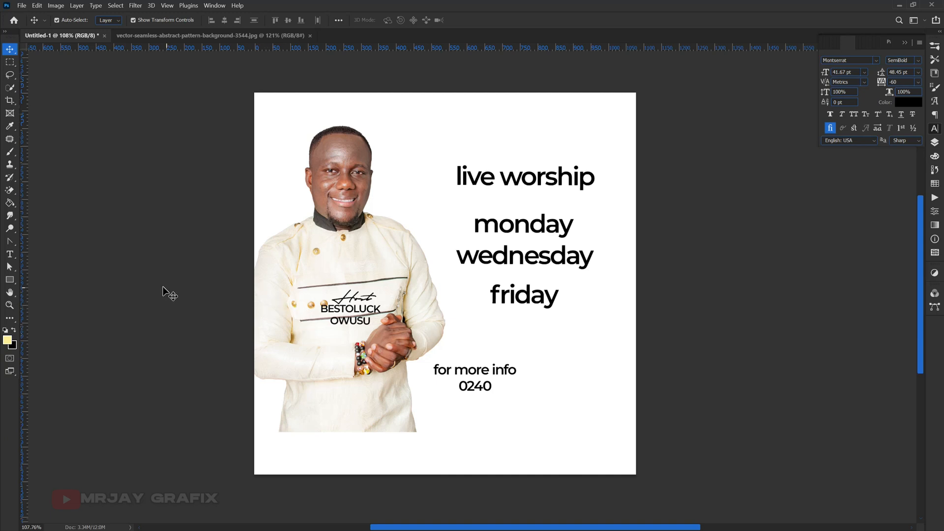
Create a new document 20 inches wide and 20 inches high at 72 pixels/inch
left_click(22, 6)
left_click(25, 17)
left_click(541, 179)
type("20")
left_click(537, 210)
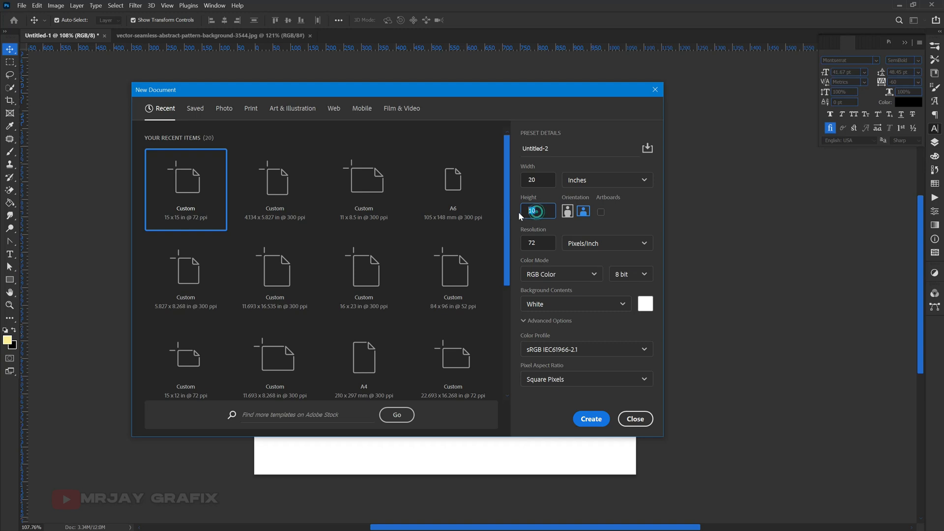
type("20")
left_click(590, 420)
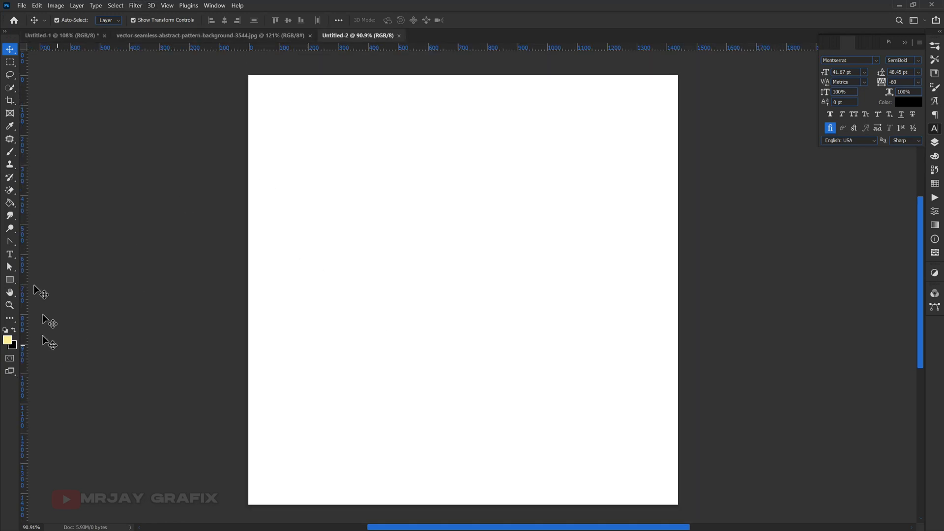
left_click(9, 281)
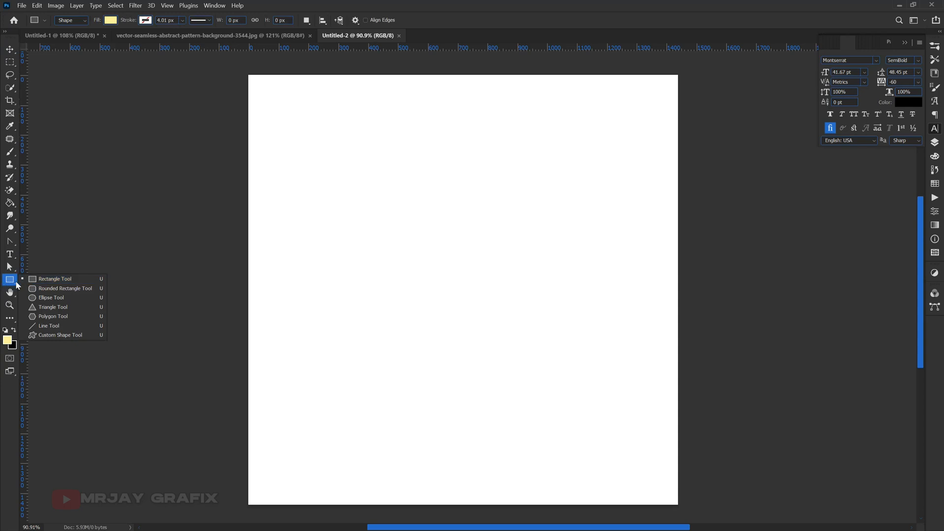
left_click(10, 50)
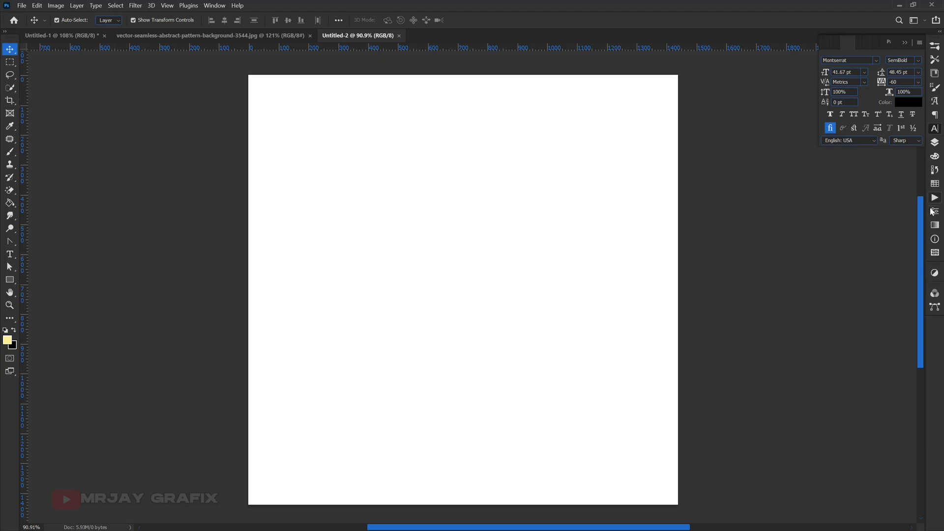
Add a Solid Color fill layer above the background with the colour 002f59
left_click(936, 143)
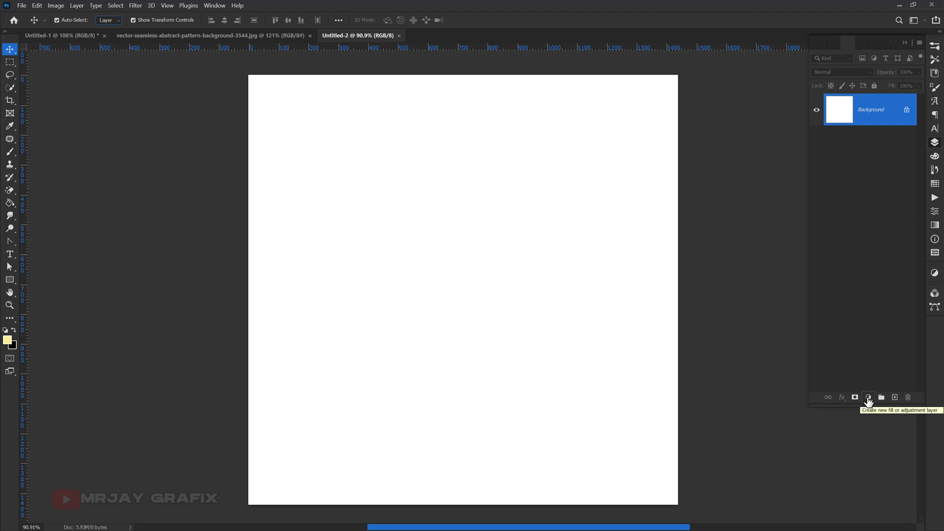
left_click(868, 397)
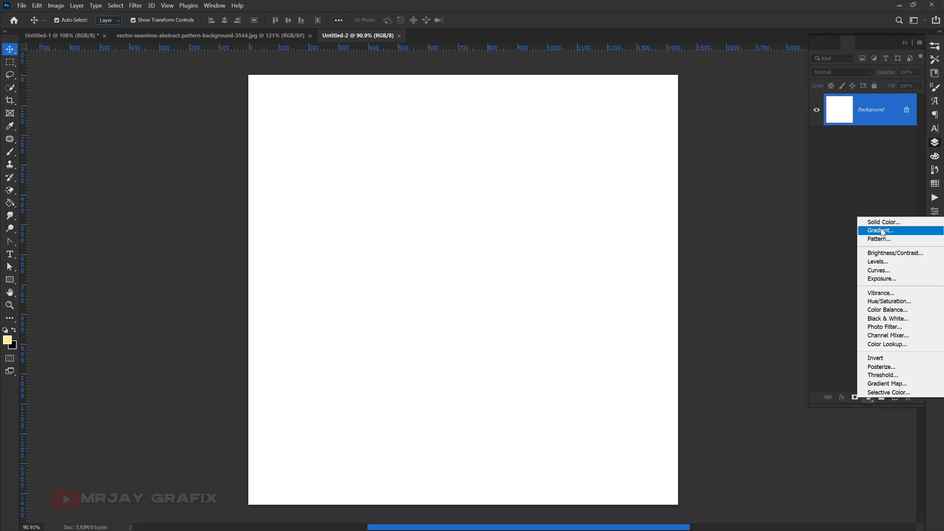
left_click(880, 226)
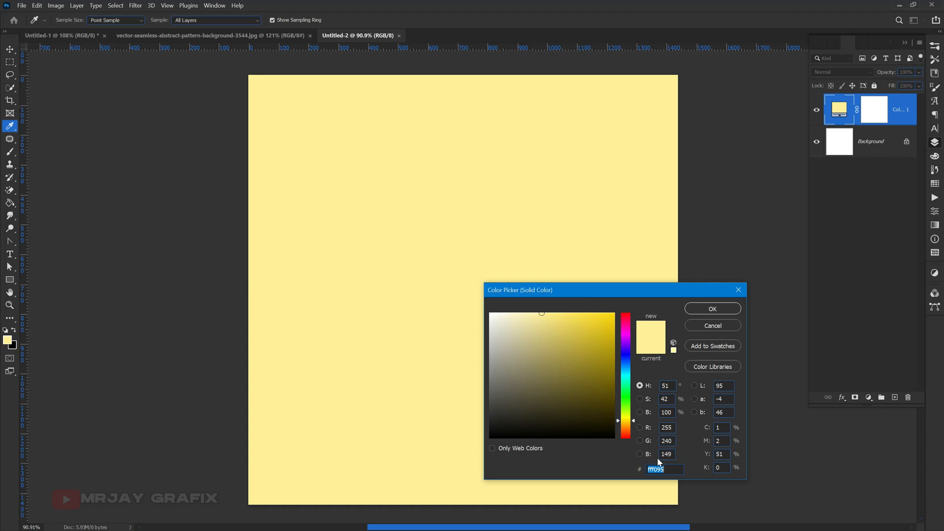
type("002")
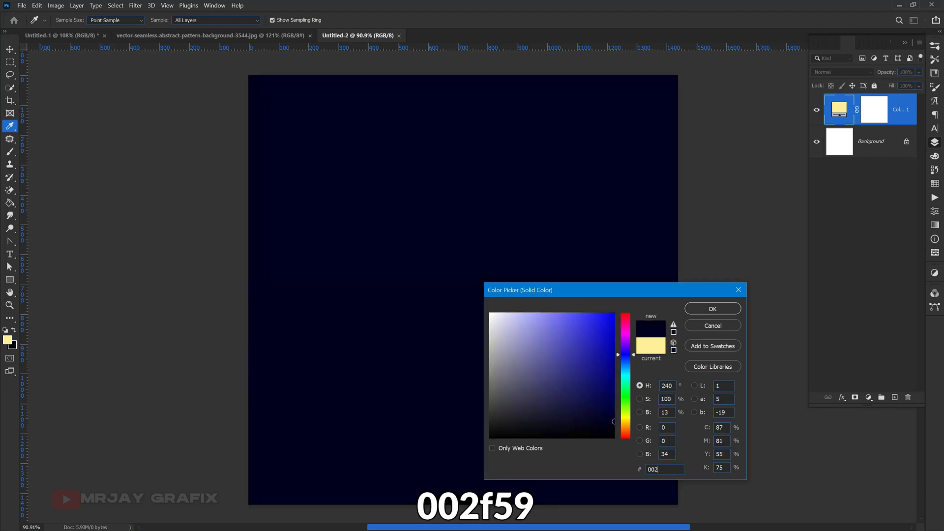
type("f59")
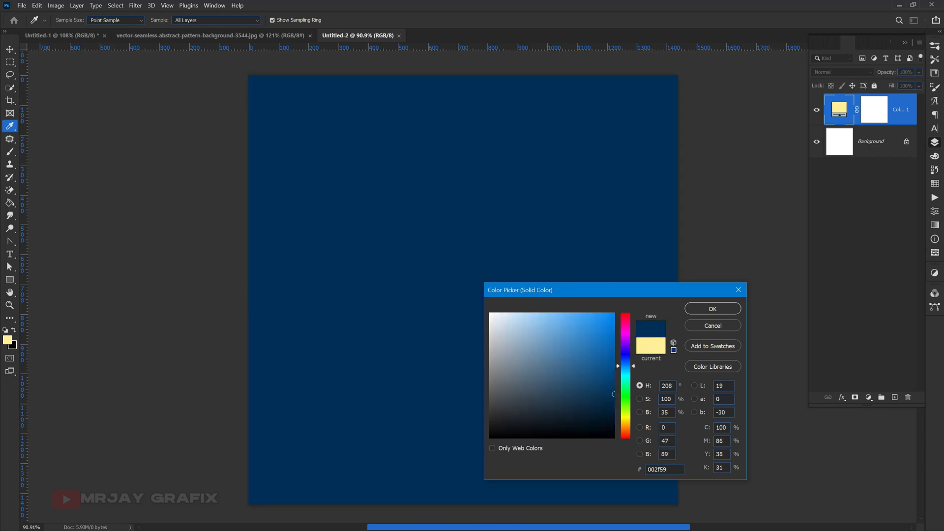
left_click(712, 309)
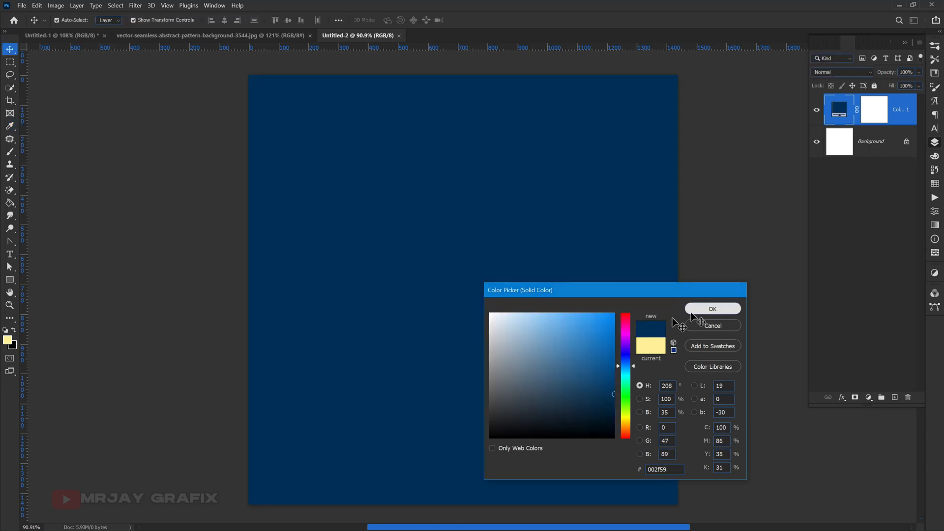
left_click(332, 355)
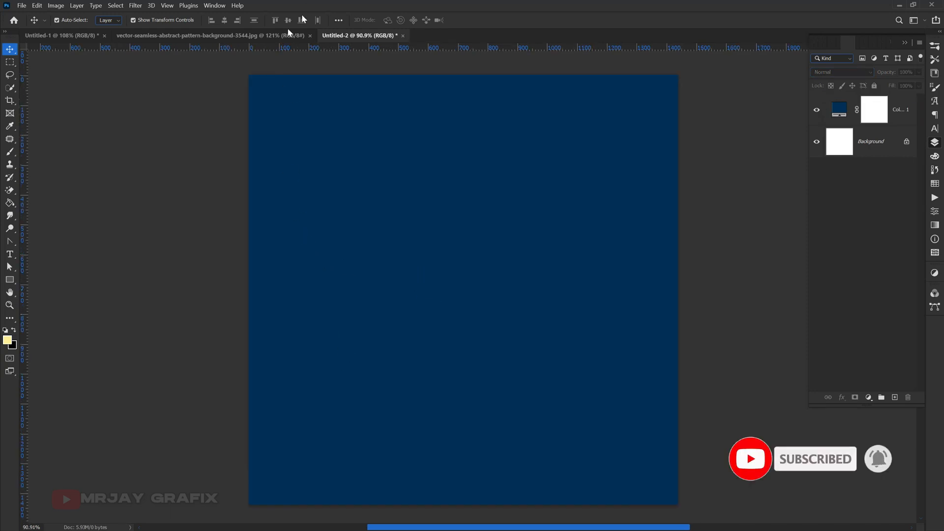
Bring the abstract pattern image into the new document and scale it to about 217% so it covers the whole canvas
left_click(276, 36)
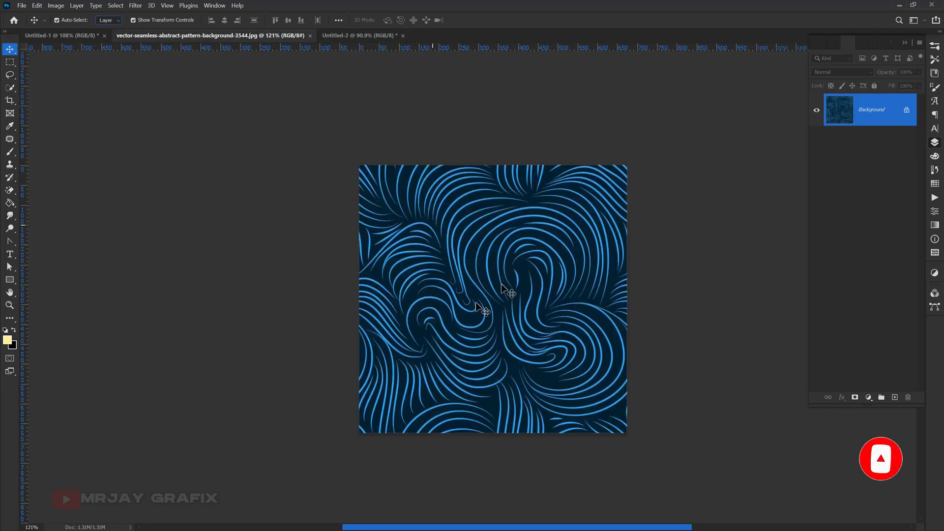
left_click_drag(489, 251, 360, 170)
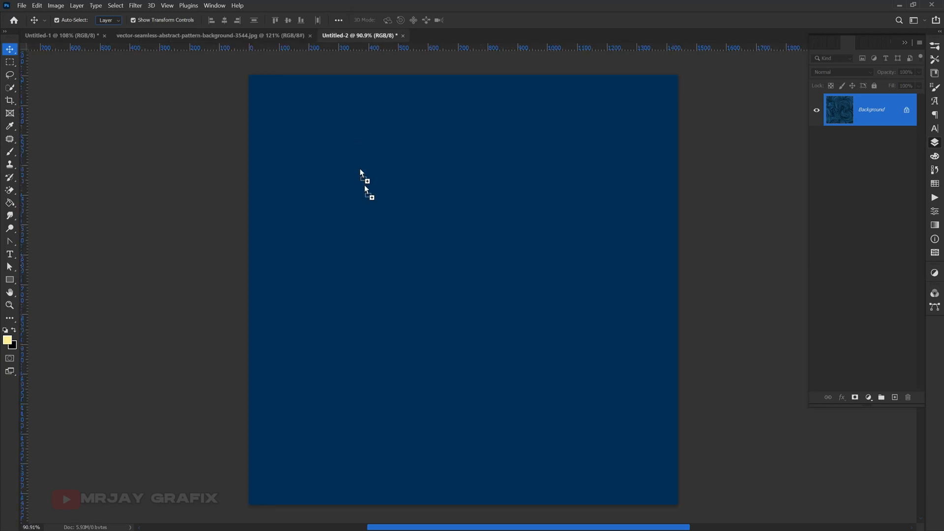
left_click_drag(439, 288, 463, 311)
left_click(358, 390)
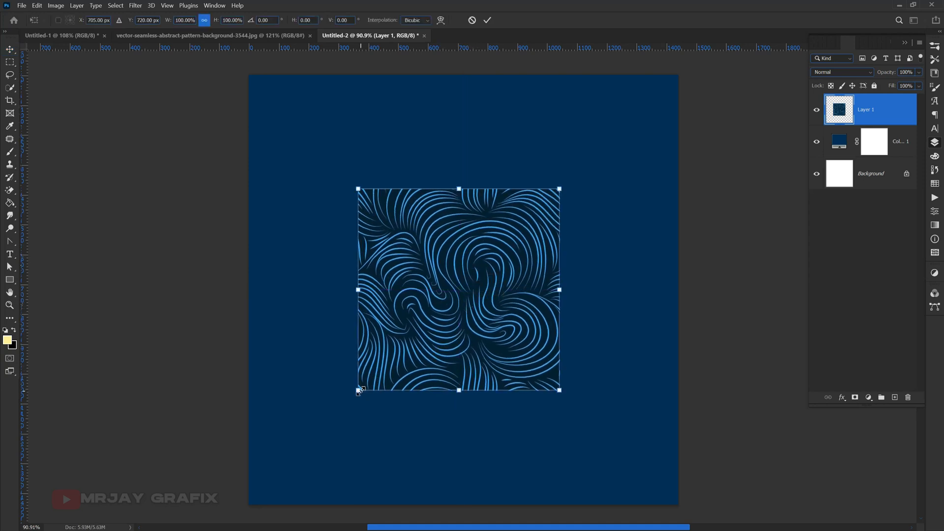
left_click_drag(359, 391, 228, 494)
left_click_drag(291, 431, 296, 428)
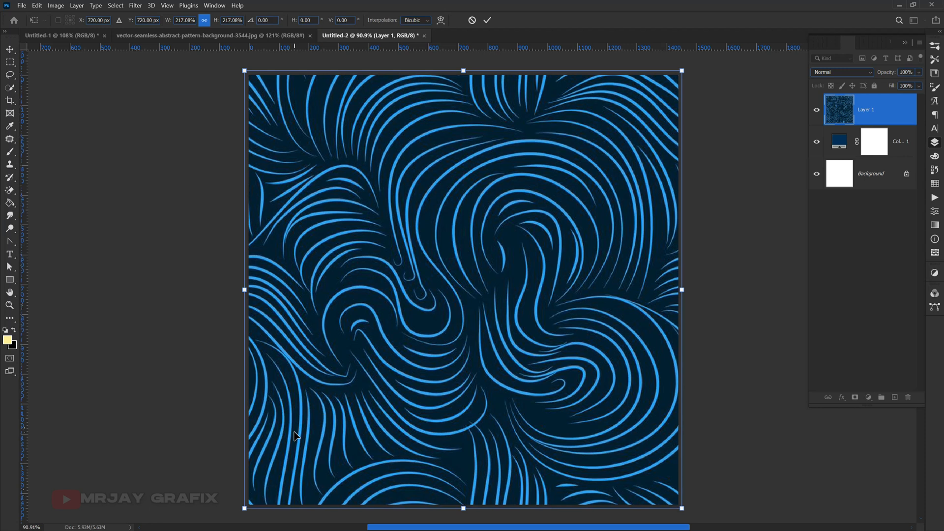
key("Return")
Set the pattern layer's blend mode to Luminosity
left_click(881, 116)
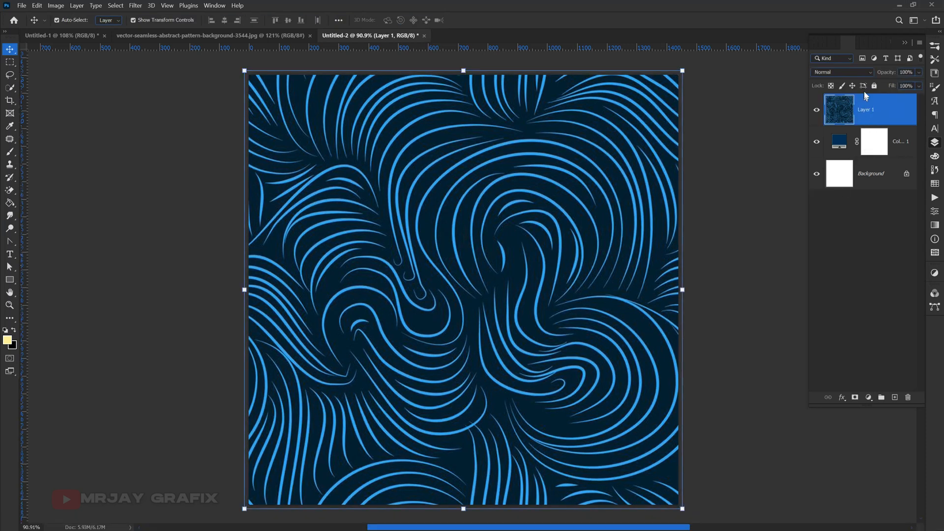
left_click(856, 72)
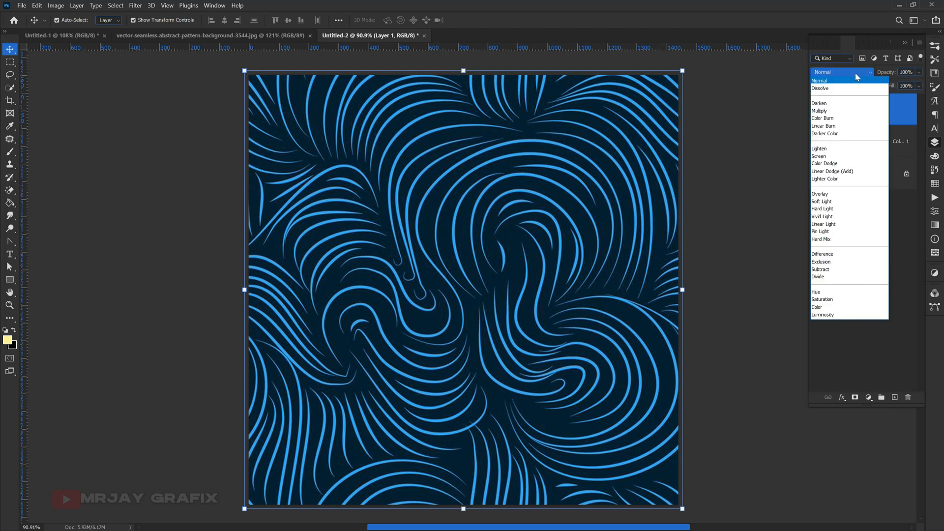
left_click(849, 72)
left_click(848, 73)
left_click(849, 73)
left_click(848, 72)
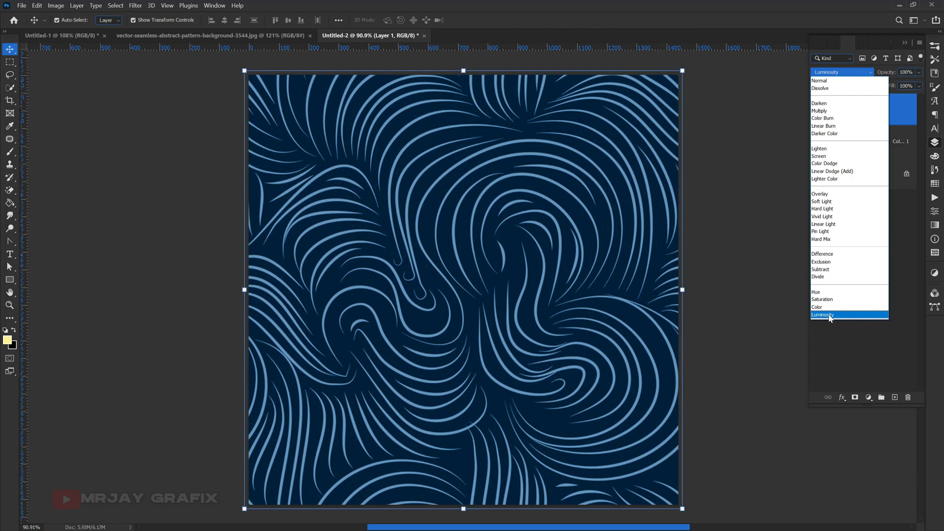
left_click(830, 315)
Reduce the pattern layer's opacity to 3% and lock the layer
left_click_drag(885, 79, 819, 67)
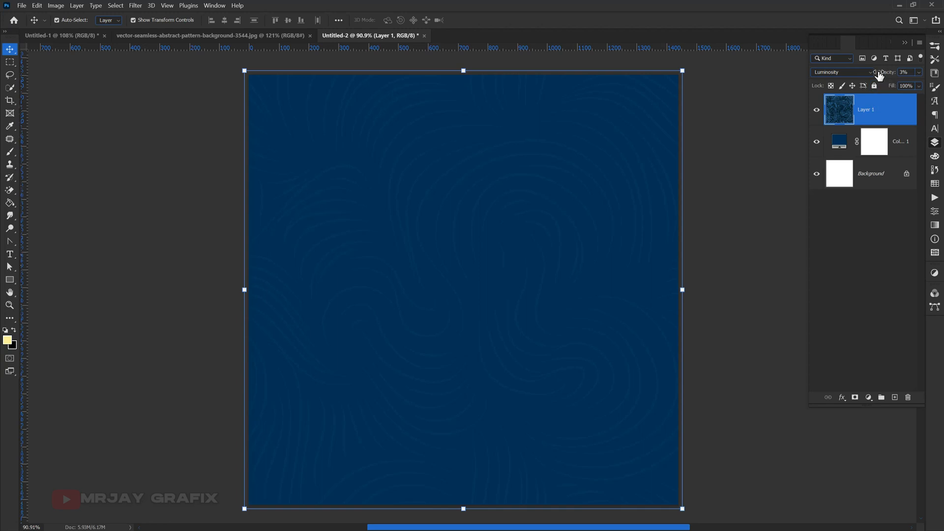
left_click(874, 86)
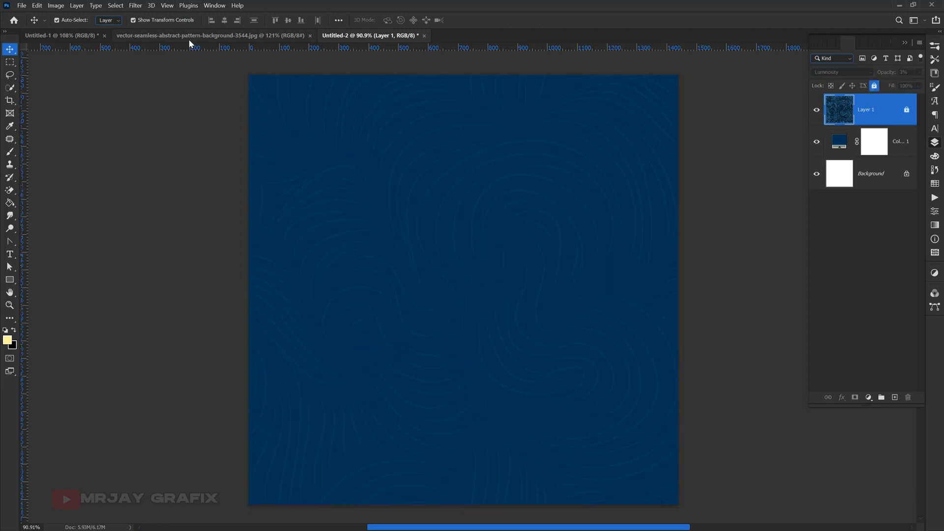
Draw a tall rectangle about 385 by 1468 px spanning the full canvas height in its left half
left_click(10, 281)
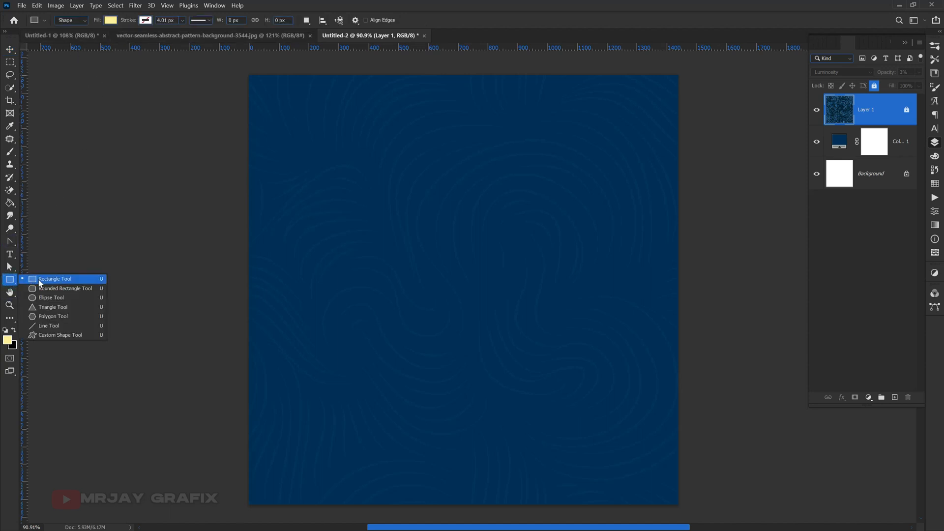
left_click(41, 282)
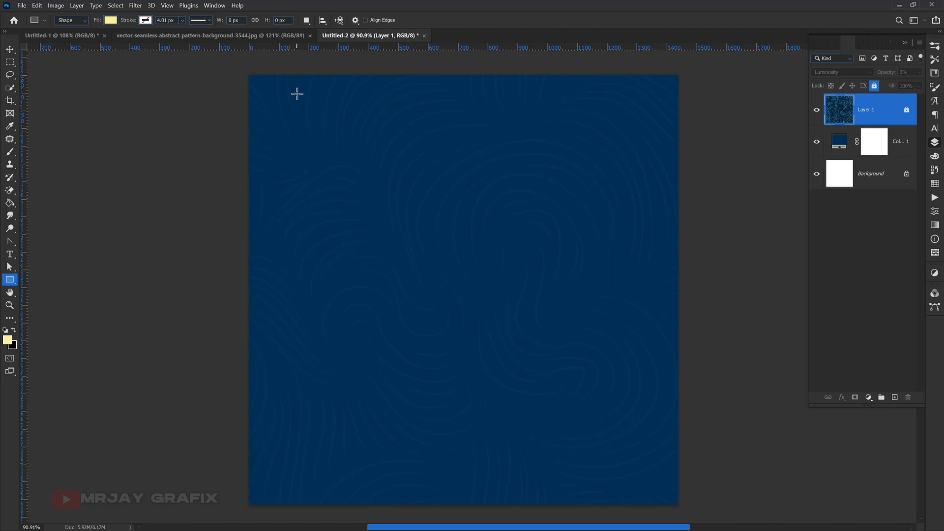
left_click_drag(305, 71, 418, 508)
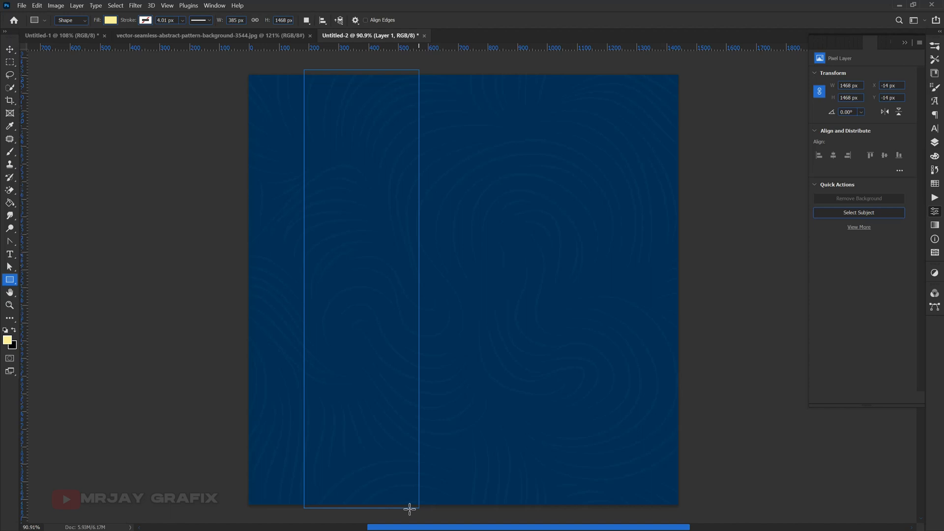
Narrow the rectangle from its left side to a strip about 62 px wide, keeping its right edge in place
left_click(11, 49)
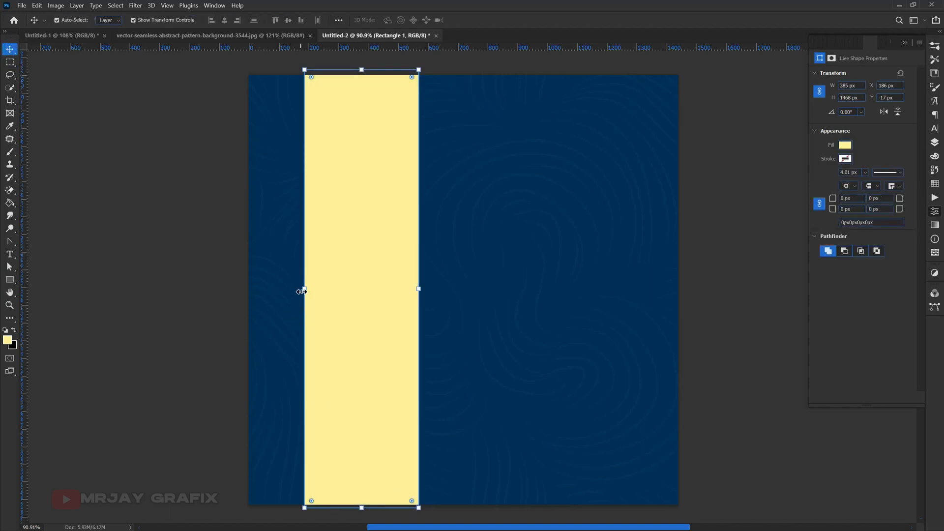
left_click(301, 292)
left_click_drag(302, 290, 400, 283)
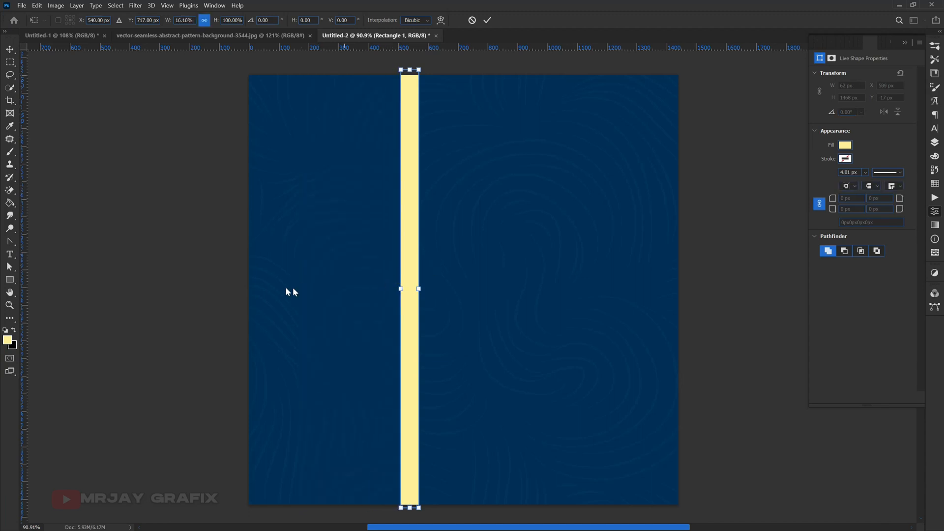
key("Return")
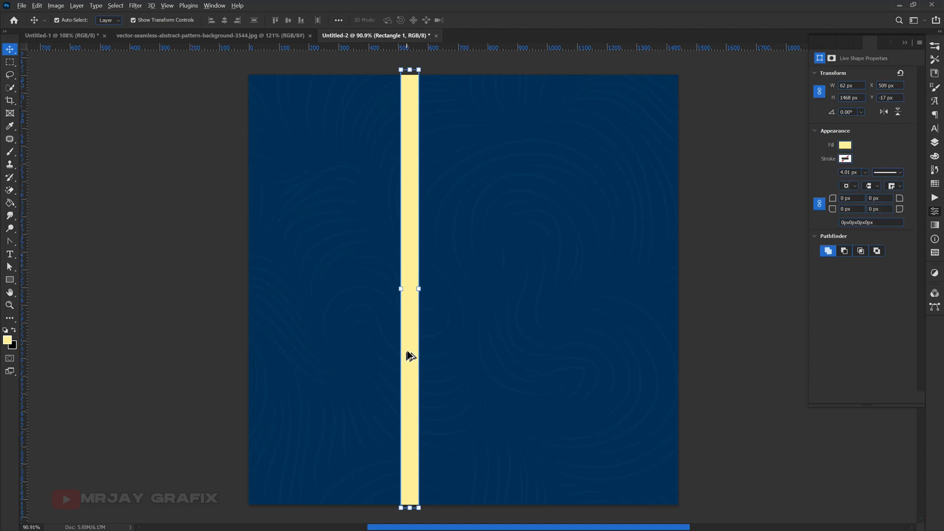
Duplicate the strip flush against its left side and widen the copy leftwards to near the canvas's left edge
left_click_drag(411, 348, 388, 352)
left_click(354, 292)
left_click(384, 293)
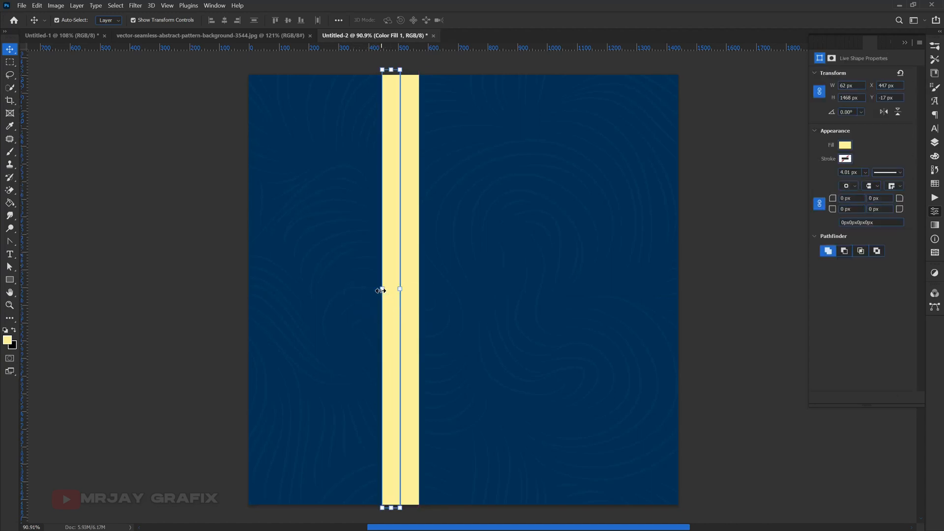
key("ctrl+t")
left_click_drag(380, 289, 285, 311)
left_click(147, 306)
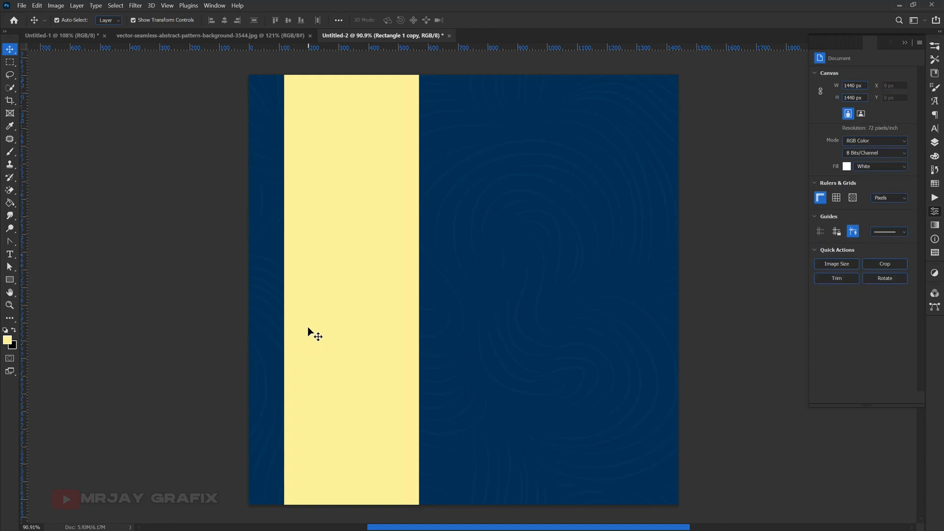
Add a Gradient Overlay to the wide rectangle copy, set its angle to 94°, and shift the gradient upwards
left_click(934, 142)
left_click(842, 397)
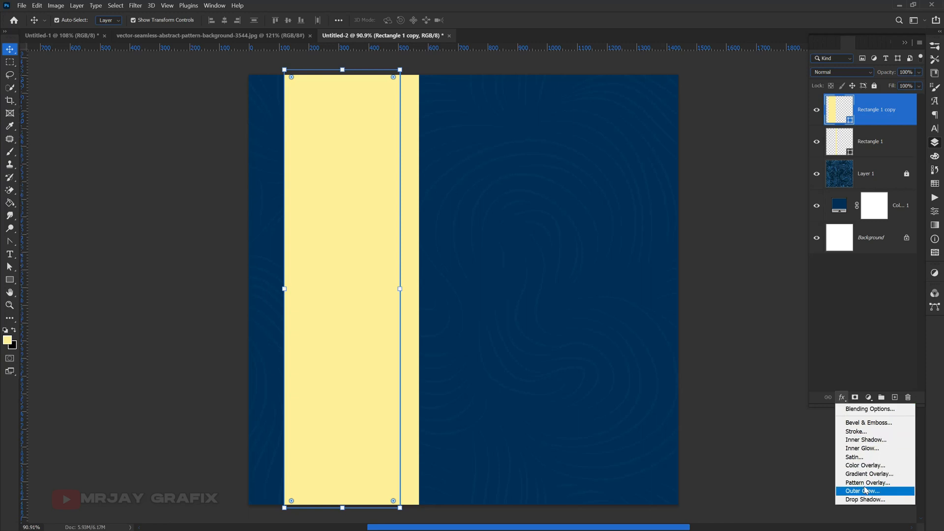
left_click(865, 473)
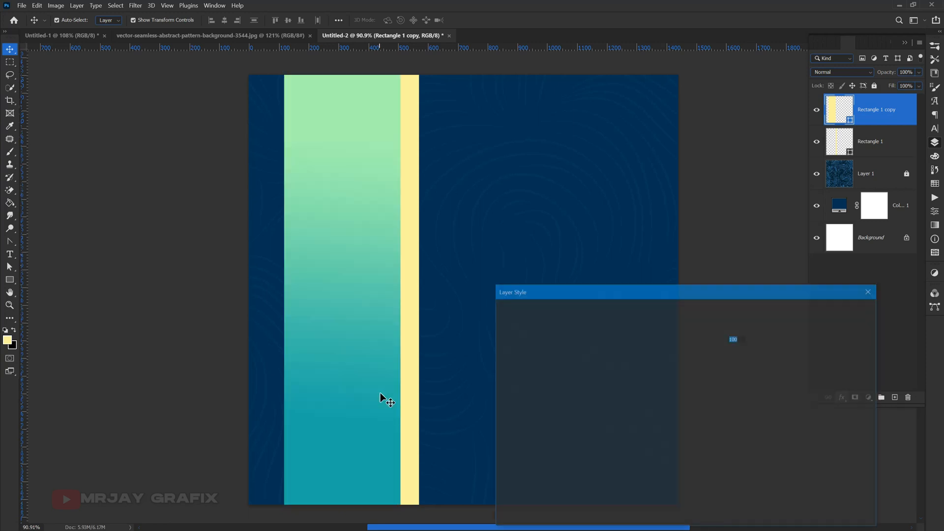
left_click_drag(563, 295, 561, 143)
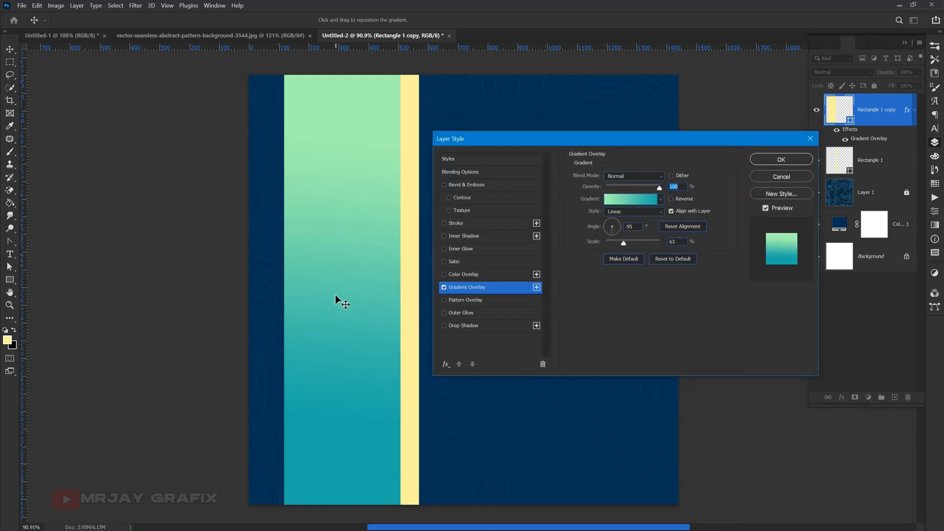
left_click_drag(613, 229, 613, 220)
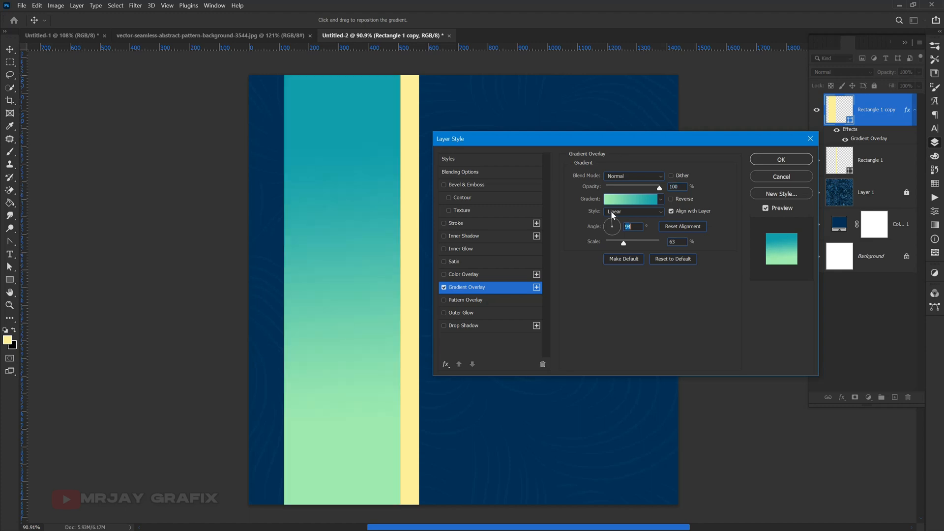
left_click_drag(358, 291, 343, 236)
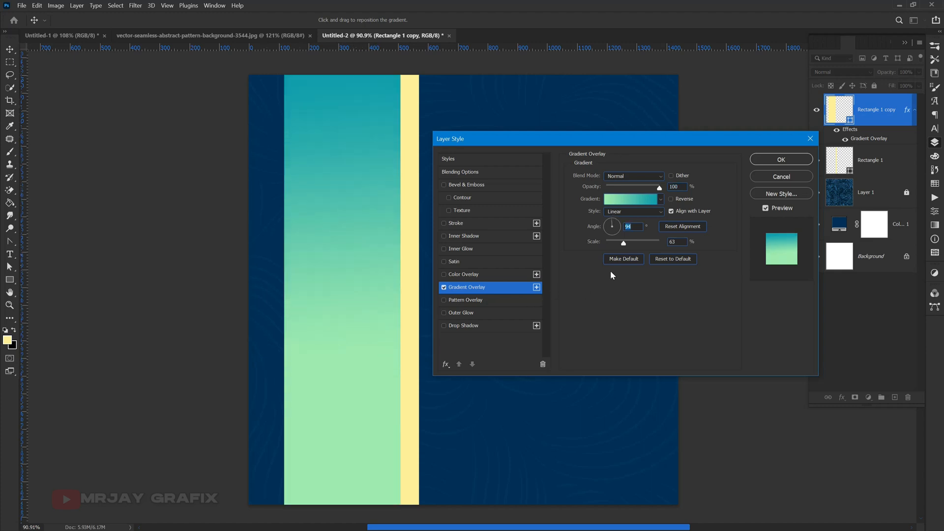
Examine the colour code of the light green start stop in the wide rectangle's gradient
left_click(634, 199)
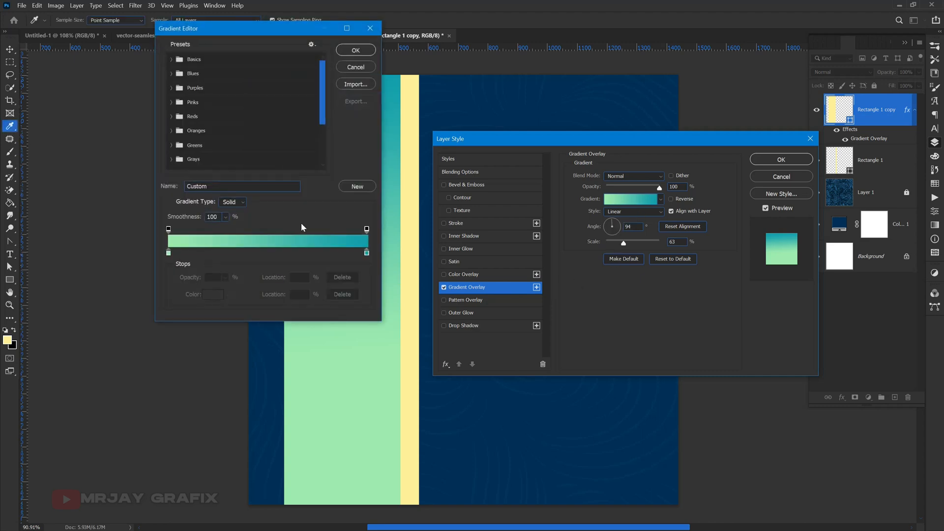
left_click_drag(558, 124, 579, 107)
left_click(546, 327)
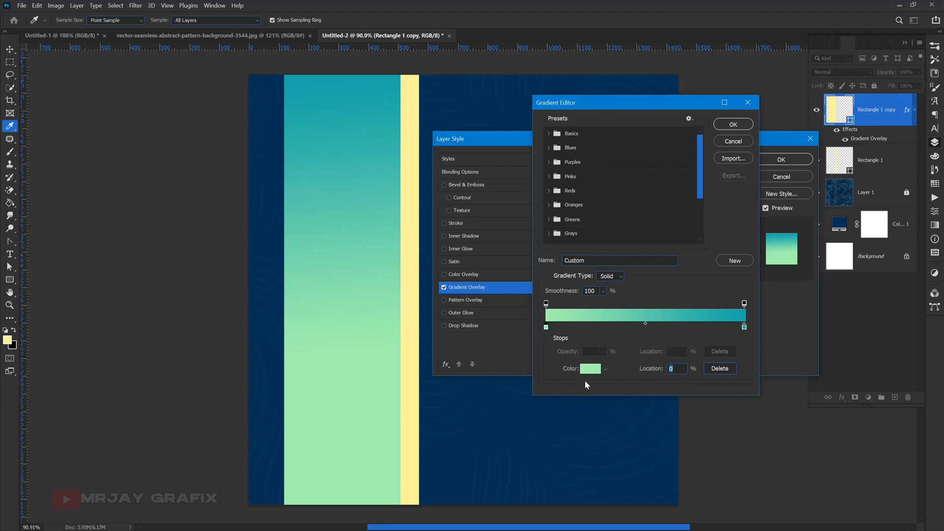
left_click(589, 371)
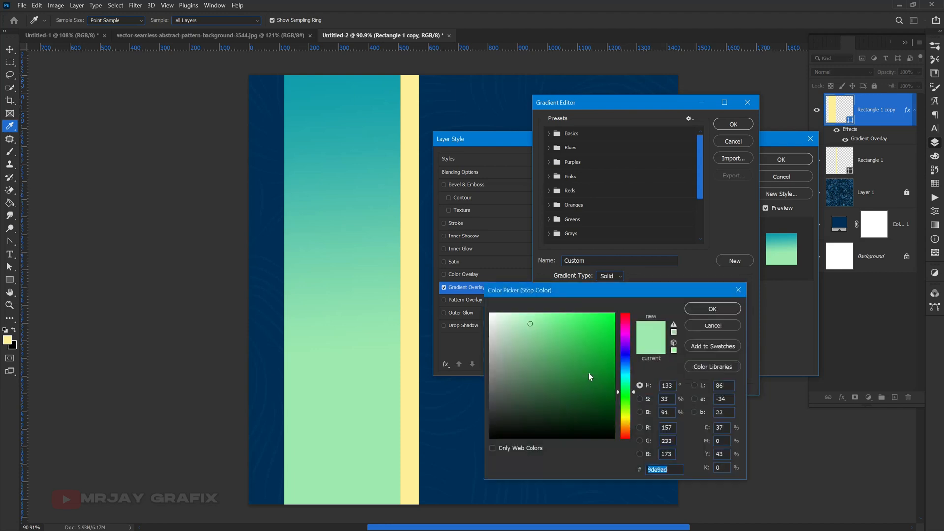
left_click(650, 469)
left_click_drag(580, 291, 524, 179)
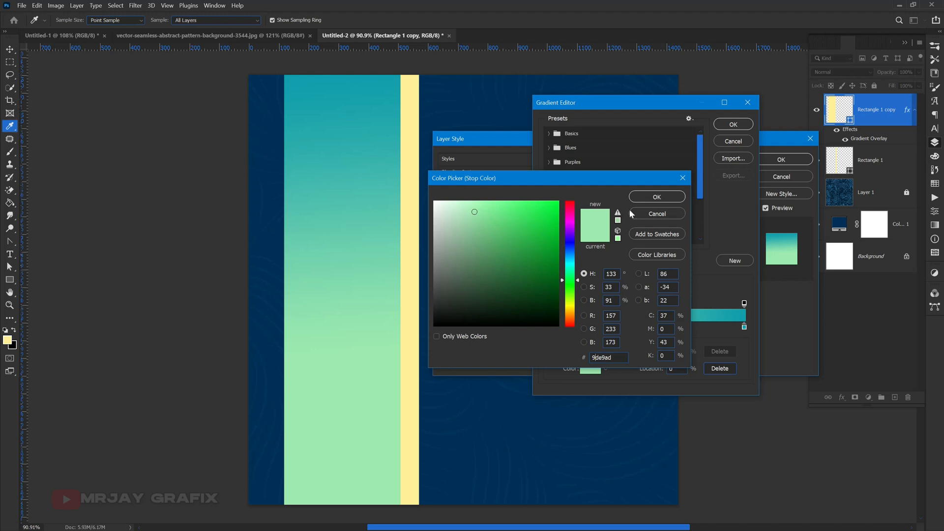
left_click(654, 196)
left_click(588, 371)
left_click(409, 413)
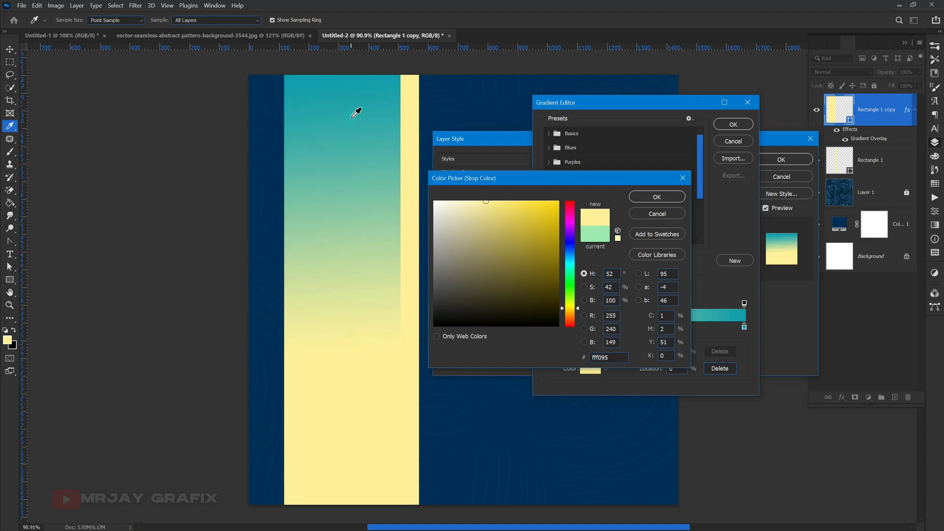
left_click(657, 213)
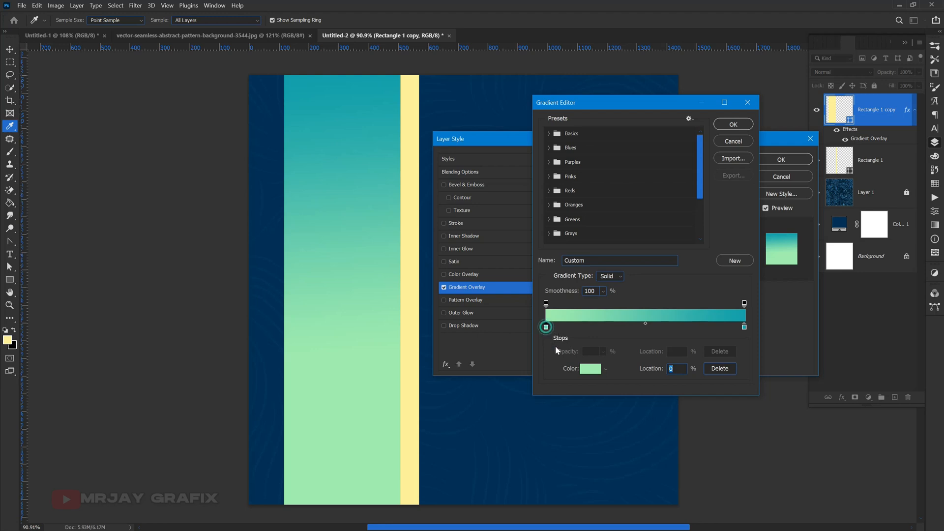
left_click(587, 370)
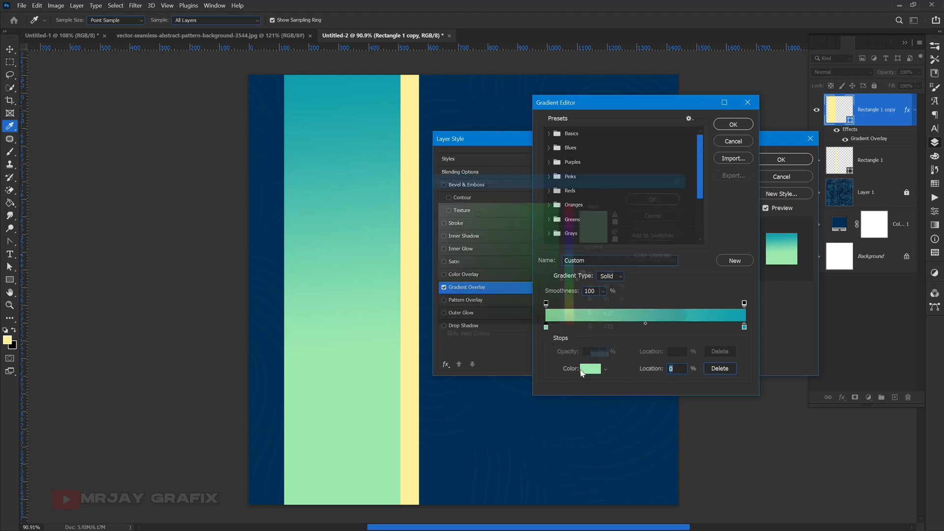
left_click(333, 488)
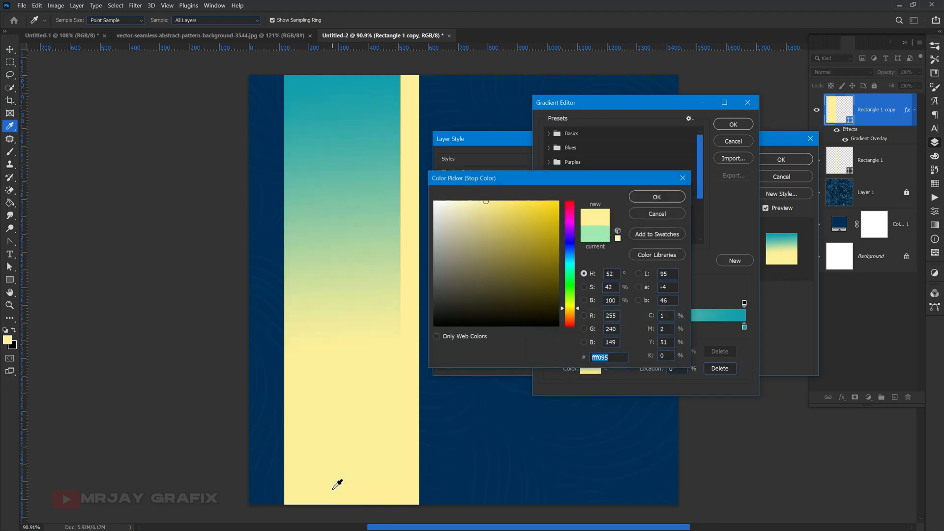
left_click(676, 214)
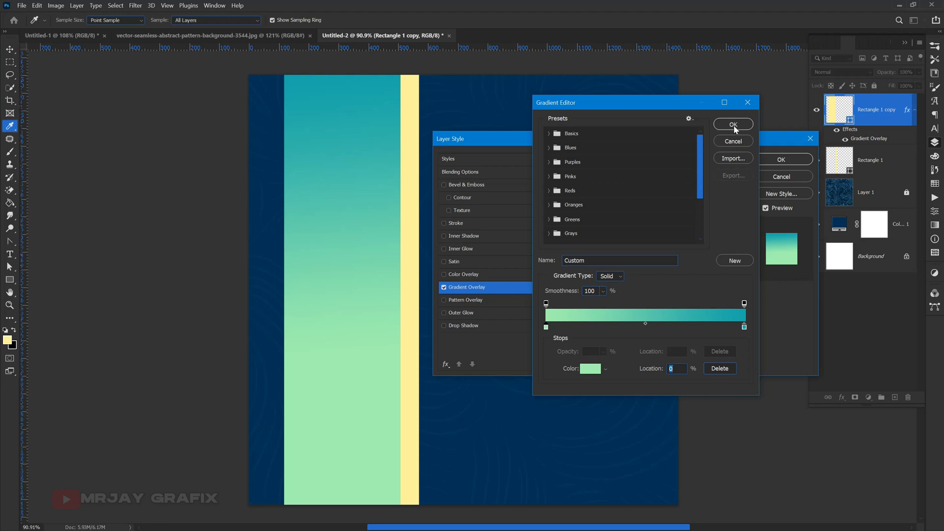
Check the colour code of the gradient's teal end stop and apply the Gradient Overlay to the wide rectangle
left_click(743, 327)
left_click(590, 374)
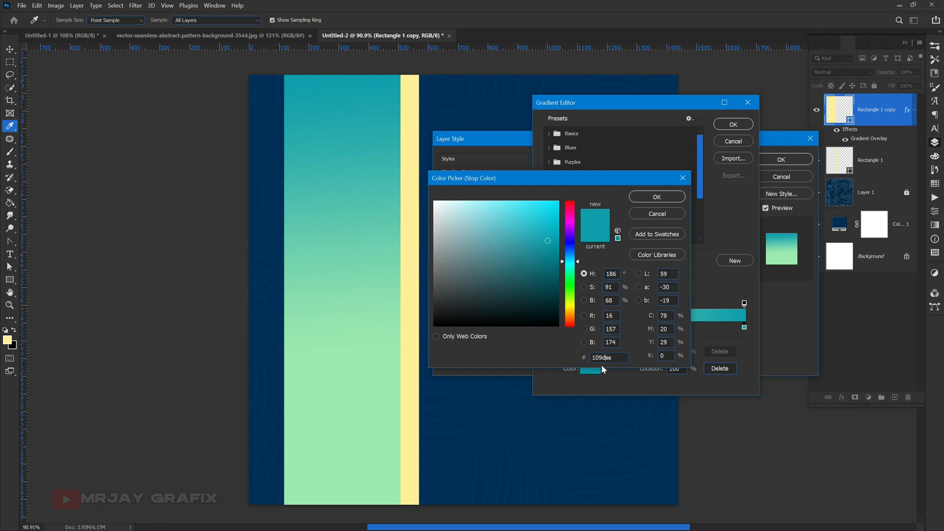
left_click(655, 197)
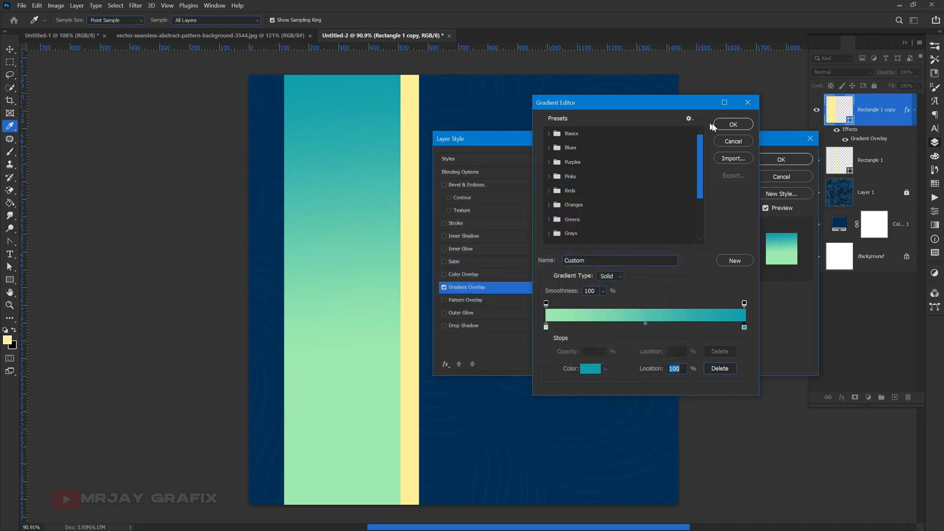
left_click(733, 124)
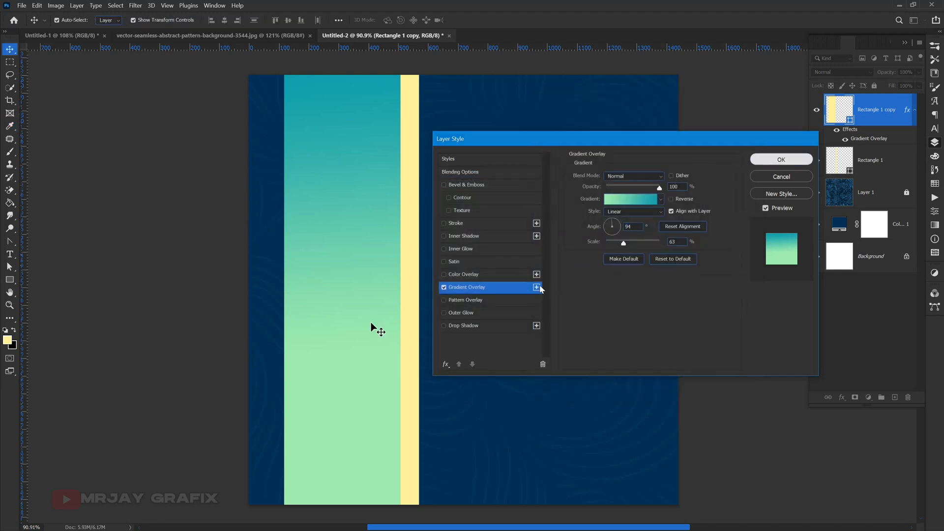
key("Return")
Duplicate the narrow yellow strip and place the copy flush against the canvas's right edge
left_click(210, 370)
left_click(406, 404)
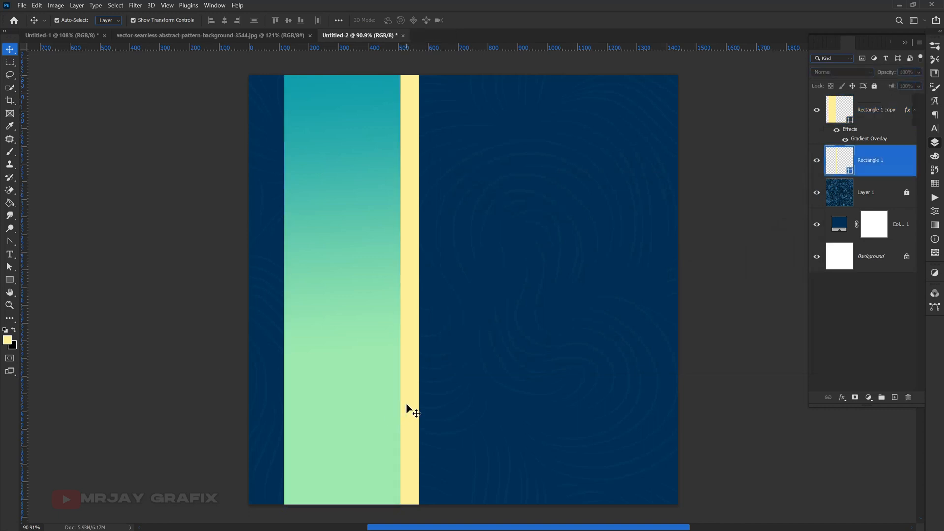
left_click(194, 377)
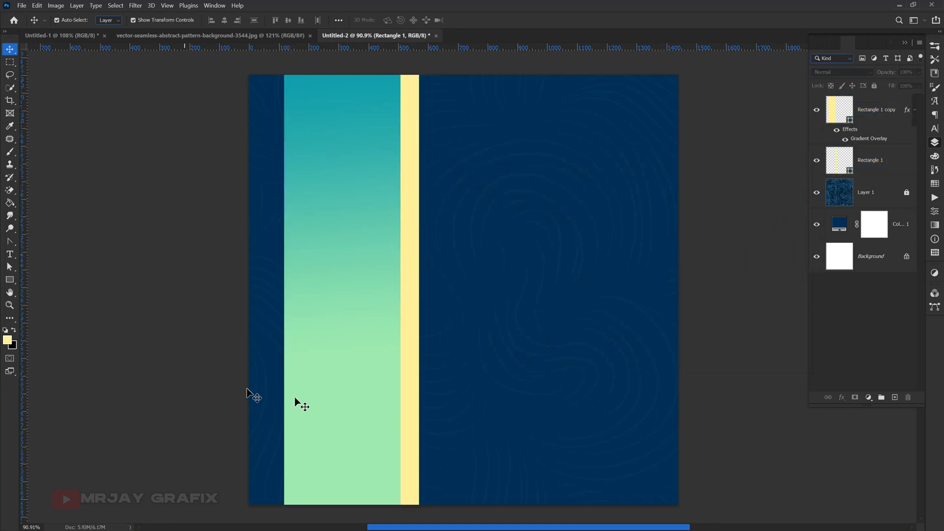
left_click(415, 381)
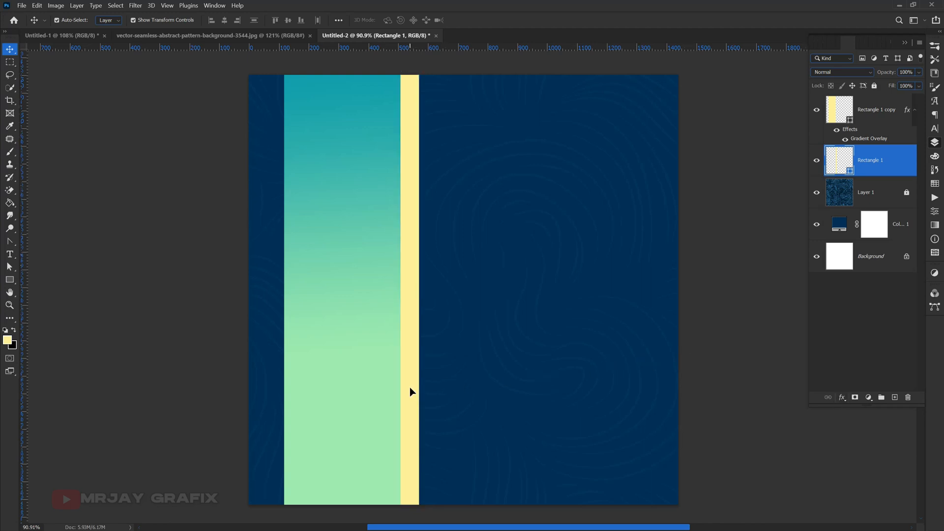
left_click_drag(410, 387, 670, 368)
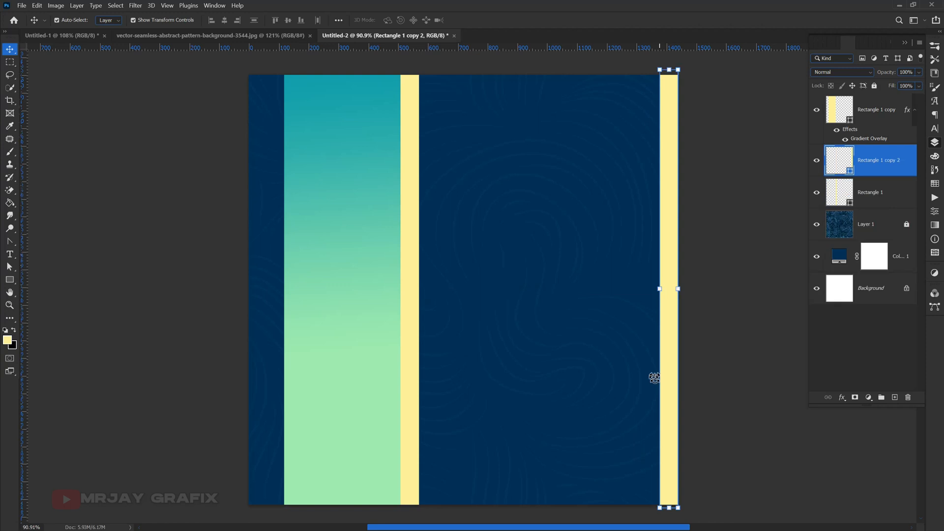
Add a Gradient Overlay to the strip at the canvas's right edge and open its gradient's start stop colour for editing
left_click(842, 397)
left_click(850, 474)
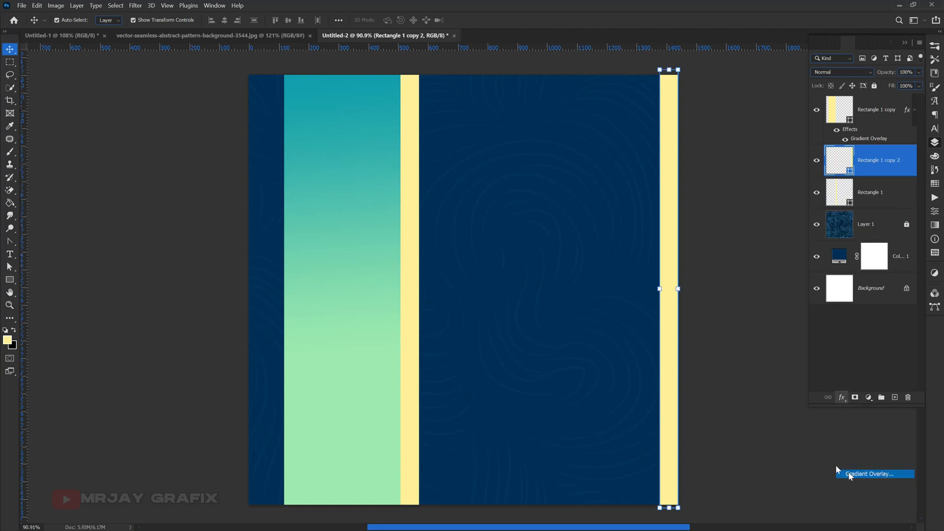
left_click_drag(614, 144, 339, 136)
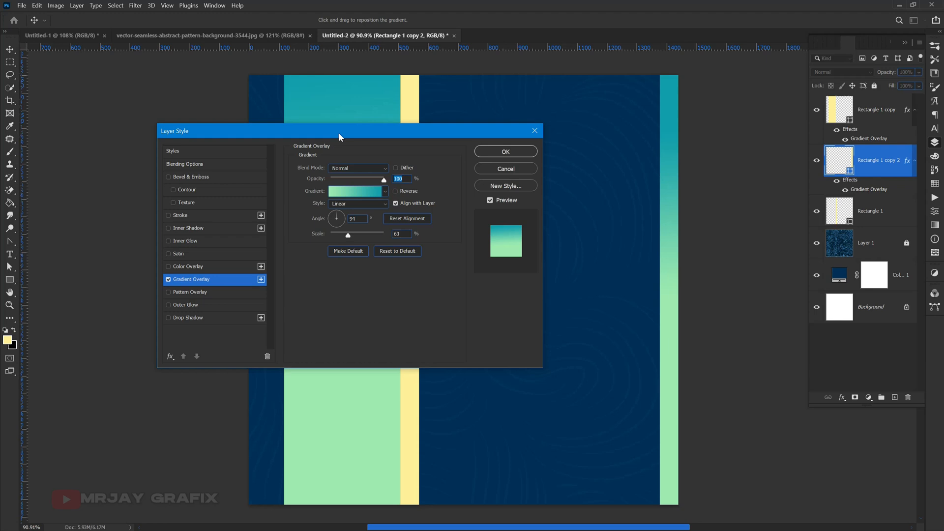
left_click(365, 193)
left_click(546, 327)
double_click(546, 327)
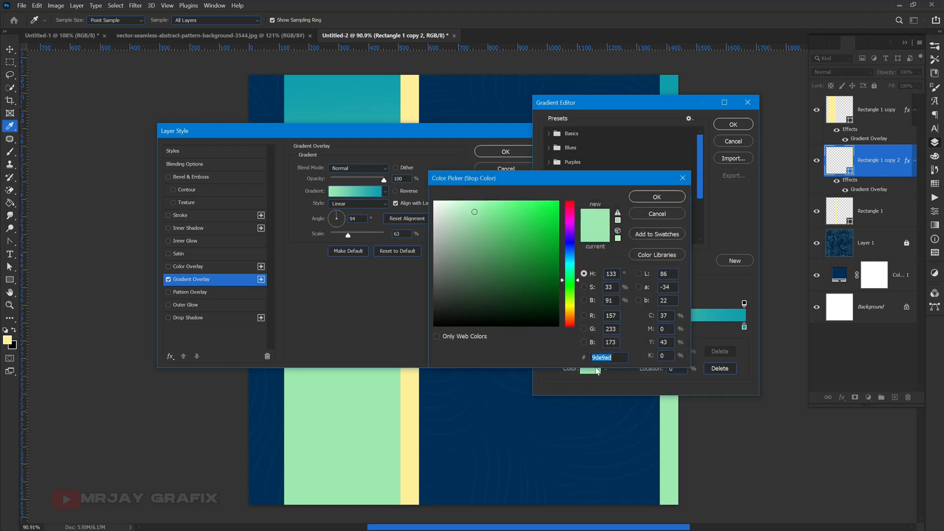
type("1")
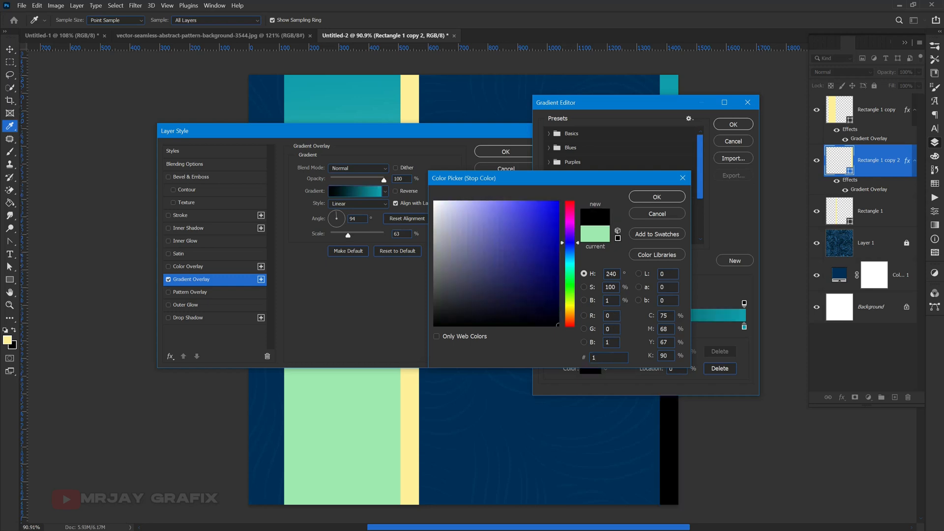
type("ea4")
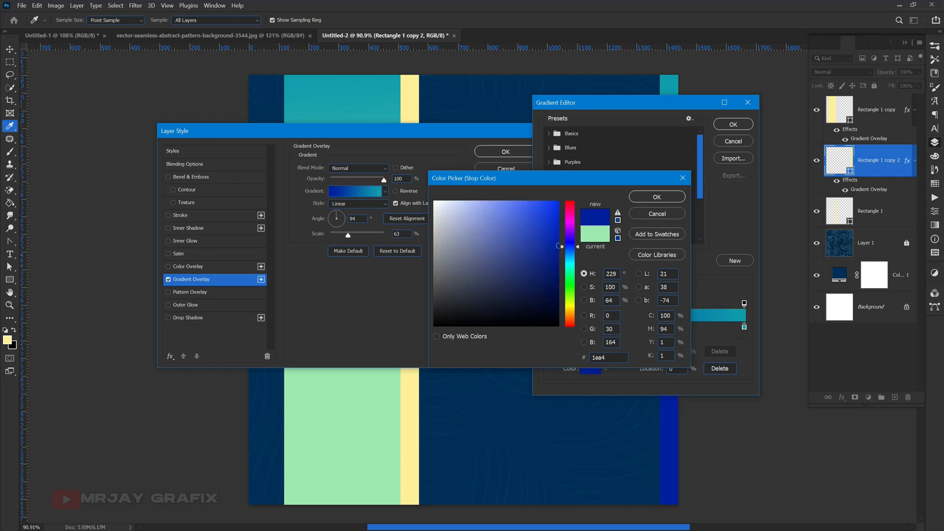
type("ae")
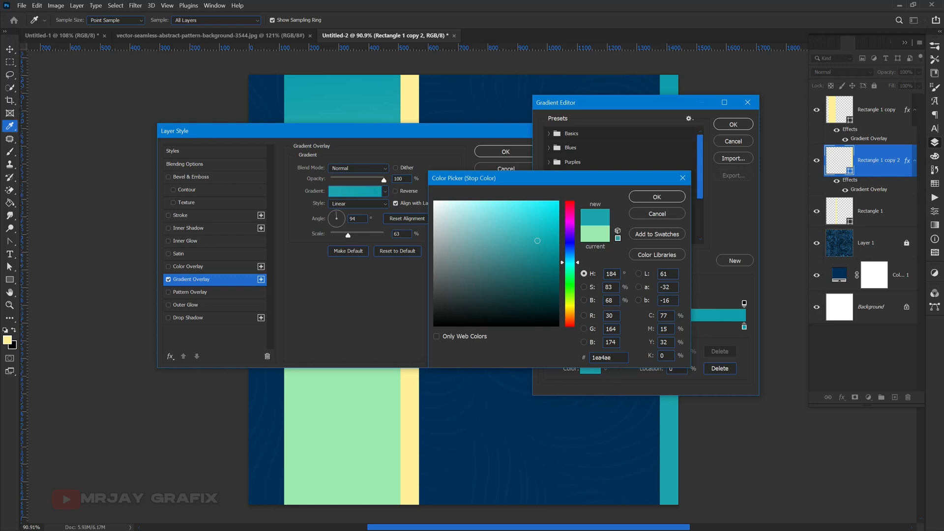
Set the start stop of the right-edge strip's gradient to orange #f89015
left_click_drag(612, 357, 591, 357)
type("f8")
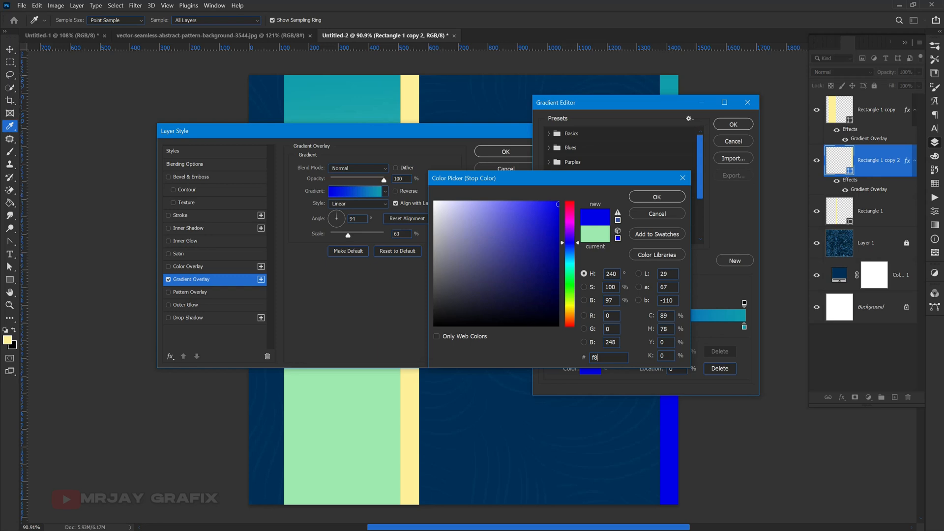
type("90")
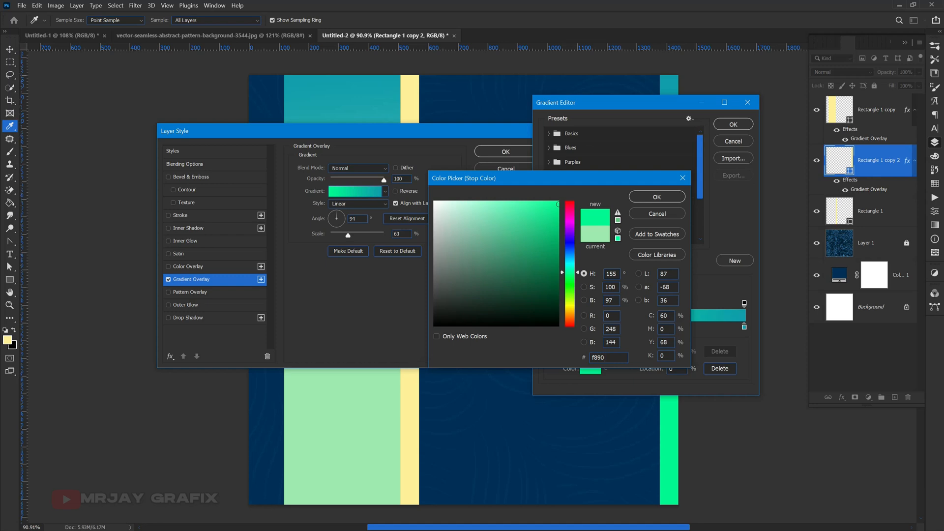
type("15")
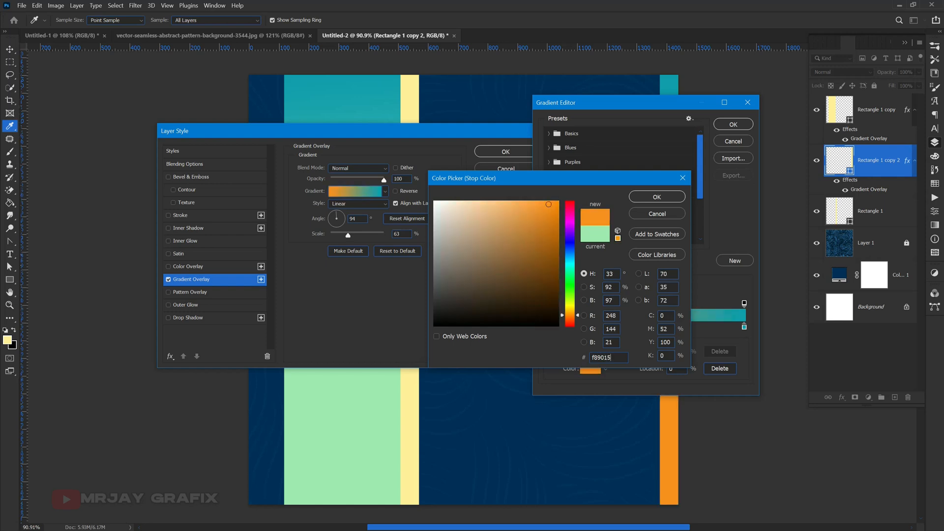
left_click(647, 198)
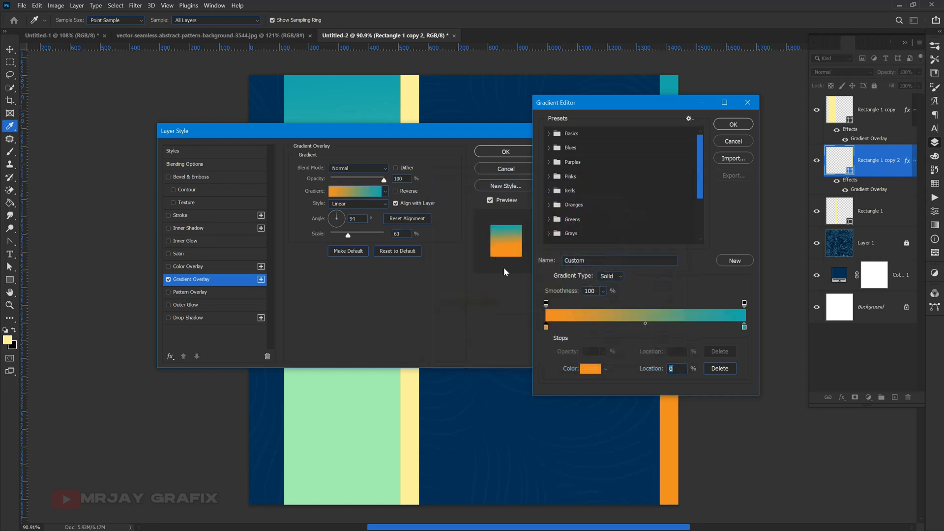
Set the gradient's end stop to pale yellow #fff095, apply the Gradient Overlay, and deselect the strip
left_click(744, 326)
left_click(587, 369)
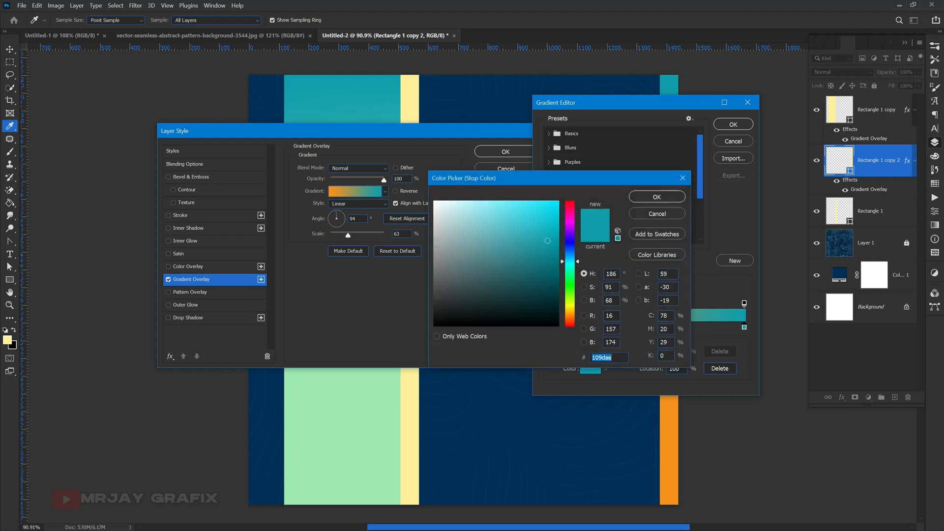
type("ff")
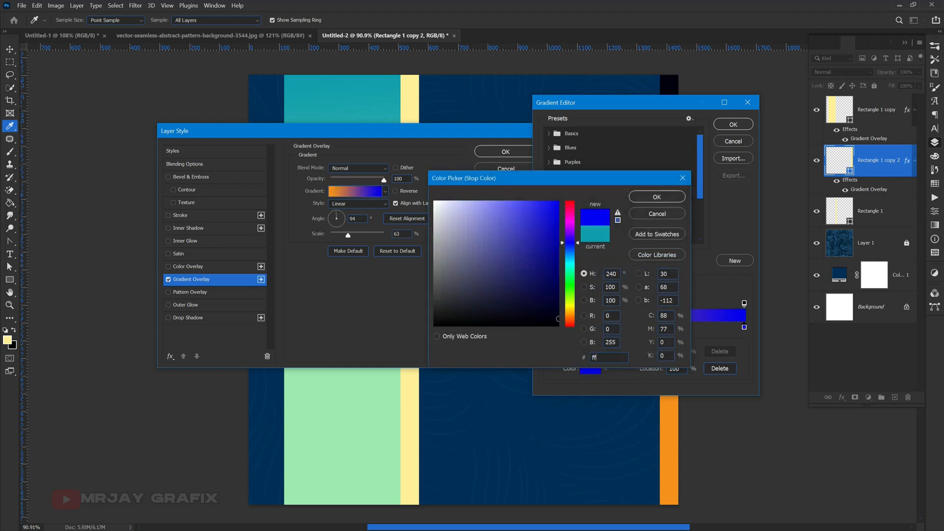
type("f")
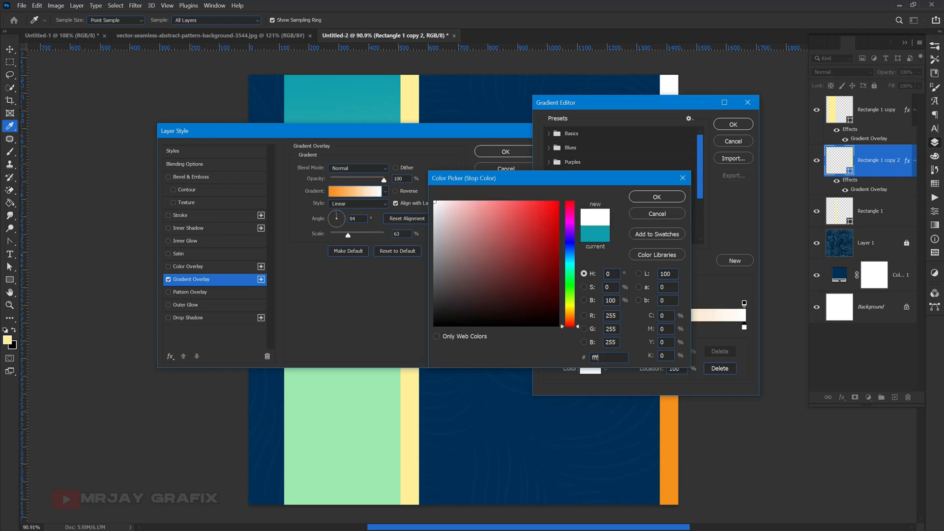
type("095")
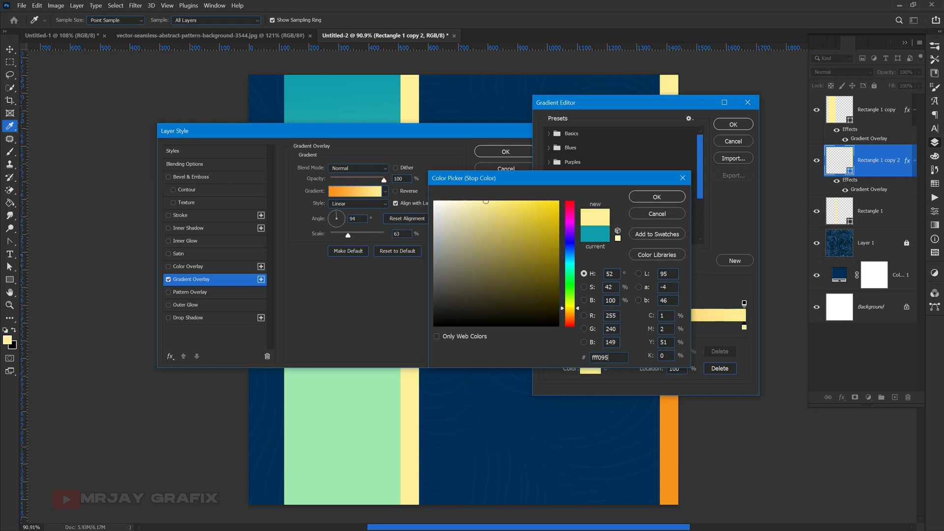
key("Return")
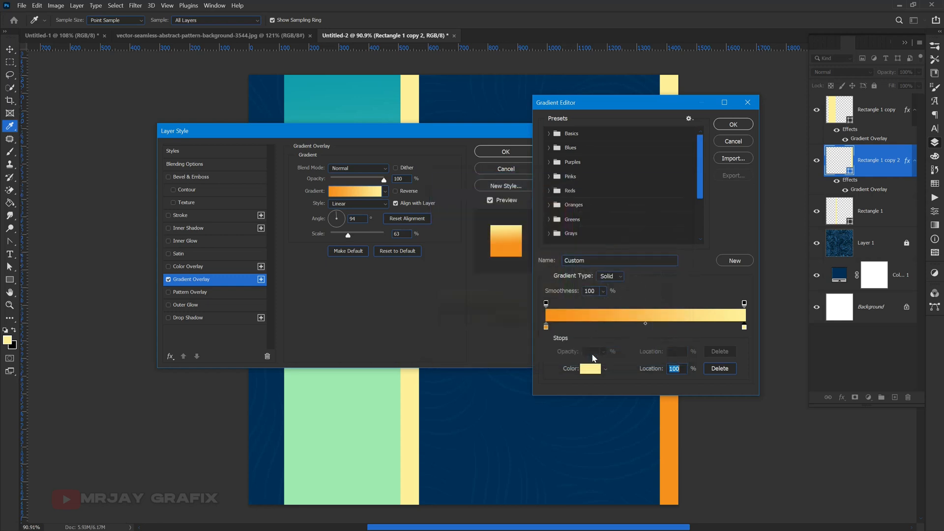
key("Return")
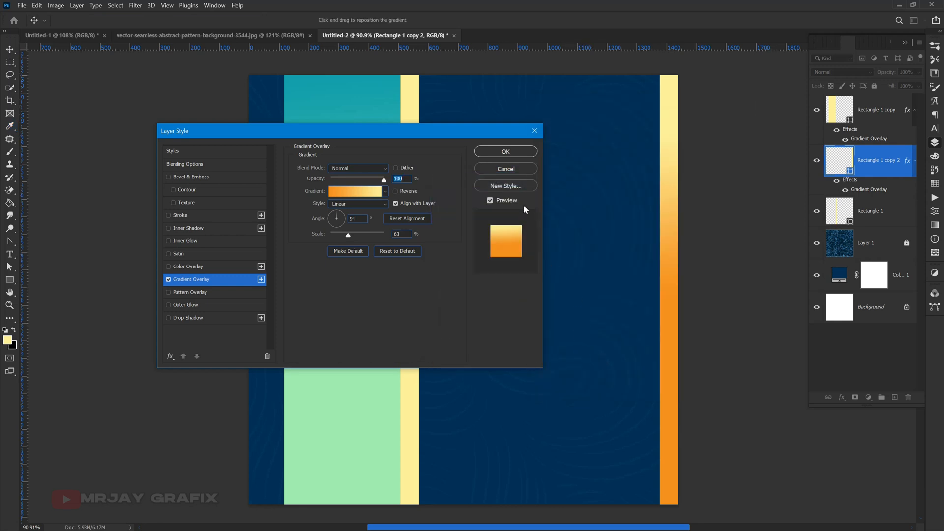
left_click(508, 153)
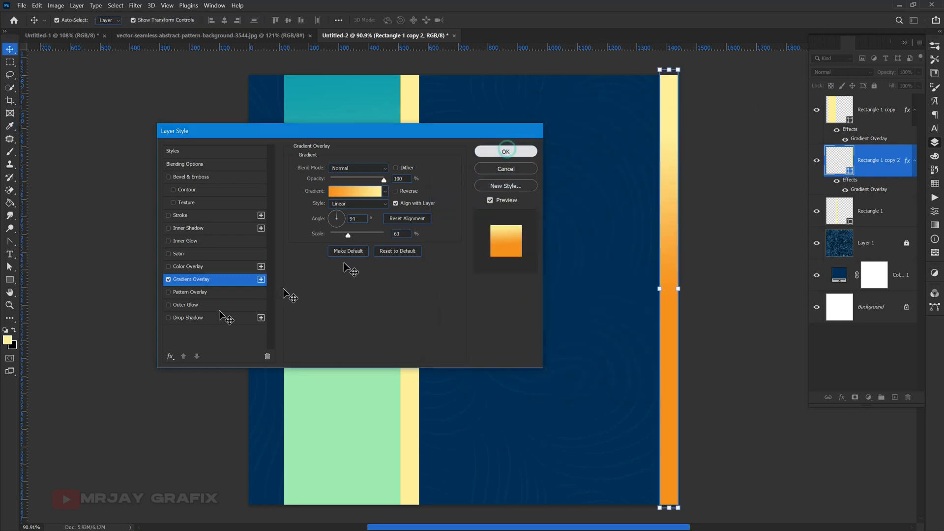
left_click(128, 337)
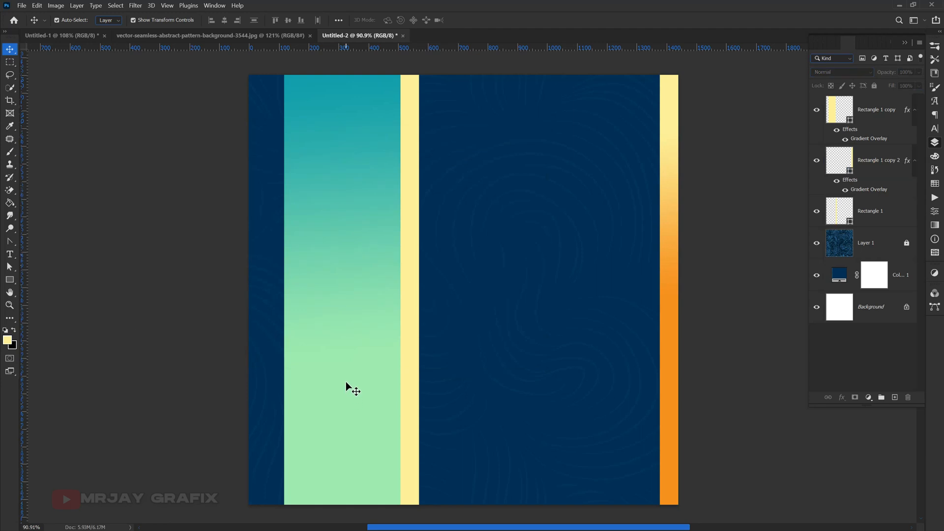
Switch to the vector-seamless-abstract-pattern-background-3544.jpg document
left_click(251, 35)
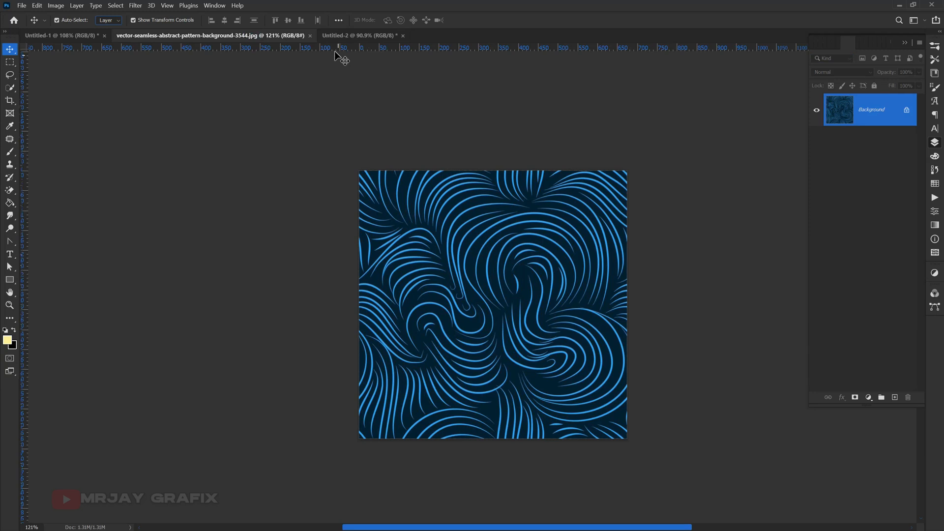
Close the pattern image document and bring the man's cut-out photo from Untitled-1 onto the flyer in Untitled-2
left_click(310, 35)
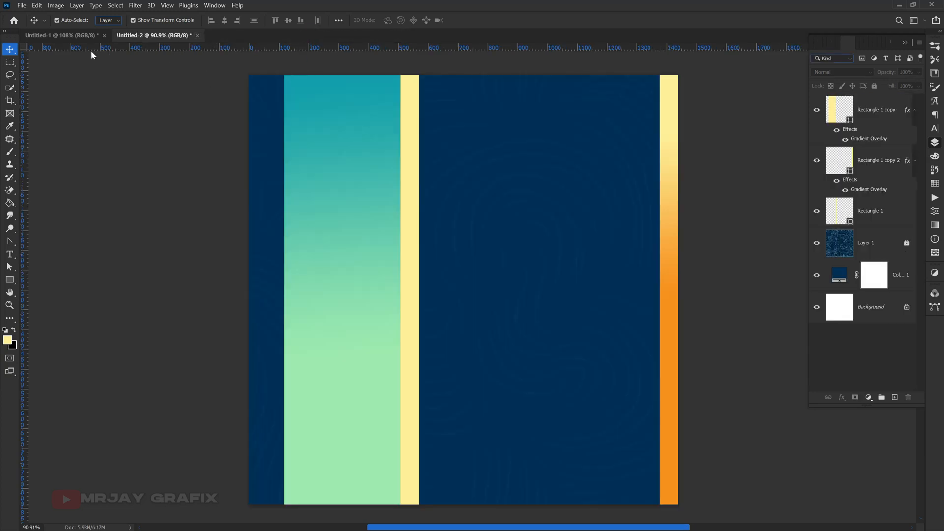
left_click(67, 35)
left_click_drag(358, 198, 338, 394)
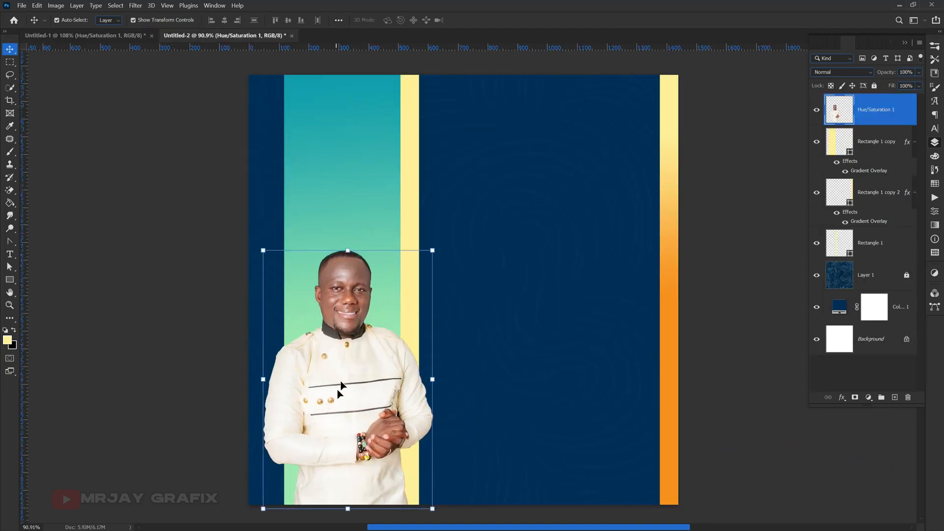
Enlarge the man's cut-out to overlap the teal panel at the flyer's lower-left edge, commit the transform and deselect it
mouse_move(348, 250)
left_mouse_down()
mouse_move(366, 170)
mouse_move(352, 262)
mouse_move(342, 265)
left_mouse_up()
key("Return")
left_click(108, 335)
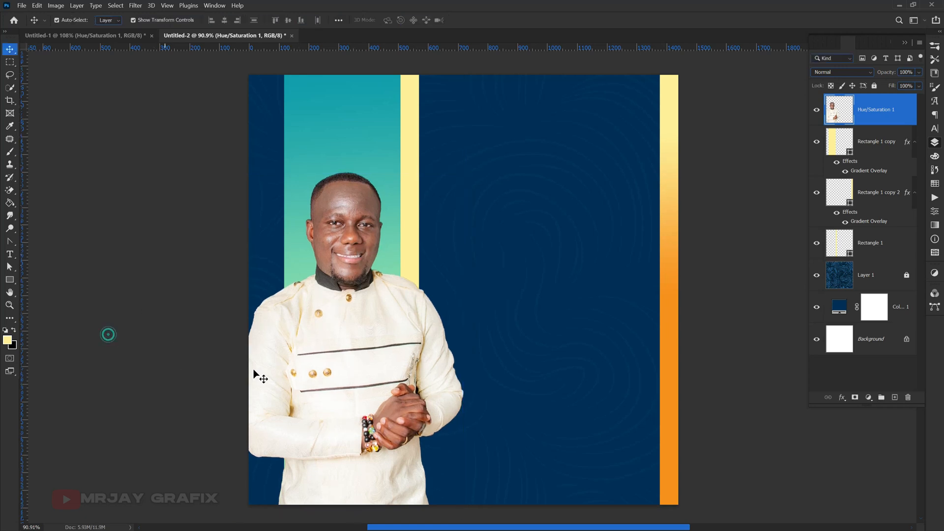
Run the Camera Raw Filter on the man's cut-out and set its Clarity to +1
left_click(352, 313)
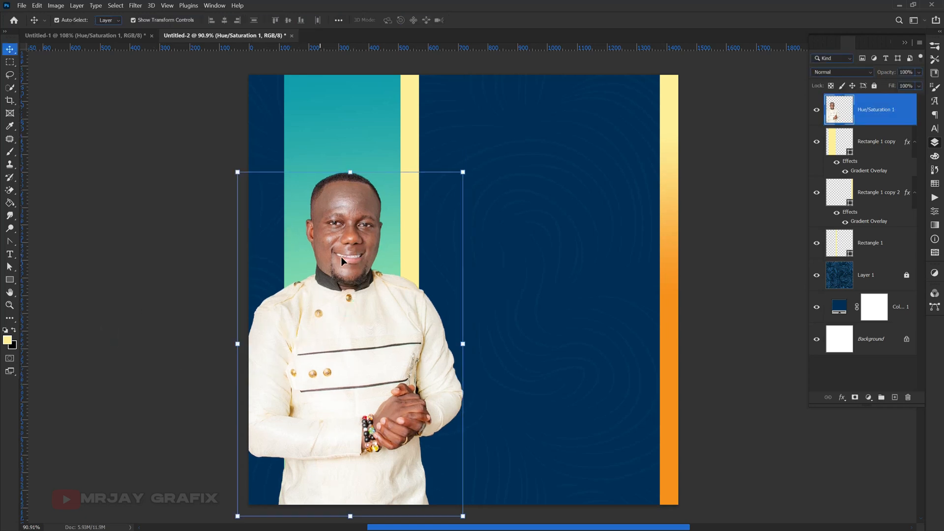
scroll(344, 231, "up", 2)
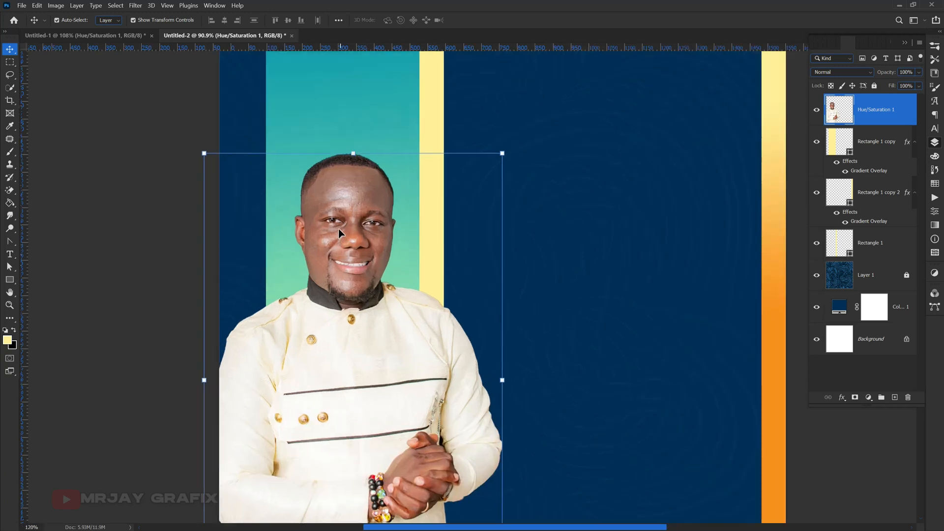
scroll(334, 219, "down", 2)
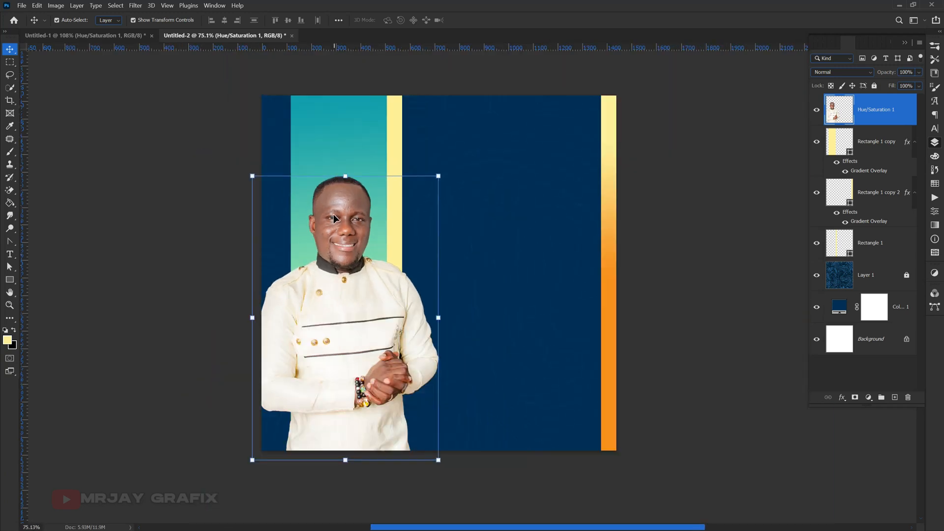
scroll(334, 219, "up", 1)
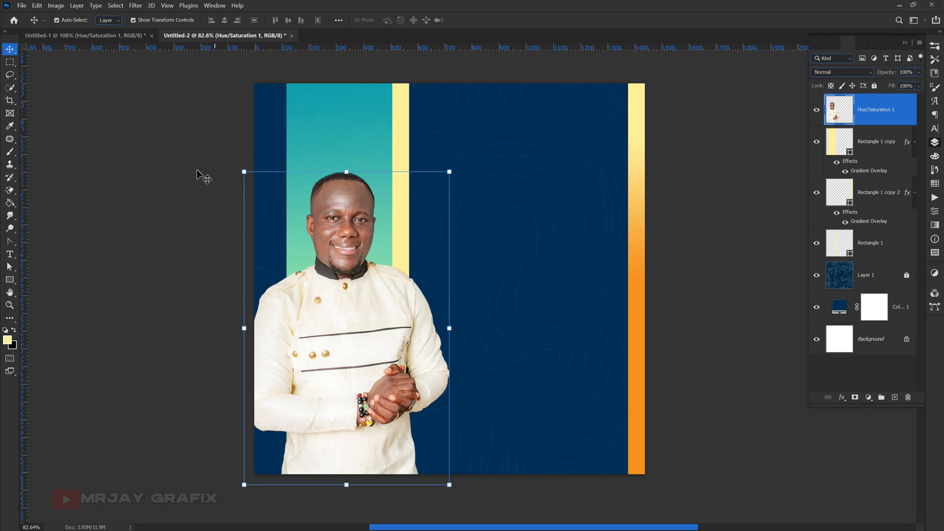
left_click(166, 7)
mouse_move(150, 7)
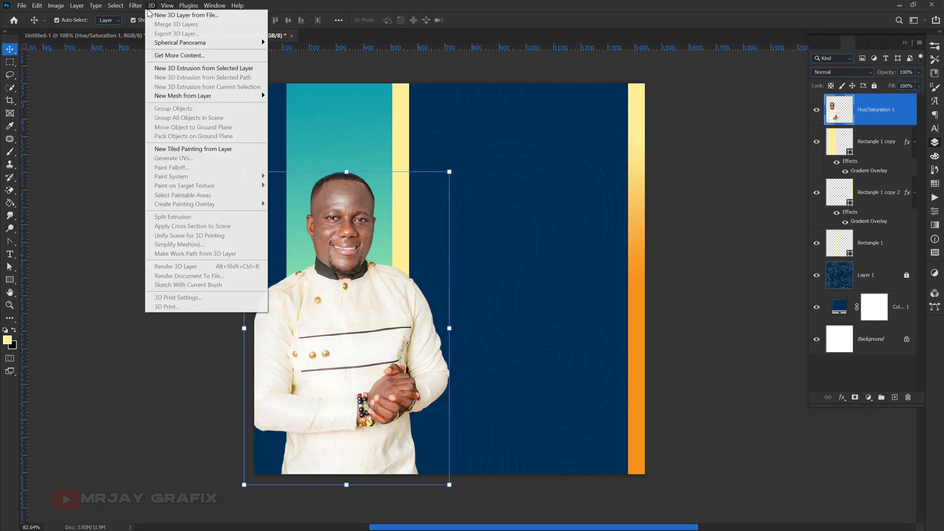
left_click(164, 6)
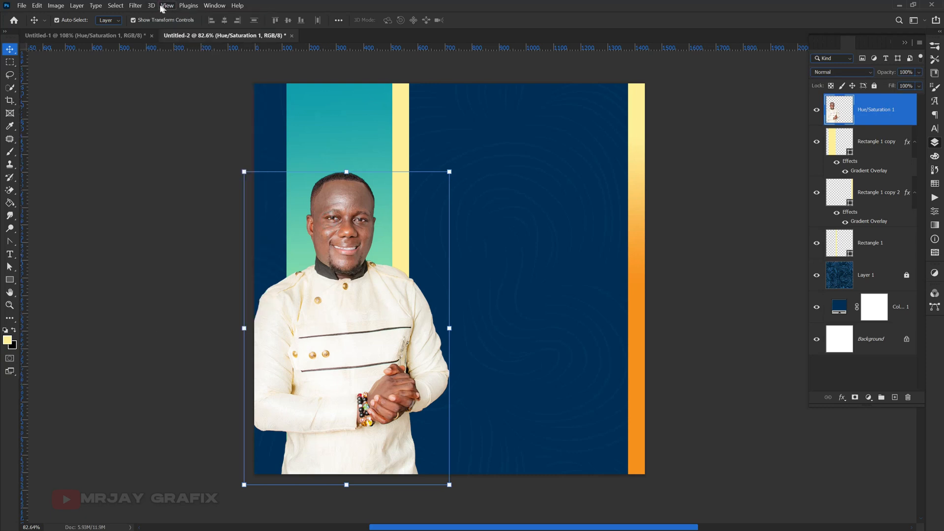
left_click(137, 6)
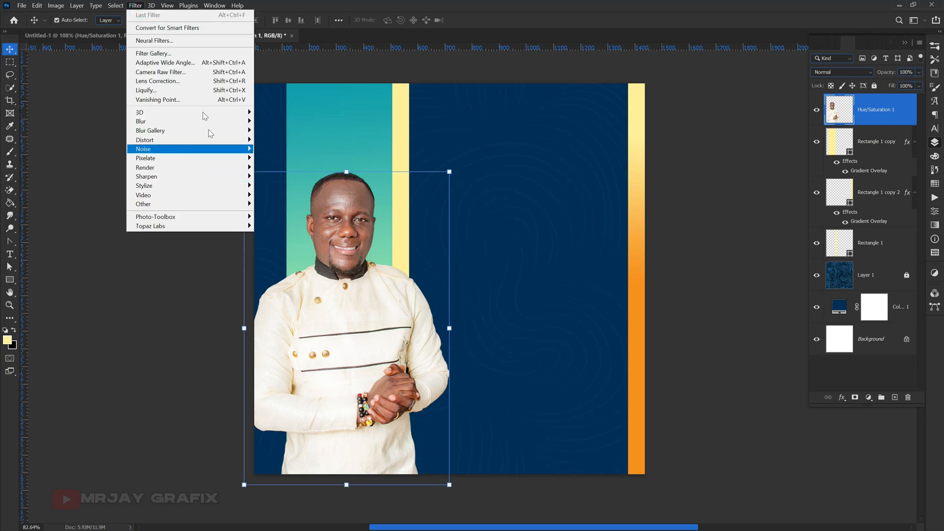
left_click(176, 75)
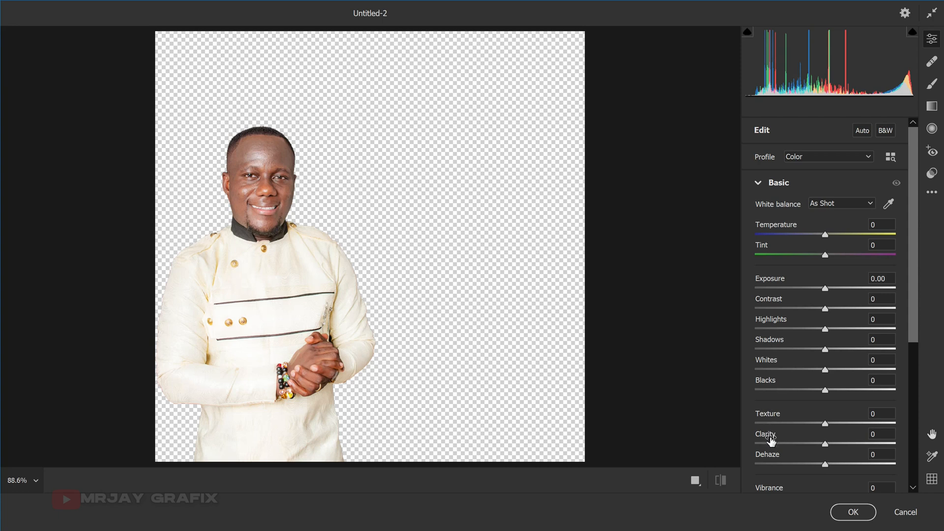
mouse_move(771, 439)
left_mouse_down()
mouse_move(753, 440)
mouse_move(791, 428)
mouse_move(771, 433)
left_mouse_up()
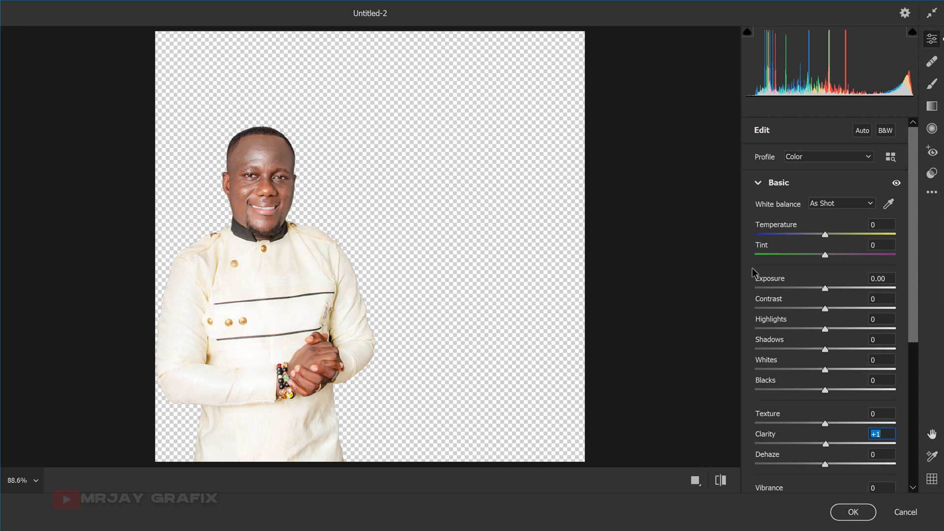
Set the photo's Sharpening to 52, apply the Camera Raw Filter, and deselect the cut-out
left_click(759, 184)
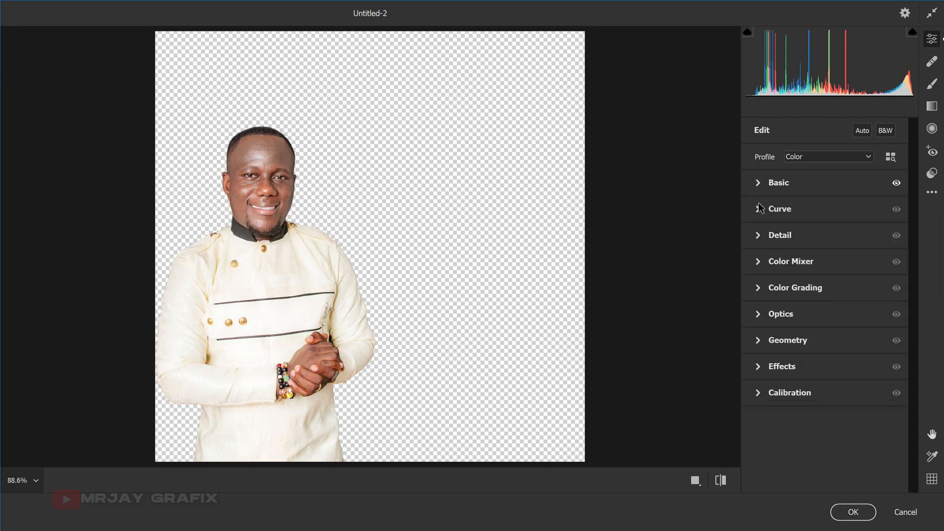
left_click(757, 236)
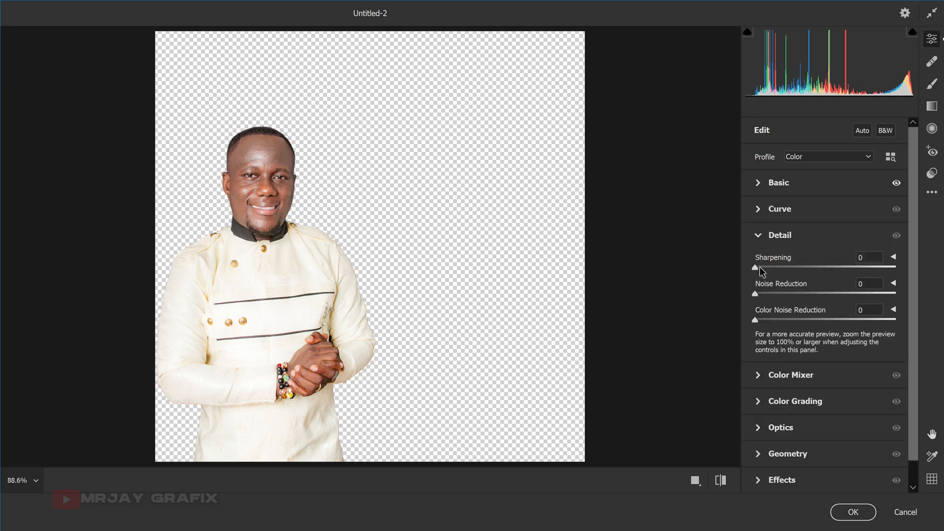
left_click_drag(756, 267, 808, 270)
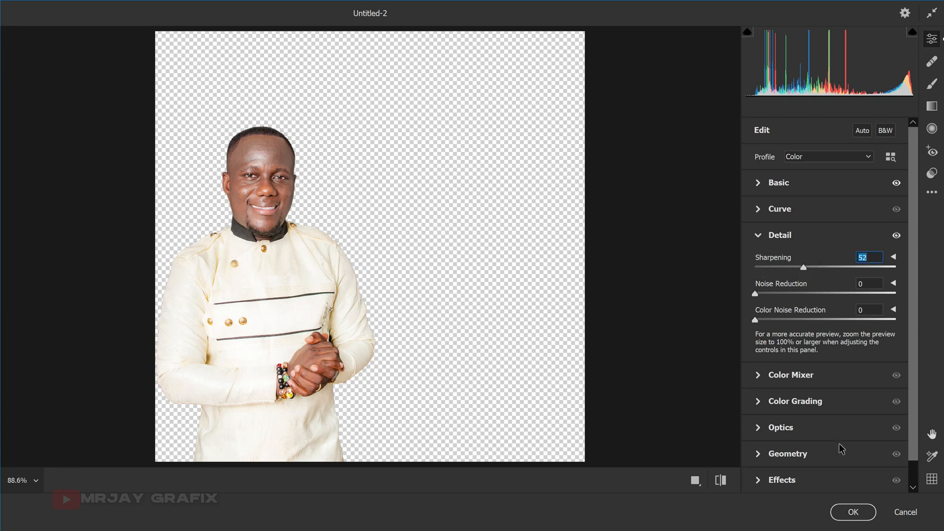
left_click(849, 513)
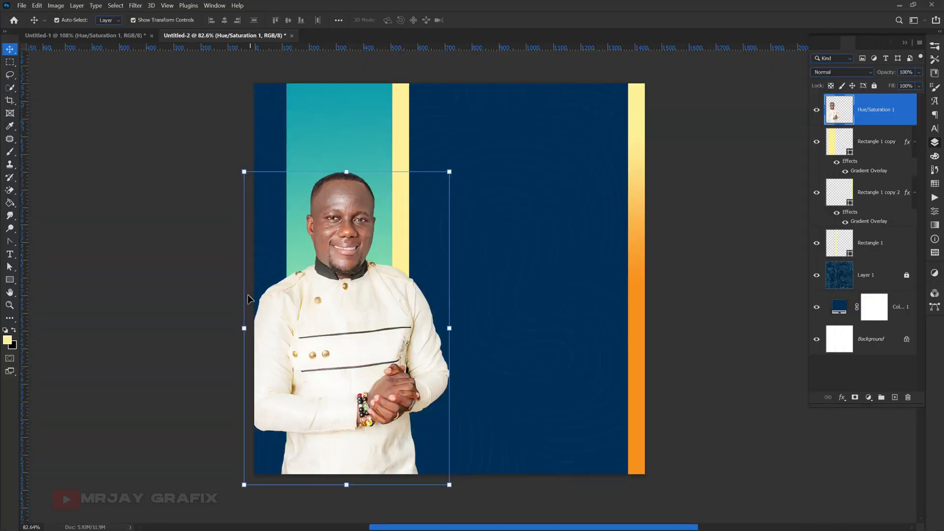
left_click(196, 318)
scroll(342, 409, "down", 1)
scroll(344, 230, "up", 1)
scroll(400, 273, "down", 1)
scroll(338, 376, "up", 1)
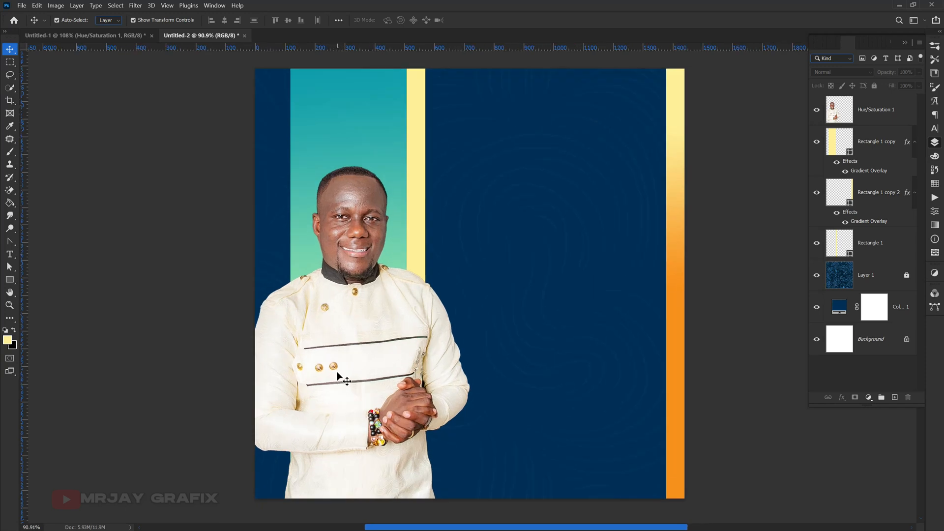
Select the live worship text in the Untitled-1 document and return to the Untitled-2 flyer
left_click(112, 34)
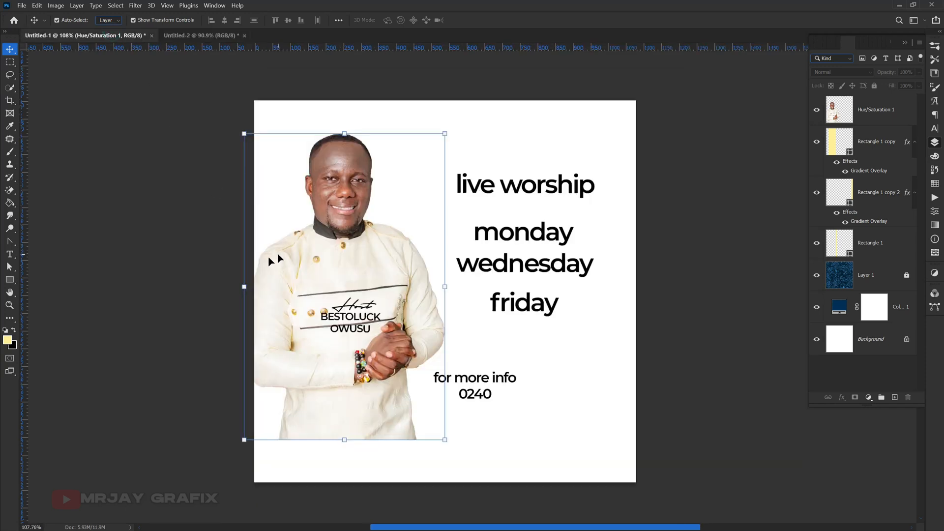
left_click(196, 283)
mouse_move(498, 197)
left_mouse_down()
mouse_move(205, 56)
mouse_move(497, 184)
left_mouse_up()
left_click(178, 37)
left_click(675, 221)
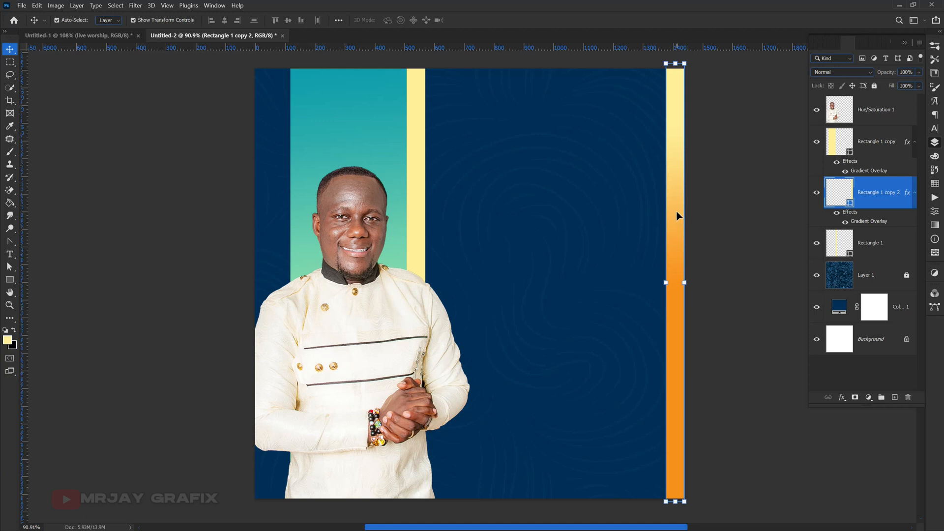
left_click(674, 323)
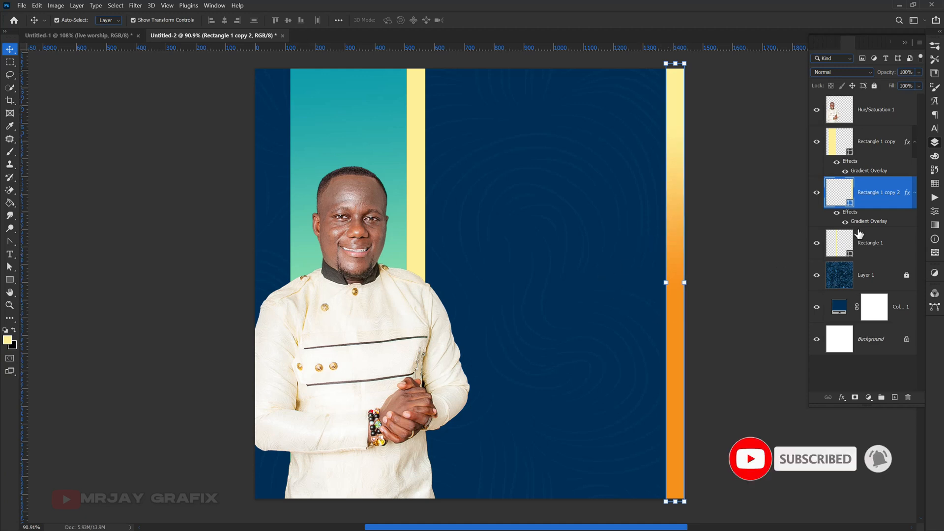
left_click(140, 308)
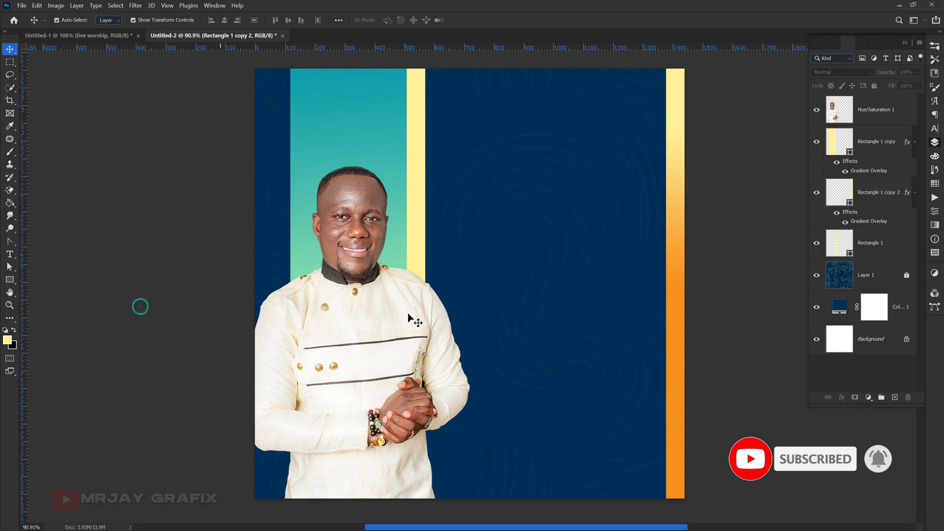
key("ctrl+1")
key("ctrl+0")
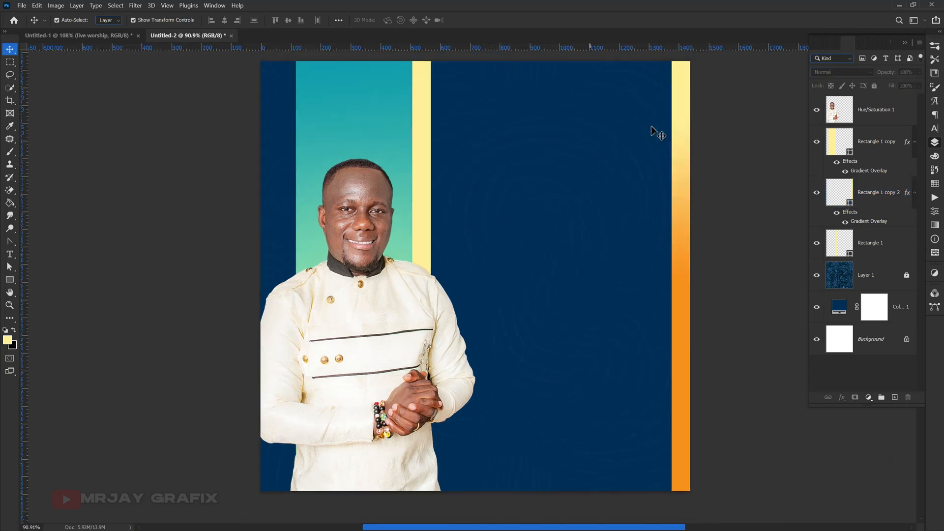
Move the yellow-orange gradient strip from the canvas's right edge onto the pale yellow strip beside the teal panel
left_click(687, 152)
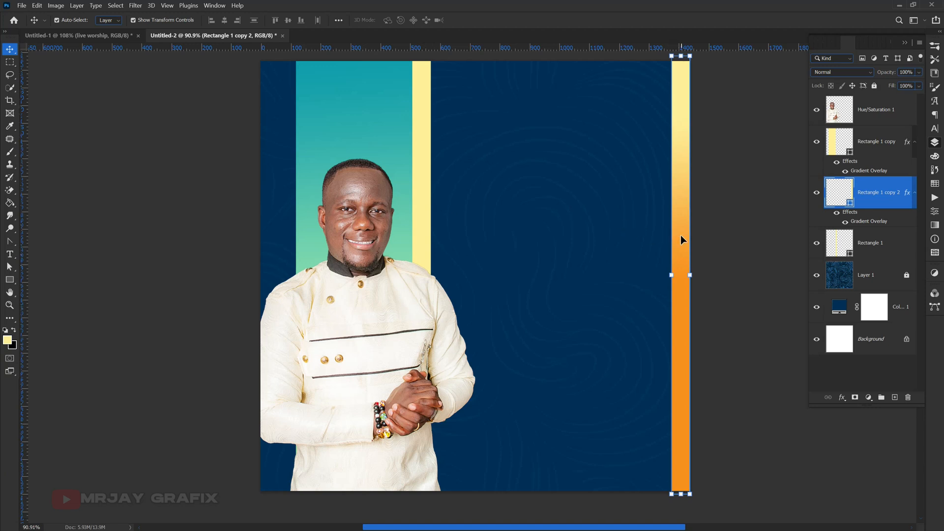
left_click_drag(681, 240, 427, 239)
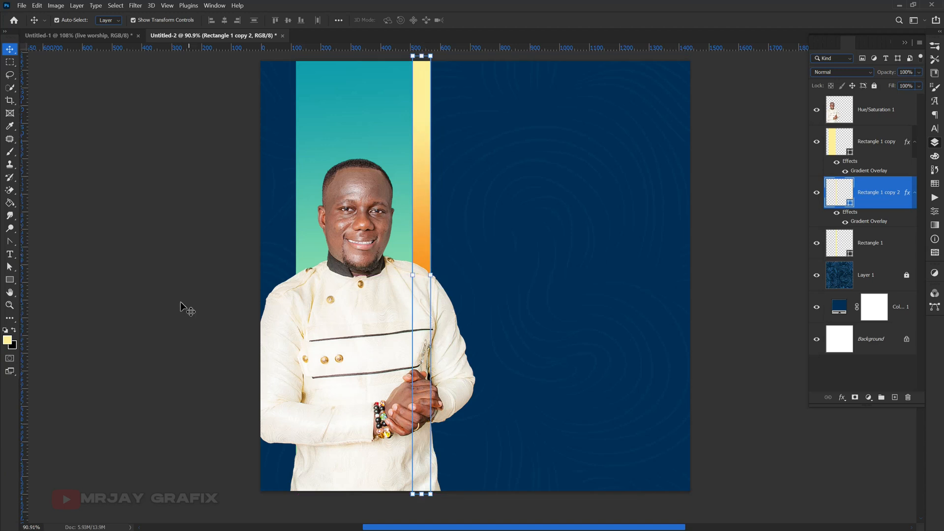
left_click(180, 302)
left_click(640, 409)
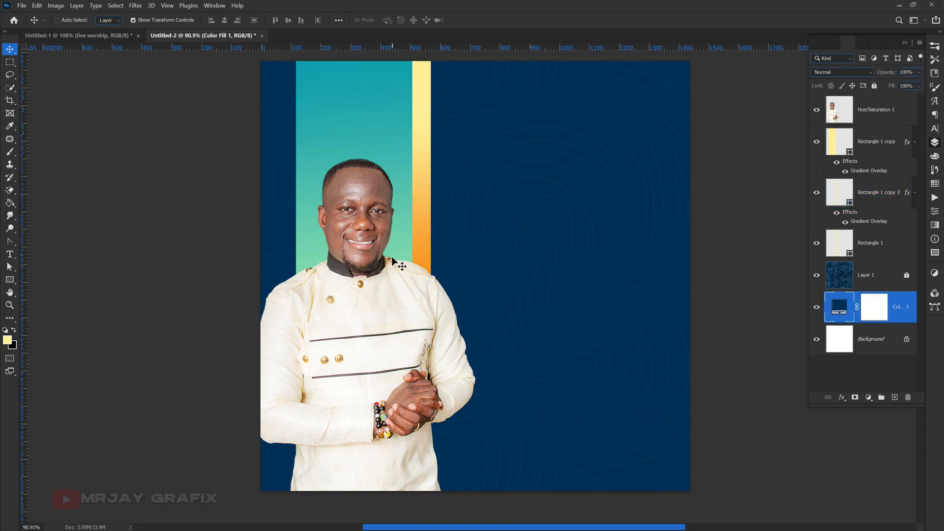
key("ctrl+o")
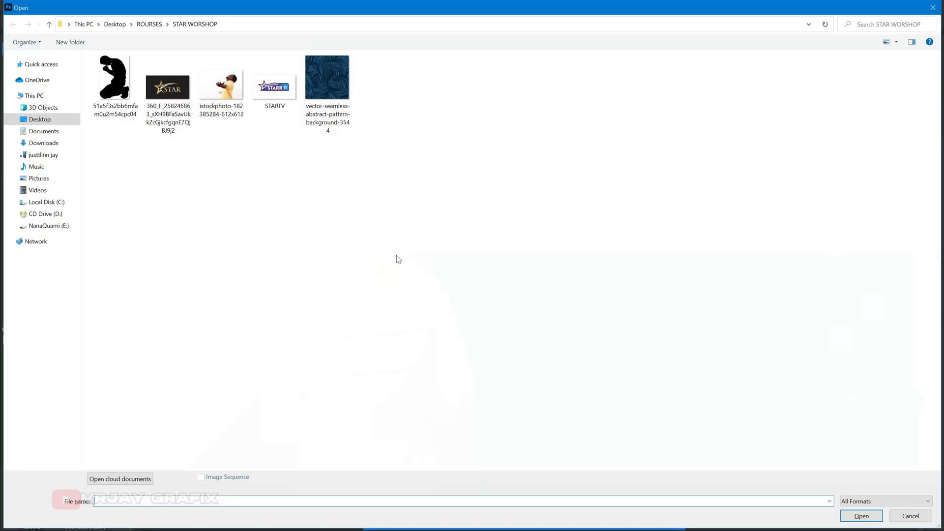
double_click(221, 85)
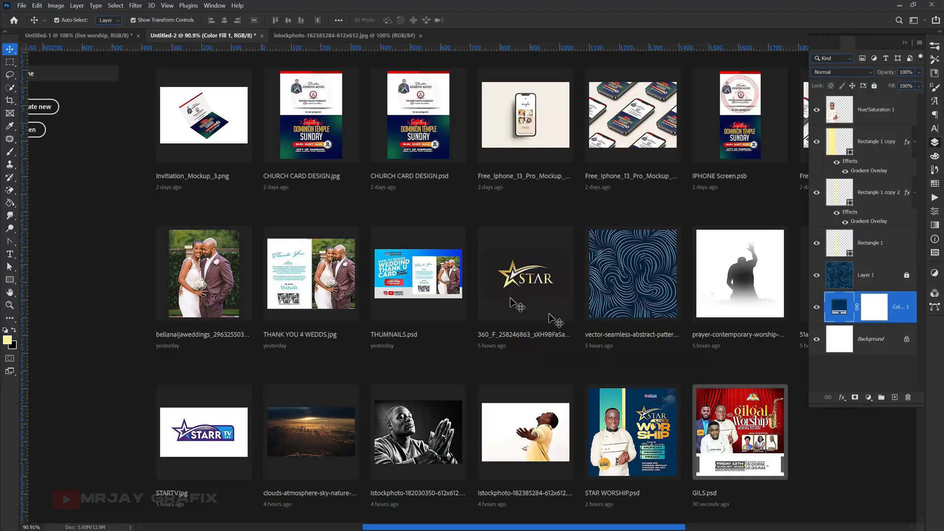
scroll(495, 311, "up", 4)
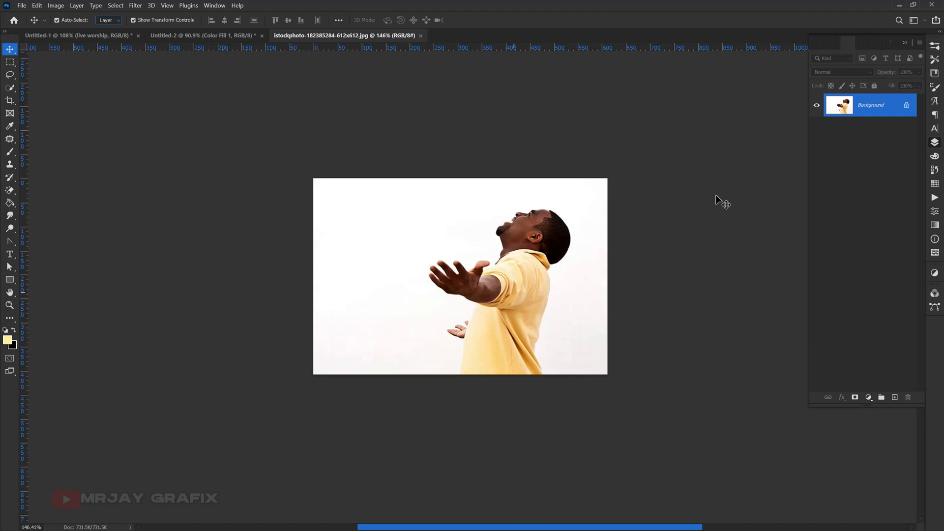
left_click(906, 105)
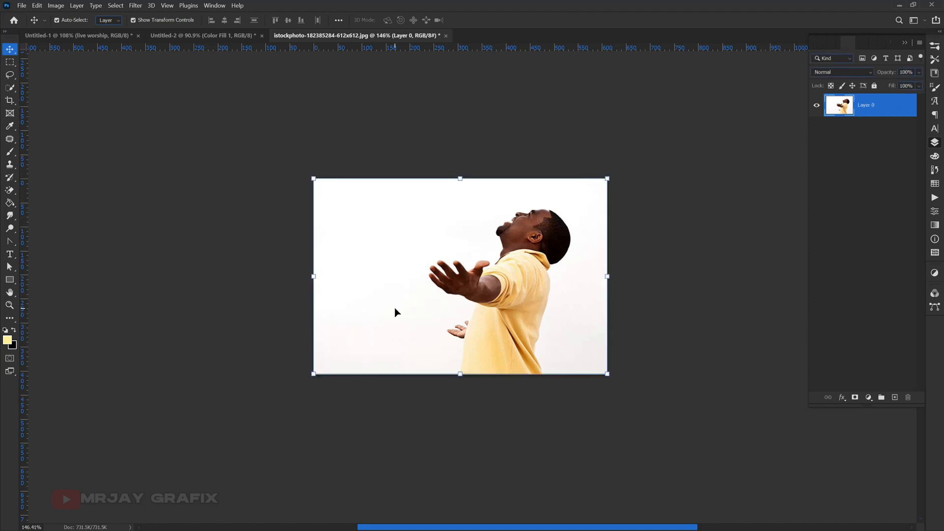
Erase the white background around the man with the Magic Eraser at Tolerance 15, including the remaining patch in the lower-right corner
scroll(394, 312, "up", 2)
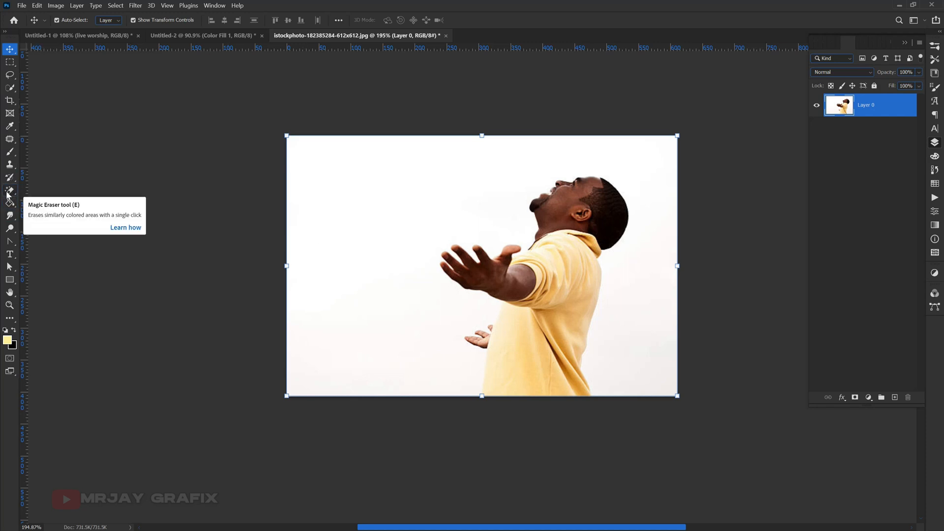
left_click(7, 195)
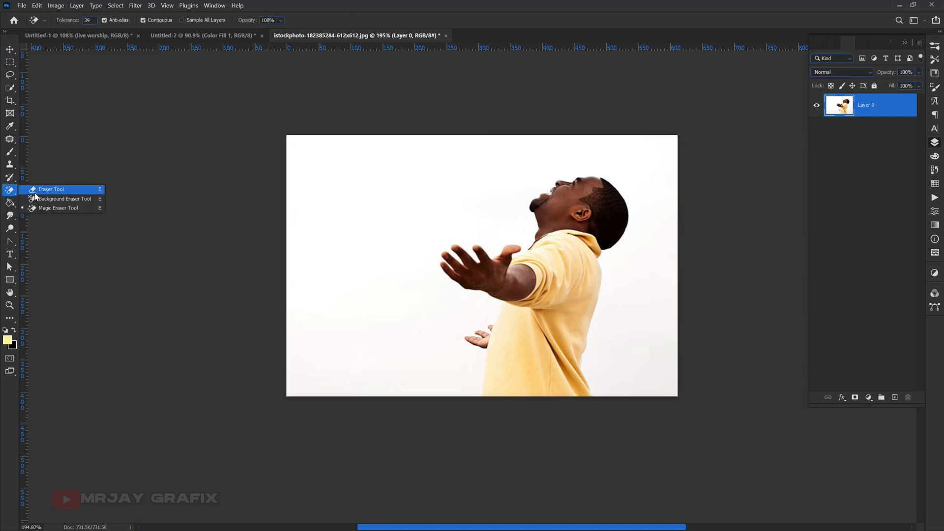
left_click(59, 209)
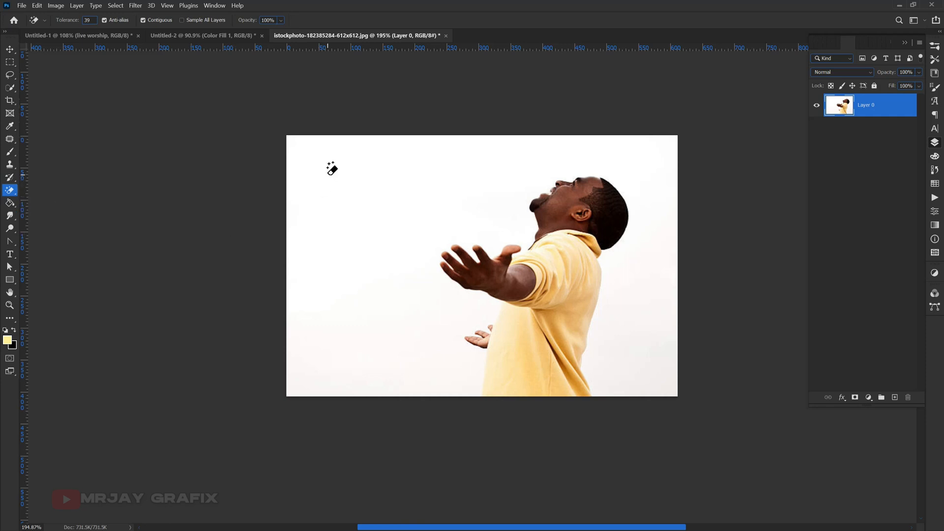
left_click(328, 166)
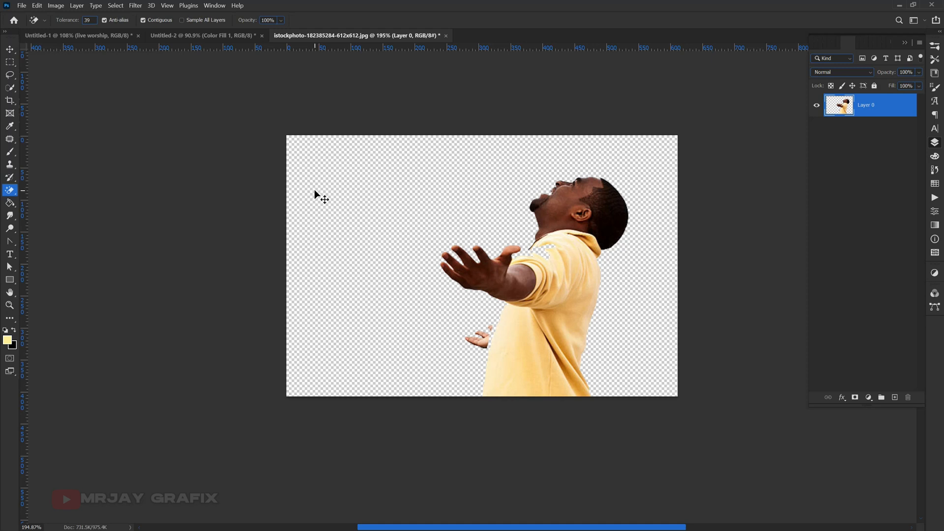
key("ctrl+z")
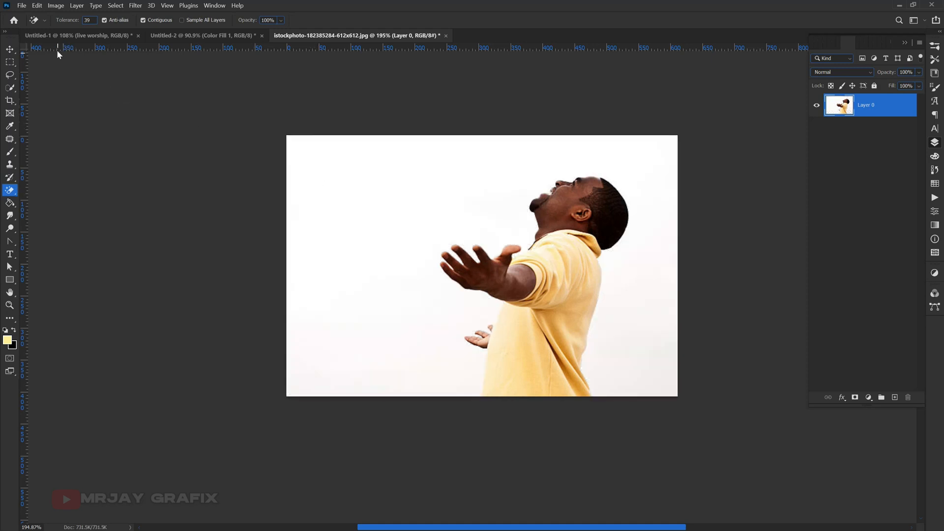
left_click_drag(67, 25, 53, 22)
left_click(300, 140)
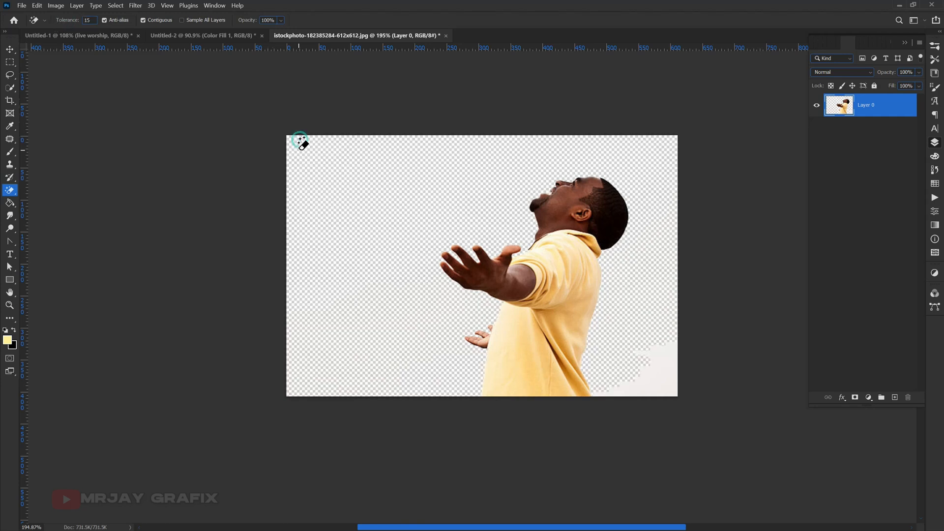
left_click(661, 368)
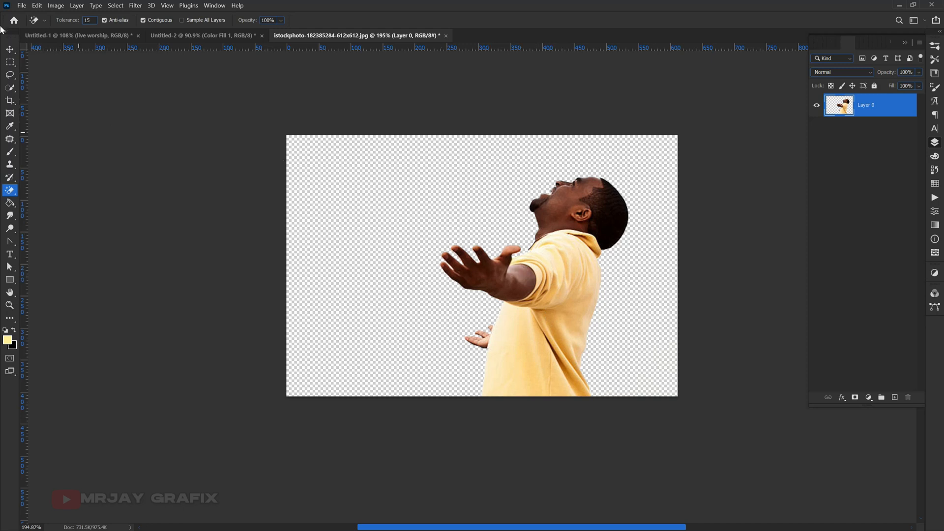
Move the cut-out man into the Untitled-2 flyer and place him unrotated in the canvas's upper-right corner, scaled to 151.90%
left_click(10, 50)
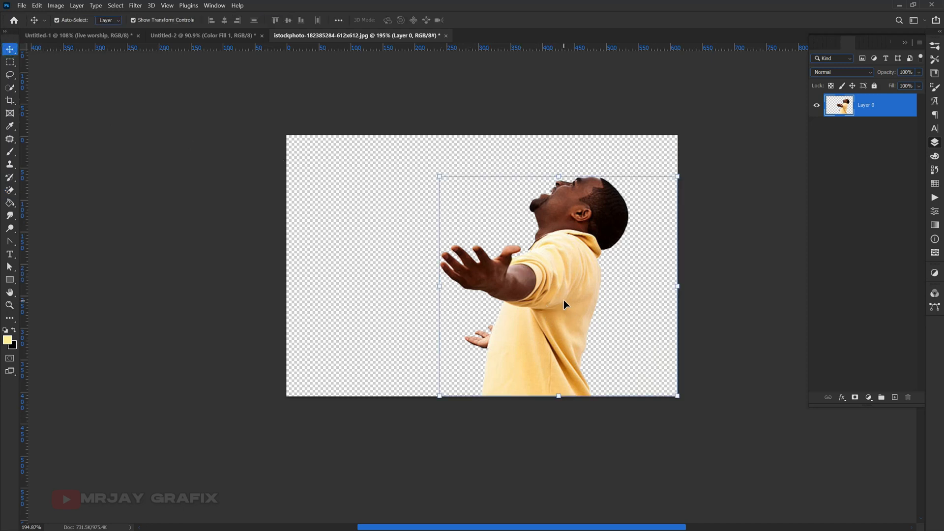
left_click_drag(559, 288, 572, 244)
scroll(530, 228, "down", 3)
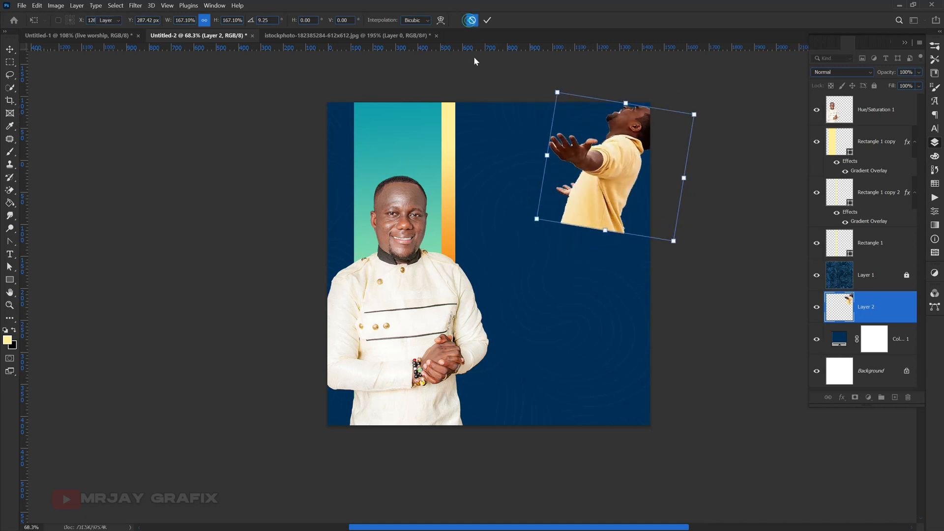
left_click(472, 21)
left_click_drag(627, 179, 624, 219)
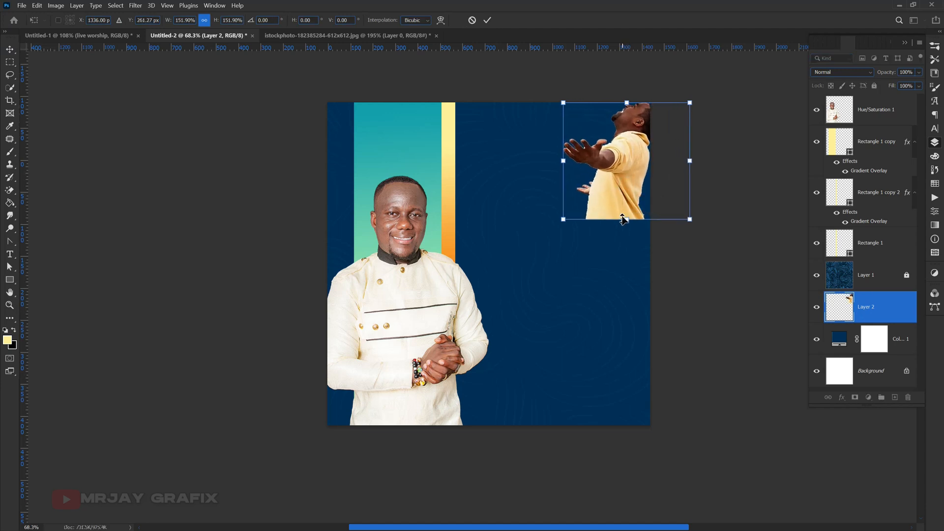
key("Return")
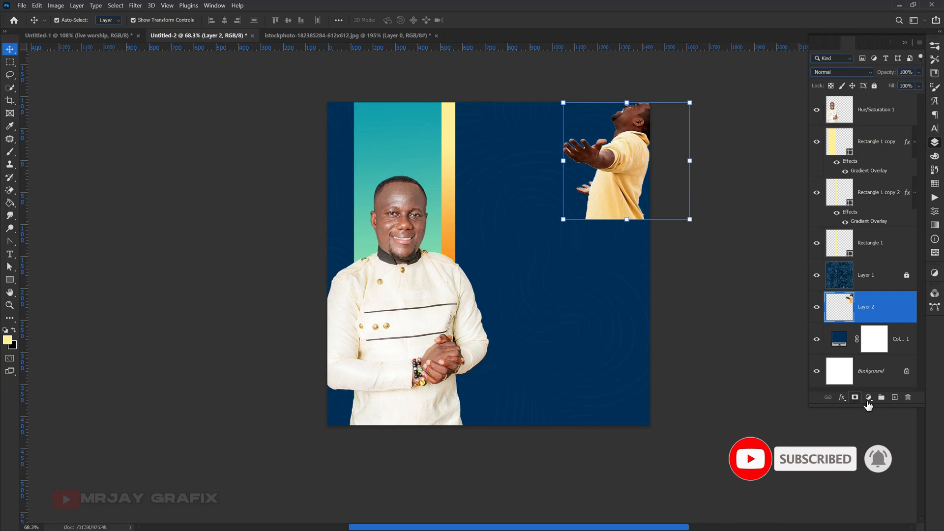
Hide the man with a black layer mask and softly reveal his upper body using a 600 px white brush at 45% opacity
left_click(854, 397, "alt")
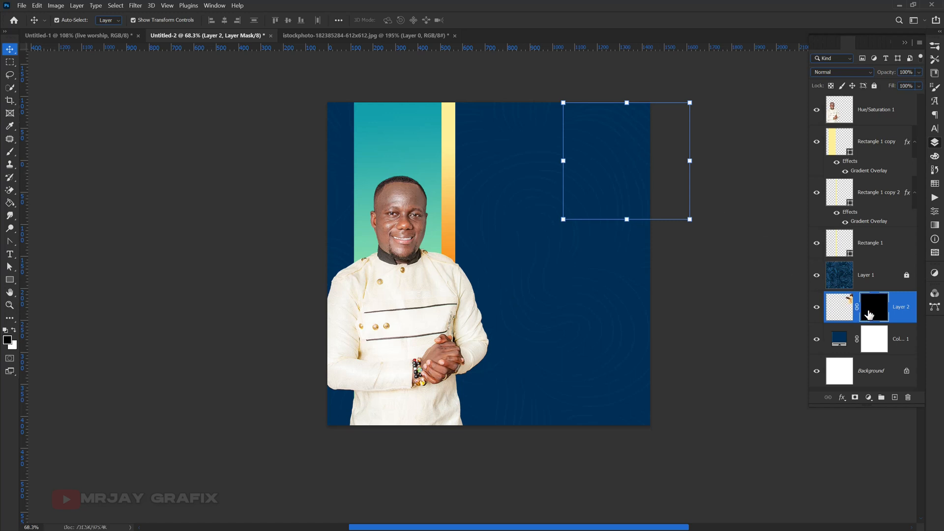
left_click(15, 330)
left_click_drag(8, 157, 38, 153)
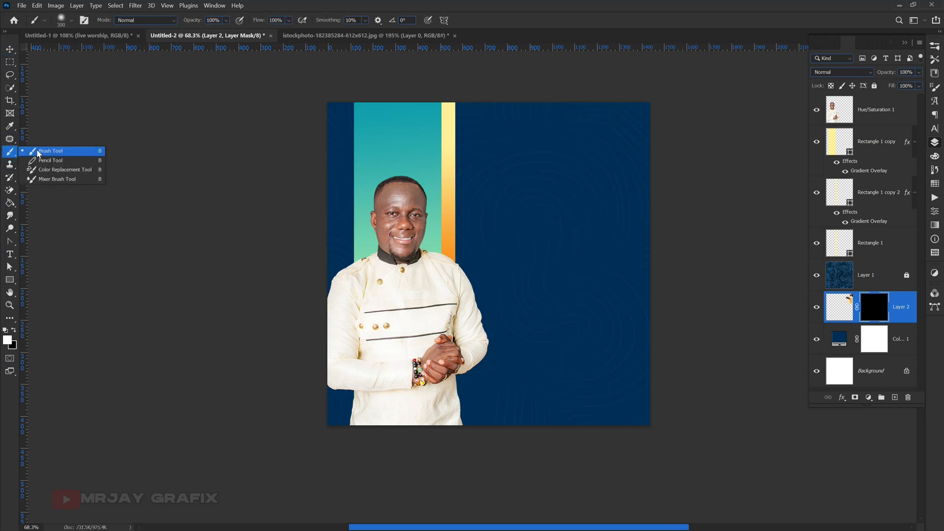
left_click(38, 153)
key("bracketright")
key("bracketright")
key("bracketright")
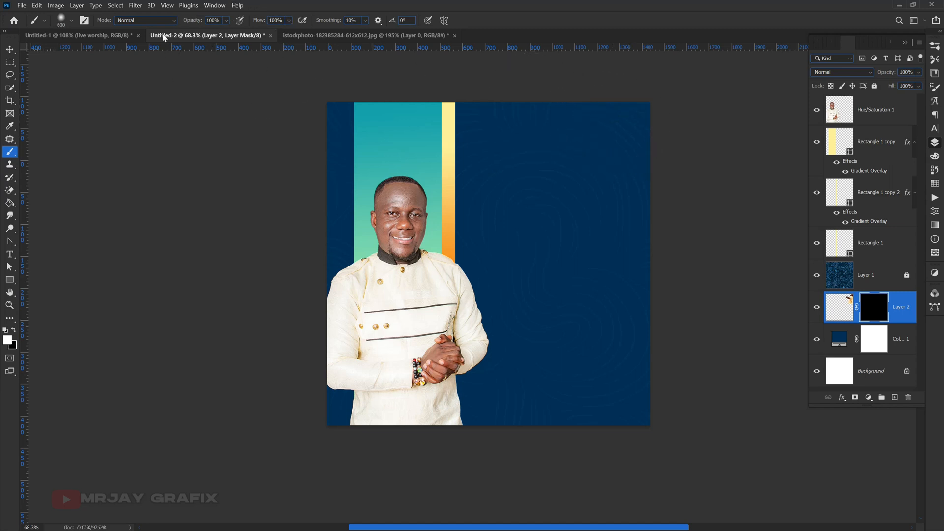
left_click_drag(195, 27, 166, 28)
left_click(616, 119)
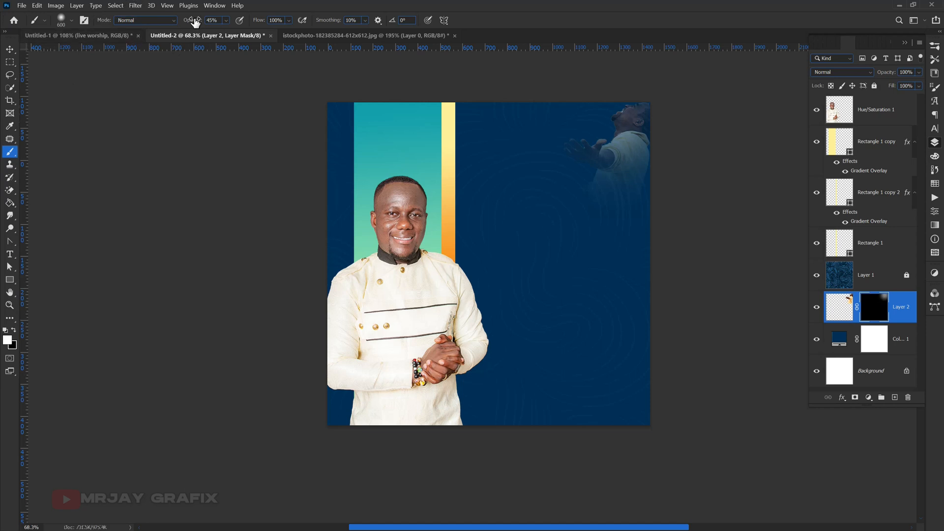
key("v")
Unlock the Layer 1 pattern layer and add a white layer mask to it
left_click(839, 341)
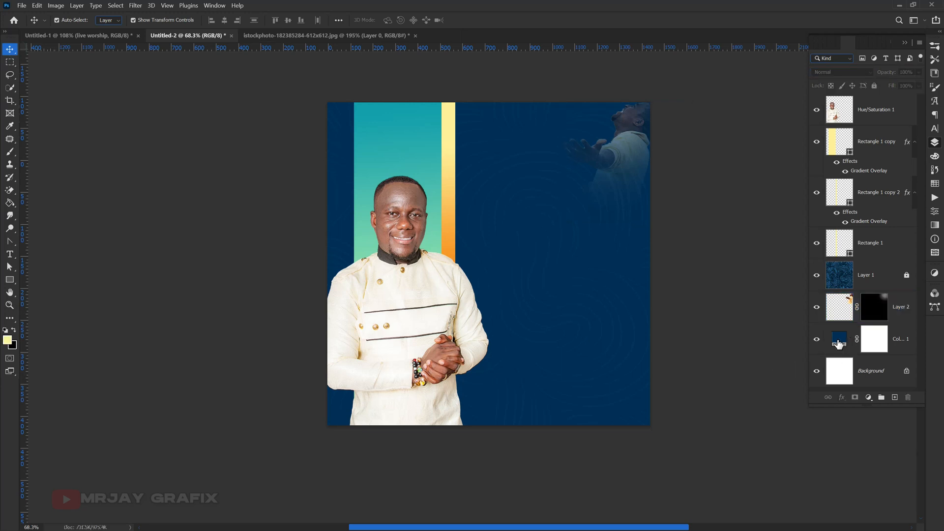
left_click(881, 279)
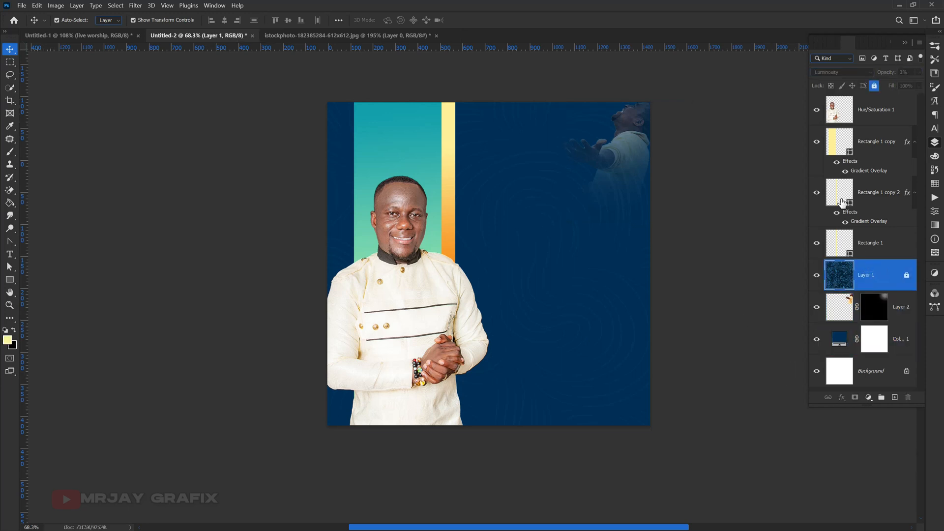
left_click(874, 86)
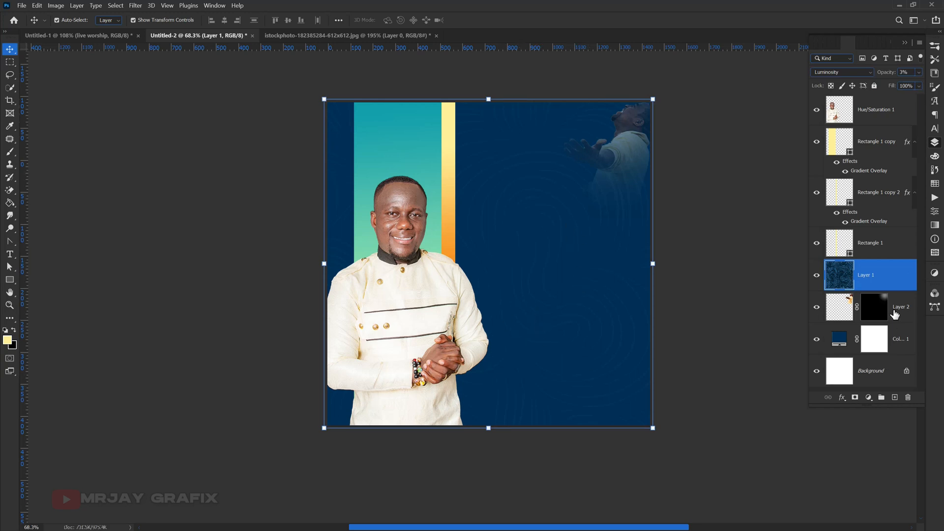
left_click(855, 398)
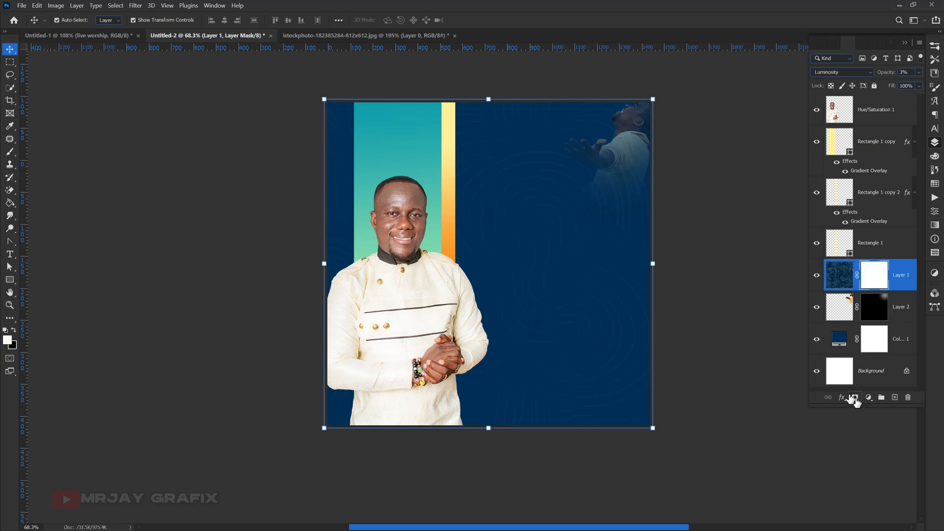
Fade the pattern over and around the man by painting black on the Layer 1 mask with the 600 px brush at 45% opacity
key("b")
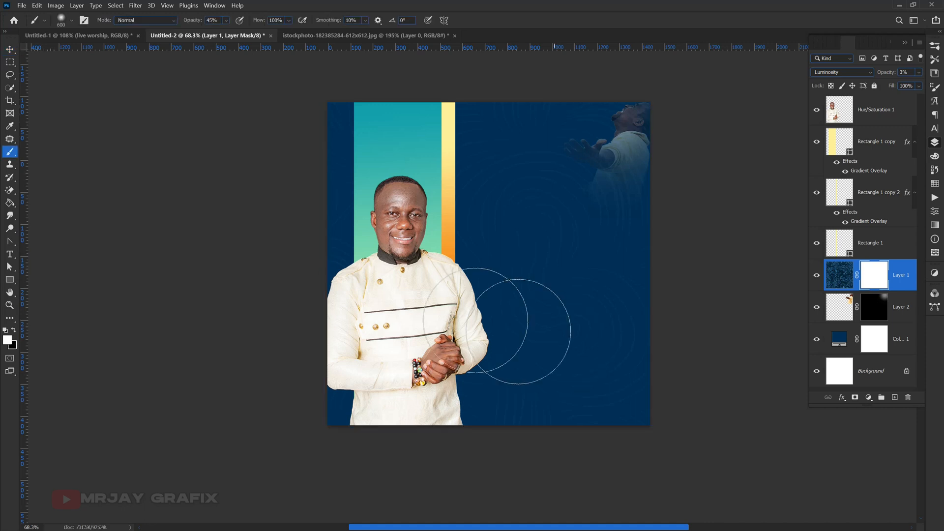
left_click(15, 330)
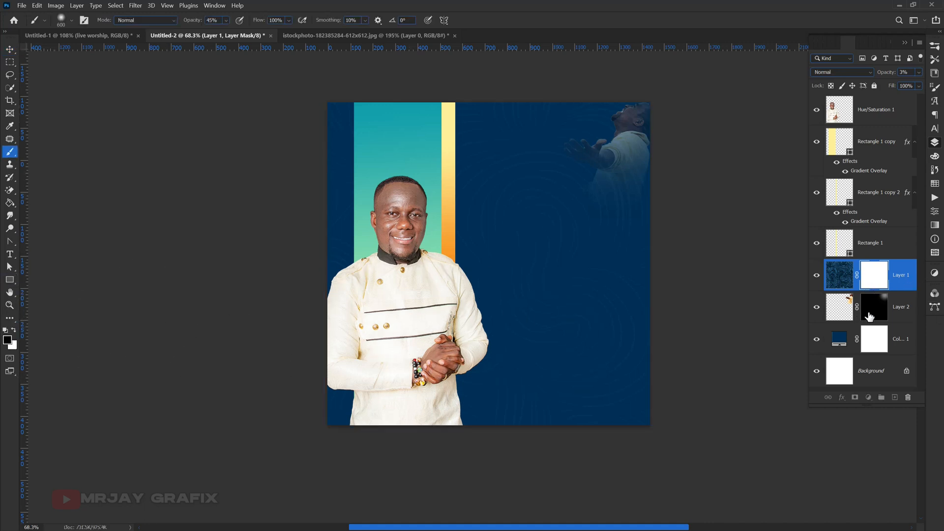
left_click(869, 314)
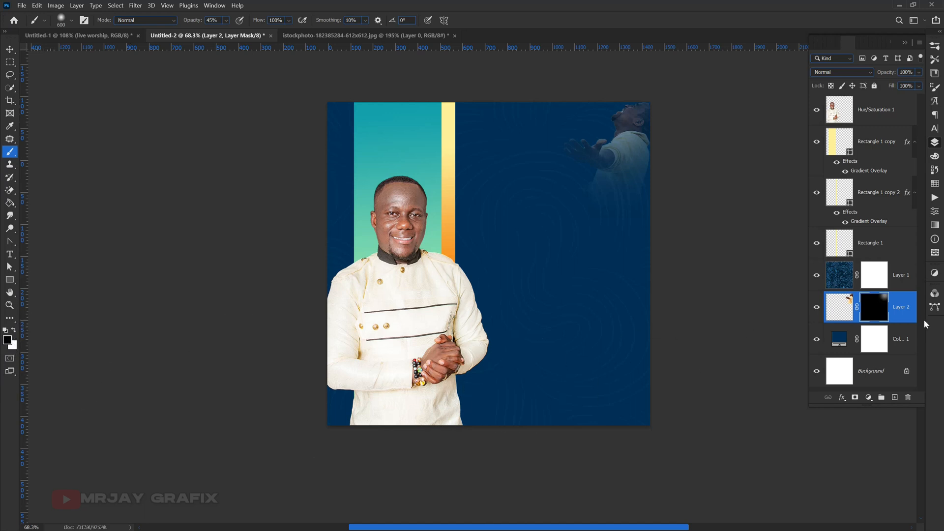
left_click(883, 285)
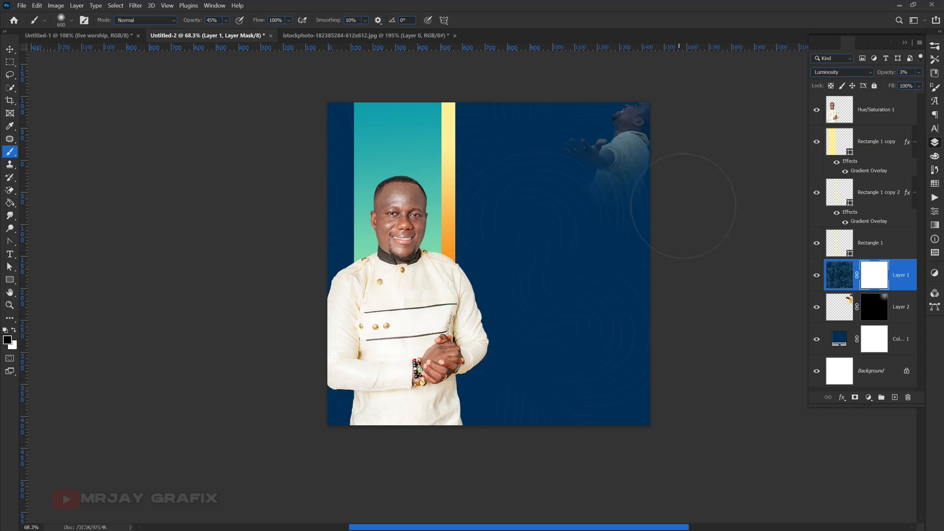
left_click(615, 131)
mouse_move(615, 132)
left_mouse_down()
mouse_move(611, 179)
mouse_move(604, 161)
mouse_move(622, 221)
mouse_move(590, 198)
mouse_move(592, 228)
left_mouse_up()
mouse_move(492, 211)
left_mouse_down()
mouse_move(567, 306)
mouse_move(565, 190)
mouse_move(506, 220)
mouse_move(567, 310)
mouse_move(523, 315)
mouse_move(602, 163)
mouse_move(641, 140)
mouse_move(628, 154)
left_mouse_up()
left_click(10, 50)
Enlarge the faded man, shift him toward the canvas's upper-right corner, and apply the transformation
left_click(626, 113)
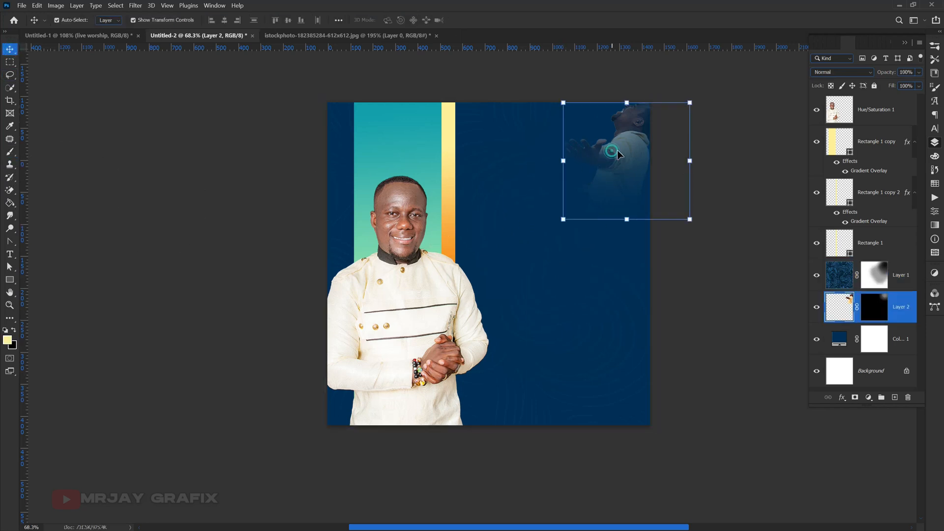
left_click_drag(627, 102, 627, 93)
left_click_drag(611, 145, 631, 162)
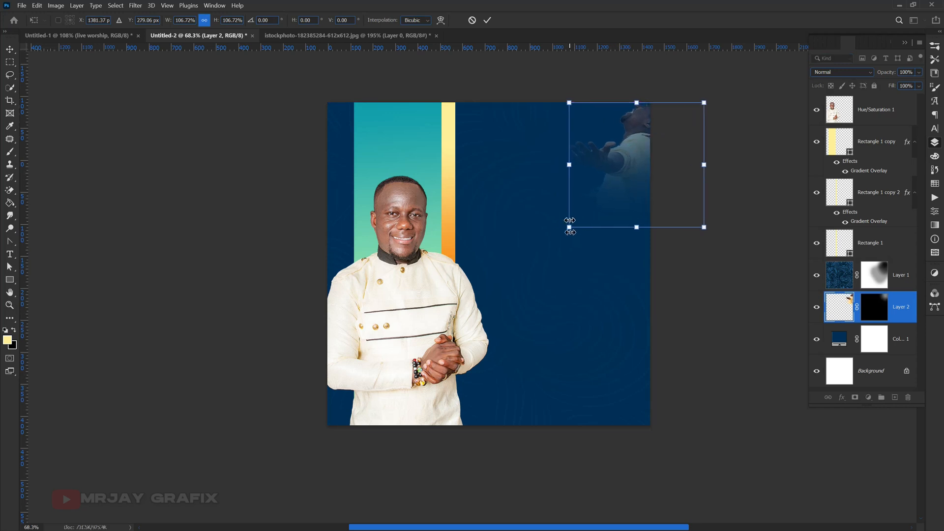
left_click_drag(571, 232, 563, 258)
left_click(486, 21)
left_click(666, 209)
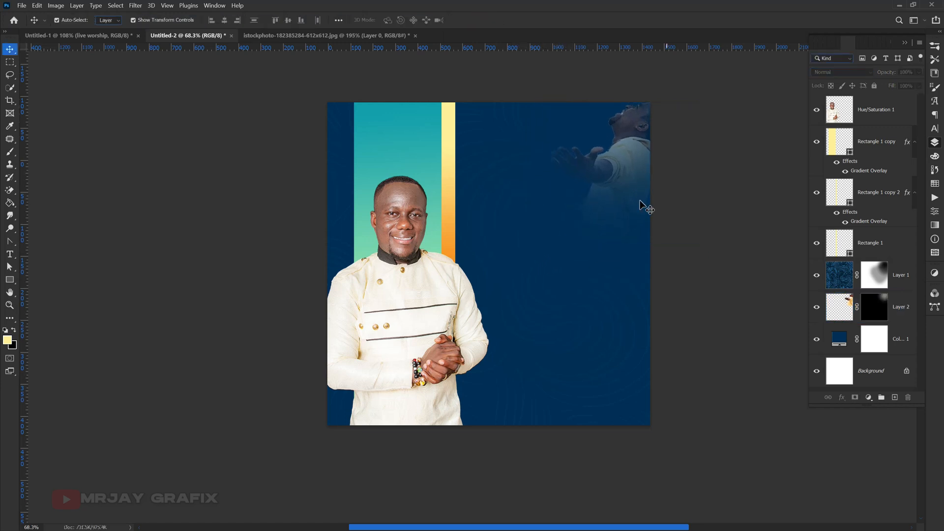
Scale the faded man down slightly and reposition him within the canvas's upper-right corner
left_click(618, 182)
left_click(613, 177)
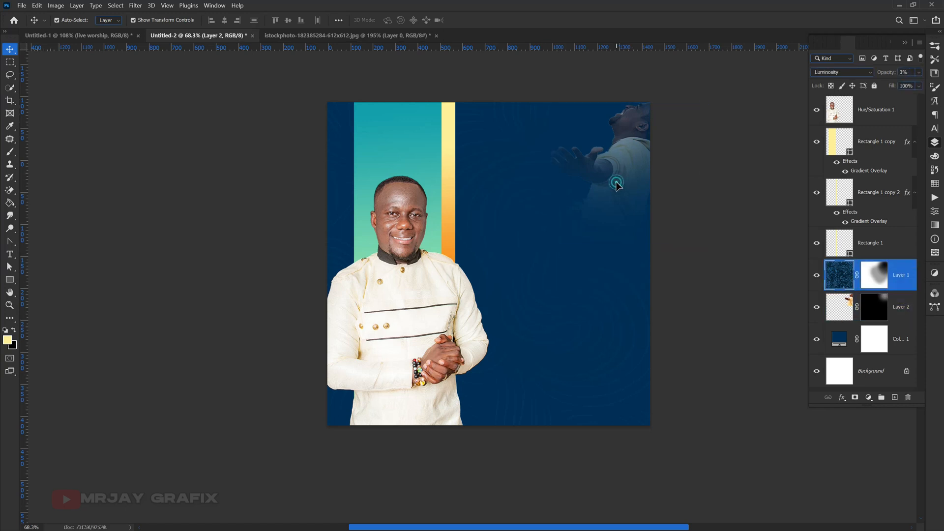
left_click(621, 161)
left_click_drag(551, 245, 572, 226)
left_click_drag(618, 161, 597, 176)
left_click(227, 189)
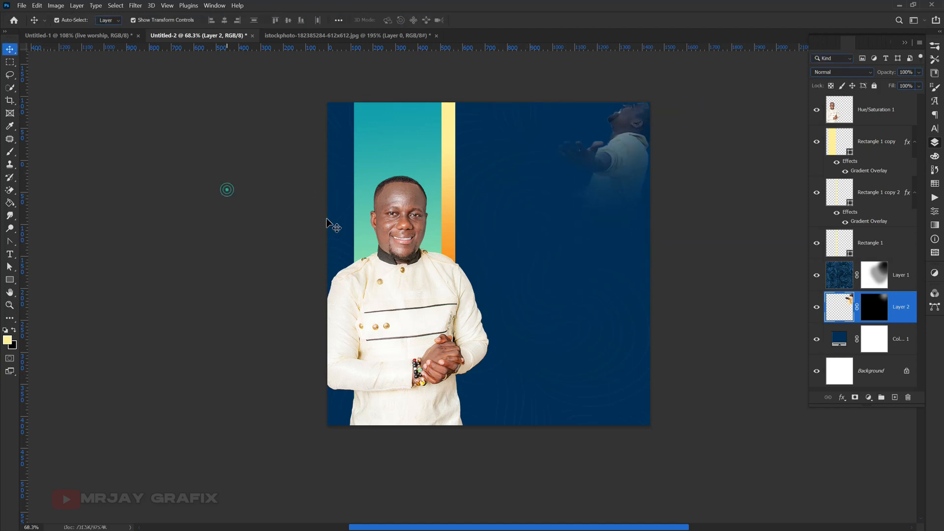
scroll(536, 195, "up", 3)
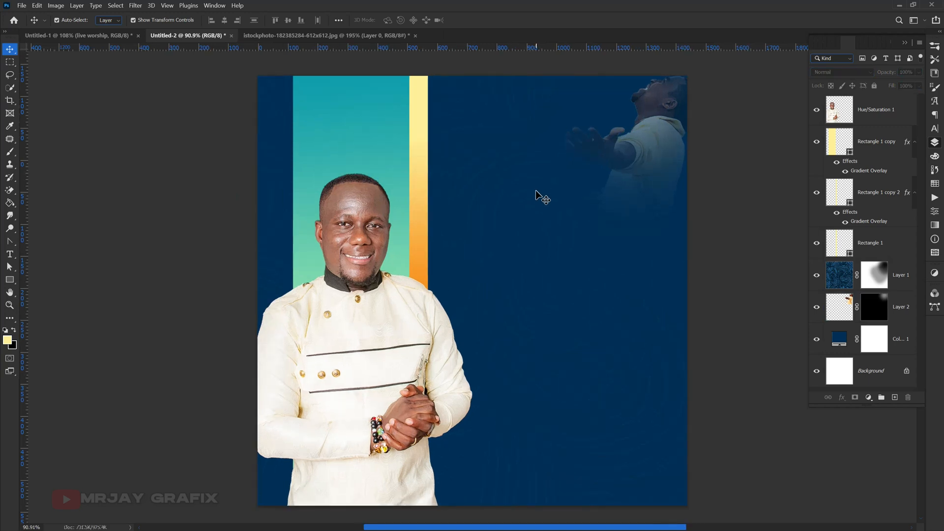
left_click(305, 38)
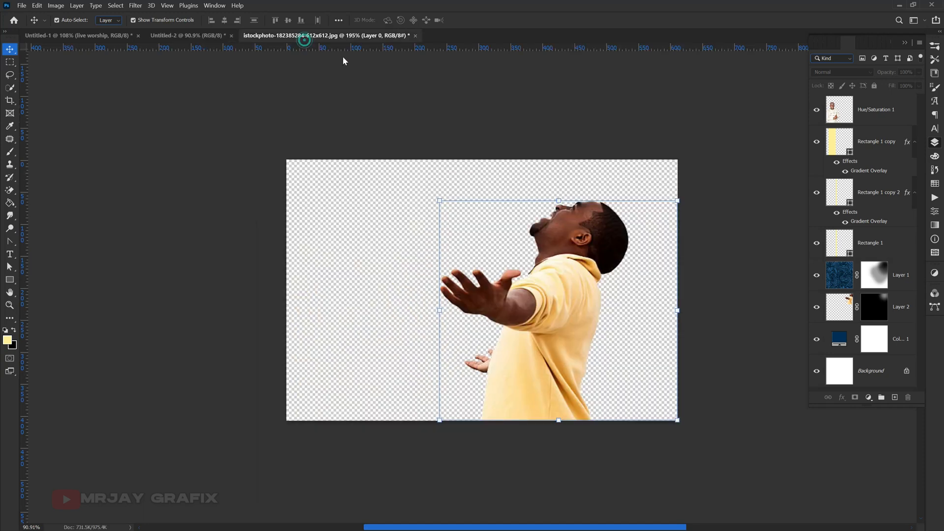
left_click(415, 36)
left_click(501, 216)
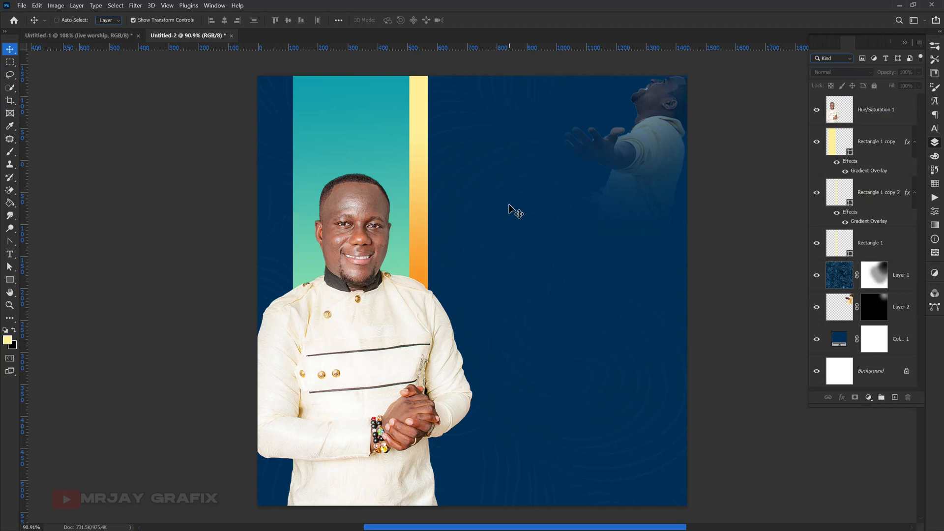
Open the gold STAR logo image 360_F_258246863_sXH9BFaSavUkkZcGjkcfgqnE7QjBJ9j2 from the STAR WORSHOP folder
key("ctrl+o")
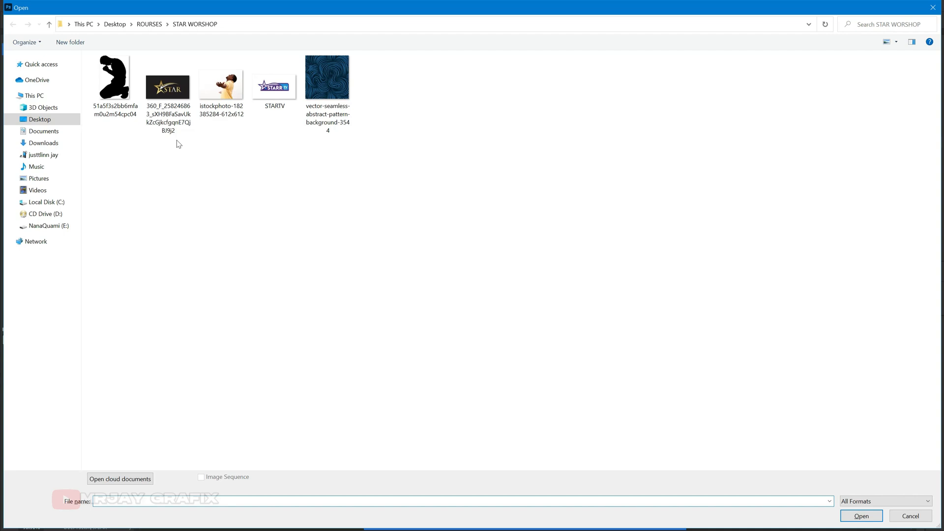
double_click(165, 88)
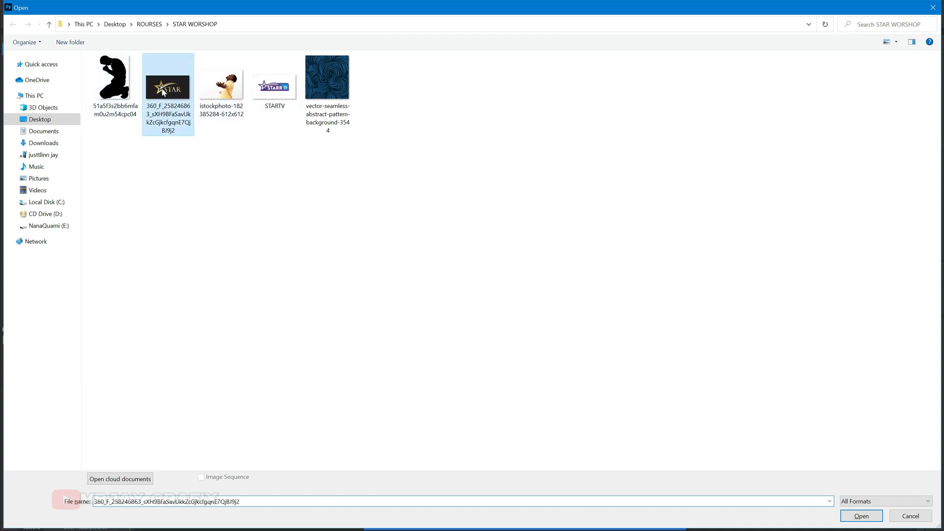
scroll(447, 323, "up", 5)
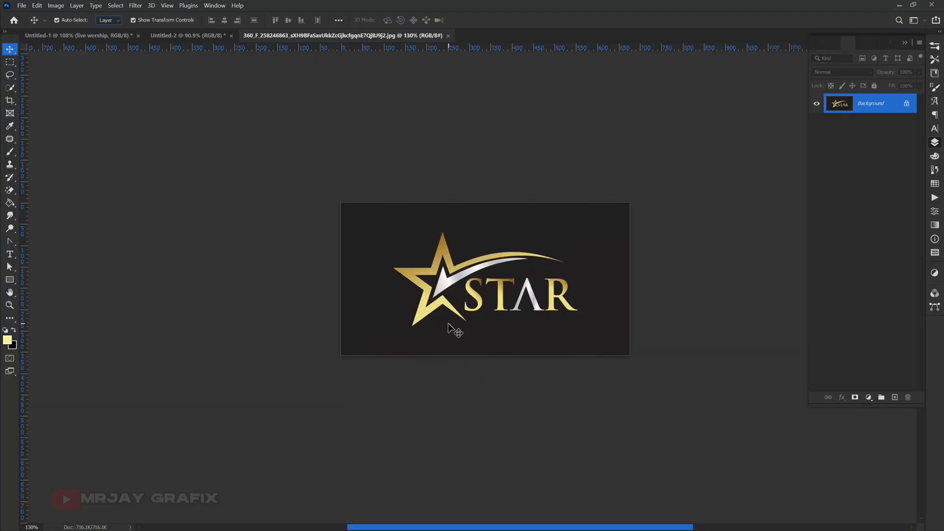
scroll(559, 287, "up", 2)
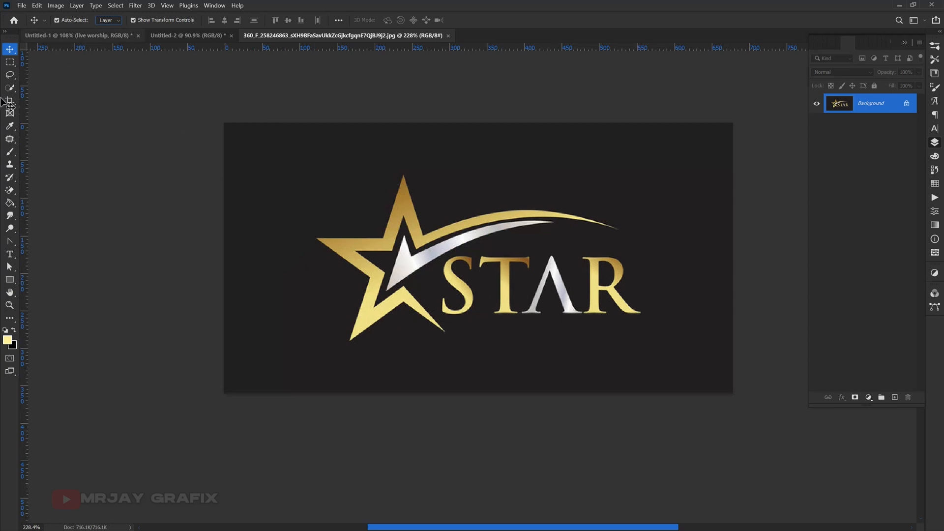
Erase the dark background around the STAR logo, inside the letter R and between the two swooshes with the Magic Eraser
left_click(9, 192)
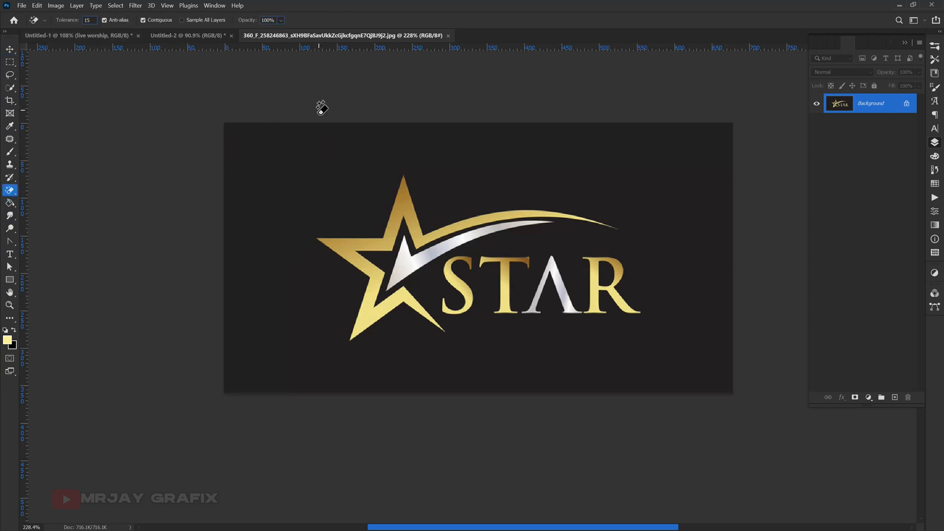
left_click(236, 131)
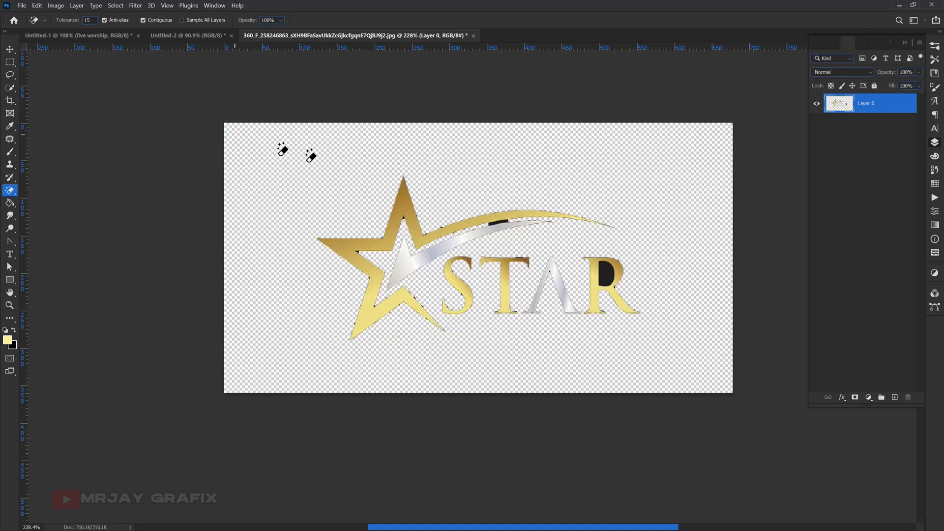
scroll(381, 286, "up", 3)
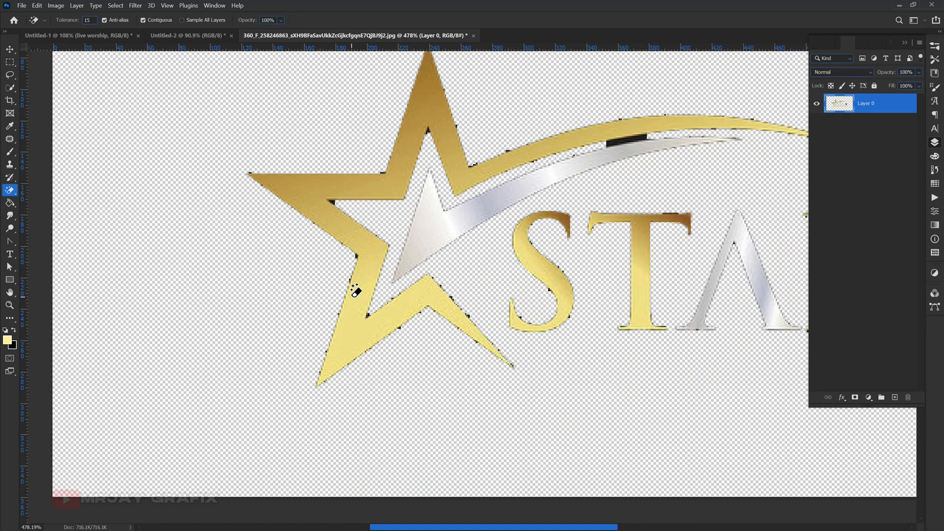
scroll(285, 304, "down", 1)
scroll(565, 315, "up", 1)
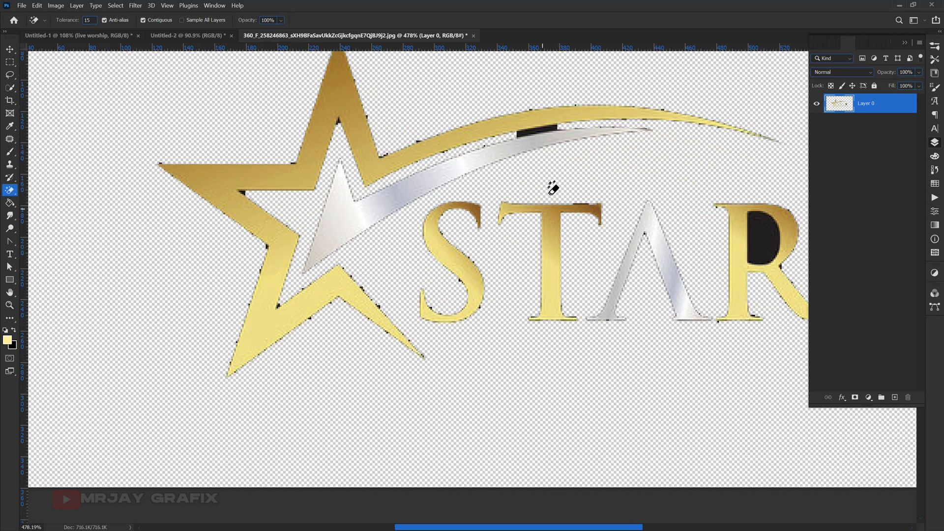
scroll(553, 188, "up", 1)
scroll(462, 240, "down", 1)
scroll(749, 240, "up", 1)
left_click(708, 245)
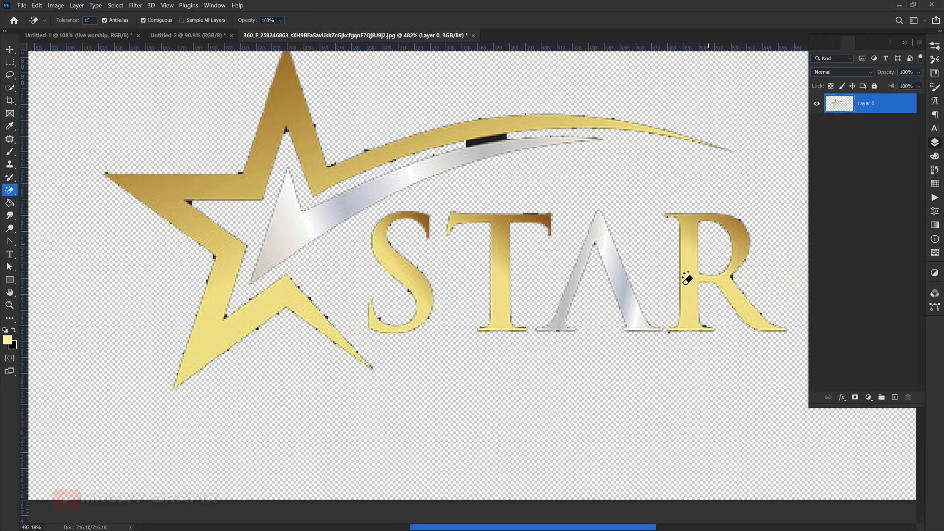
scroll(521, 221, "up", 1)
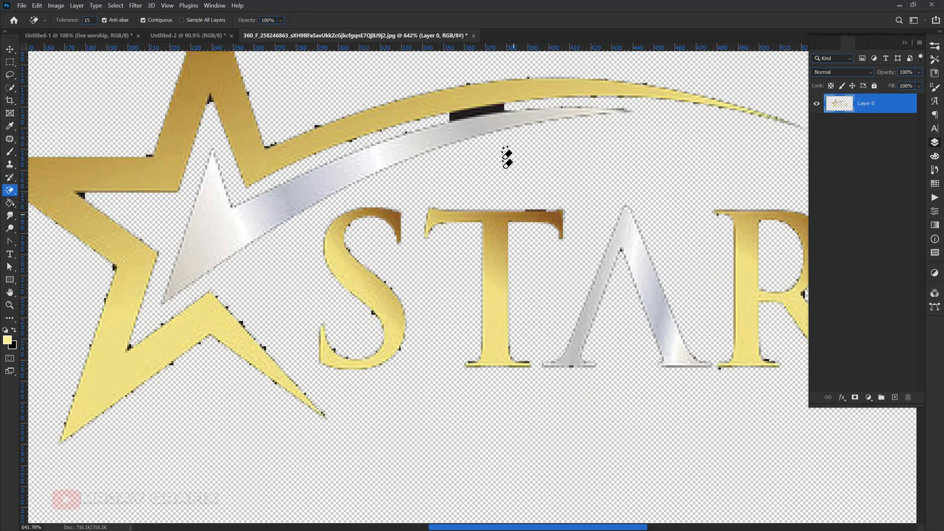
left_click(465, 116)
left_click(484, 114)
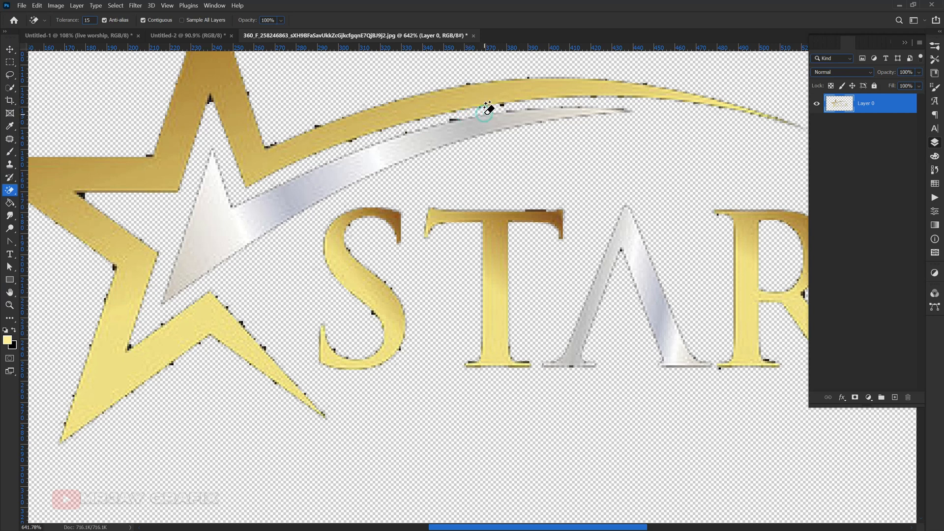
Mask the leftover dark edges of the STAR logo with the Remove Background quick action
left_click(935, 213)
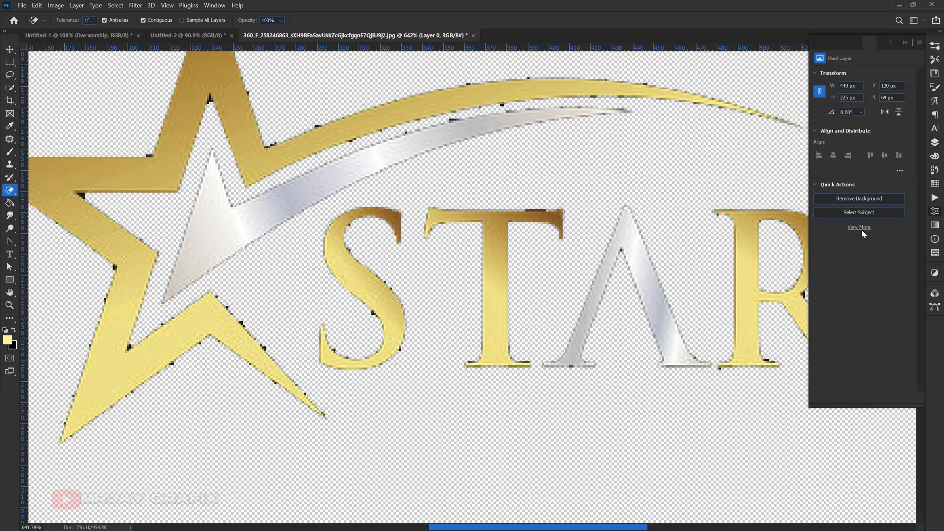
left_click(831, 199)
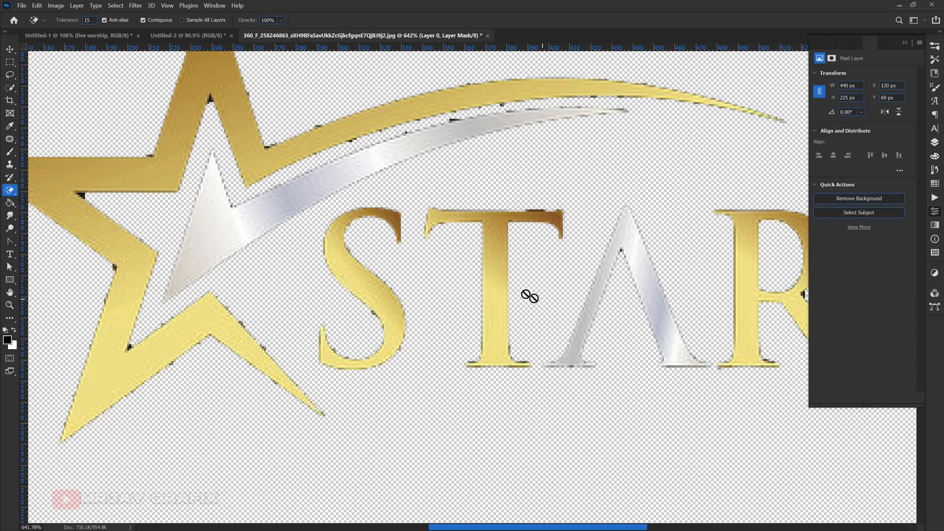
scroll(341, 280, "down", 2)
scroll(345, 279, "down", 1)
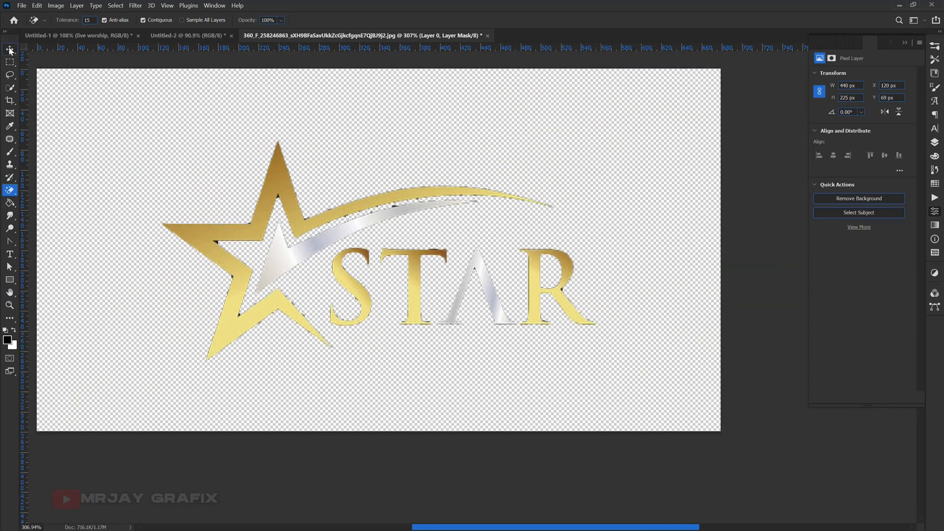
Move the cut-out STAR logo into the Untitled-2 flyer and place it between the host and the faded worshipper
left_click(10, 50)
left_click_drag(280, 255, 190, 49)
left_click_drag(532, 261, 524, 217)
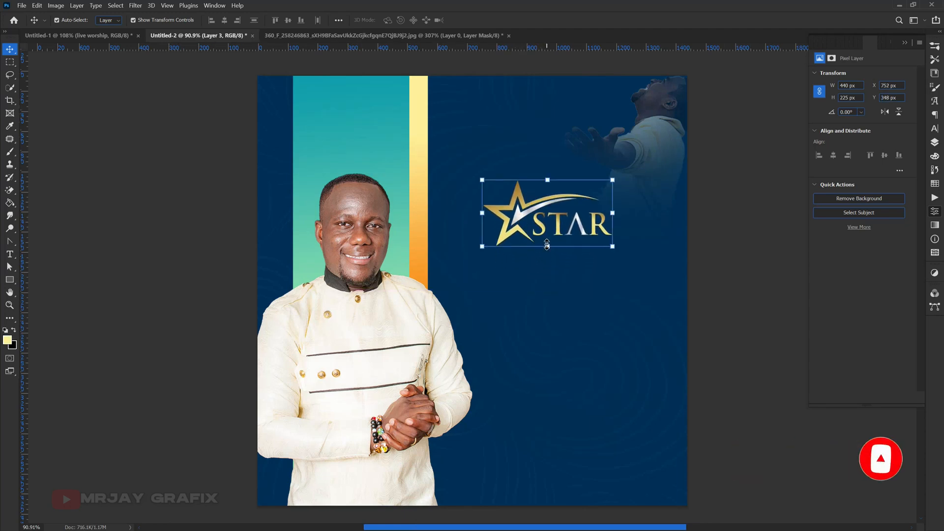
Scale the STAR logo up to about 114% and apply the transformation
key("ctrl+t")
left_click_drag(547, 246, 548, 251)
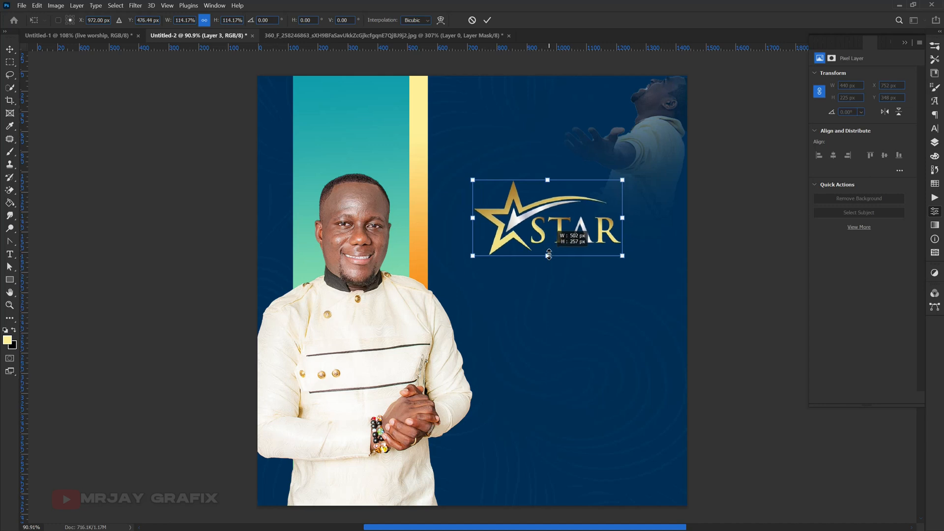
left_click(191, 225)
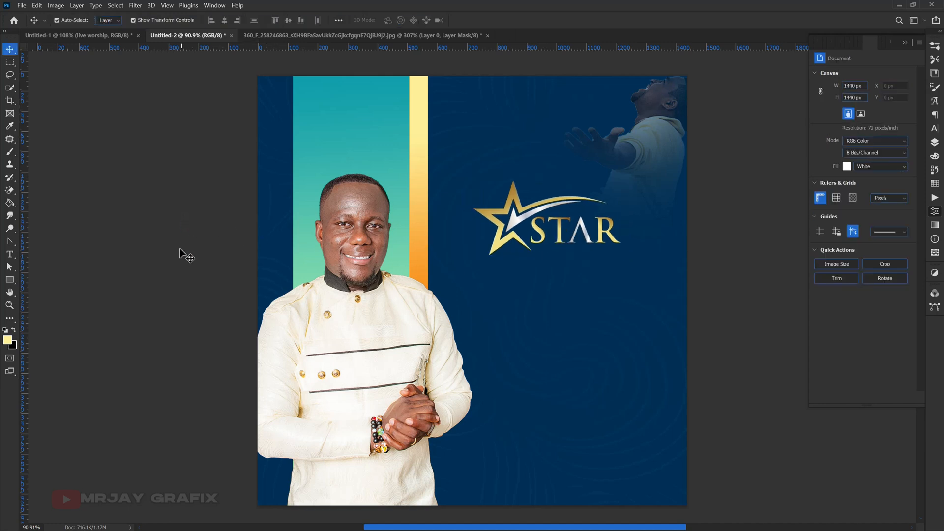
Cut the word "worship" out of the "live worship" text in the Untitled-1 document, keeping only "live"
scroll(485, 294, "up", 2)
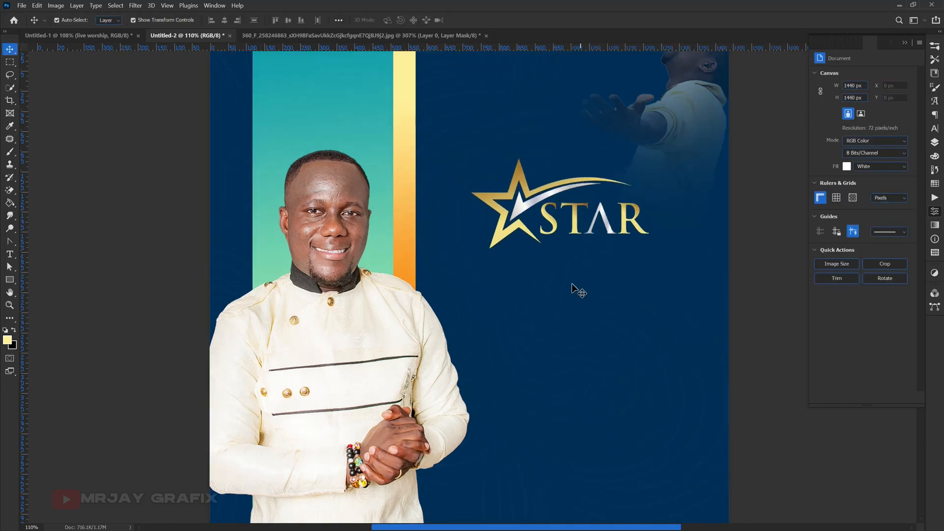
left_click(9, 254)
left_click(105, 35)
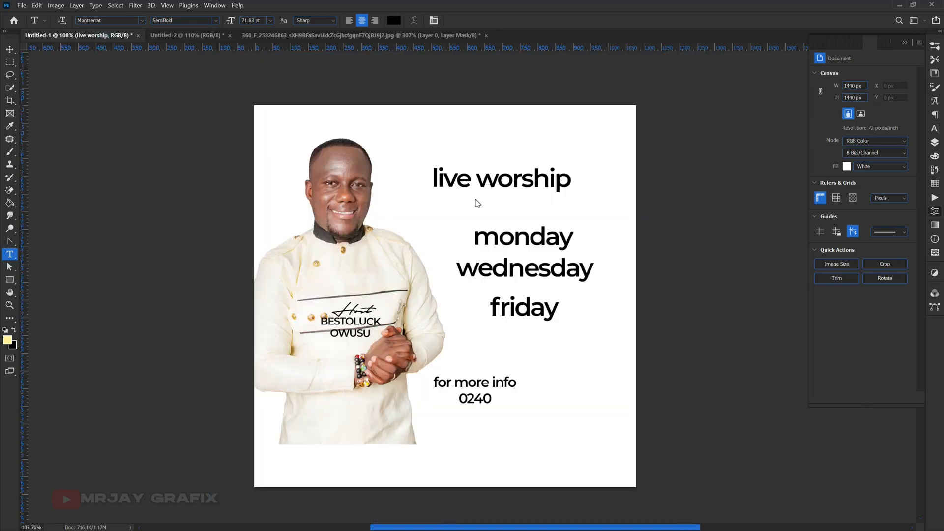
key("v")
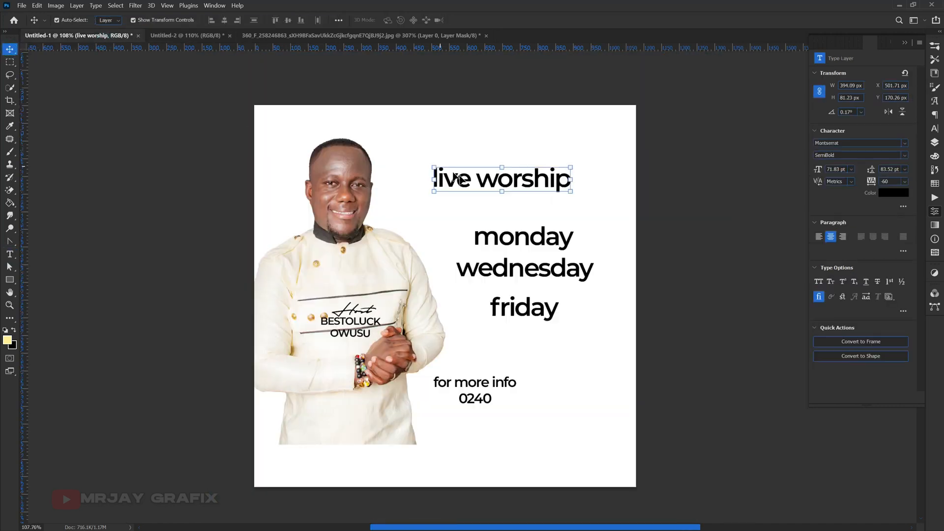
double_click(486, 186)
left_click_drag(486, 186, 615, 206)
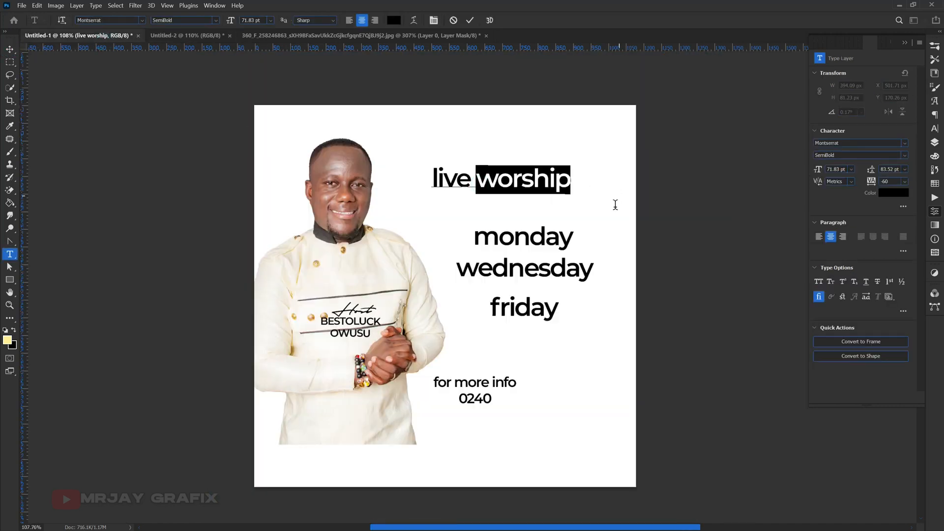
key("BackSpace")
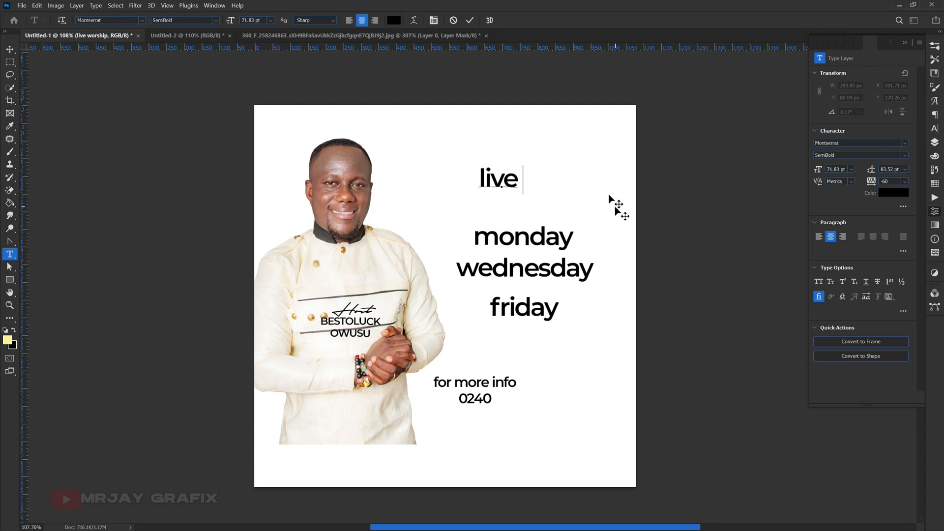
left_click(470, 20)
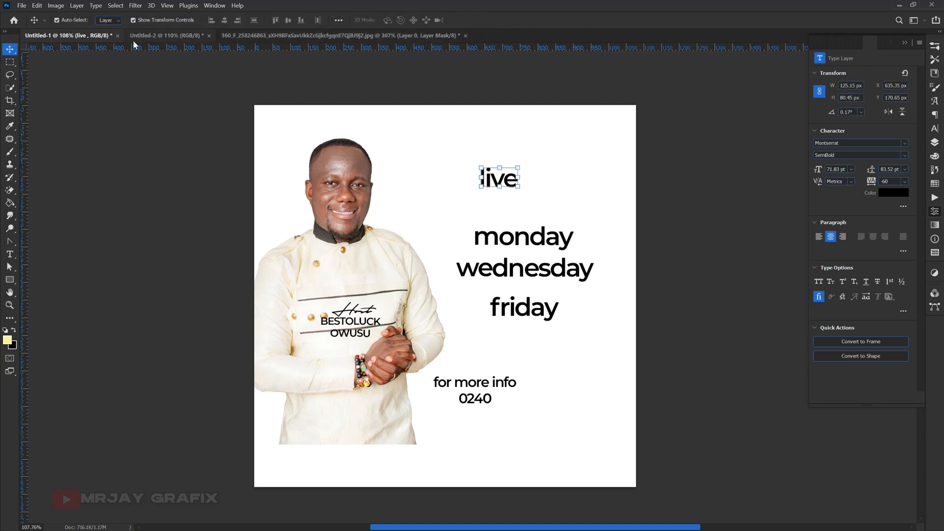
Return to the Untitled-2 flyer and set the Type tool's font to Hanson Bold
left_click(151, 36)
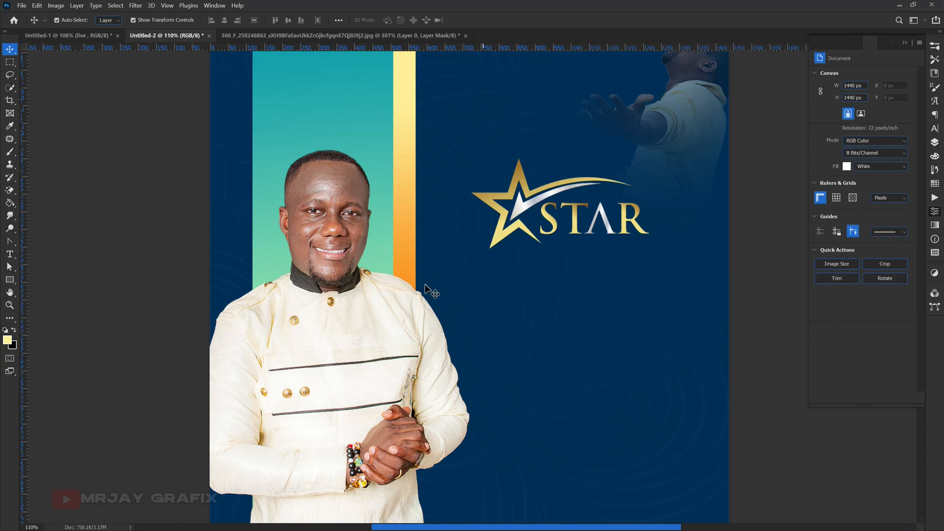
left_click(10, 254)
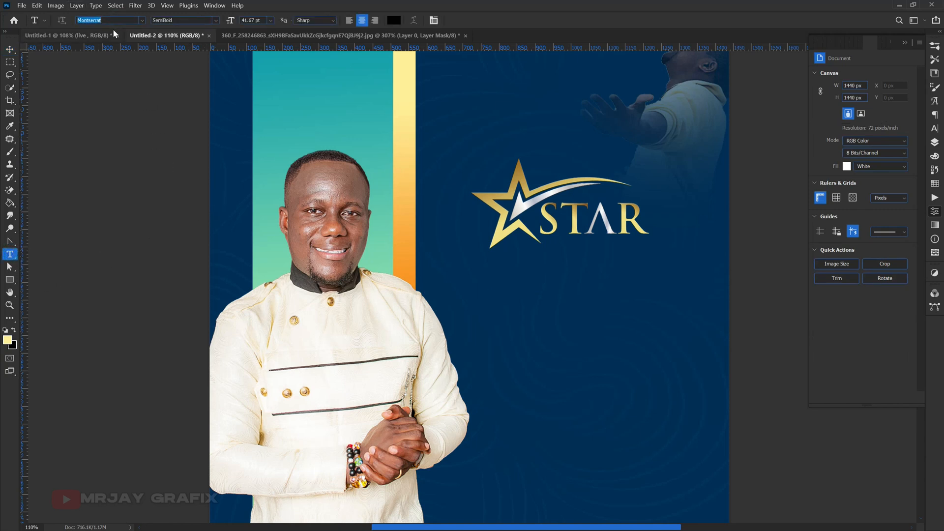
type("han")
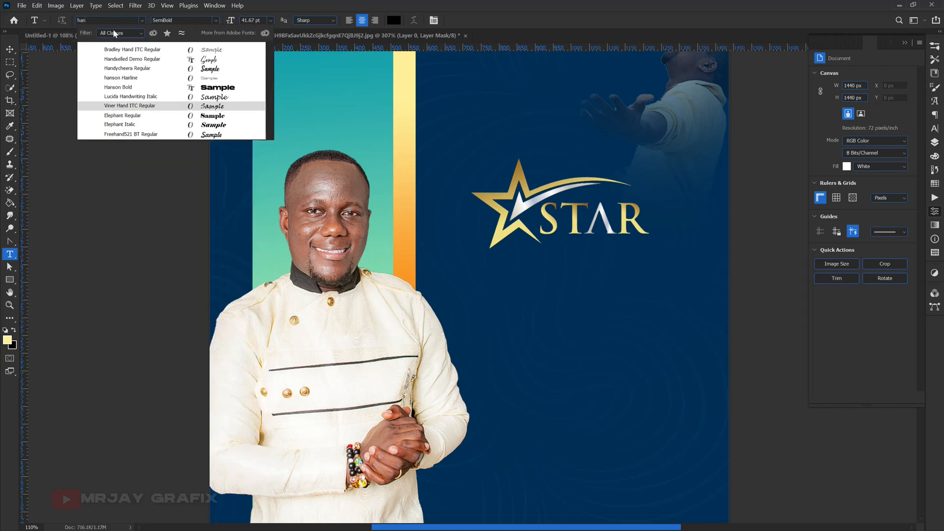
type("son")
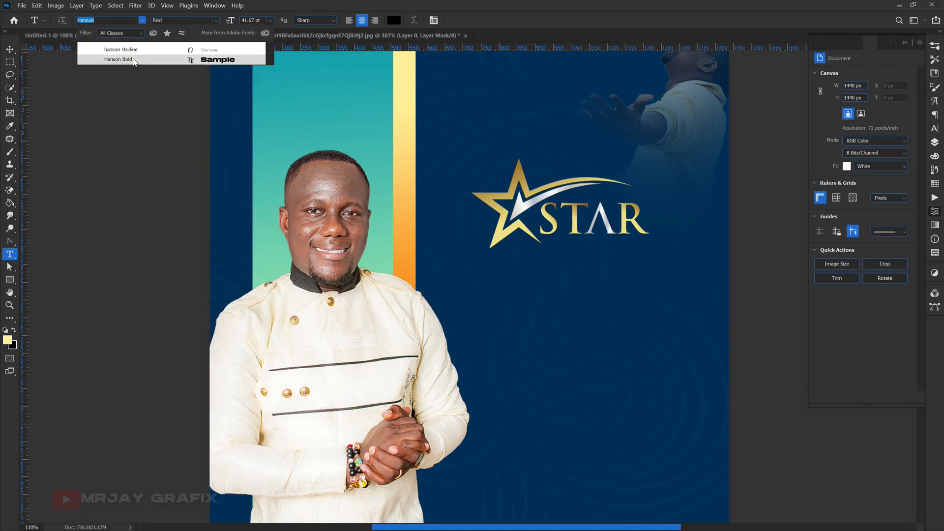
left_click(129, 59)
Start a new text line below the STAR logo and set its colour to white (ffffff)
left_click(516, 294)
left_click(885, 195)
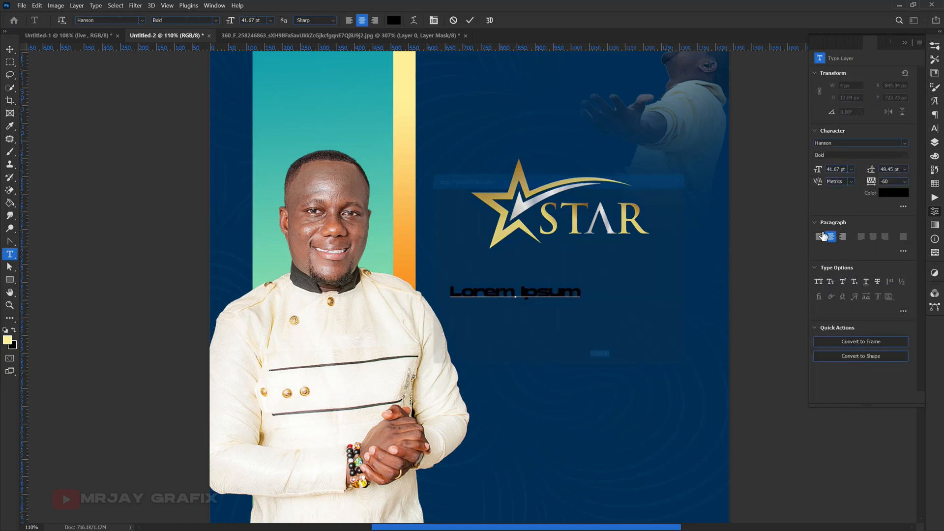
left_click_drag(406, 179, 404, 177)
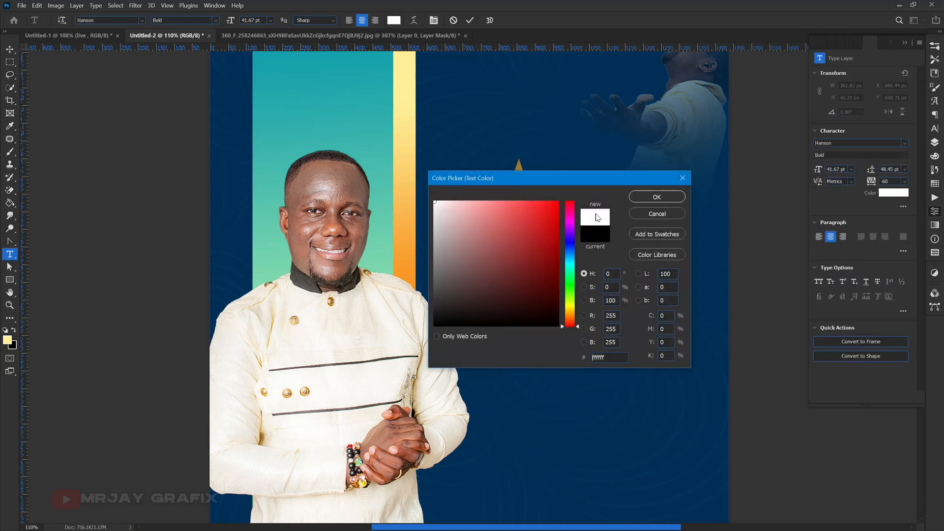
left_click(656, 197)
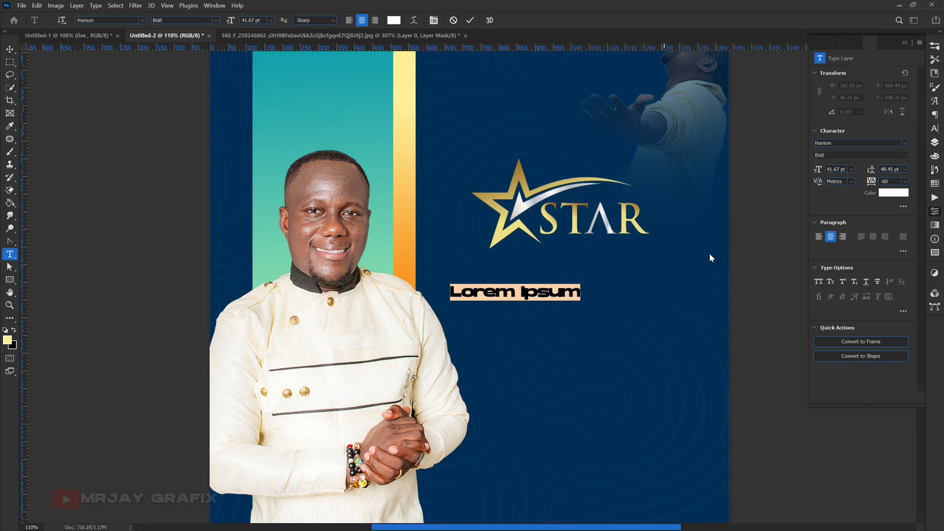
Replace the placeholder text below the logo with the word "worship" and commit it
type("worship")
left_click_drag(486, 291, 560, 289)
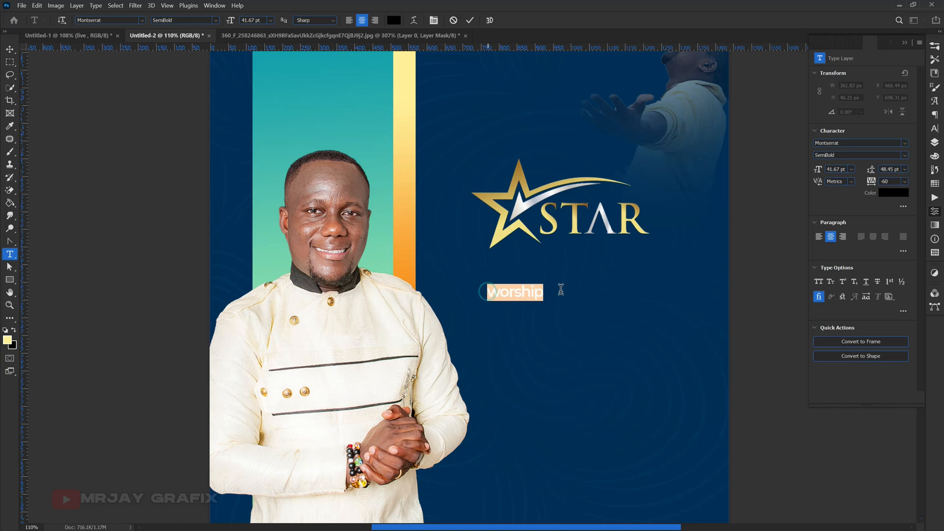
left_click(142, 234)
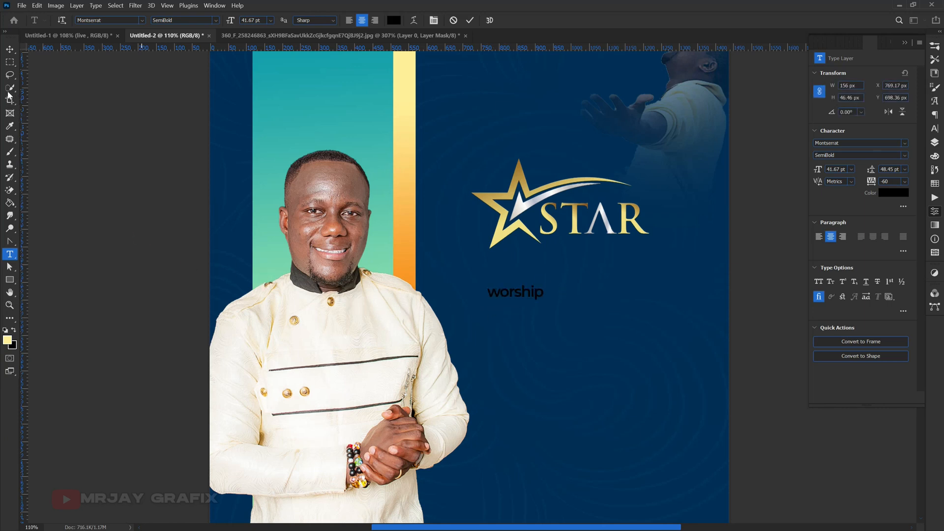
left_click(10, 49)
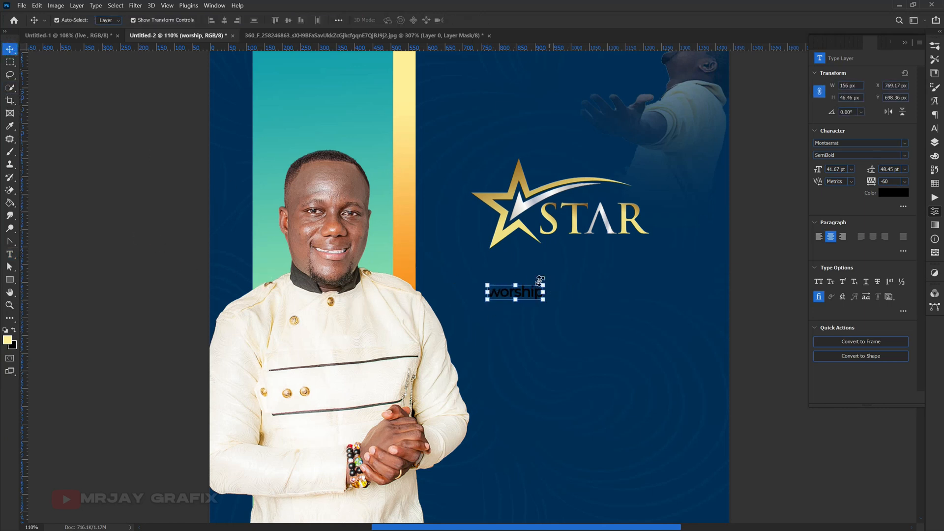
left_click(539, 280)
left_click_drag(544, 278, 547, 286)
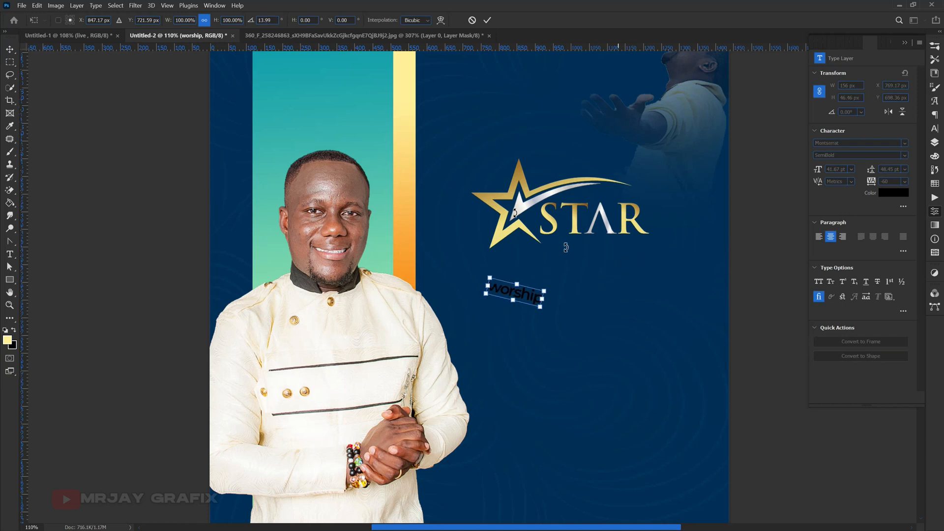
left_click(470, 21)
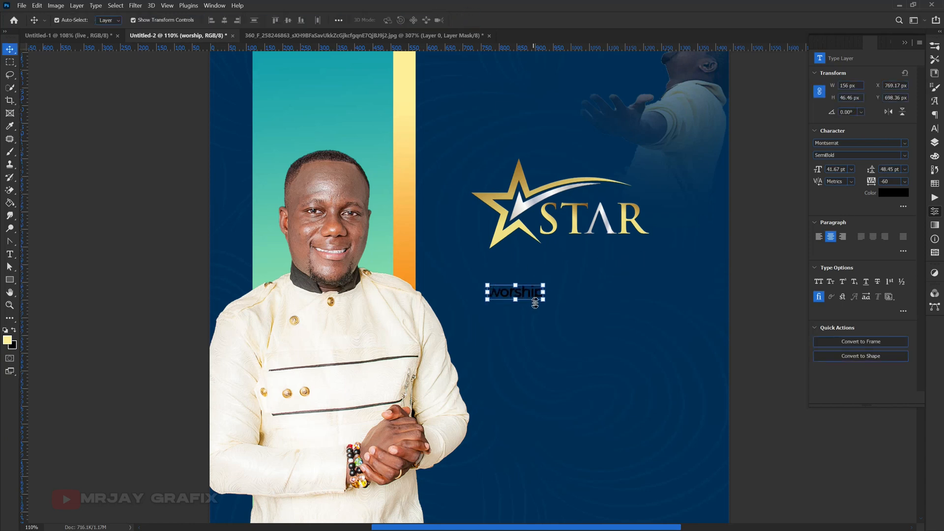
Scale the "worship" text up to about 373% and move it directly beneath the STAR logo
left_click_drag(542, 300, 684, 381)
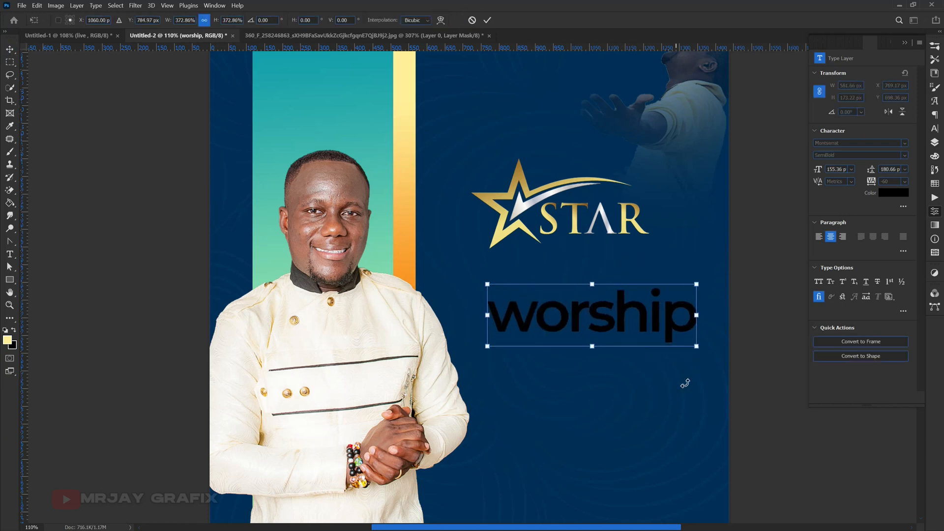
key("Return")
left_click_drag(608, 324, 586, 295)
Split "worship" into "wor" and "ship" on two lines and tighten the leading to 126 pt
double_click(571, 289)
left_click(570, 289)
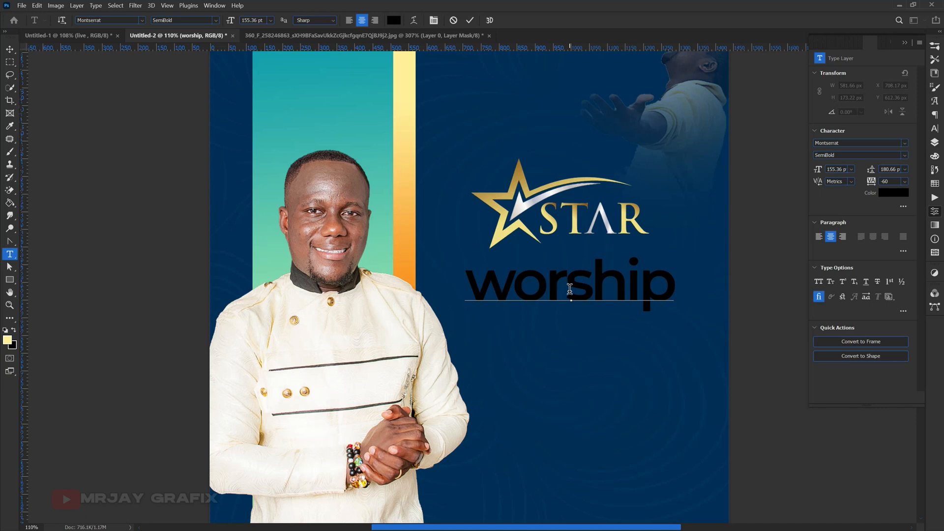
key("Return")
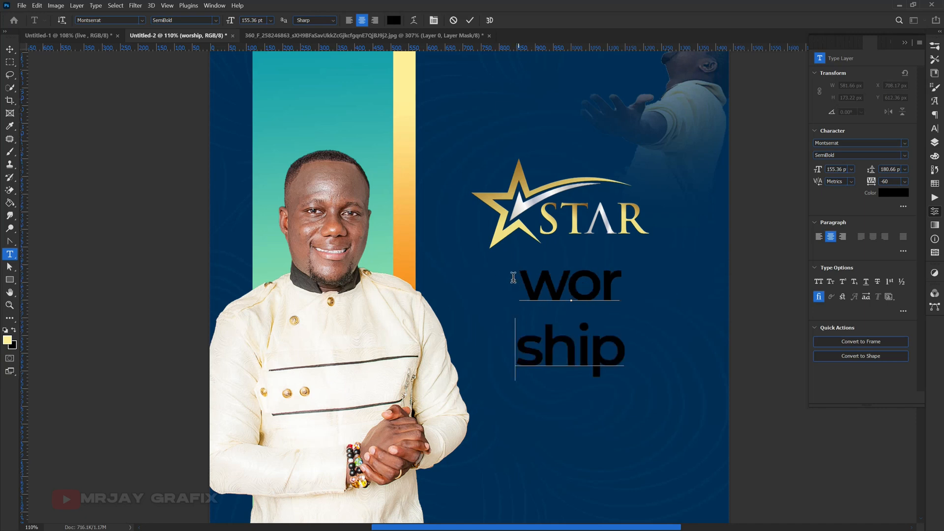
left_click_drag(513, 273, 655, 366)
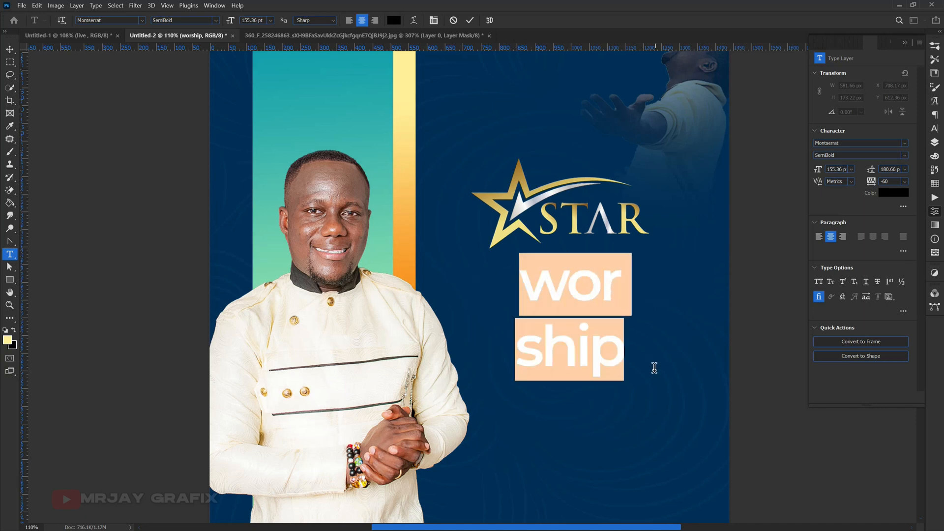
left_click(934, 130)
left_click_drag(880, 75, 852, 90)
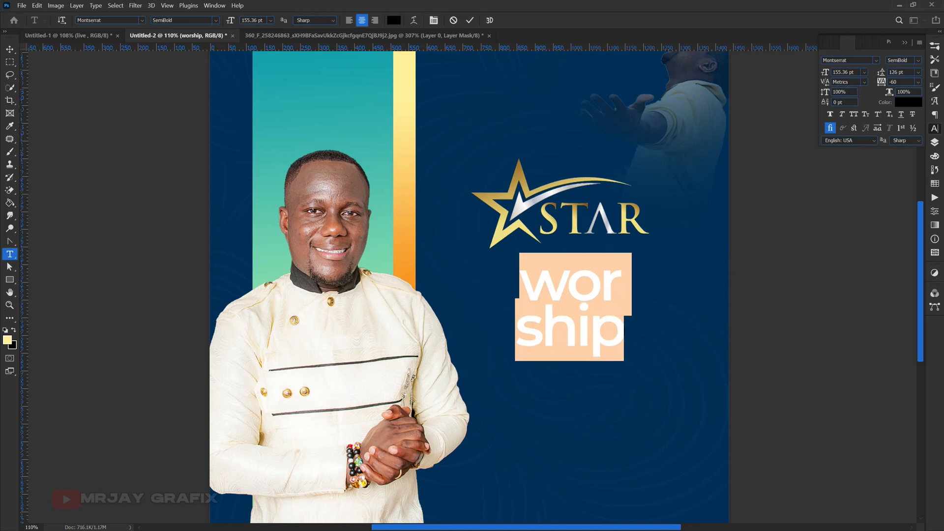
Change the font of the two-line "worship" text to a Big Deal and commit the edit
left_click(875, 61)
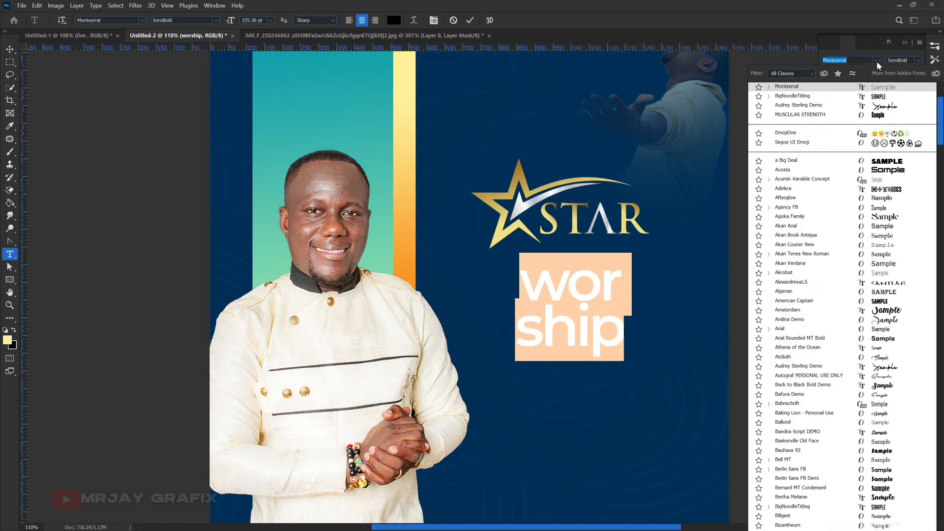
key("Down")
left_click(871, 161)
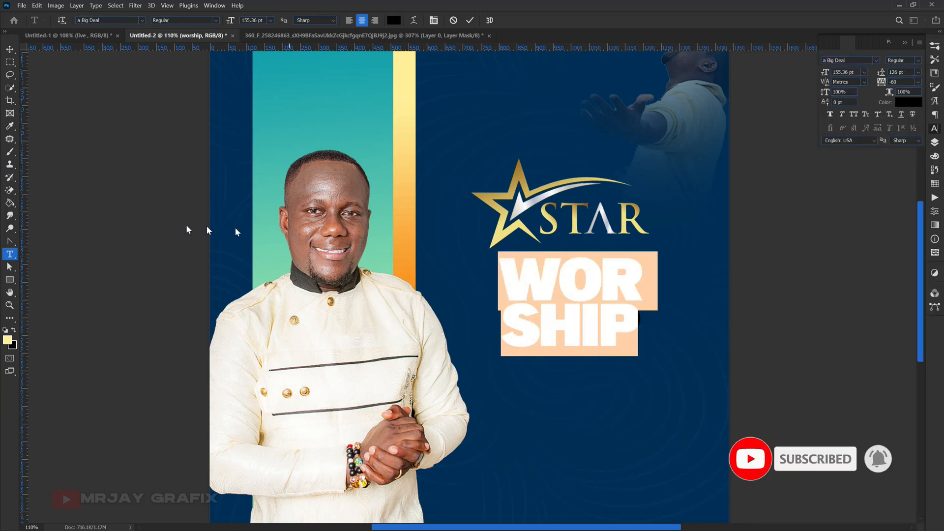
left_click(469, 20)
key("v")
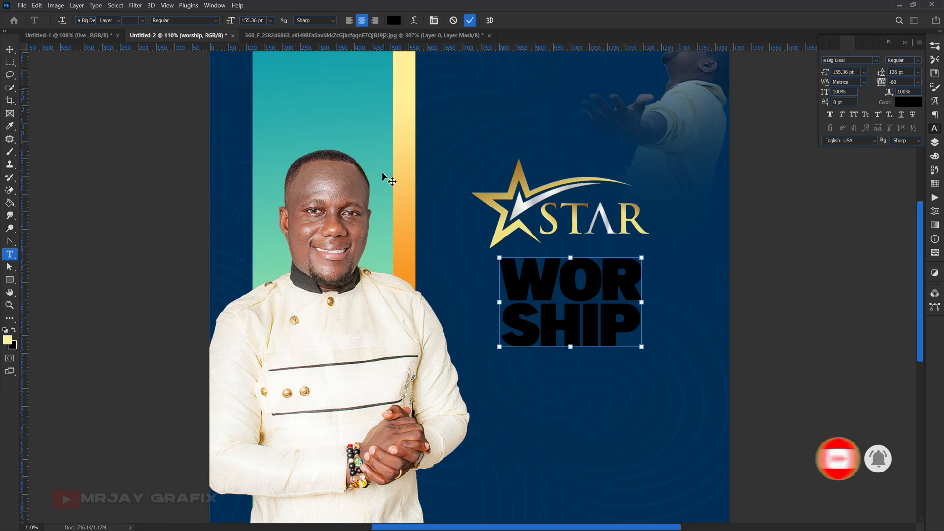
Recolour the two-line "worship" text white (ffffff) and position it directly beneath the STAR logo
left_click(588, 337)
left_click_drag(561, 337, 570, 339)
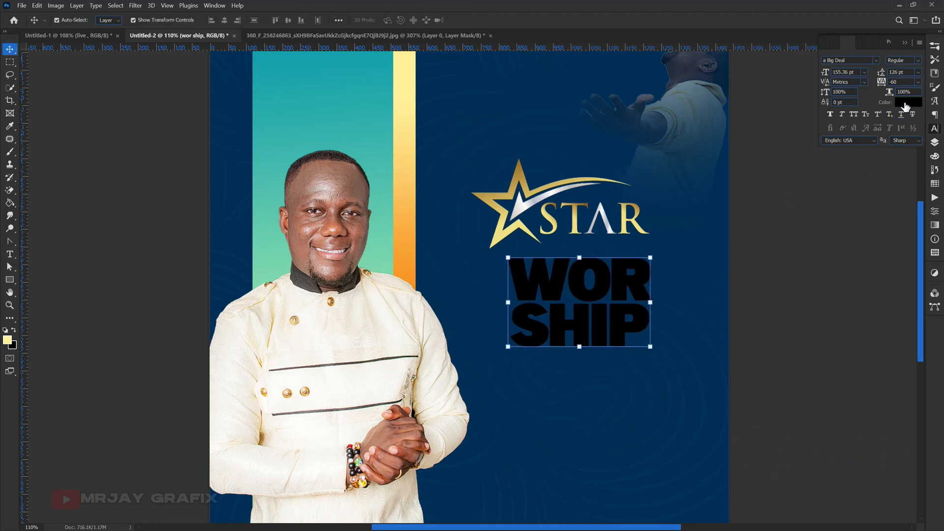
left_click(904, 106)
left_click_drag(483, 252, 434, 202)
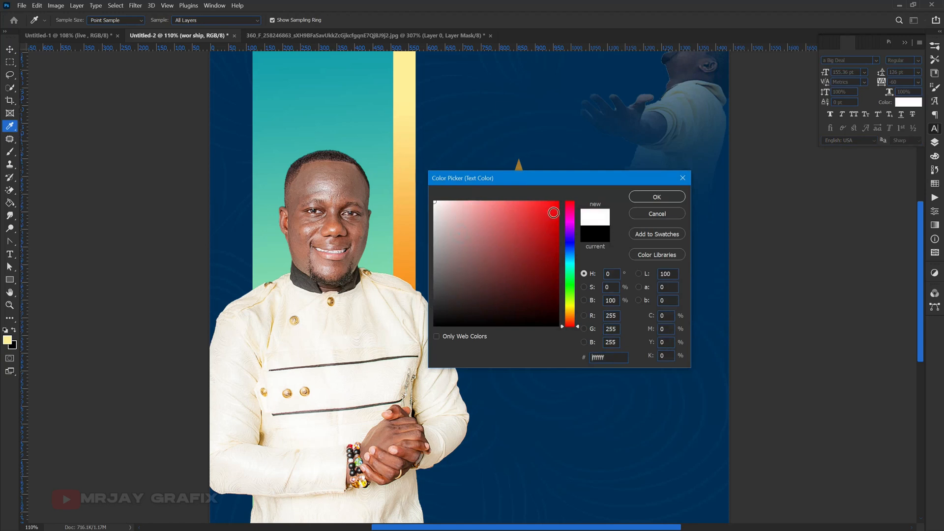
left_click(656, 197)
left_click_drag(592, 320, 585, 312)
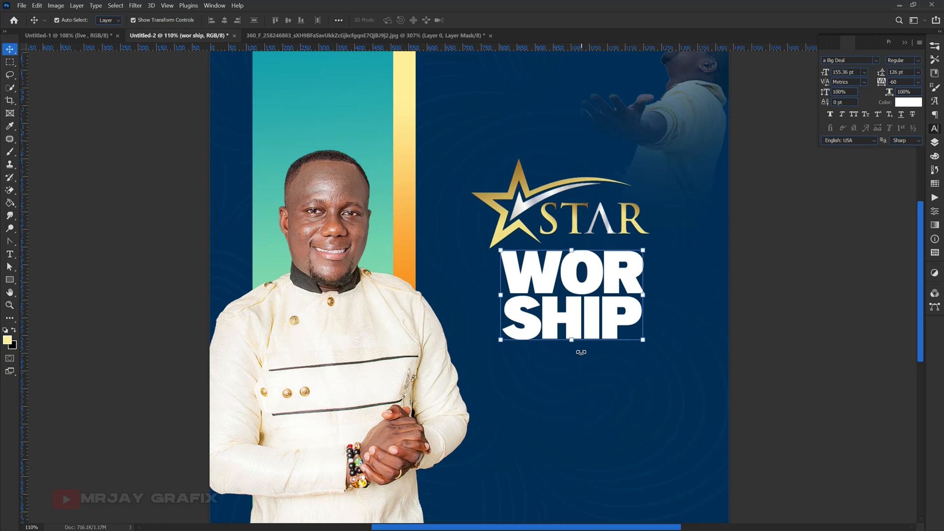
Try the Stretch Pro font on the whole two-line "worship" text
scroll(504, 287, "down", 2)
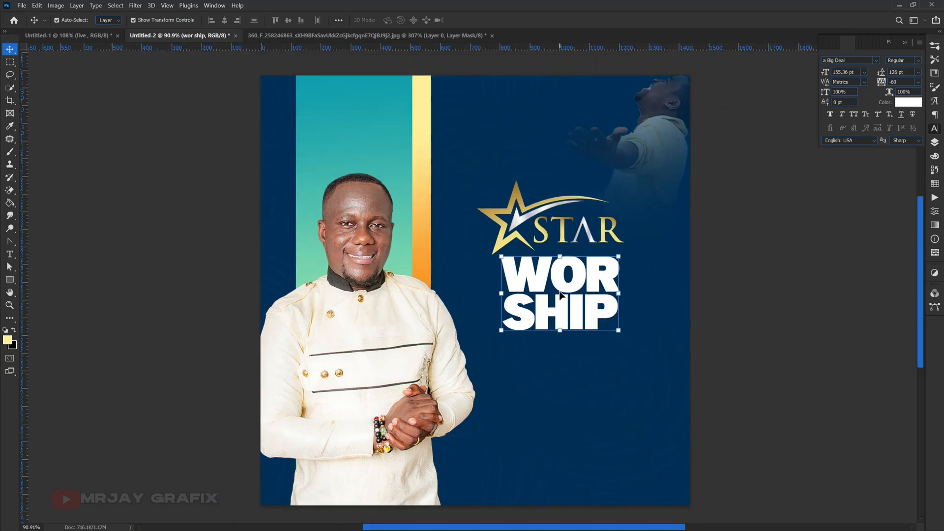
double_click(546, 306)
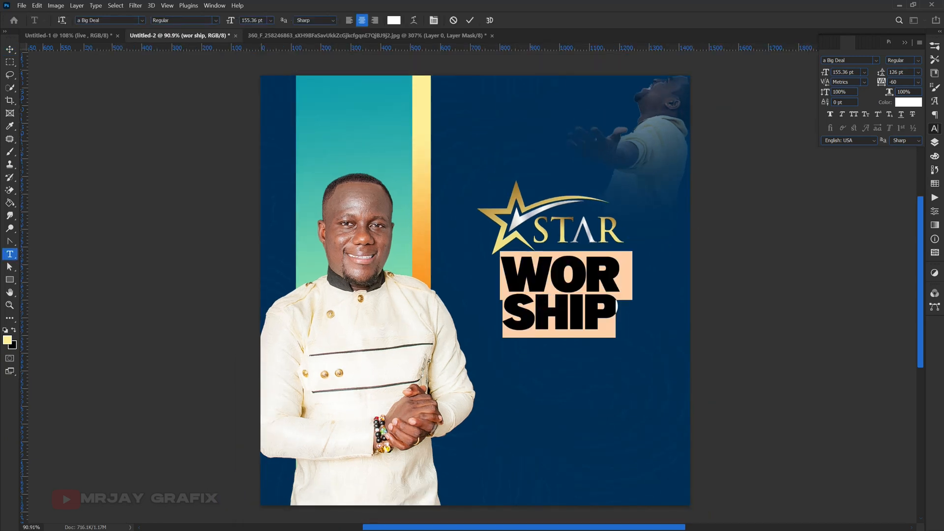
left_click(878, 60)
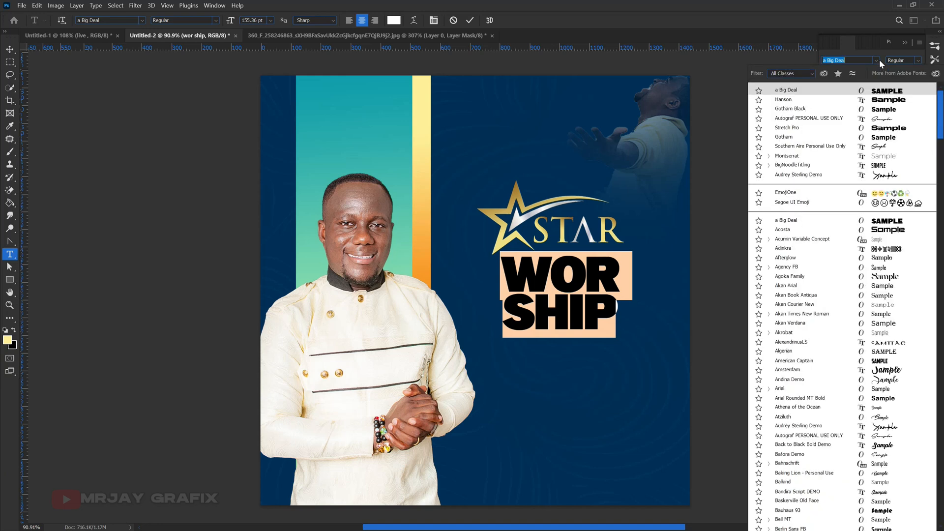
left_click(856, 128)
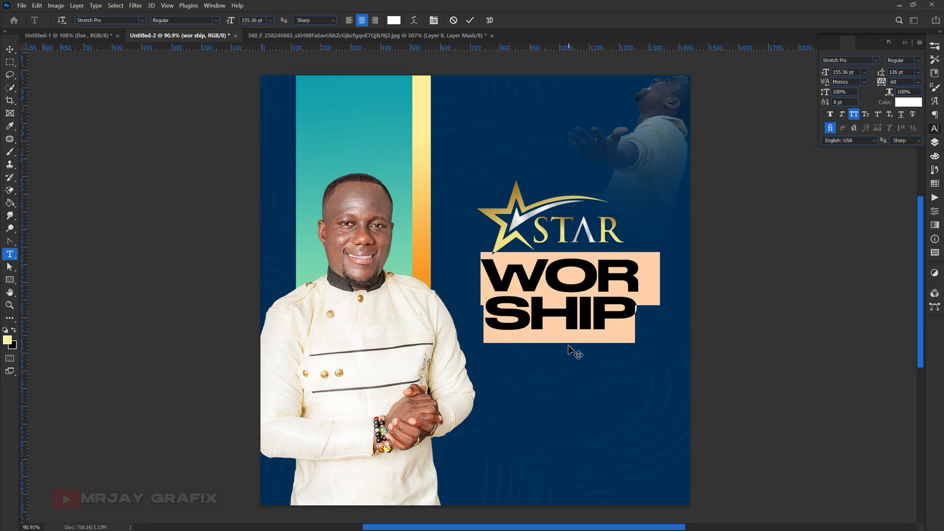
Set the selected "worship" text to the Hanson Bold font and commit the edit
left_click(878, 60)
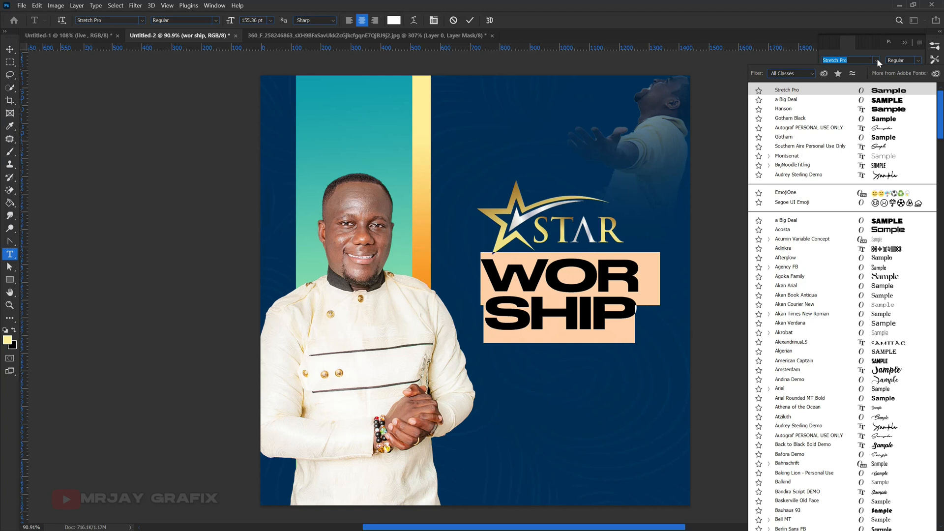
left_click(877, 59)
left_click(877, 59)
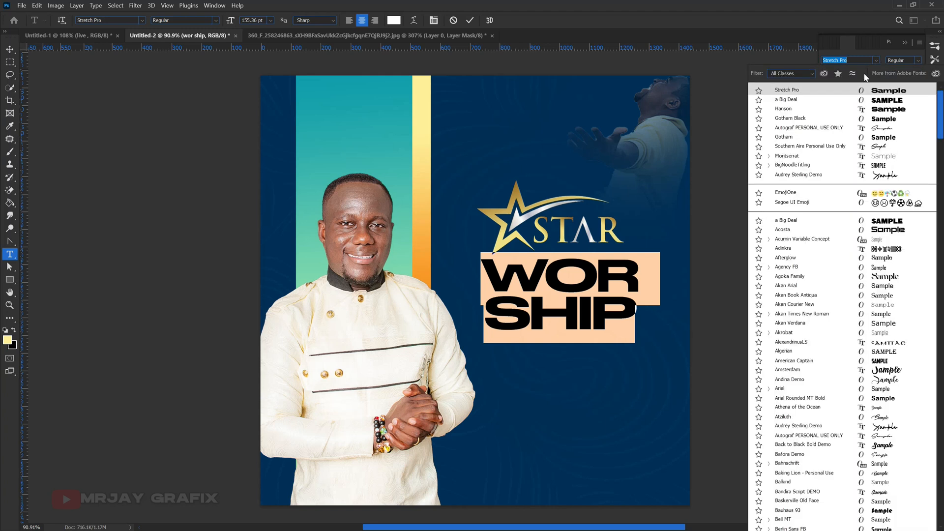
left_click(845, 110)
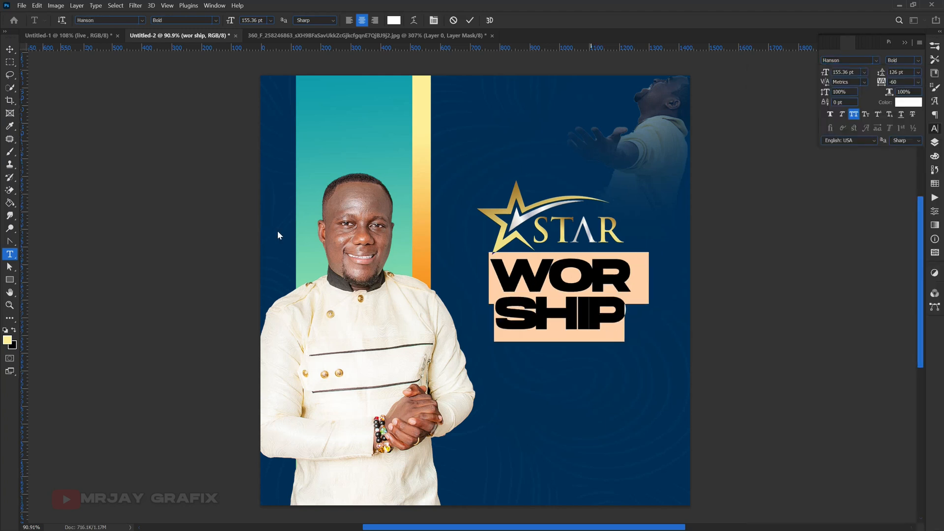
left_click(78, 189)
key("v")
Scale the two-line "worship" text up to about 123% and reposition it just below the STAR logo
scroll(575, 310, "up", 3)
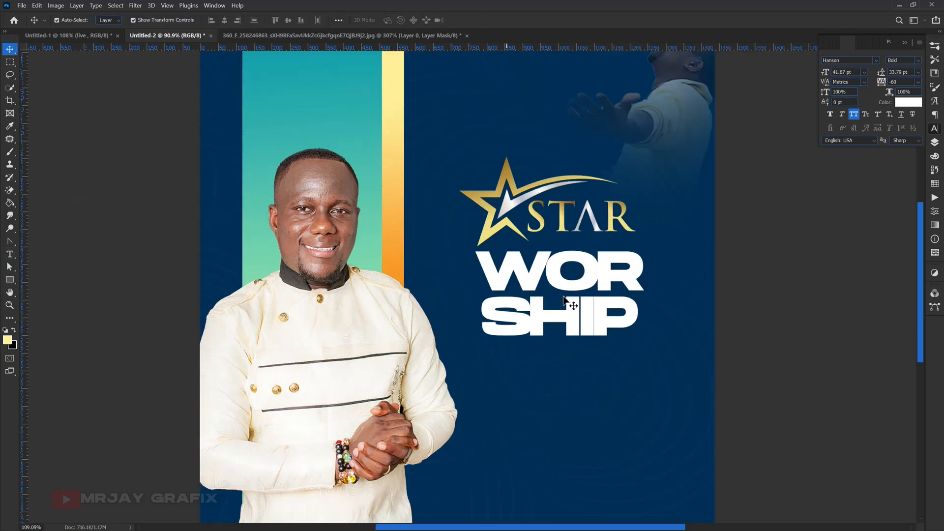
scroll(578, 297, "up", 1)
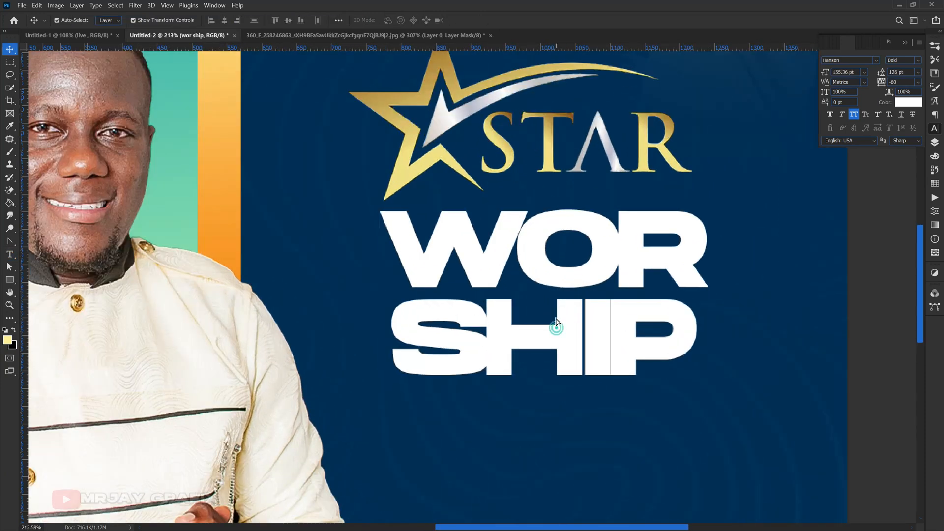
scroll(556, 328, "up", 1)
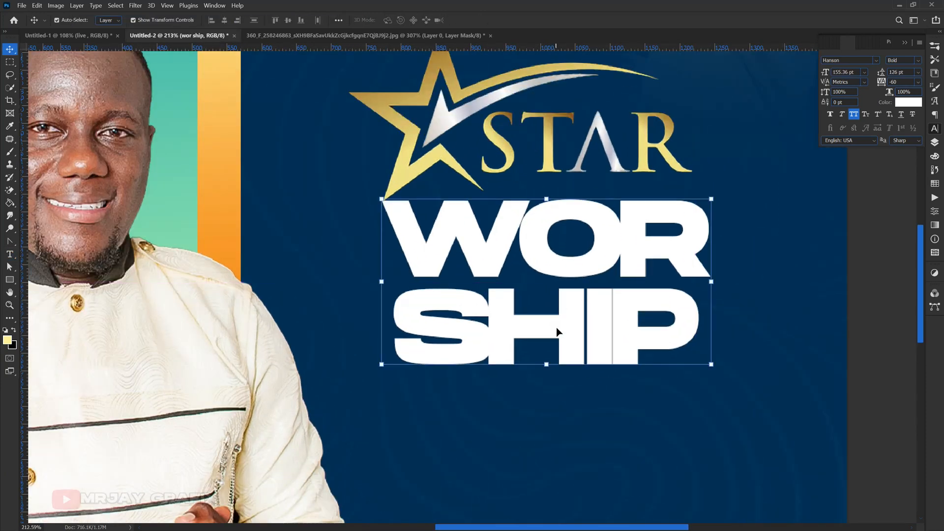
left_click(547, 368)
left_click_drag(548, 412, 554, 441)
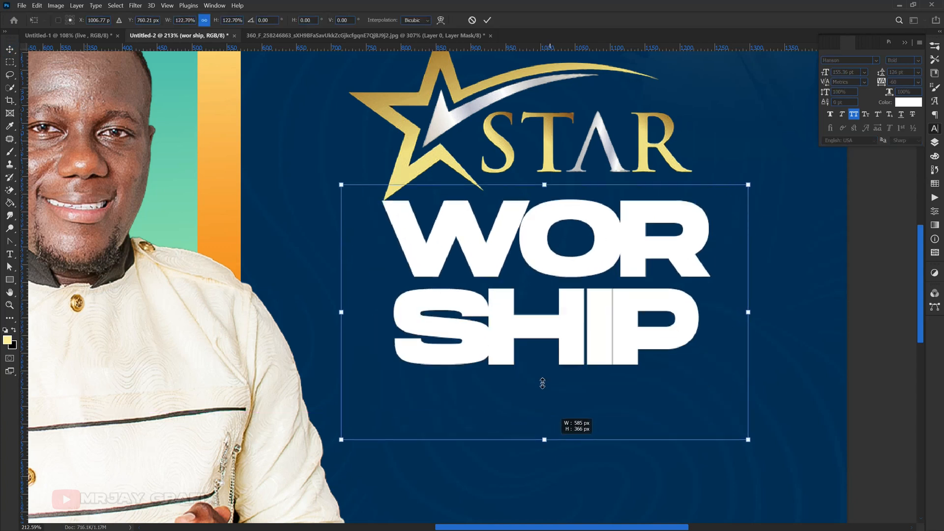
key("Return")
left_click_drag(545, 330, 544, 354)
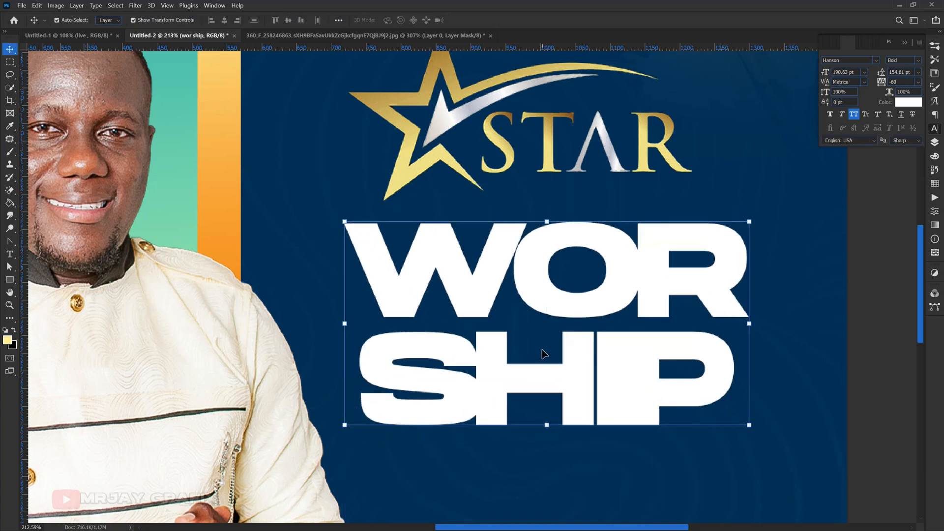
scroll(526, 271, "down", 5)
scroll(526, 268, "up", 1)
left_click_drag(524, 270, 521, 269)
left_click(145, 387)
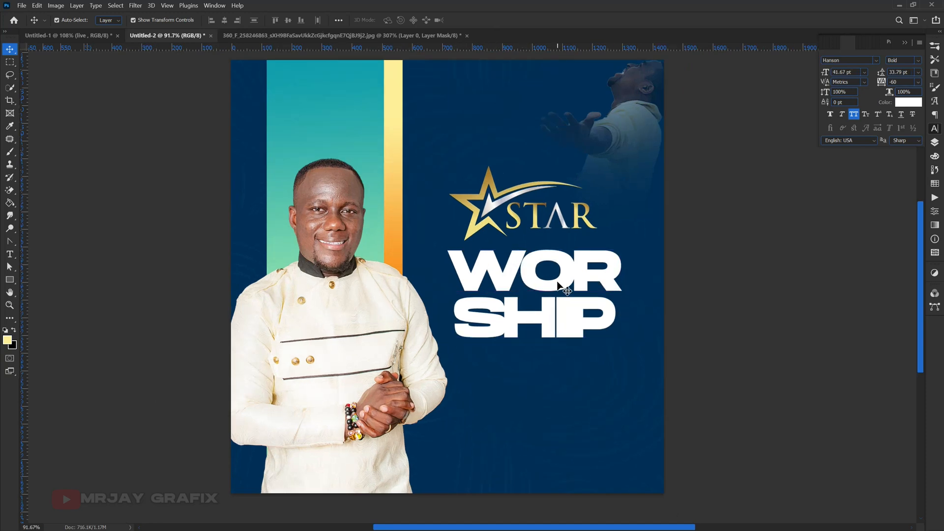
Duplicate the "wor ship" text layer and hide the original underneath
scroll(558, 284, "up", 7)
left_click(546, 288)
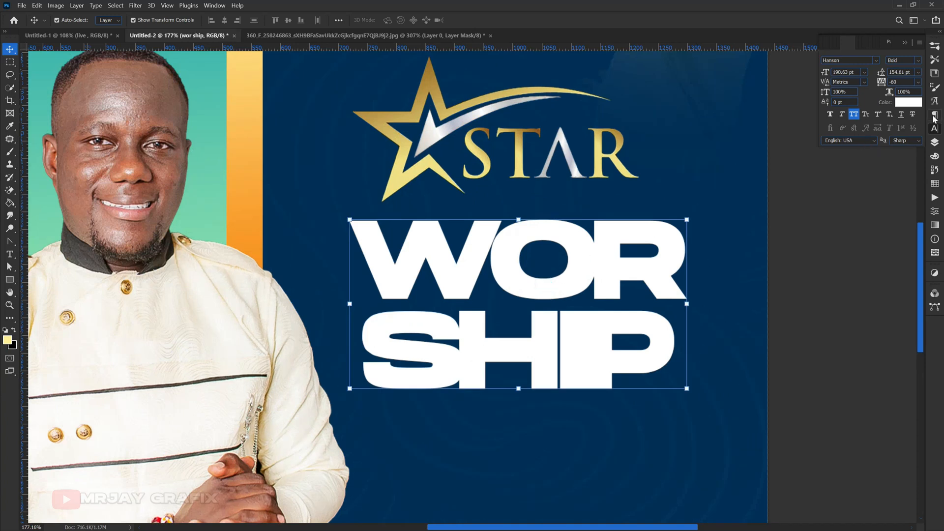
left_click(935, 144)
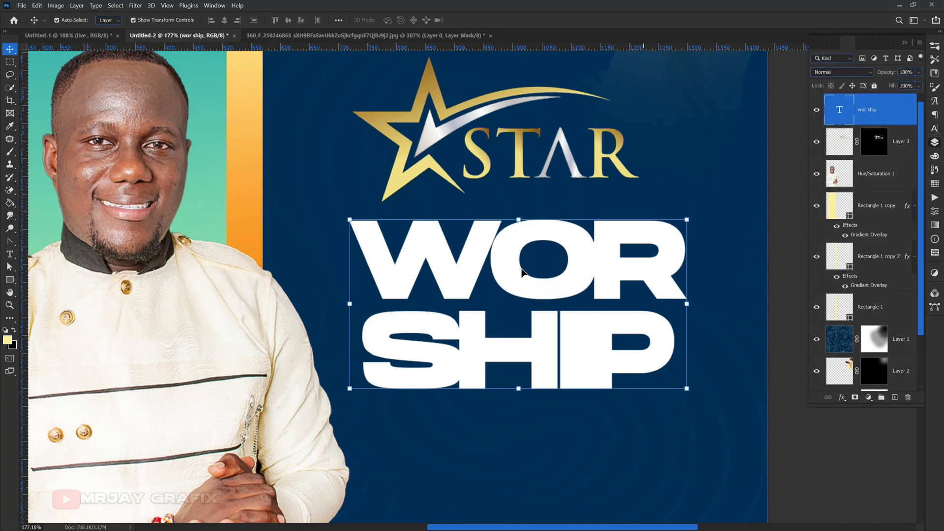
left_click_drag(904, 111, 895, 396)
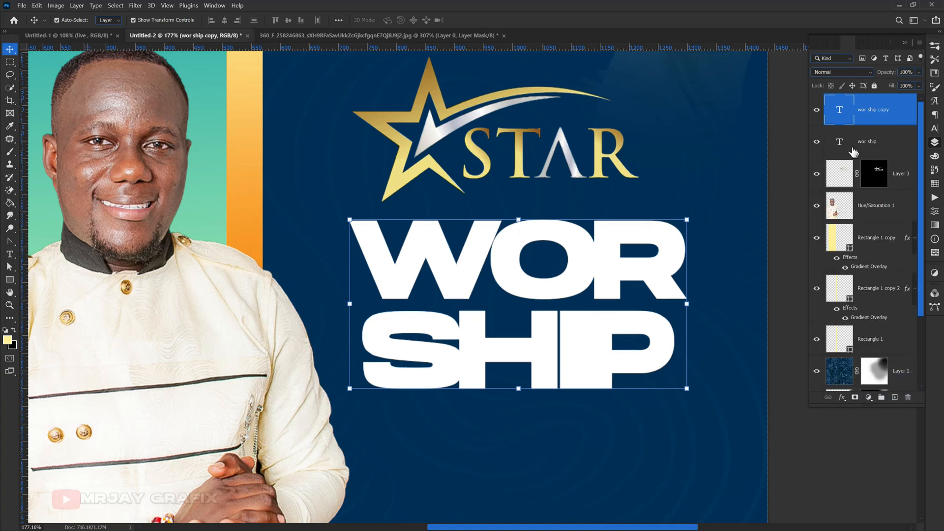
left_click(816, 143)
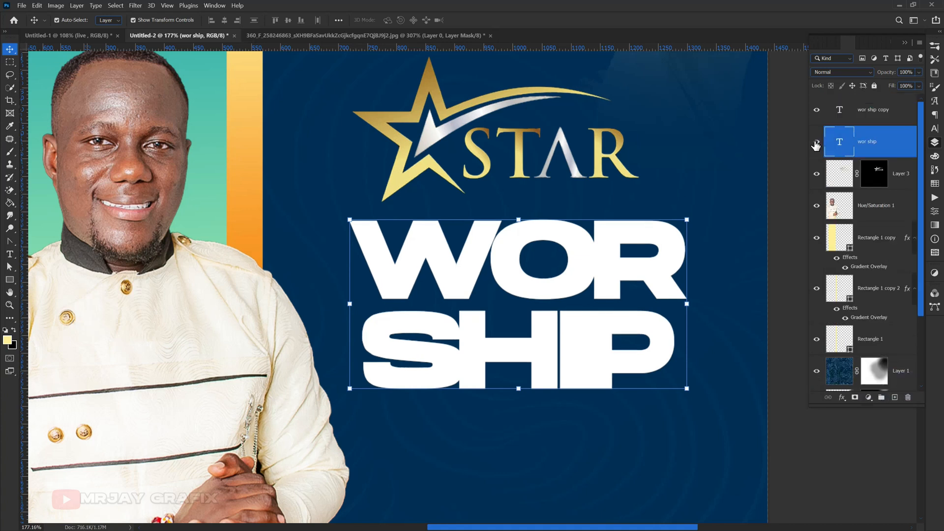
left_click(816, 142)
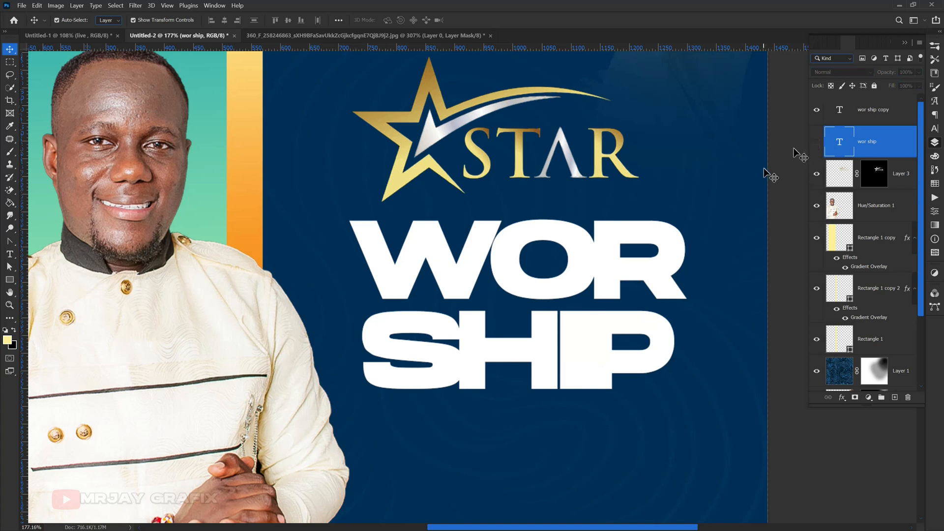
Set the duplicated "wor ship" text's leading to 146 pt and its tracking to -20
left_click(883, 108)
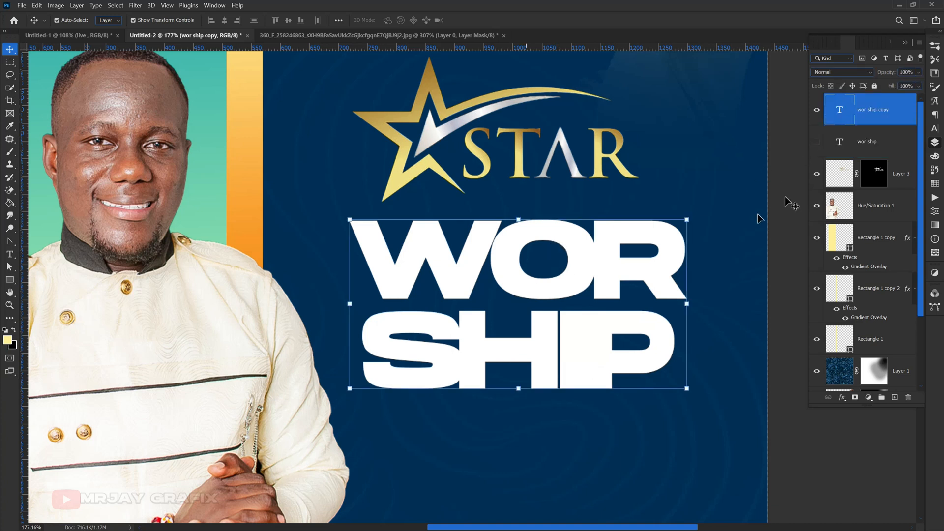
left_click(933, 129)
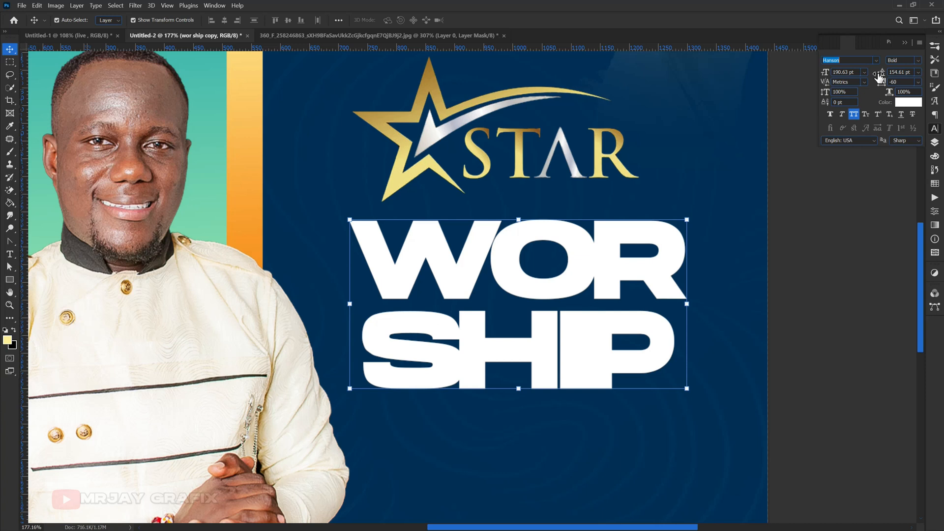
left_click_drag(881, 74, 878, 73)
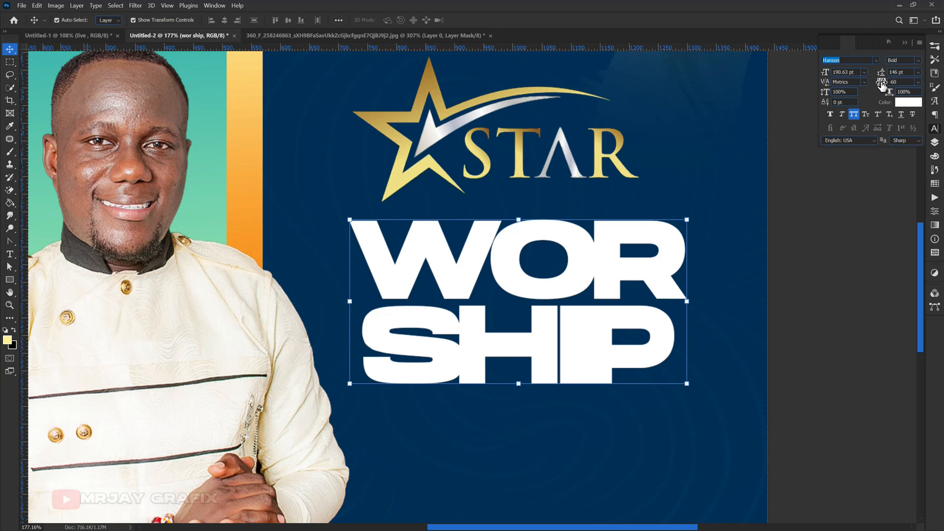
left_click_drag(881, 85, 887, 84)
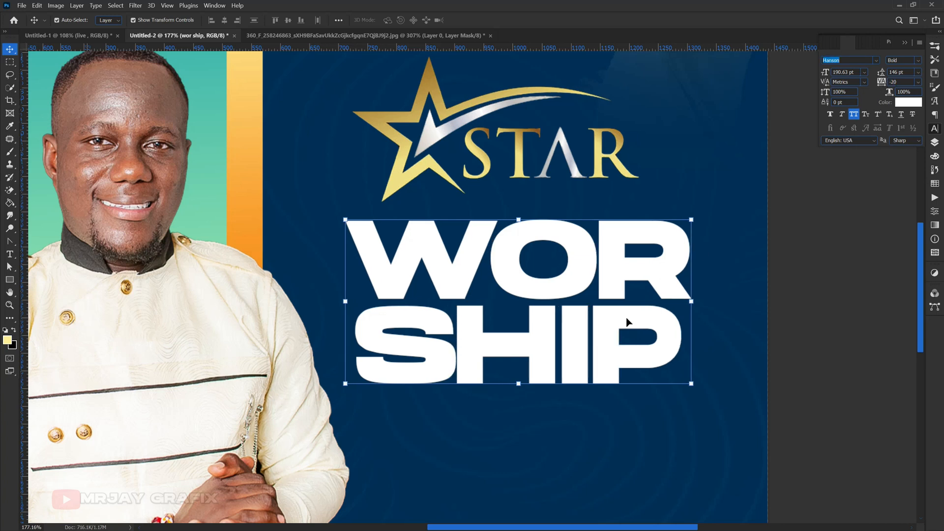
Convert the duplicated "wor ship" text layer to an editable shape
left_click(609, 328)
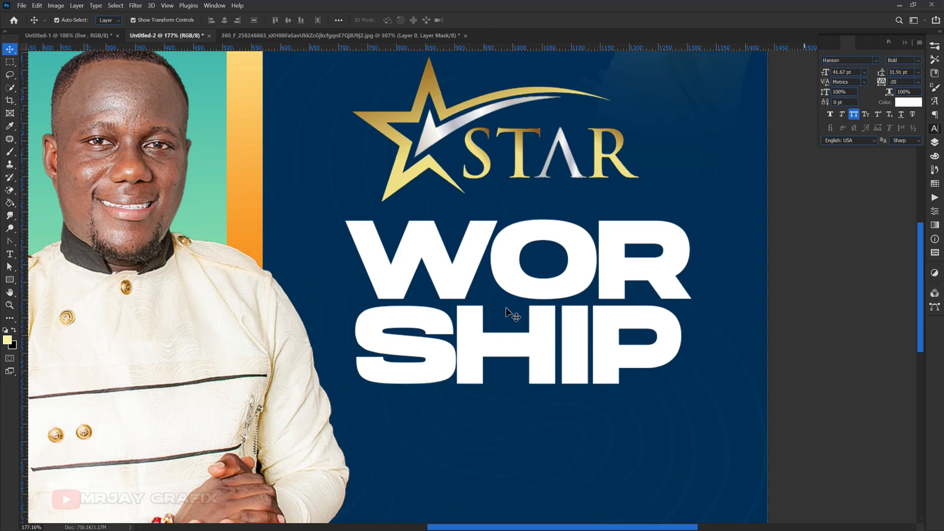
left_click(524, 283)
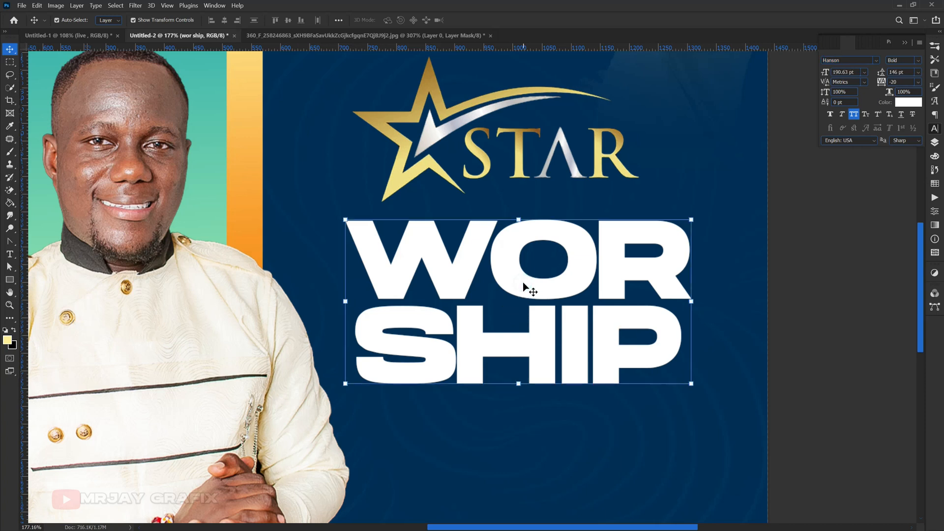
left_click(933, 144)
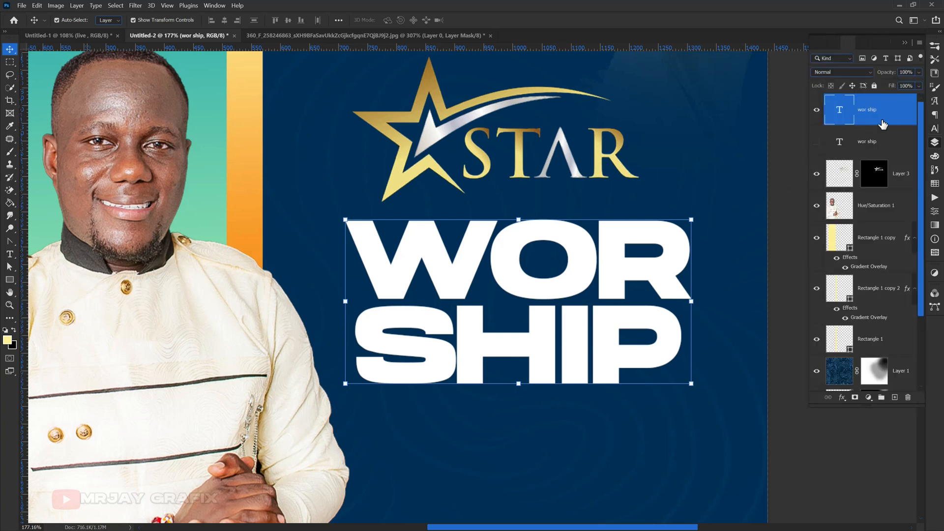
right_click(892, 105)
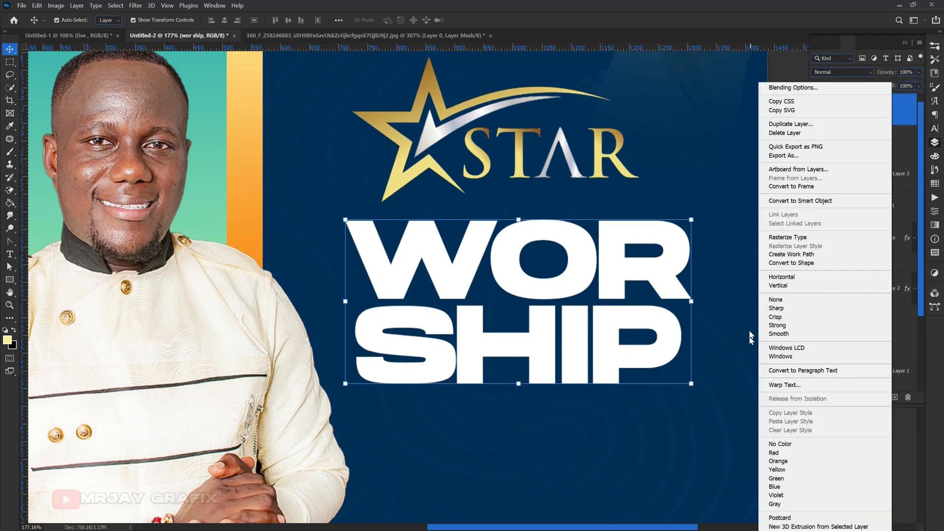
left_click(799, 264)
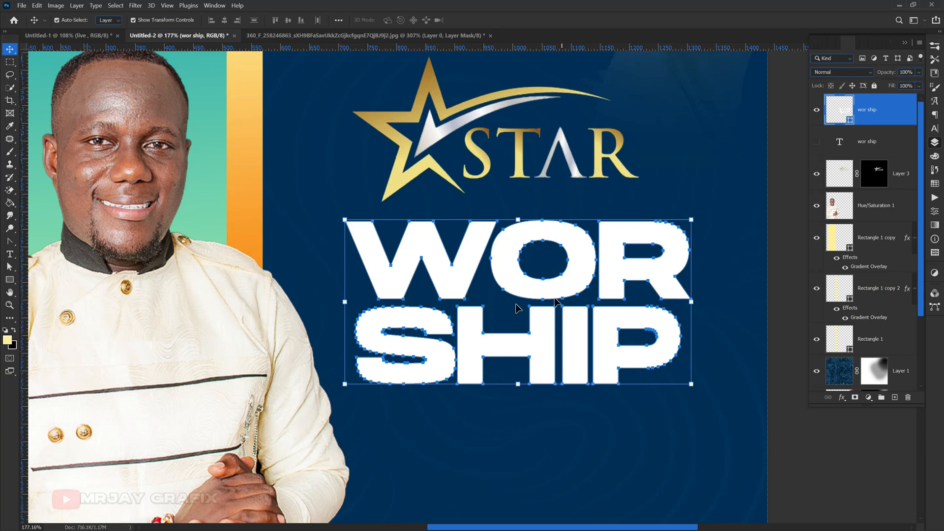
left_click(549, 321)
left_click_drag(577, 344, 572, 341)
left_click(572, 341)
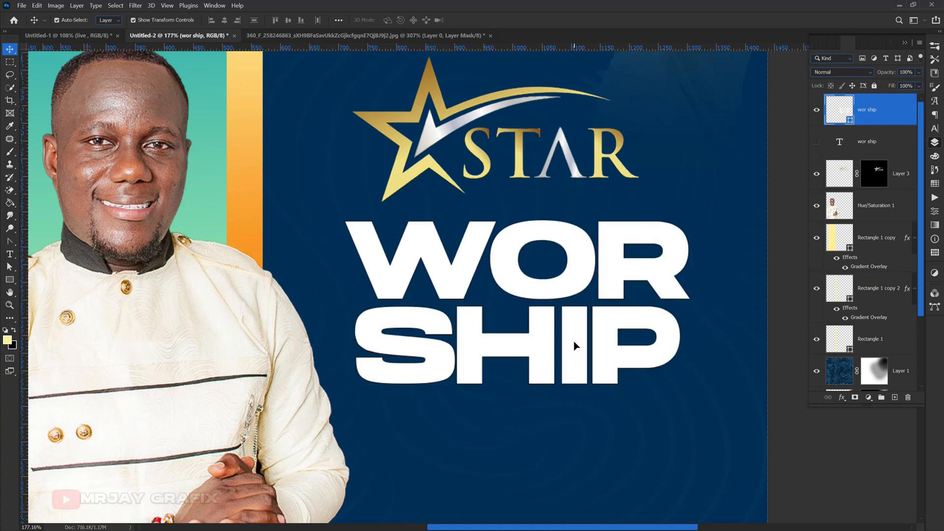
left_click(935, 128)
left_click(478, 310)
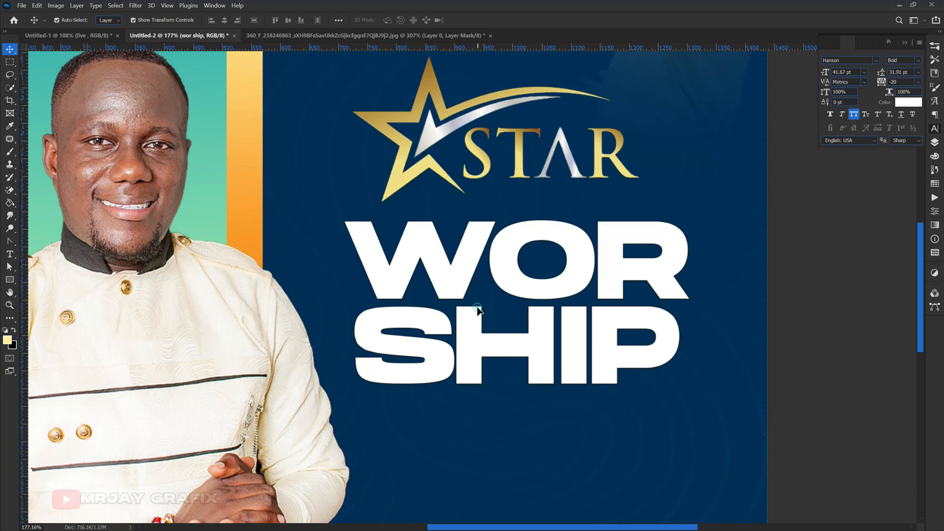
left_click(478, 307)
left_click(477, 307)
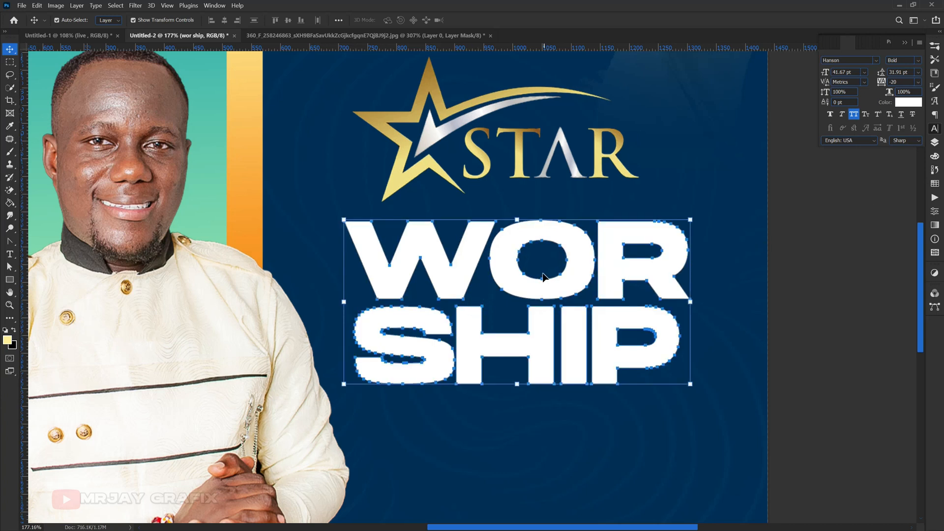
left_click(508, 288)
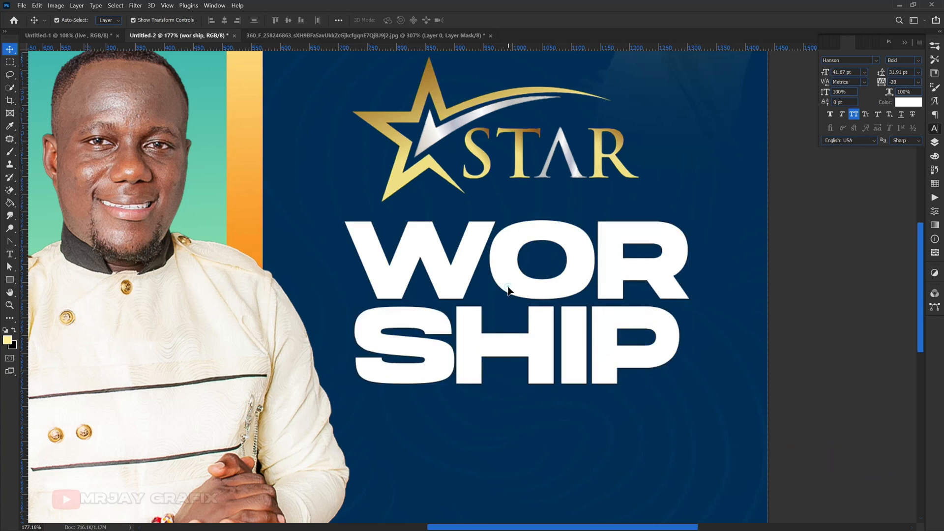
left_click(508, 288)
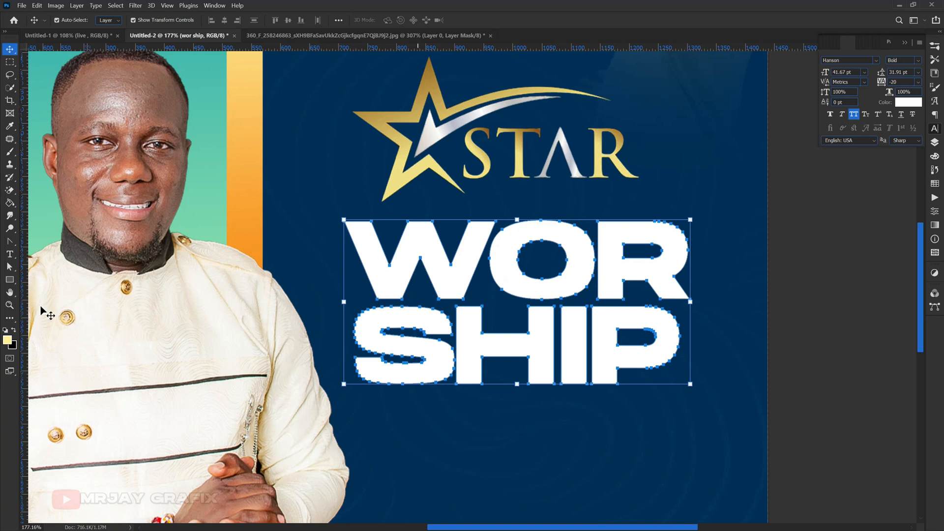
Delete the inner contour of the letter O in the "wor ship" shape so the letter becomes solid
left_click(8, 242)
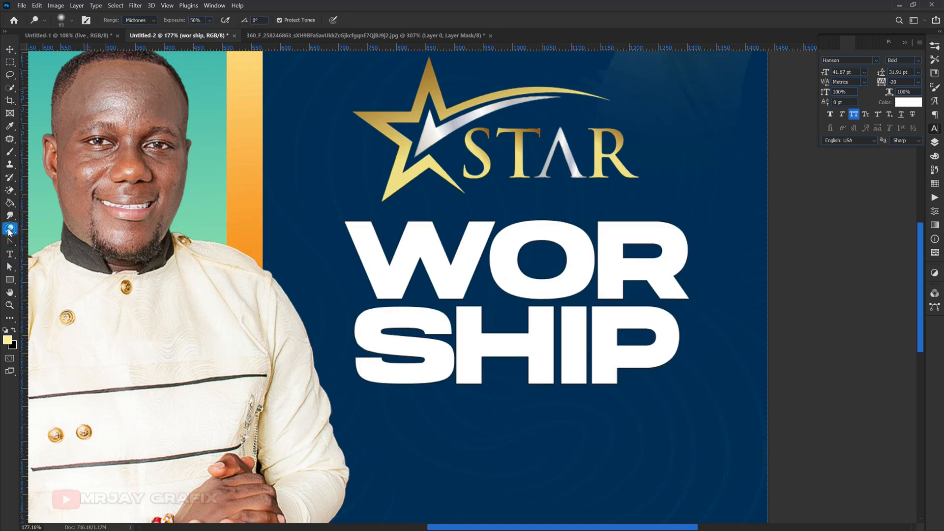
right_click(8, 242)
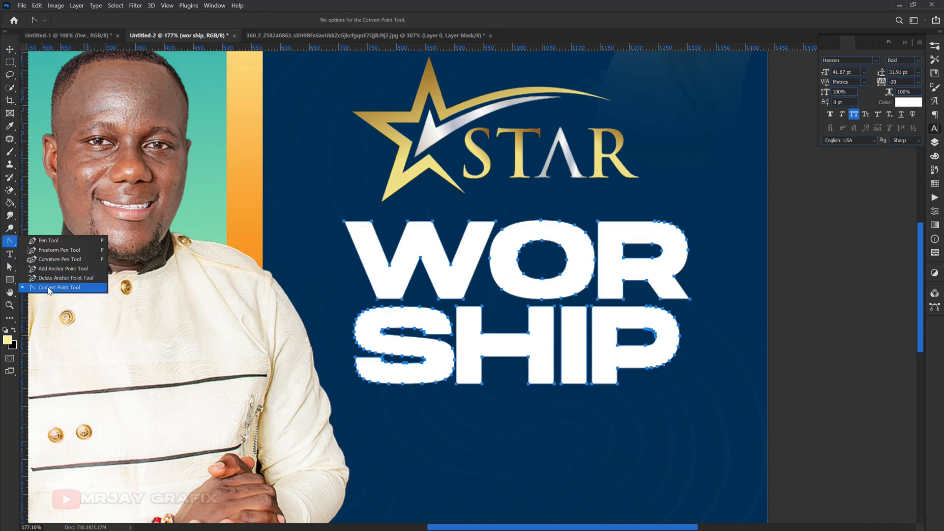
left_click(73, 288)
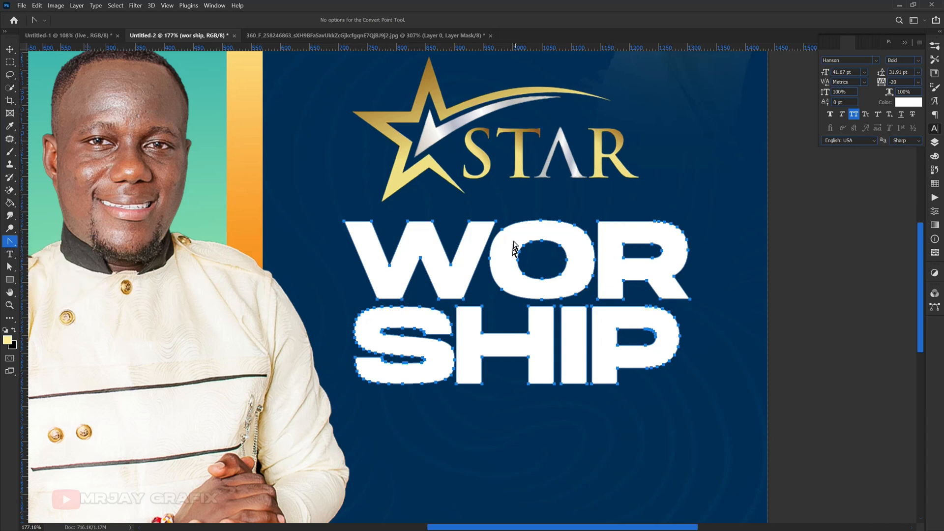
scroll(541, 269, "up", 2)
scroll(540, 269, "up", 1)
left_click_drag(501, 226, 589, 297)
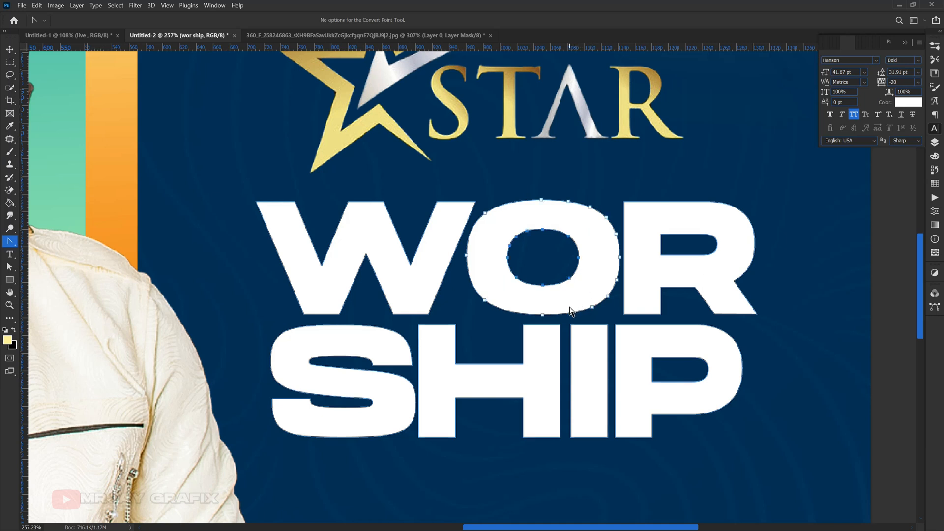
key("Delete")
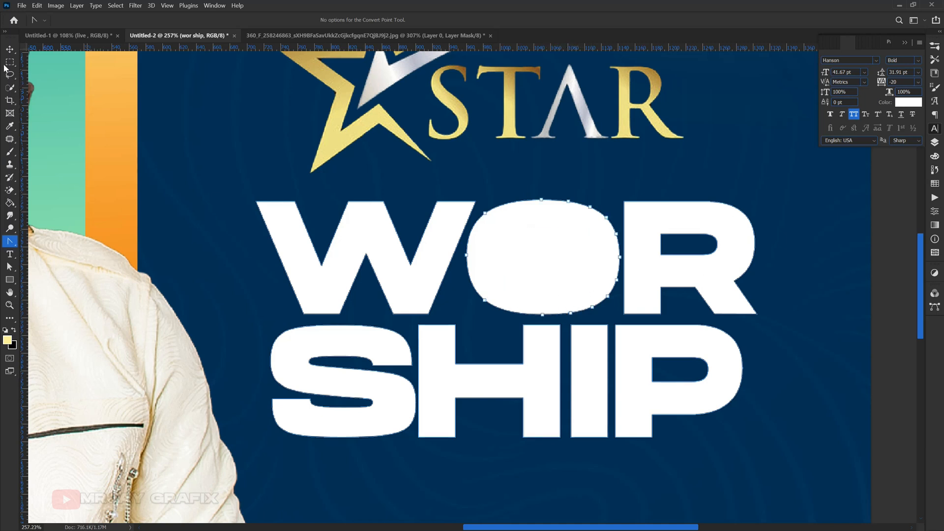
left_click(9, 48)
left_click(453, 305)
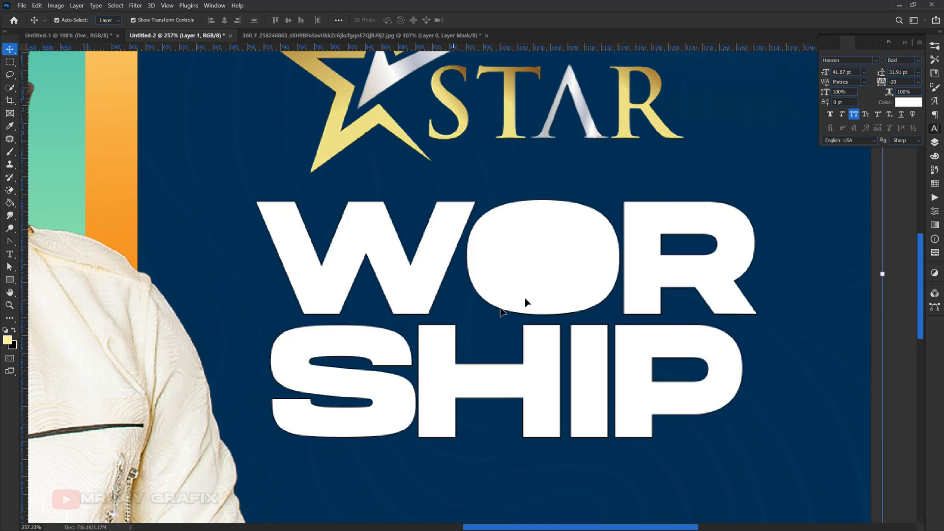
Try deleting the inner contour of the letter P in the "wor ship" shape
scroll(528, 288, "down", 3)
scroll(599, 347, "up", 4)
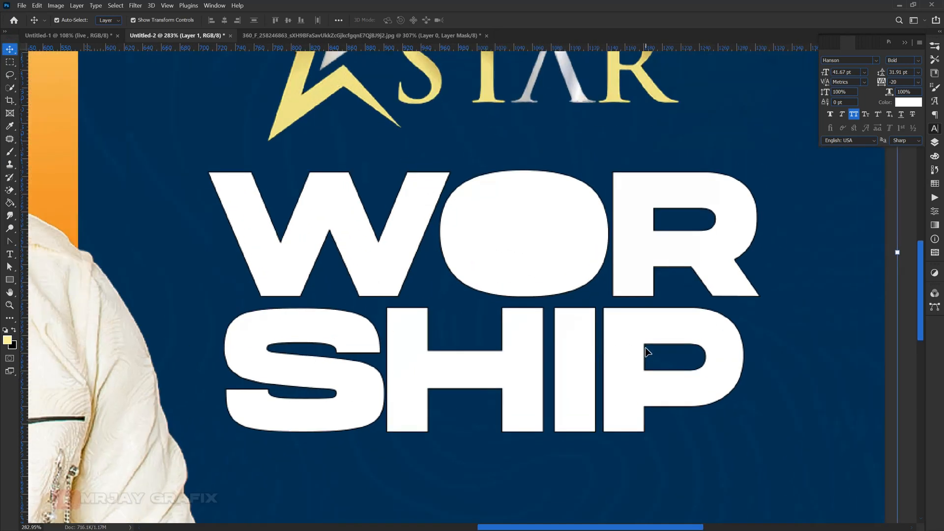
left_click(531, 362)
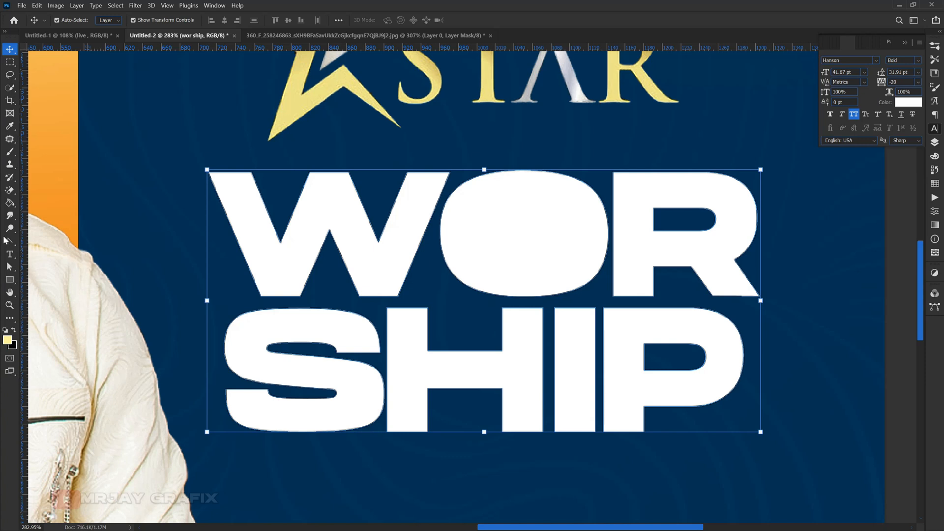
left_click(9, 242)
left_click_drag(627, 329, 714, 383)
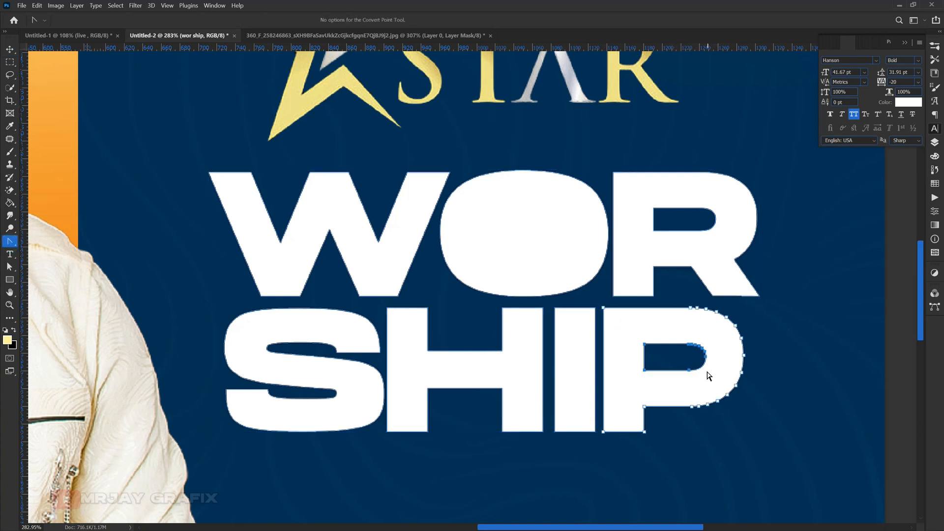
key("Delete")
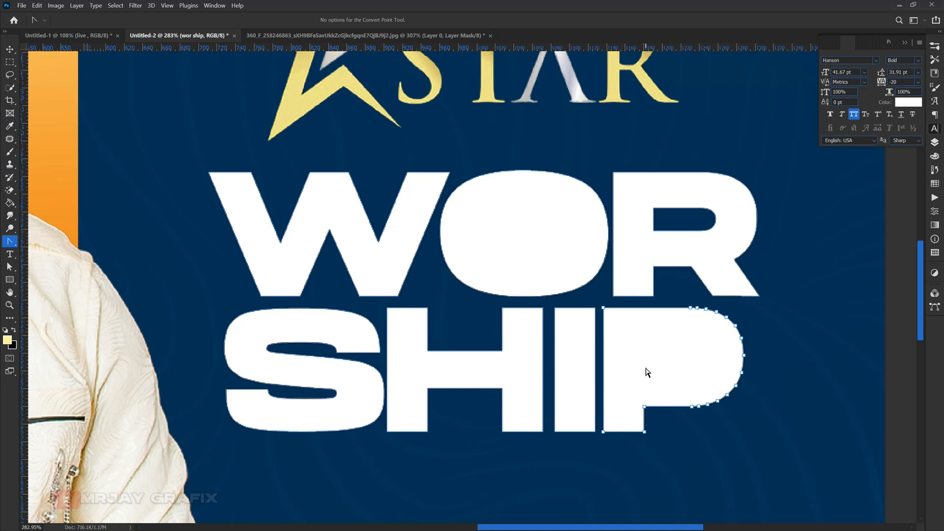
key("ctrl+z")
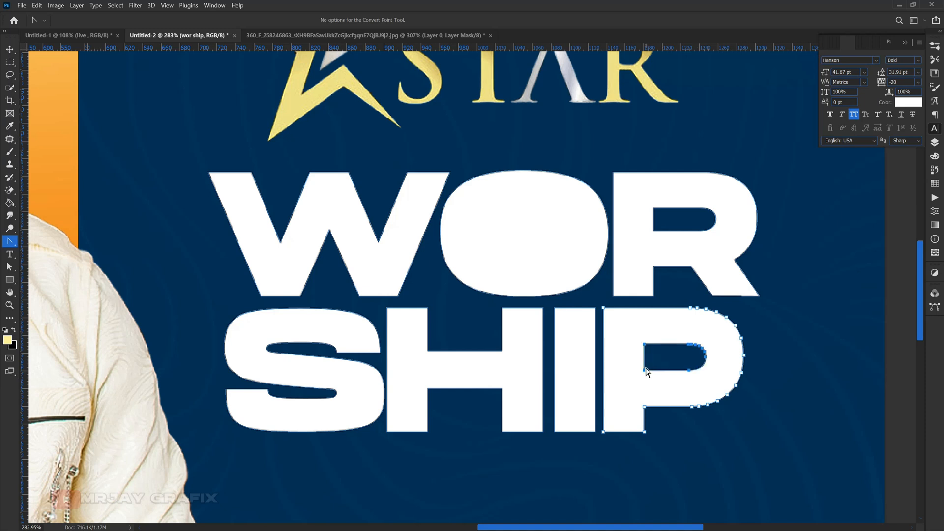
key("Delete")
left_click(488, 249)
left_click(8, 51)
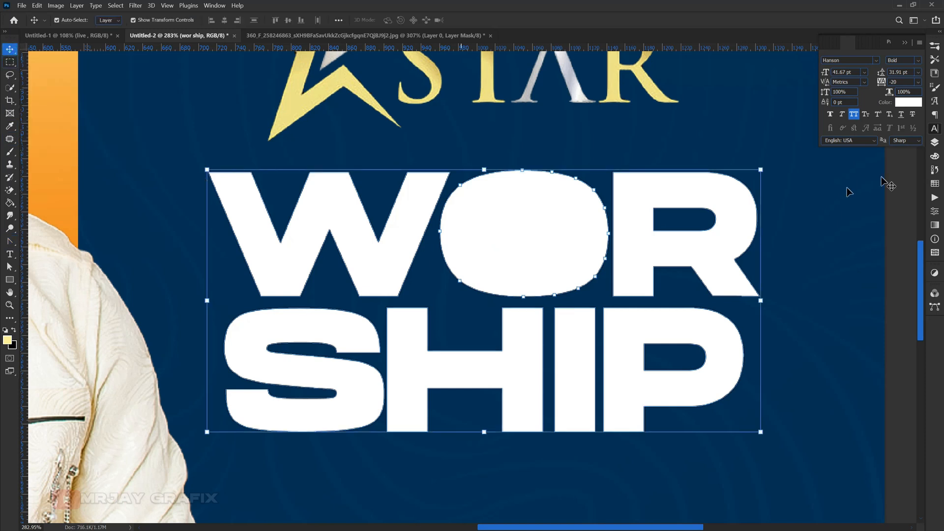
Close the 360_F logo image document and return to the Untitled-2 flyer
left_click(933, 142)
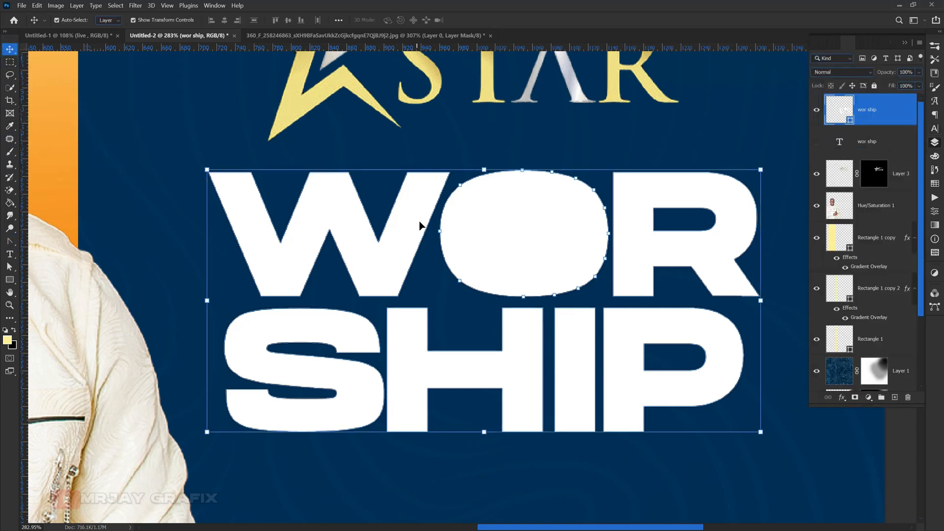
left_click(420, 37)
left_click(491, 35)
left_click(493, 216)
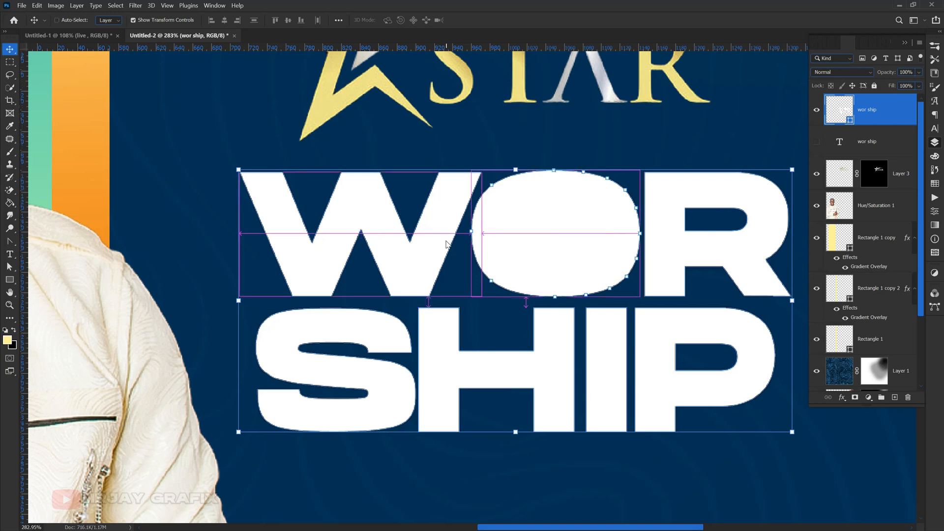
Open the kneeling prayer silhouette 51a5f3s2bb6mfam0u2m54cpc04.png and bring it into the Untitled-2 flyer
key("ctrl+o")
double_click(115, 78)
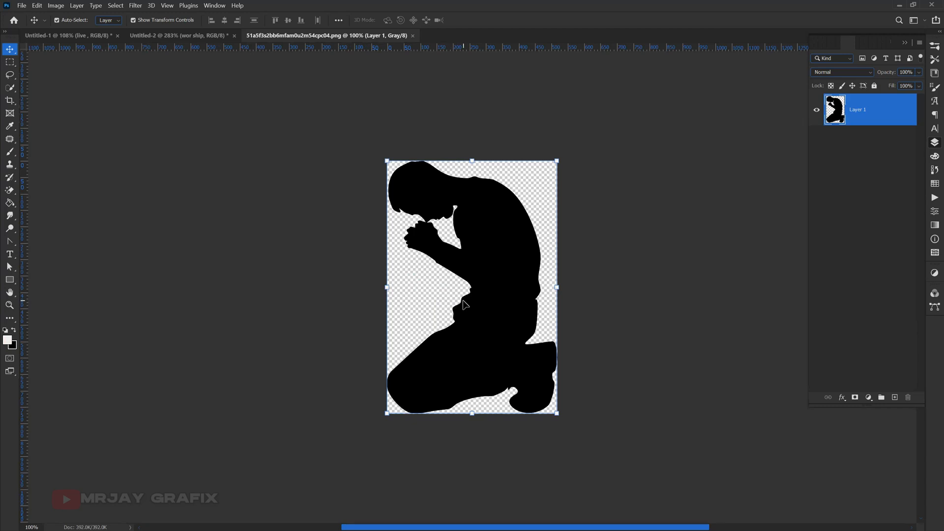
left_click_drag(497, 249, 526, 250)
left_click(279, 252)
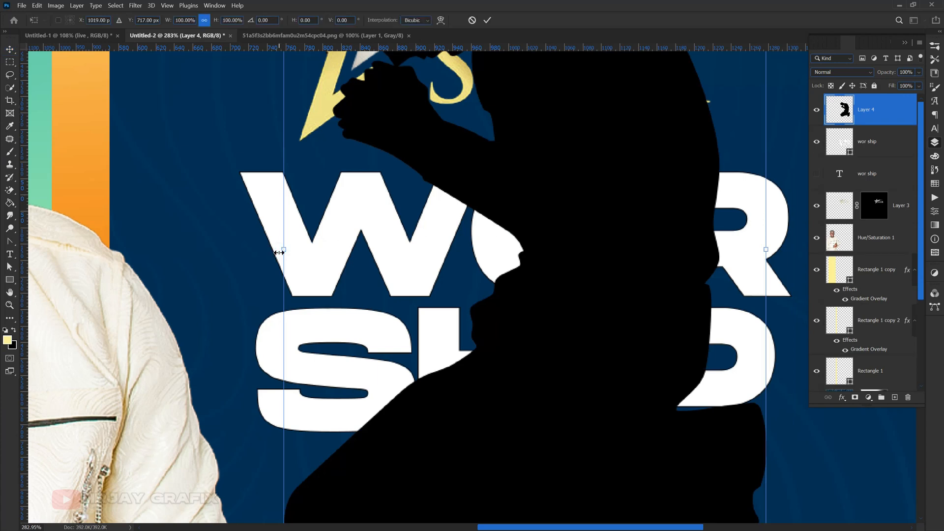
Scale the prayer silhouette down to about 17.74% and centre it inside the solid letter O
left_click_drag(281, 252, 561, 245)
key("Up")
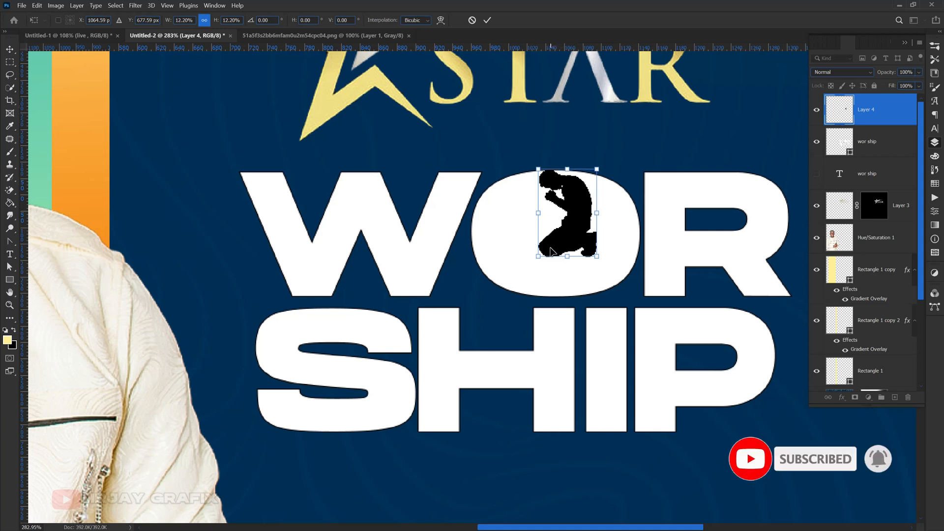
left_click_drag(562, 265, 557, 295)
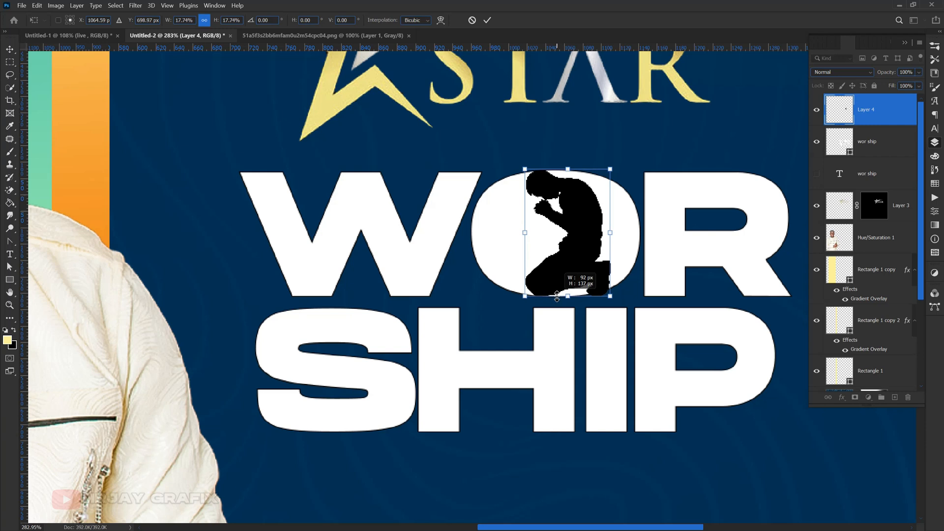
key("Return")
key("Left")
key("Left")
key("Left")
key("Left")
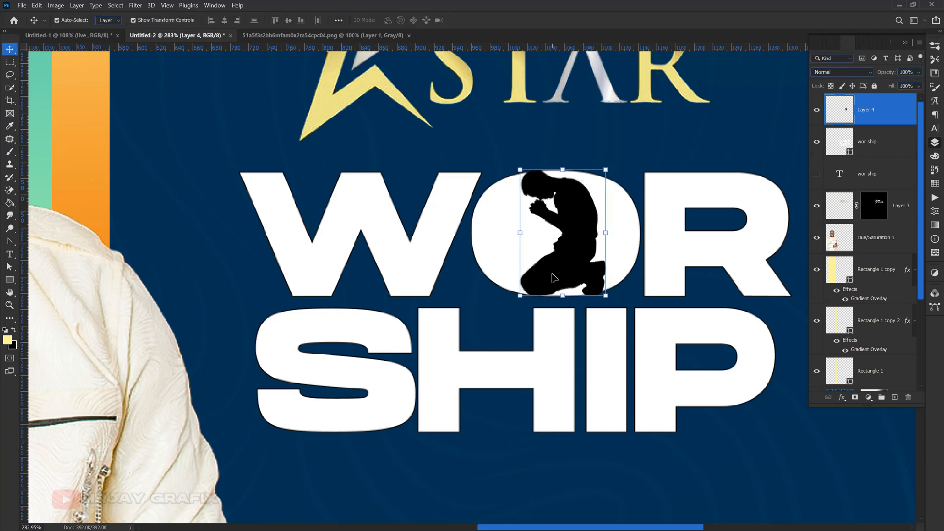
Duplicate the "wor ship" shape layer and hide the original shape beneath it
left_click(485, 253)
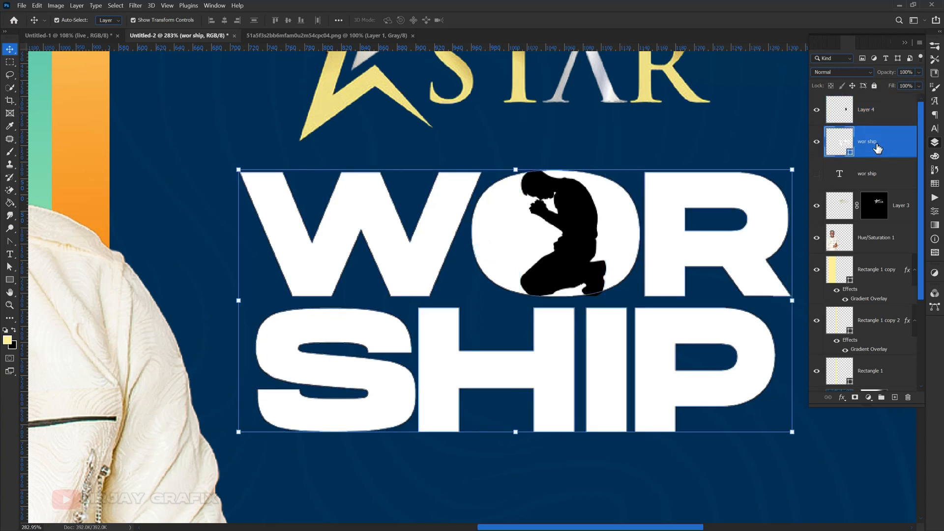
left_click_drag(884, 144, 894, 397)
left_click(816, 174)
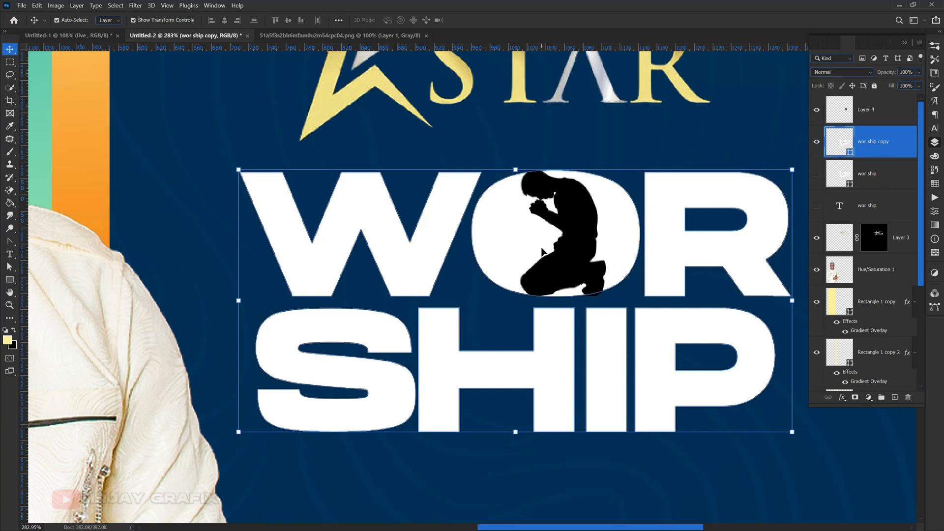
Rasterize the "wor ship copy" shape layer
right_click(891, 143)
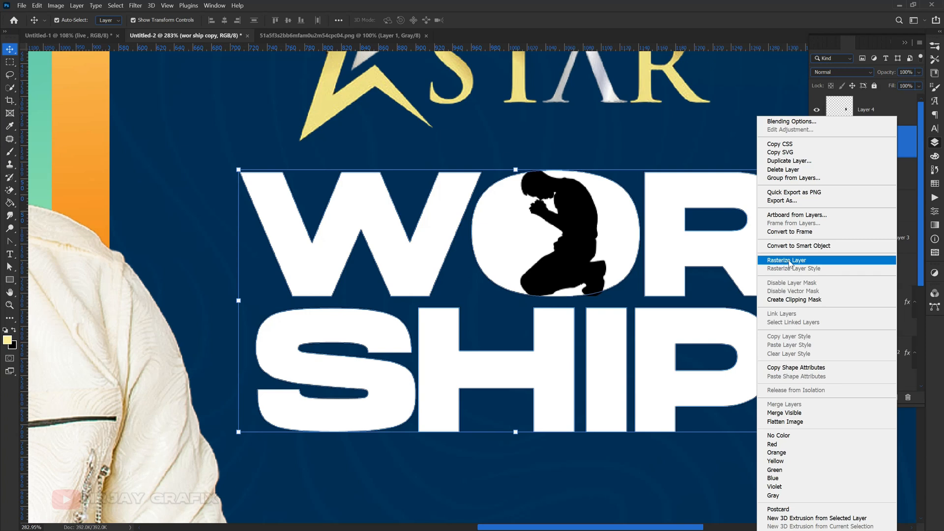
left_click(789, 260)
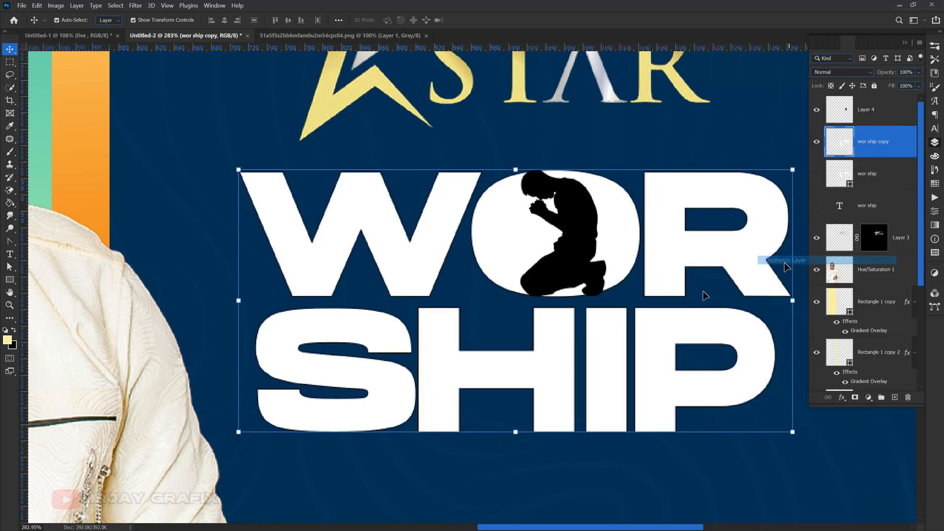
Cut the kneeling silhouette's outline (Layer 4) out of the "wor ship copy" lettering, deselect, and hide Layer 4
left_click(863, 118)
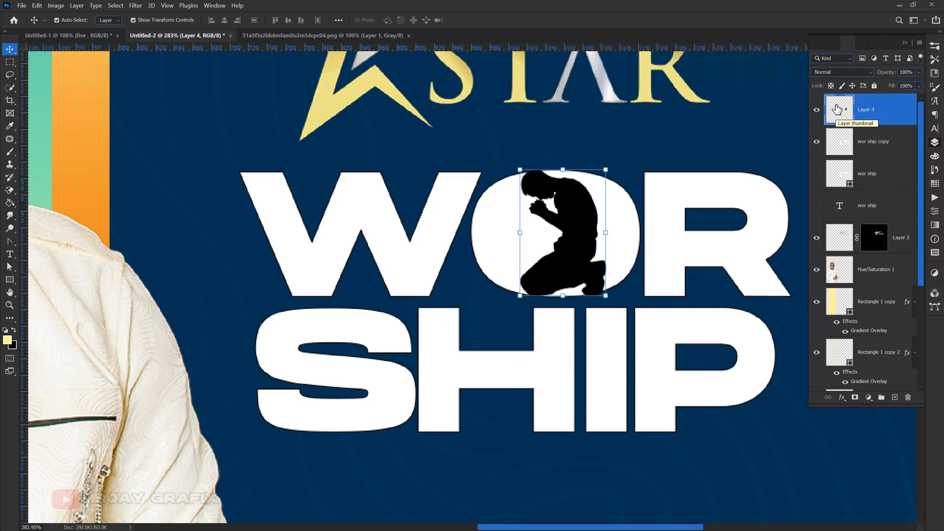
key("ctrl")
left_click(837, 108, "ctrl")
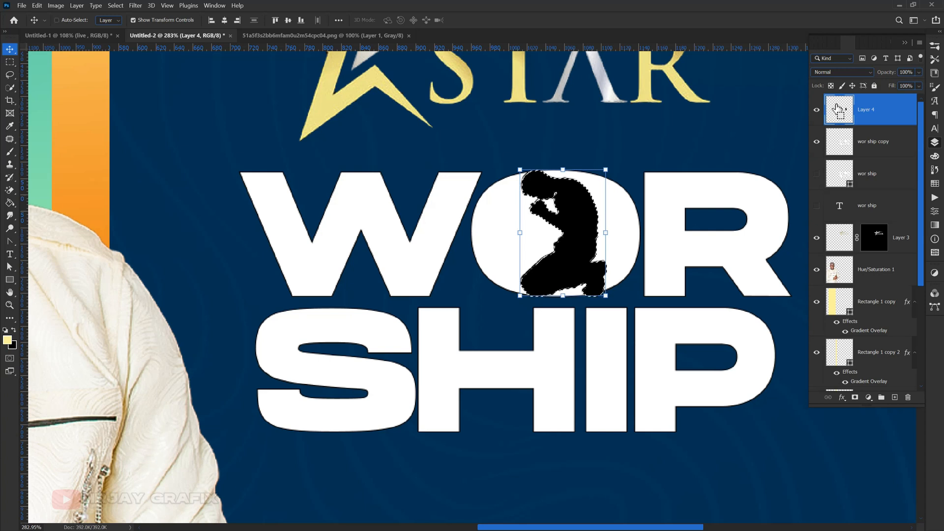
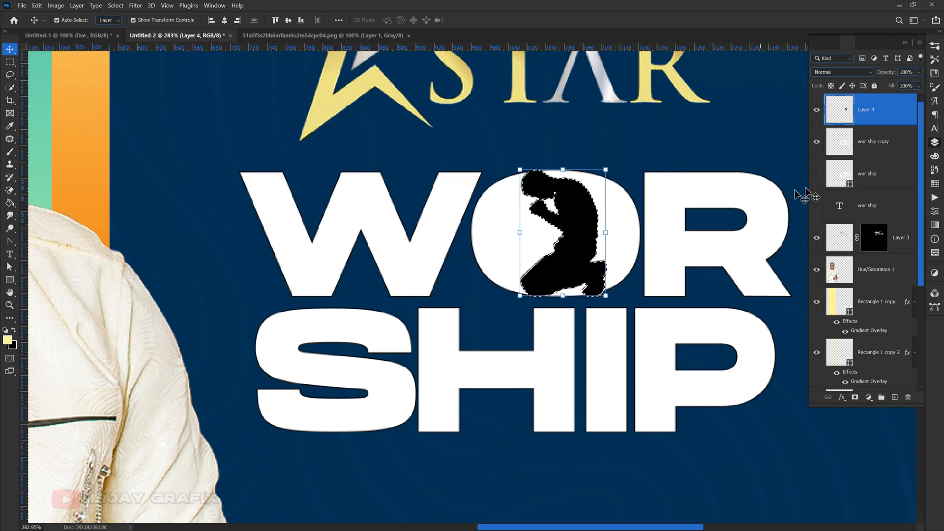
left_click(877, 148)
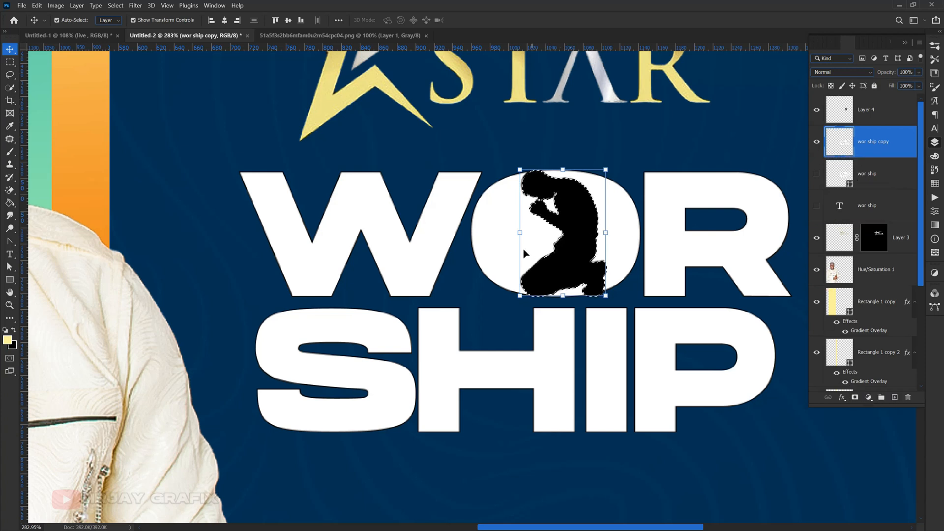
key("ctrl")
key("ctrl+d")
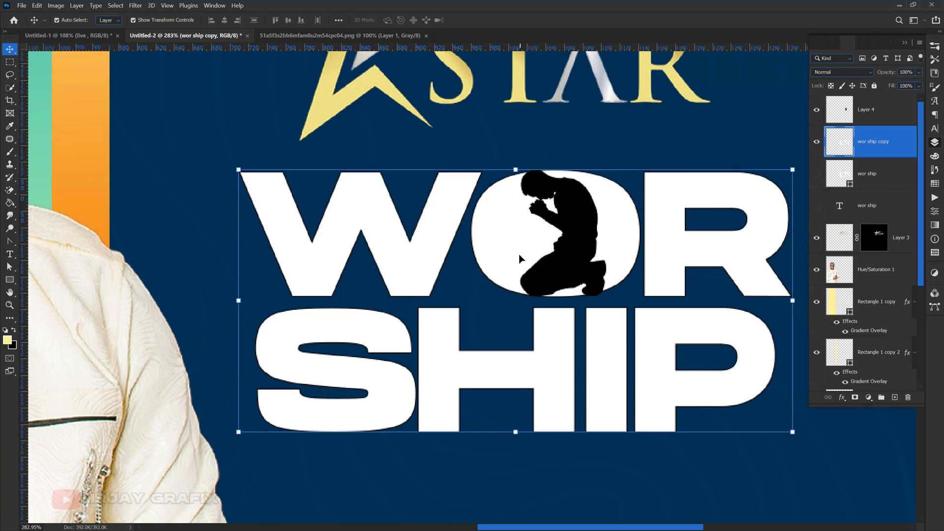
left_click(816, 110)
left_click(488, 291)
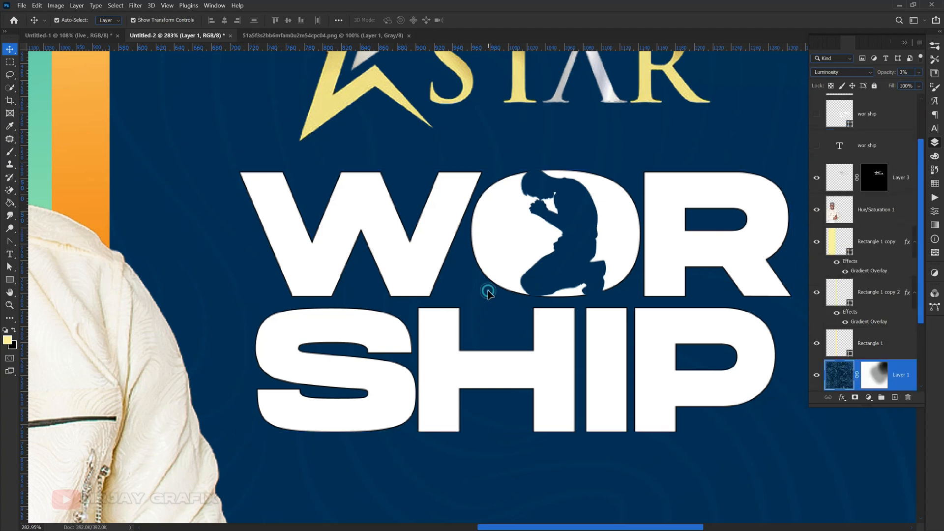
Nudge the WORSHIP title straight up slightly so it sits closer beneath the STAR logo
left_click(505, 278)
left_click(507, 256)
left_click(507, 257)
scroll(507, 259, "down", 5)
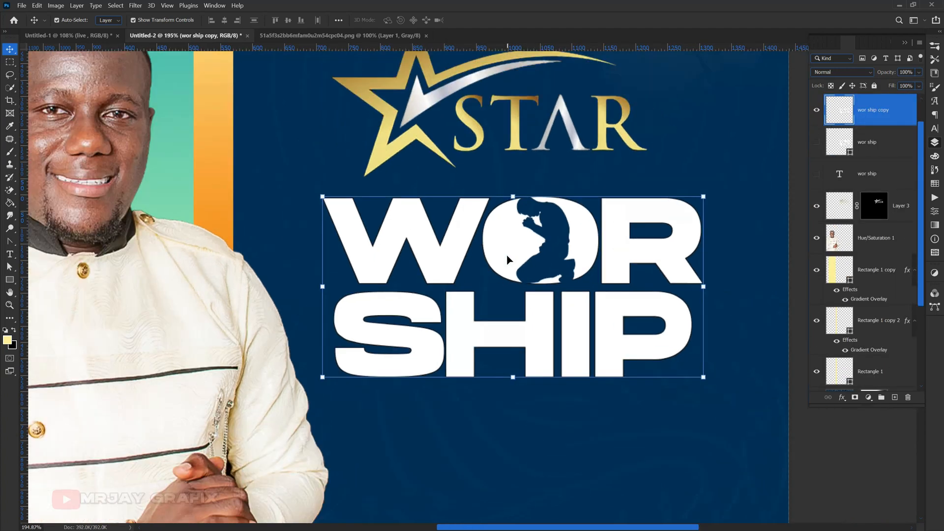
scroll(507, 262, "up", 3)
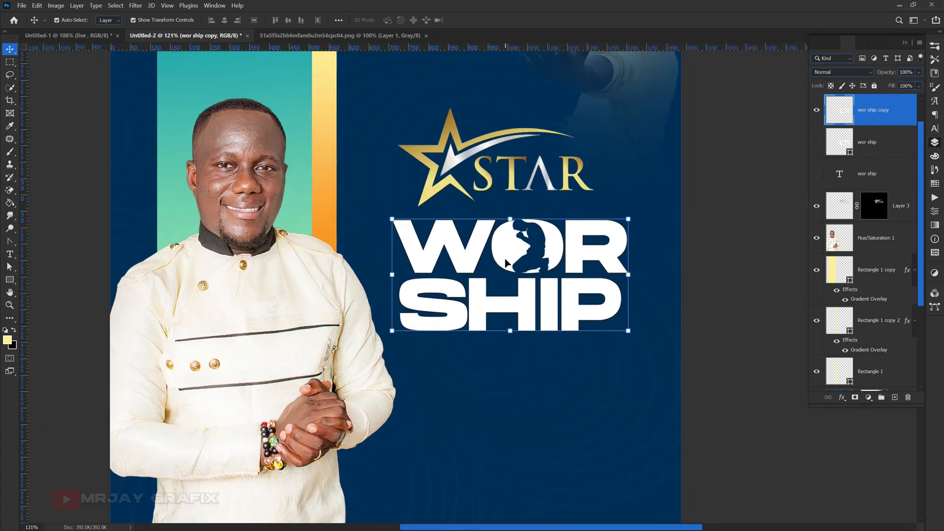
left_click_drag(507, 261, 507, 256)
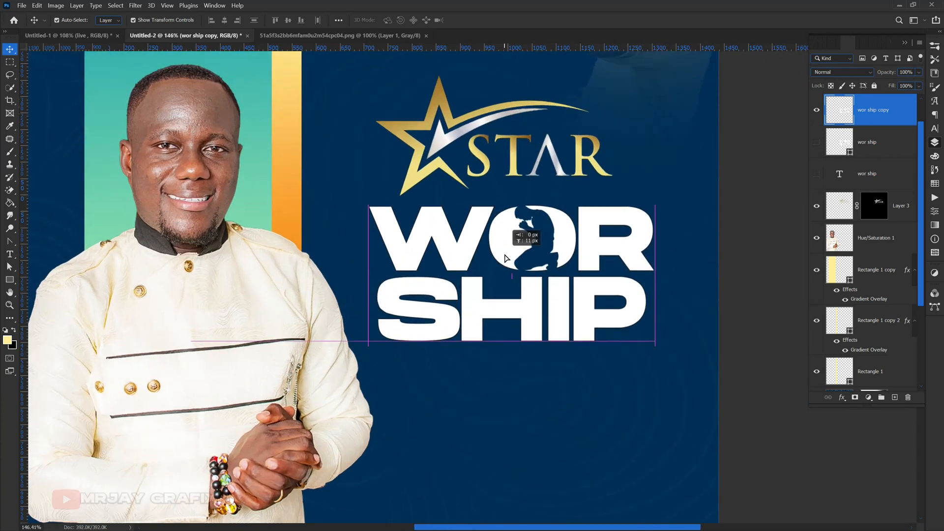
left_click(768, 375)
scroll(495, 186, "up", 2)
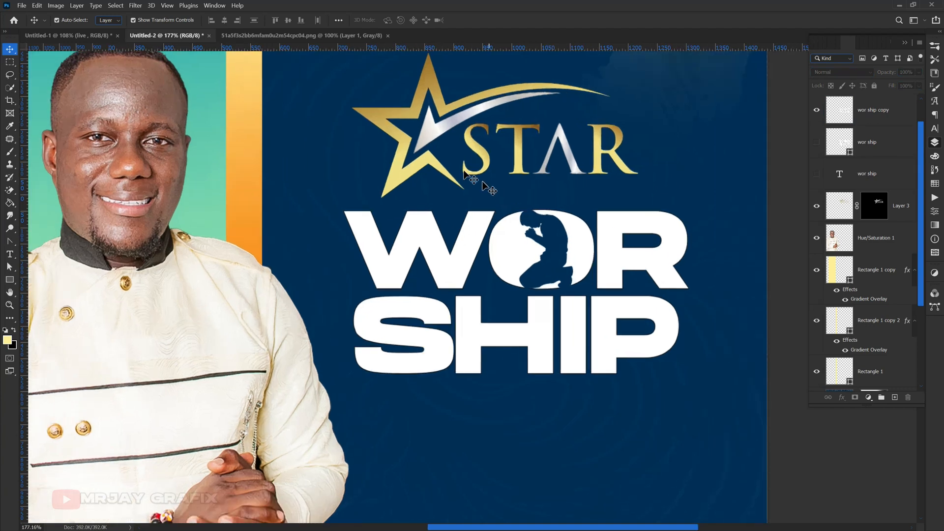
scroll(495, 224, "up", 1)
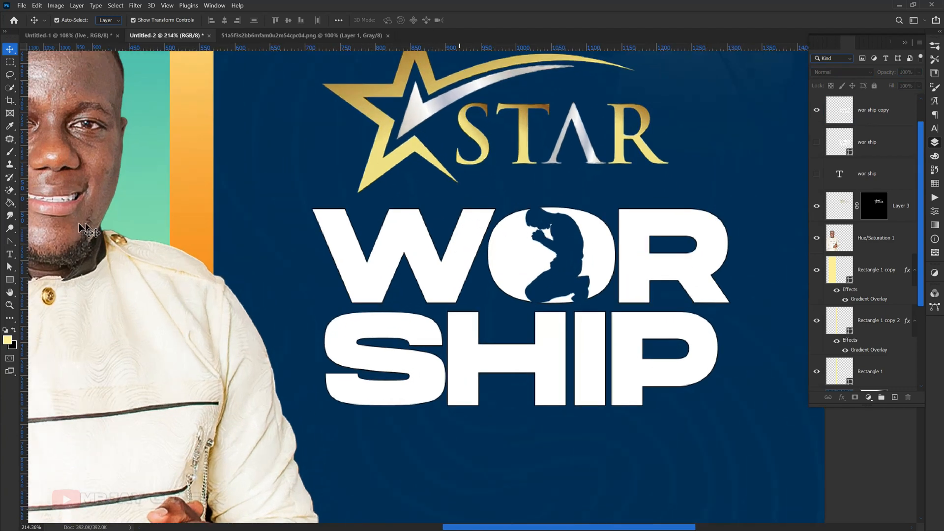
Copy the Gradient Overlay layer style from the narrow yellow-orange stripe, "Rectangle 1 copy 2"
left_click(355, 355)
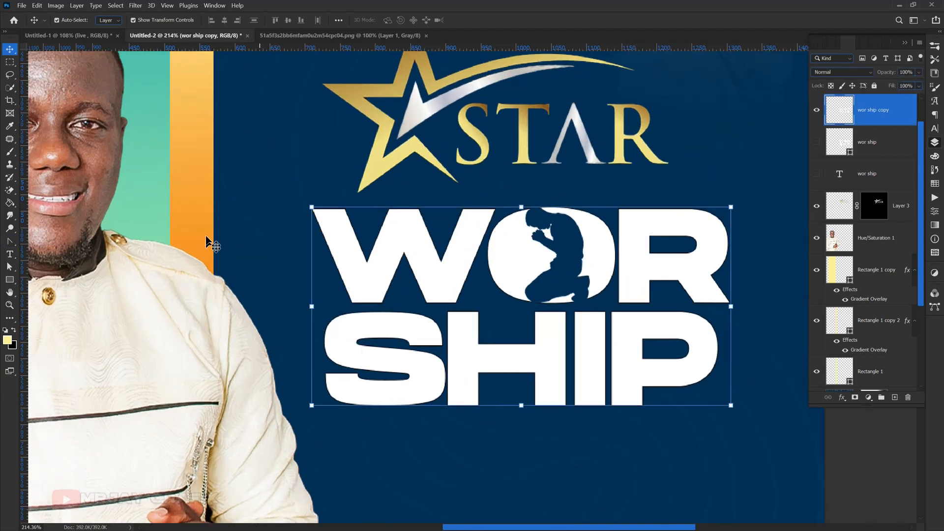
left_click(196, 213)
left_click(368, 354)
left_click(190, 197)
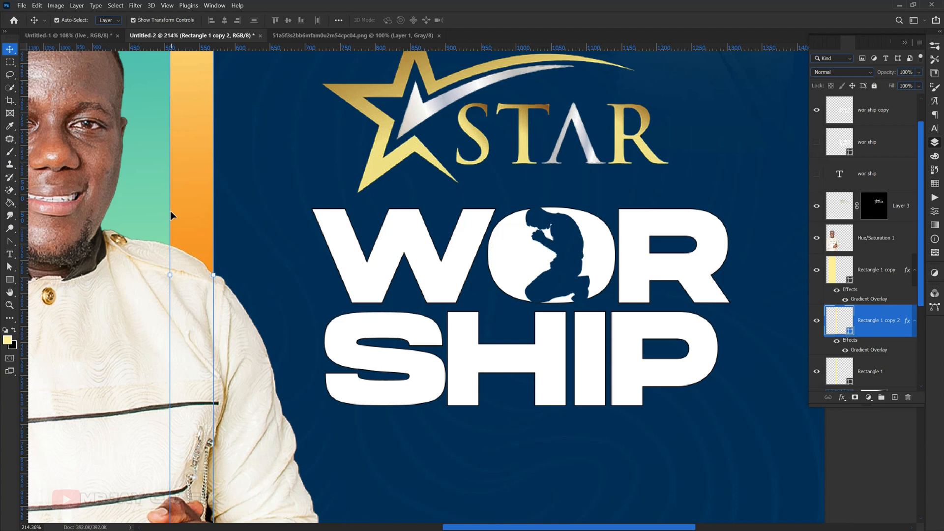
scroll(202, 216, "down", 2)
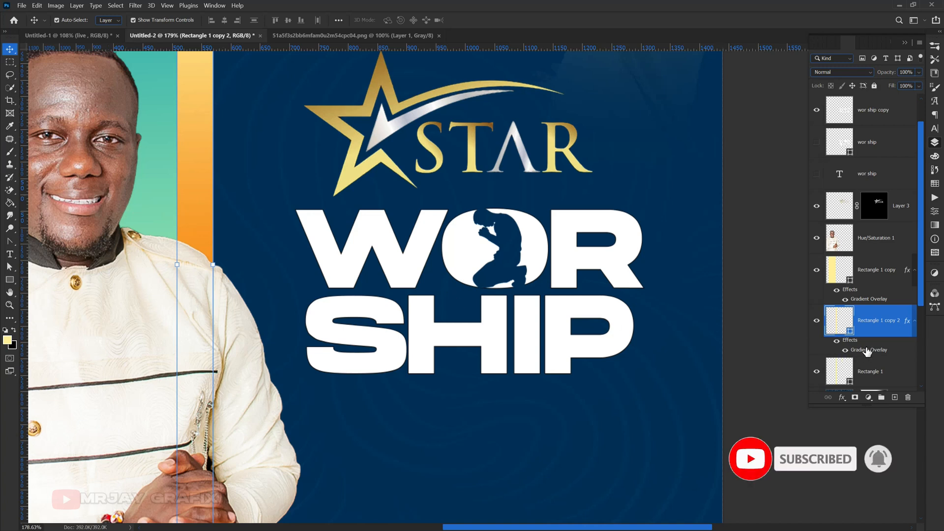
right_click(866, 350)
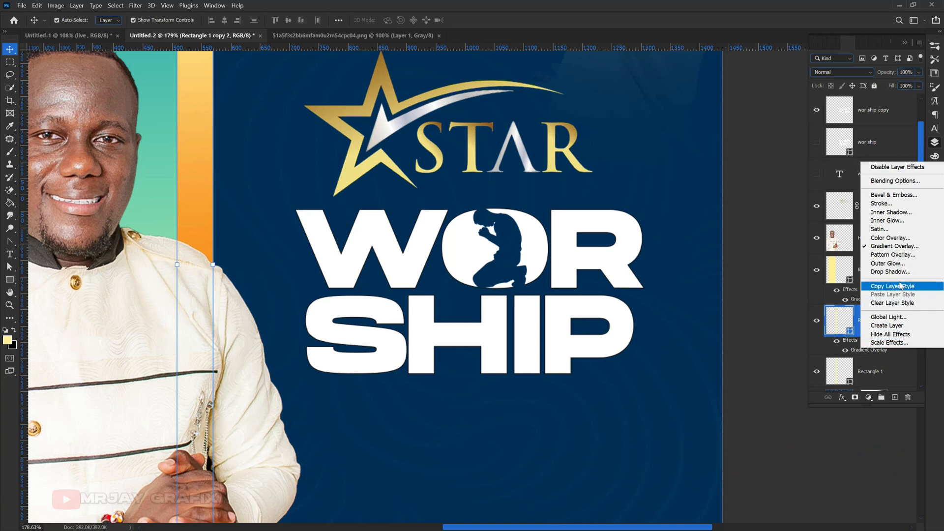
left_click(905, 285)
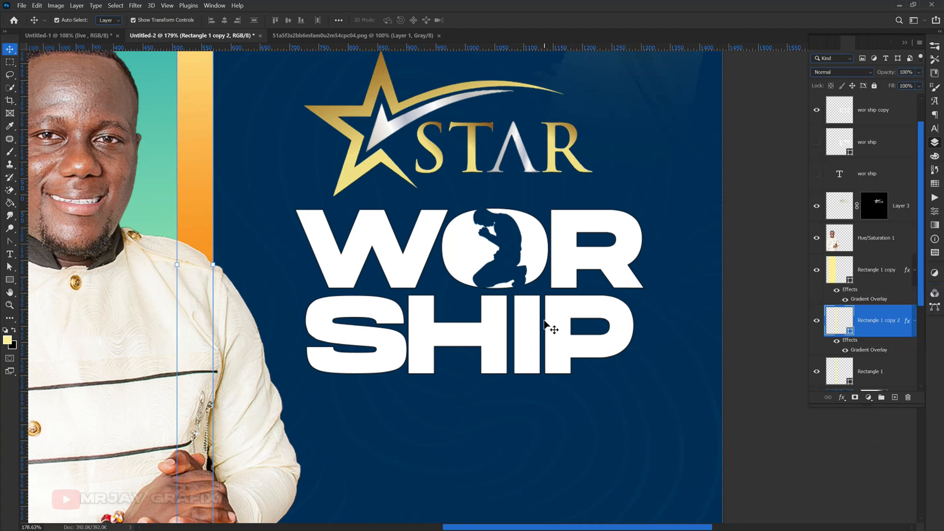
Paste the copied layer style onto the "wor ship copy" title layer and deselect it
left_click(527, 325)
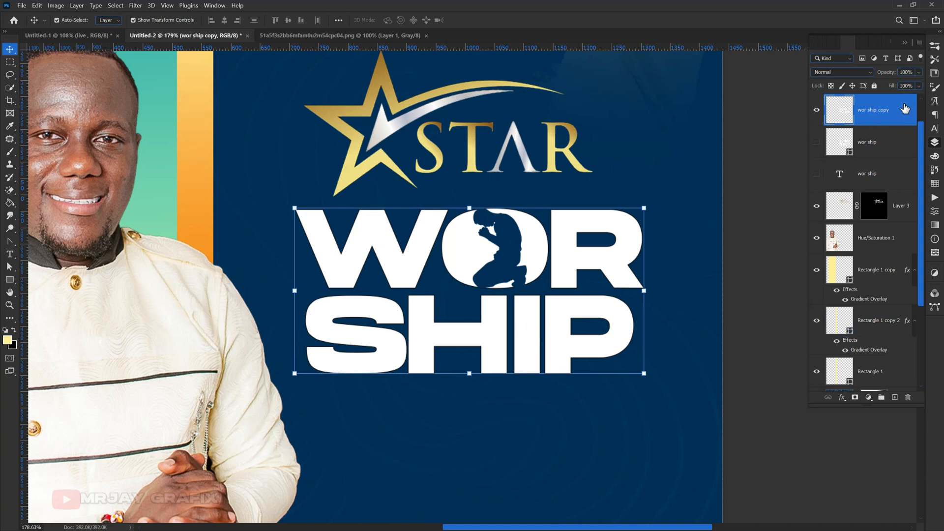
right_click(904, 109)
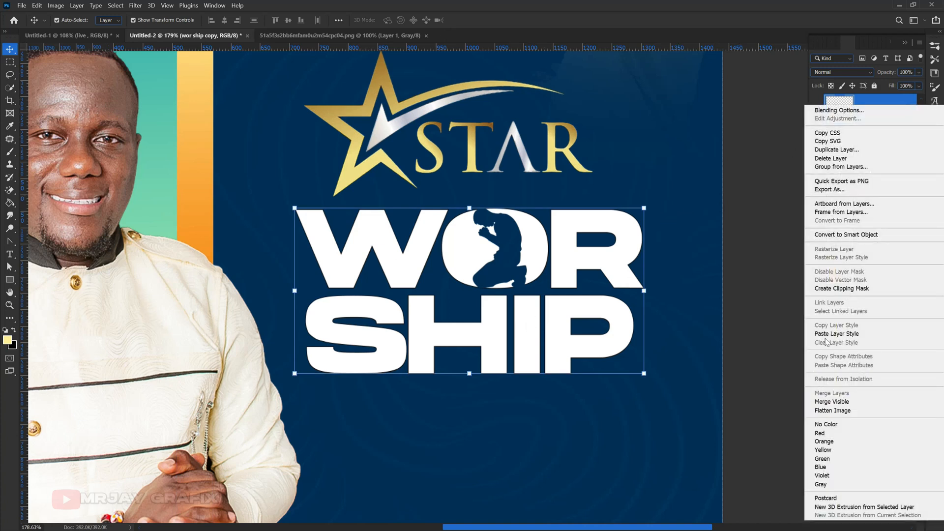
left_click(833, 335)
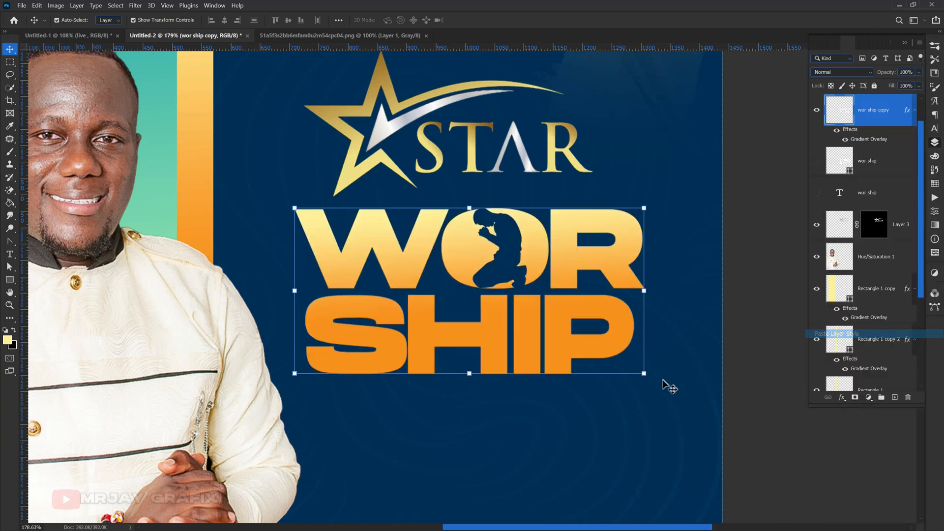
left_click(771, 415)
scroll(565, 379, "down", 5)
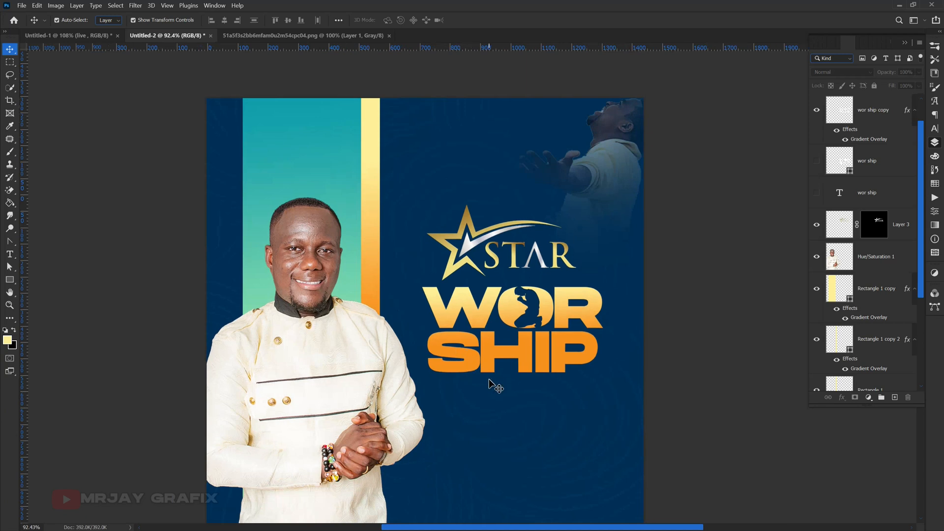
scroll(491, 384, "up", 3)
scroll(462, 343, "down", 1)
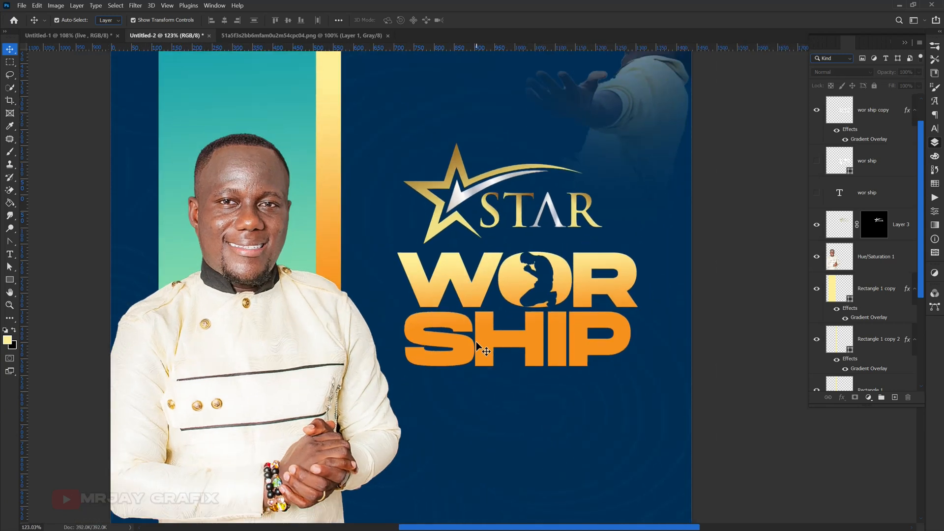
Open the Gradient Overlay settings of the "wor ship copy" title layer
left_click(479, 343)
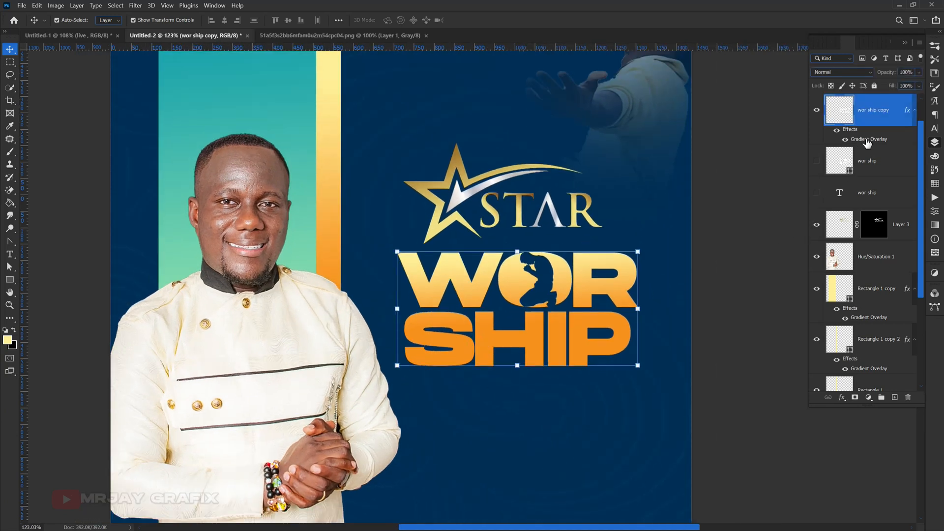
double_click(868, 140)
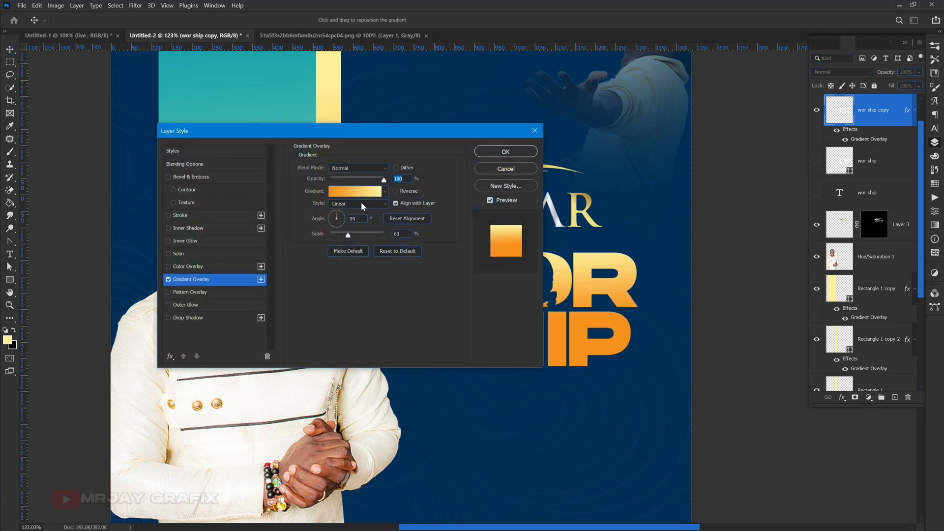
Set the gradient overlay angle on the WORSHIP text to 0 degrees
left_click_drag(350, 133, 257, 126)
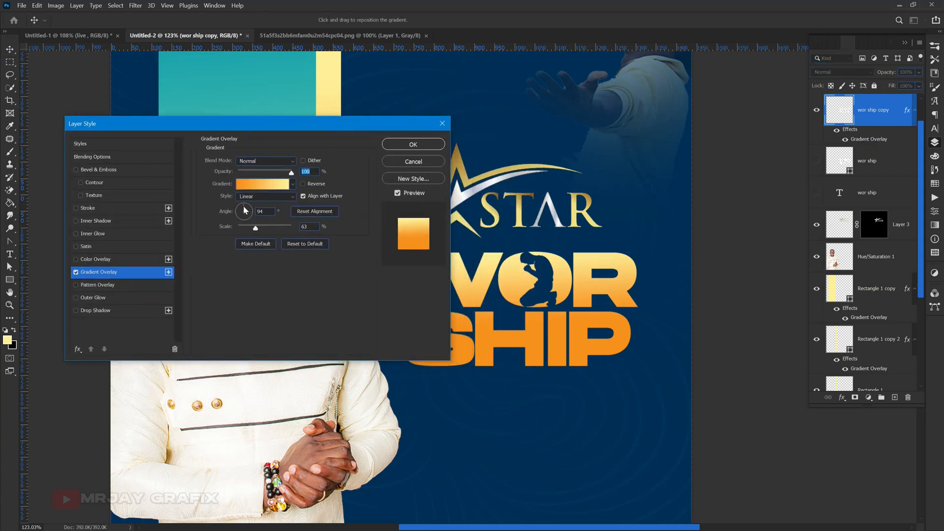
left_click_drag(246, 212, 262, 216)
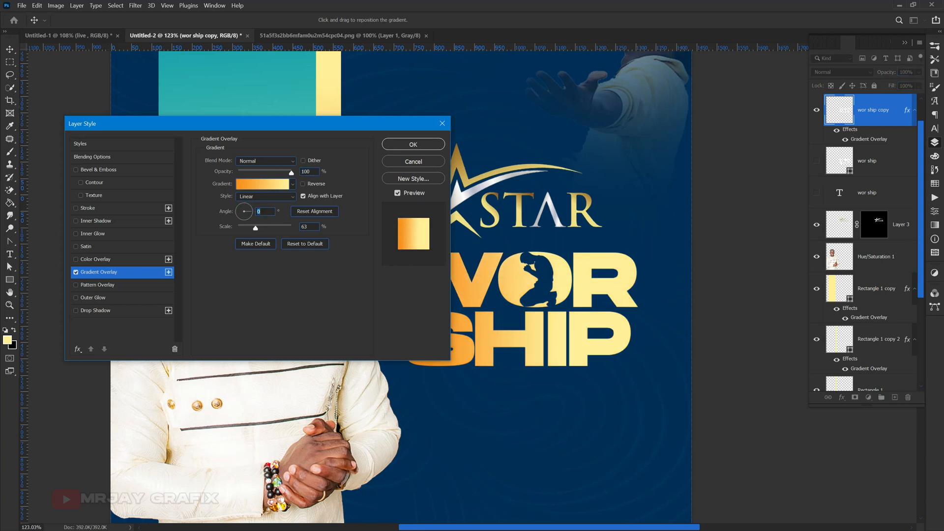
left_click_drag(352, 129, 276, 155)
left_click_drag(171, 241, 153, 241)
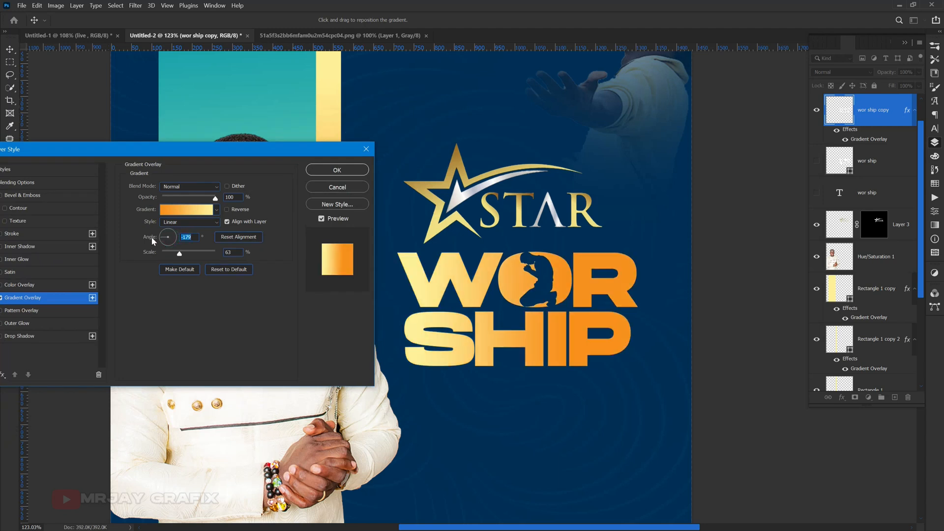
type("0")
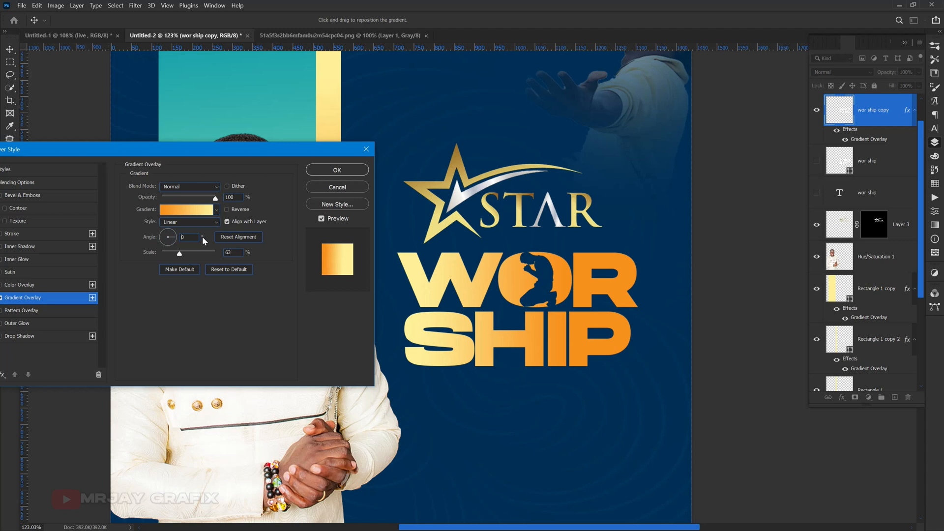
left_click(336, 171)
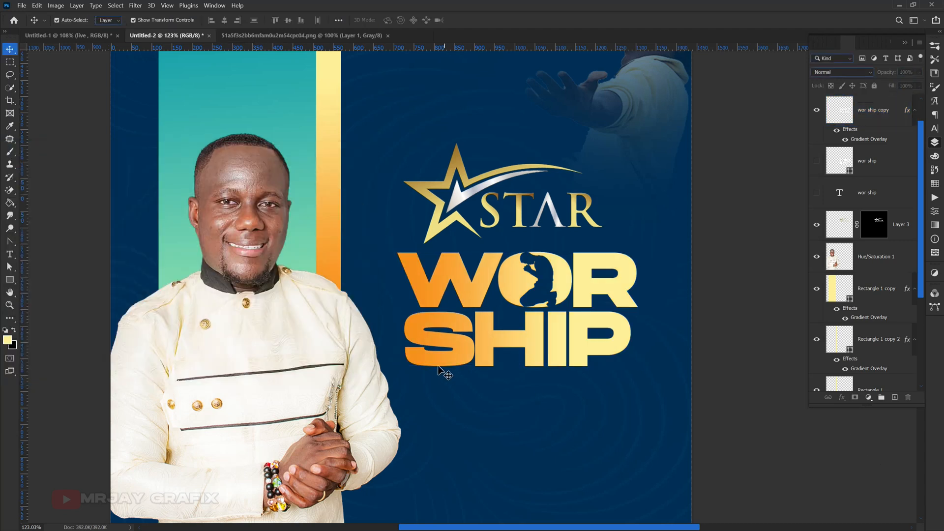
Bring the "live" text from the Untitled-1 document into Untitled-2, placing it between the STAR logo and the WORSHIP text
left_click(445, 346)
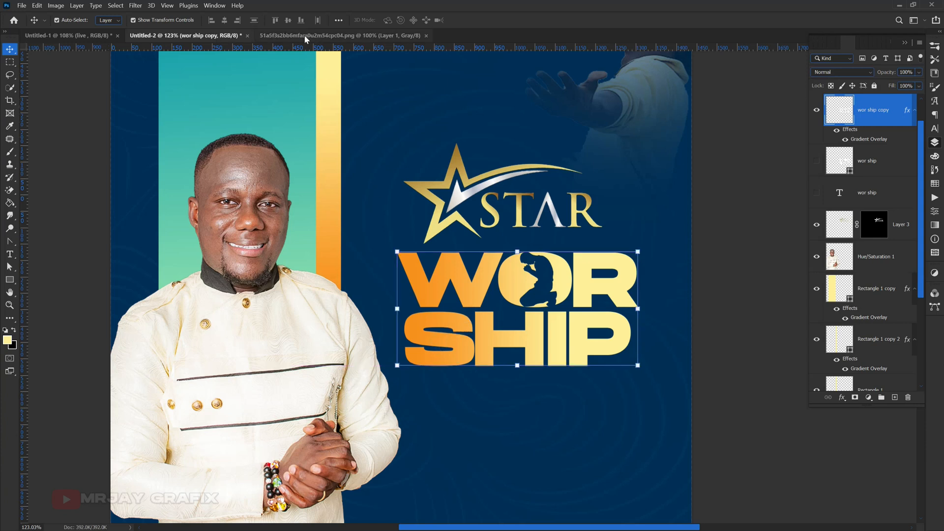
left_click(305, 35)
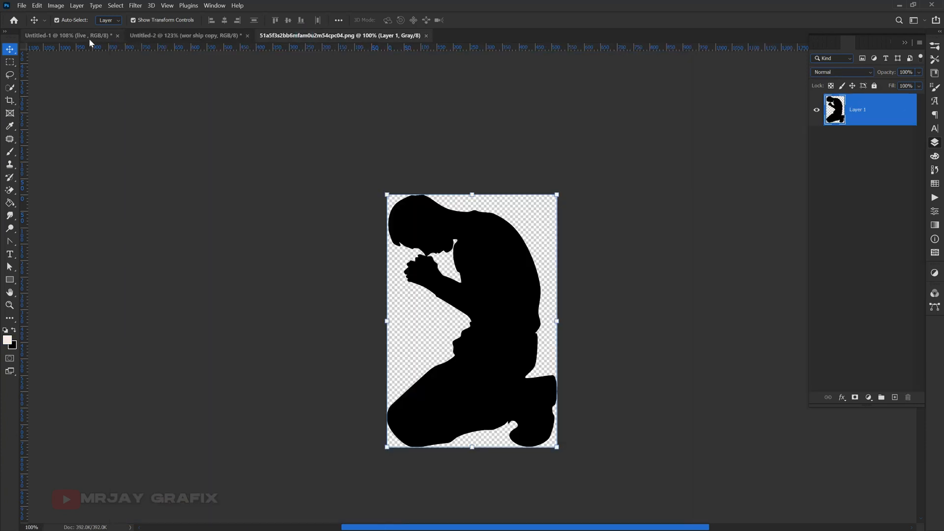
left_click(74, 36)
left_click_drag(503, 178, 540, 245)
scroll(541, 245, "up", 3)
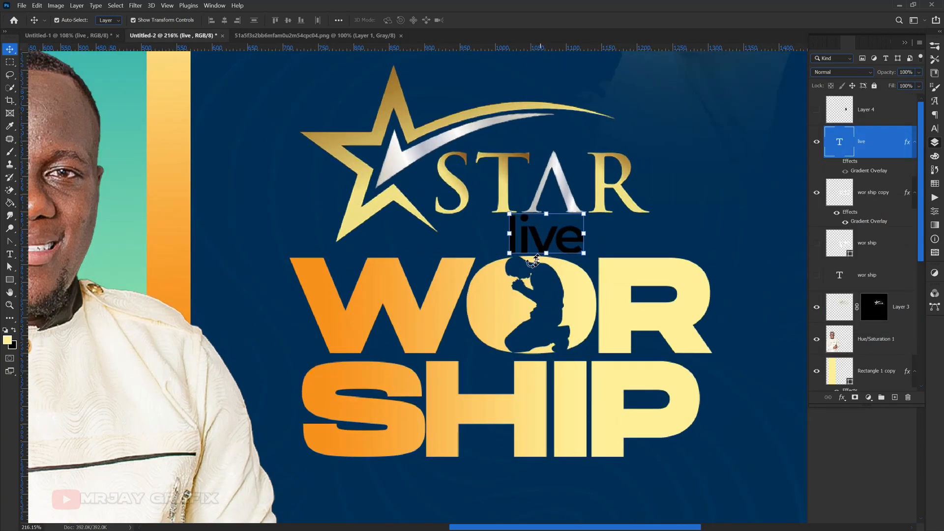
Move the WORSHIP text slightly down and reposition the "live" text in the gap above it
left_click(484, 292)
left_click_drag(486, 298, 487, 315)
left_click(514, 245)
left_click_drag(514, 245, 506, 257)
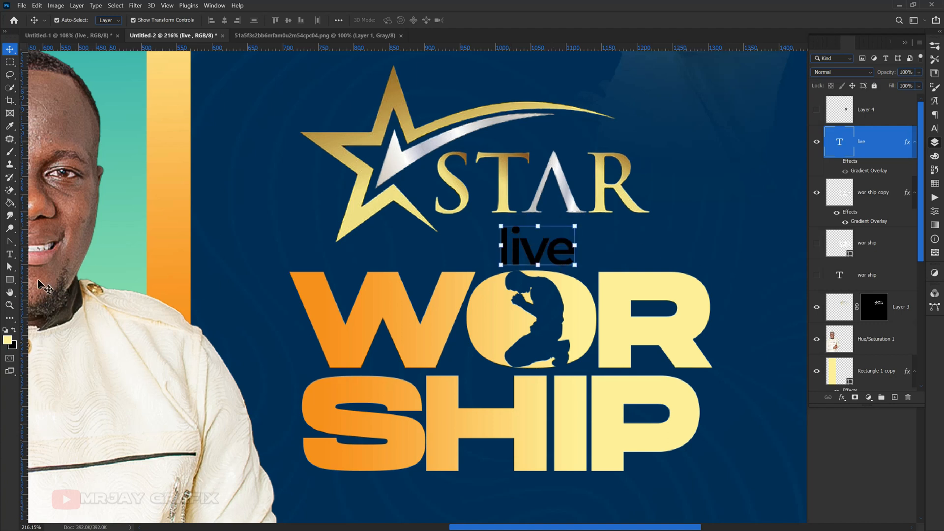
Draw a black-filled rectangle about 279 by 62 px over the "live" text, between the STAR logo and WORSHIP
left_click(10, 279)
left_click(43, 283)
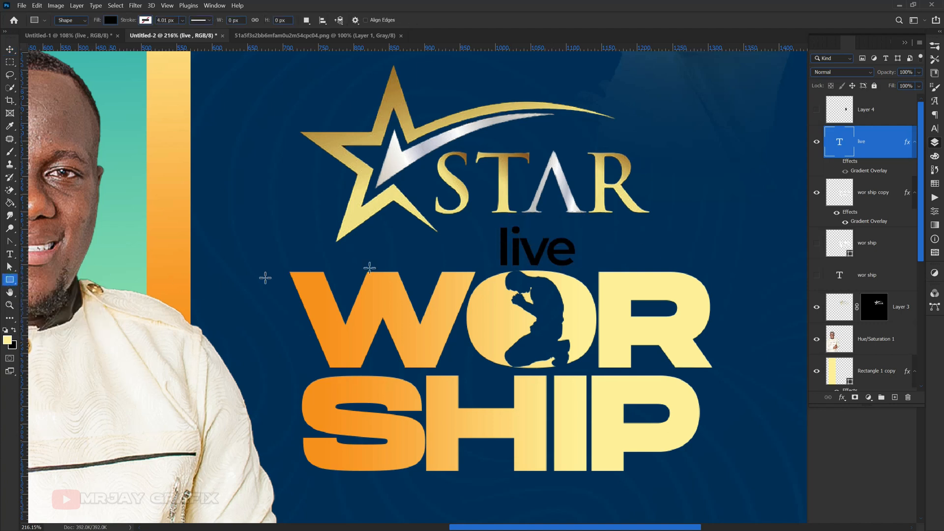
left_click_drag(451, 222, 649, 266)
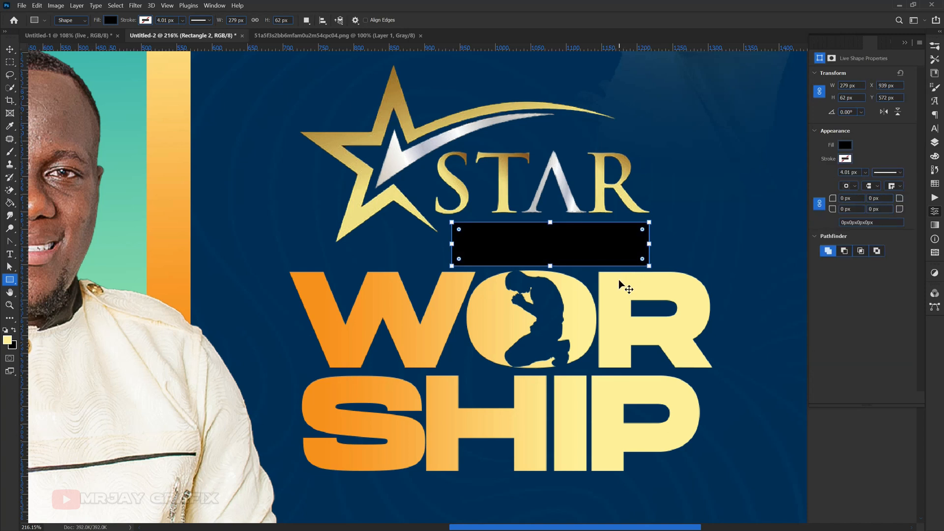
key("v")
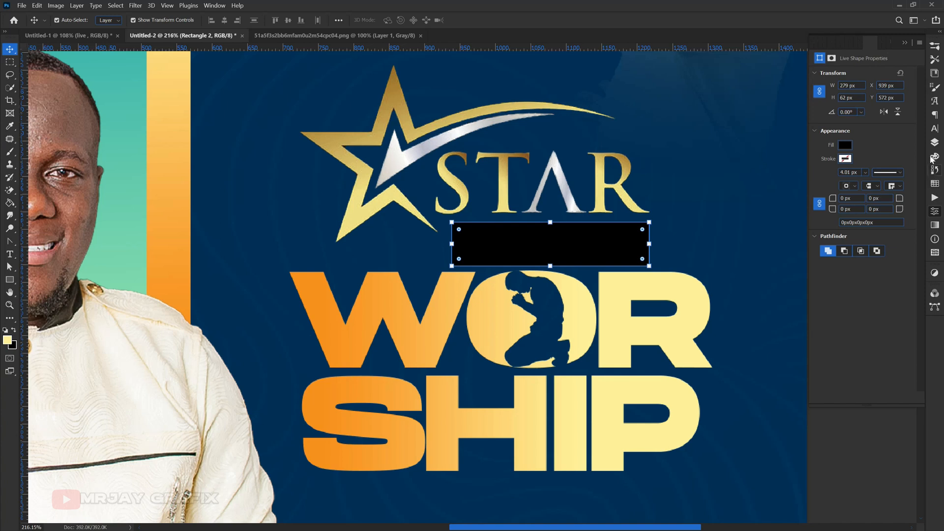
Paste the copied layer style onto the new rectangle and set its gradient overlay angle to 177 degrees
left_click(934, 142)
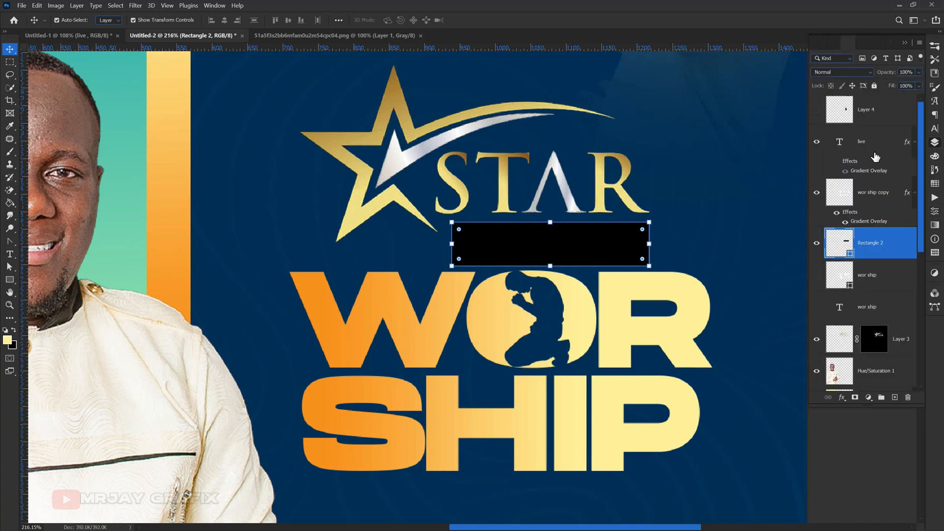
right_click(901, 246)
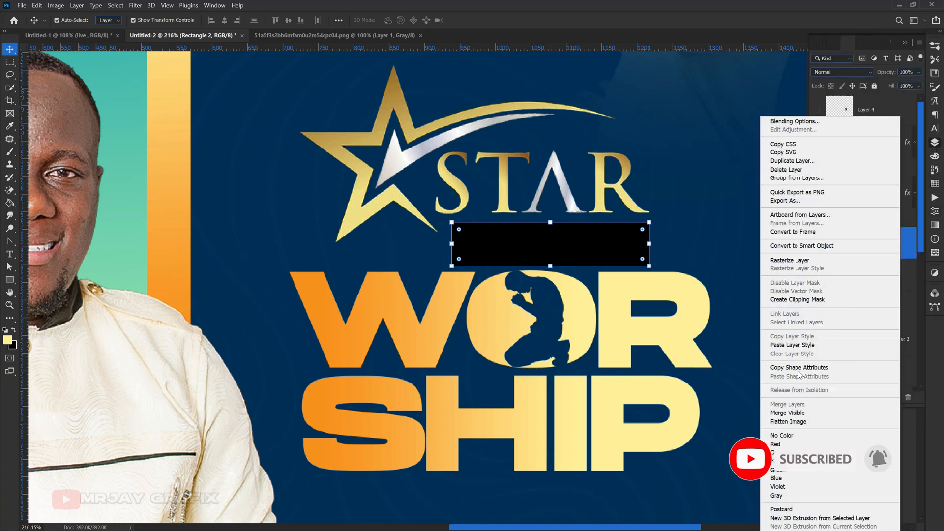
left_click(781, 343)
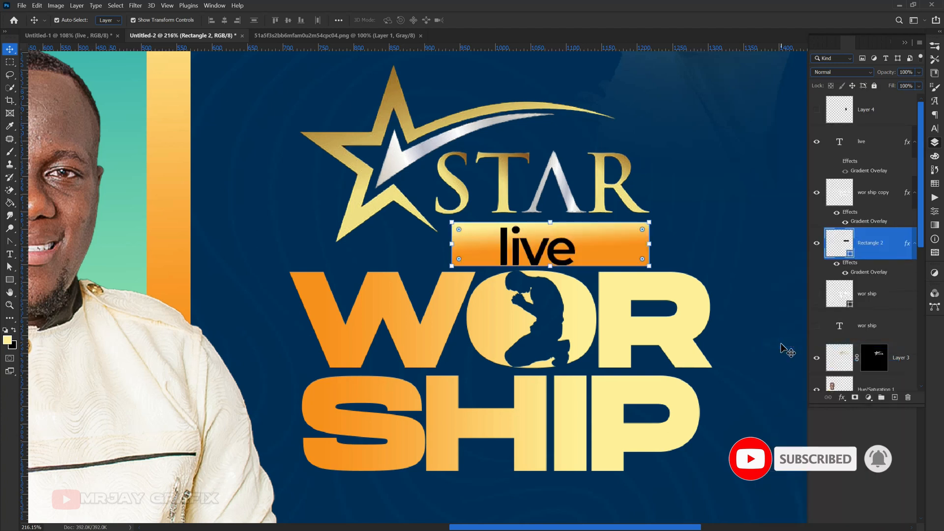
double_click(860, 276)
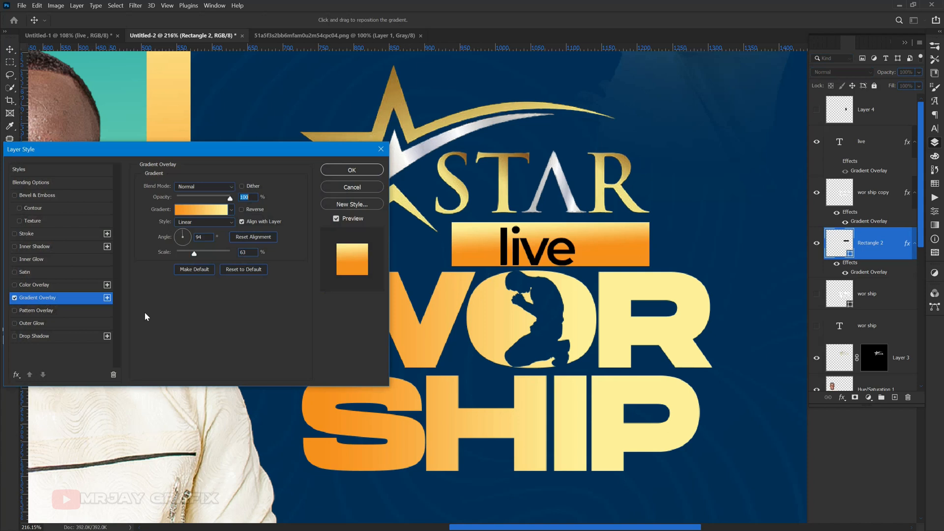
left_click_drag(182, 240, 177, 240)
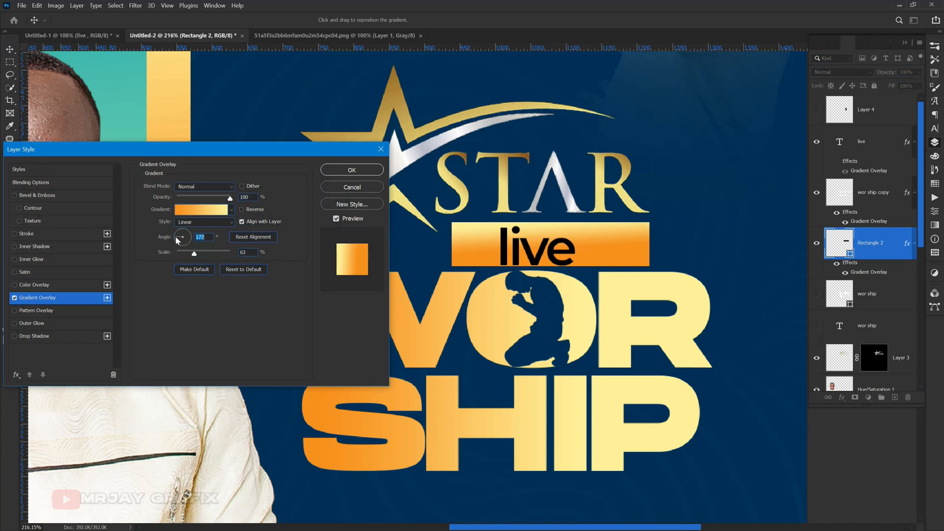
left_click(351, 170)
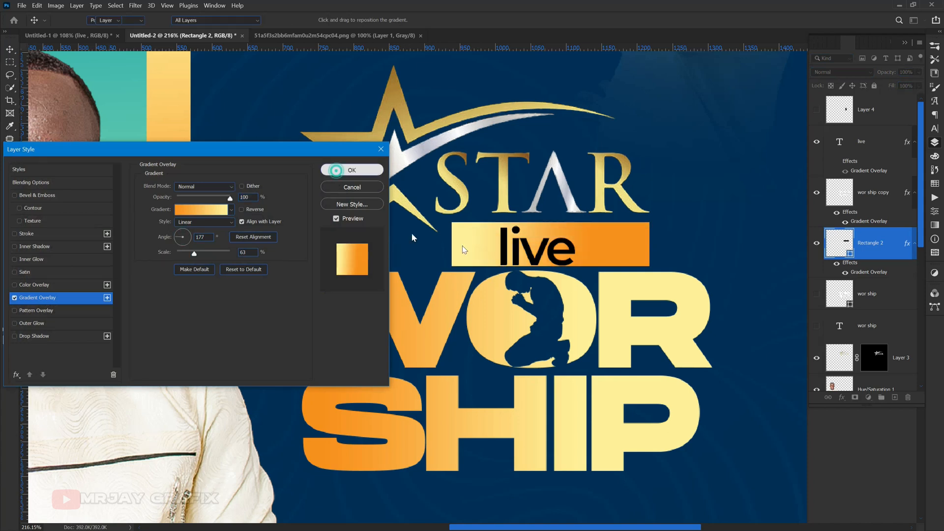
Set the "live" text to all caps and adjust its position on the gradient rectangle
double_click(525, 243)
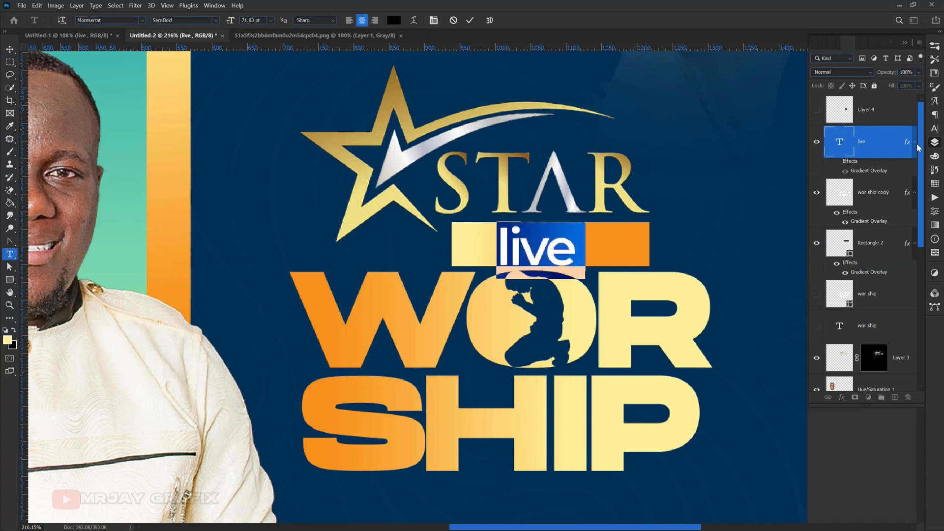
left_click(935, 129)
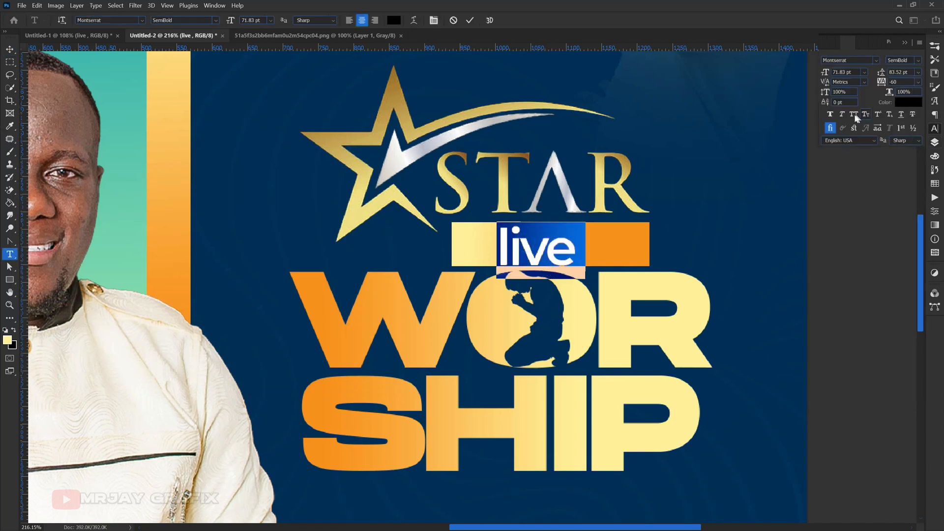
left_click(854, 115)
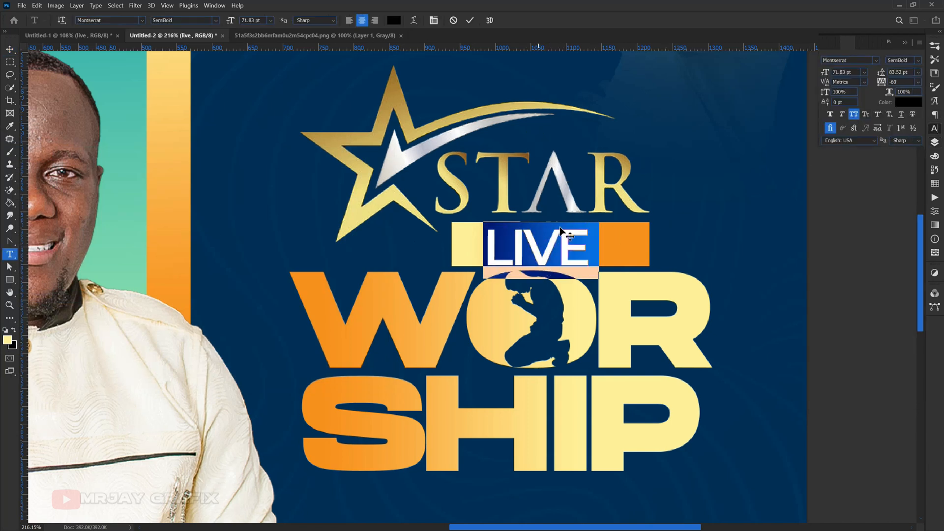
left_click(471, 20)
key("v")
left_click_drag(530, 240, 531, 237)
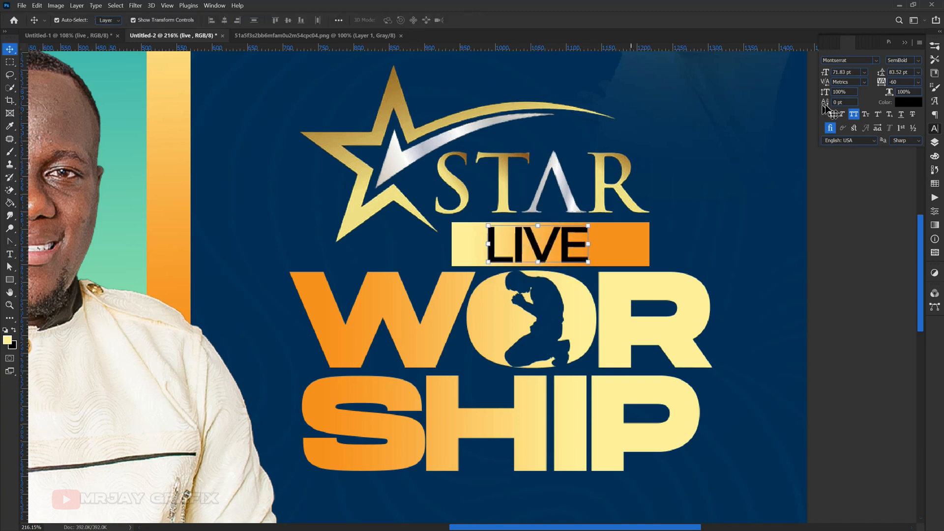
Change the LIVE text's font to Stretch Pro and scale it down to fit inside the rectangle
left_click(876, 61)
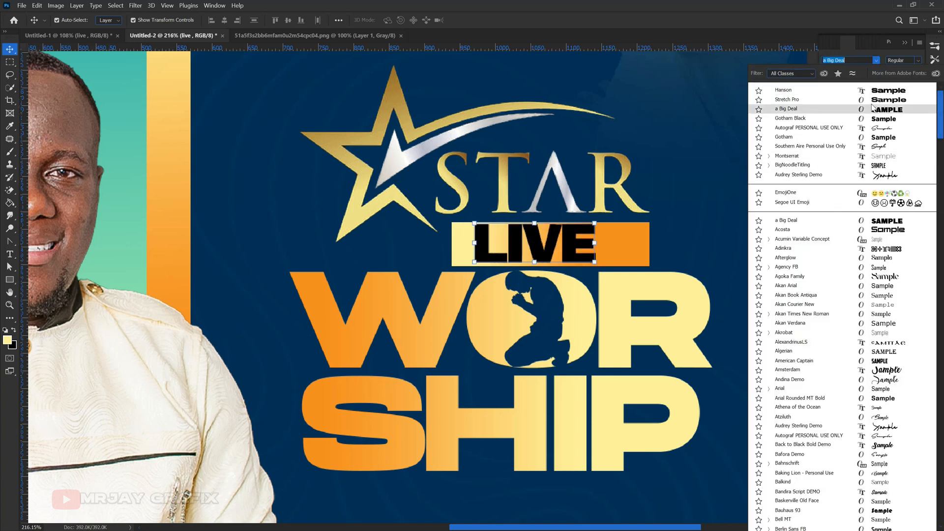
left_click(868, 93)
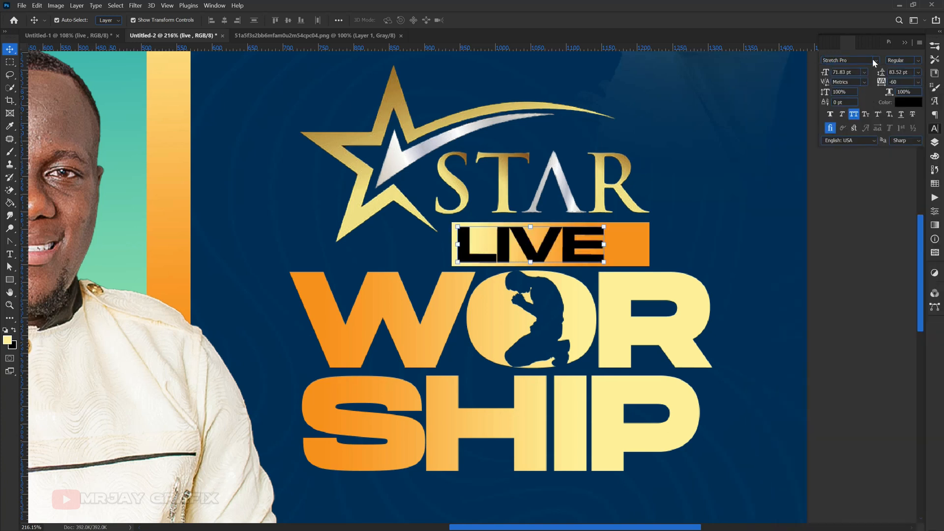
key("ctrl+t")
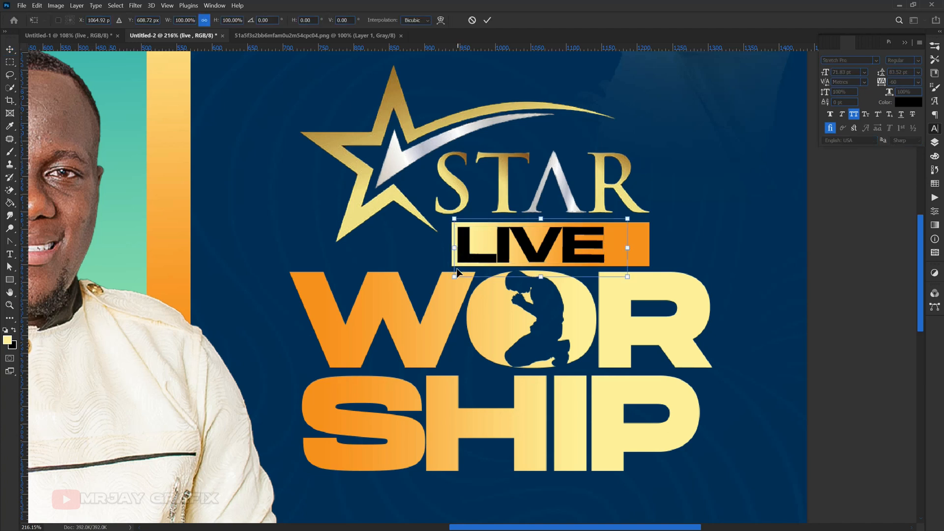
left_click_drag(454, 276, 500, 257)
key("Return")
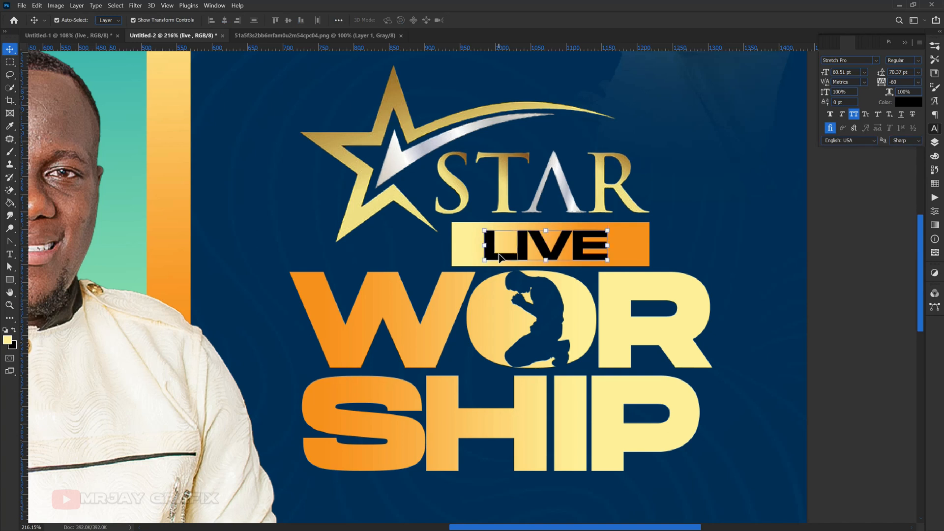
Unlink the gradient rectangle's corner radii and round only its top-left corner
left_click(638, 247)
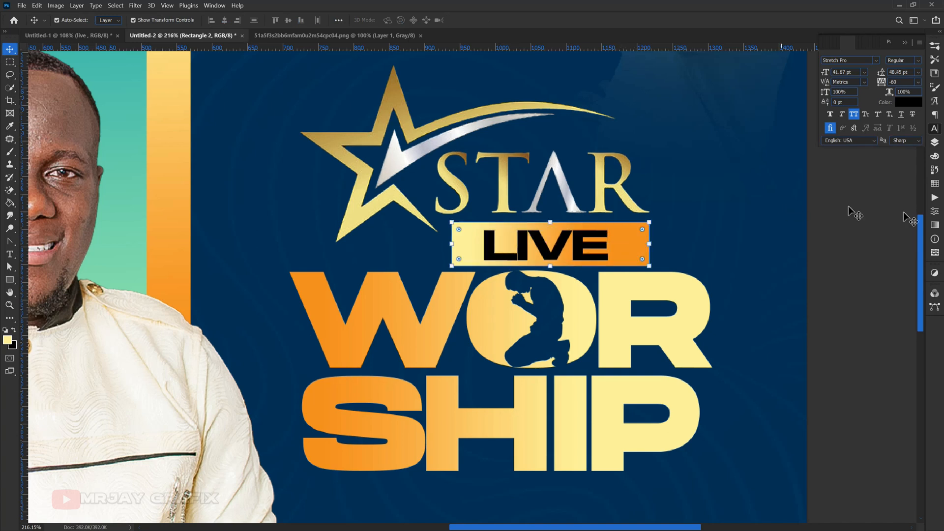
left_click(934, 142)
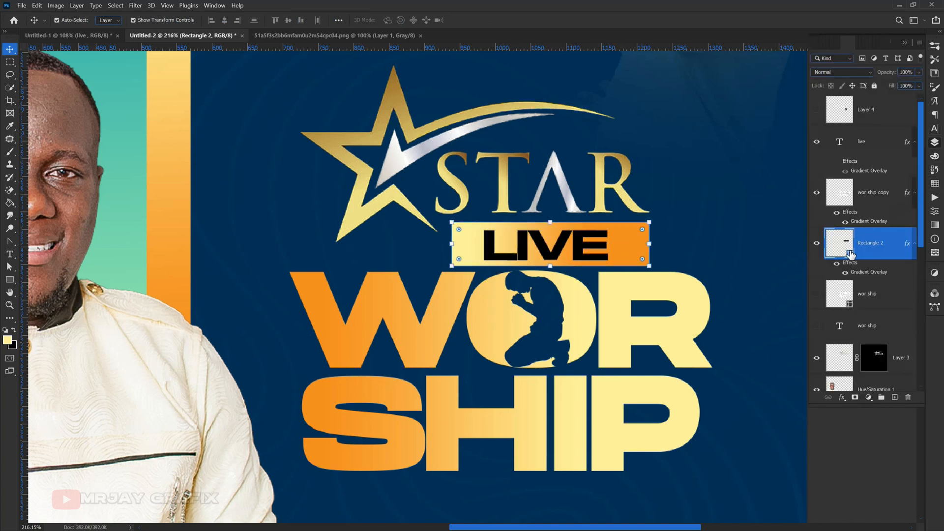
left_click(932, 212)
left_click(819, 203)
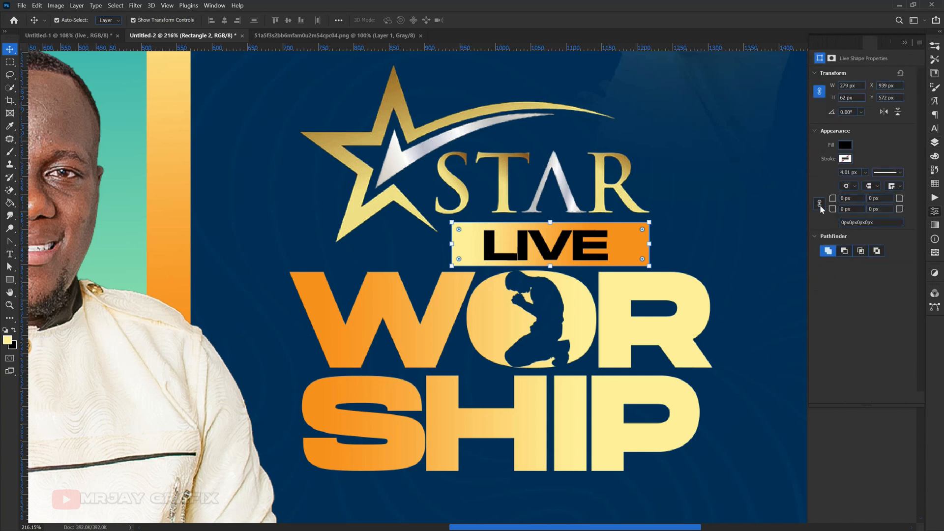
left_click_drag(831, 198, 862, 199)
Shift the LIVE text to the right within the rectangle, clear of the rounded corner
left_click(584, 253)
left_click_drag(583, 253, 608, 252)
left_click(648, 361)
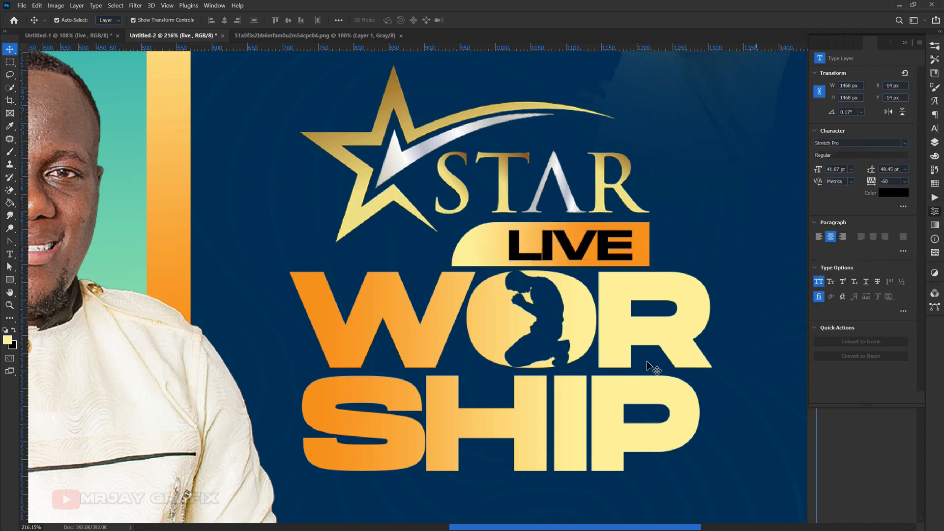
Lock the background pattern layer and the dark blue color fill layer
scroll(584, 330, "down", 6)
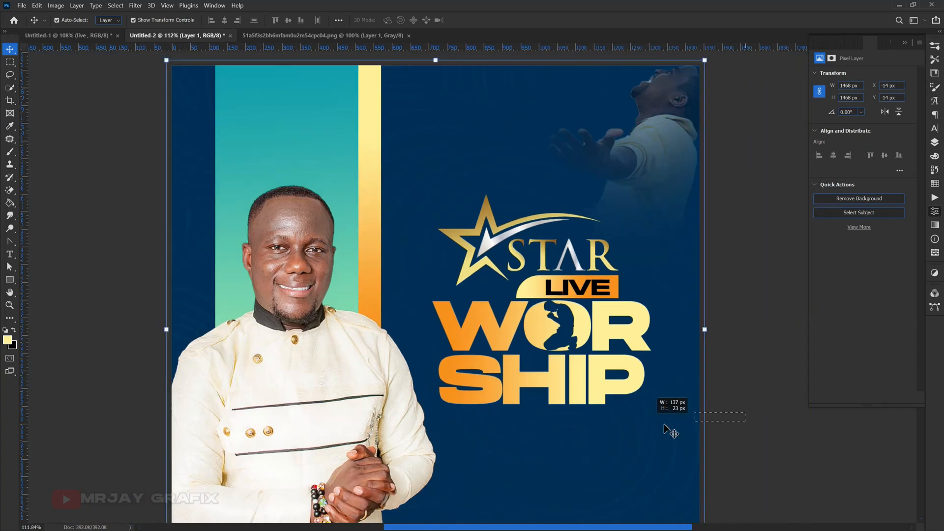
left_click(934, 144)
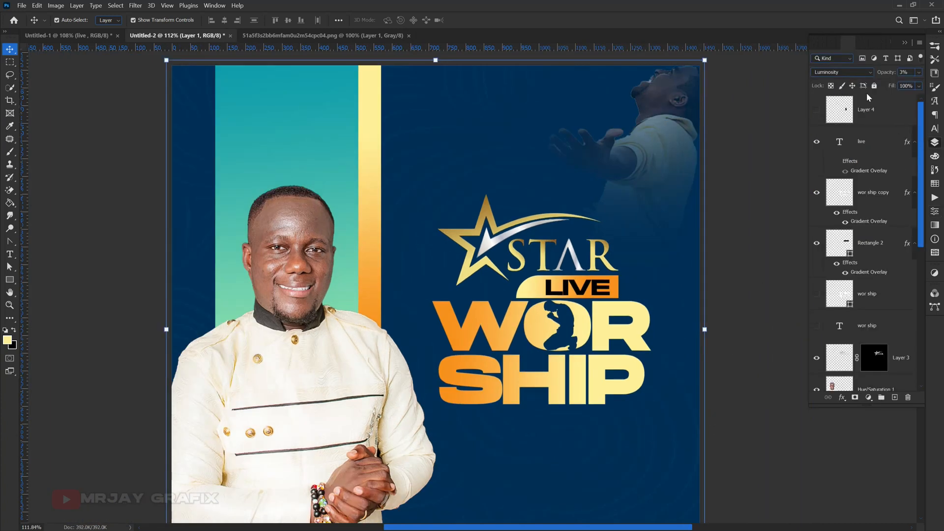
left_click(684, 295)
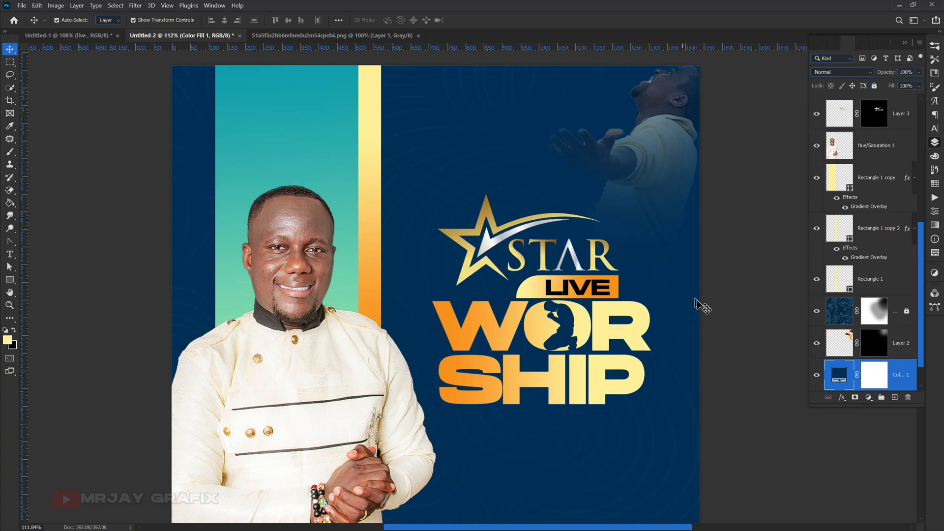
left_click(874, 86)
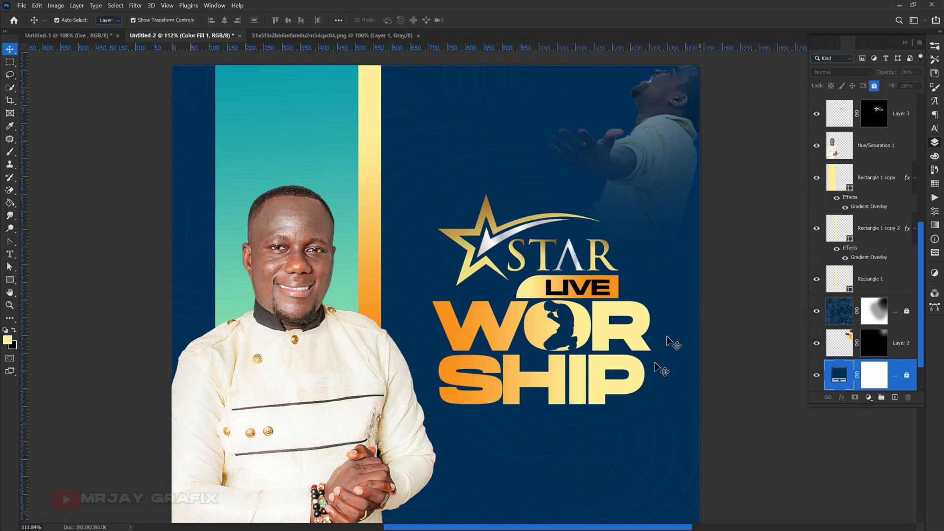
scroll(460, 391, "down", 2)
scroll(460, 387, "up", 1)
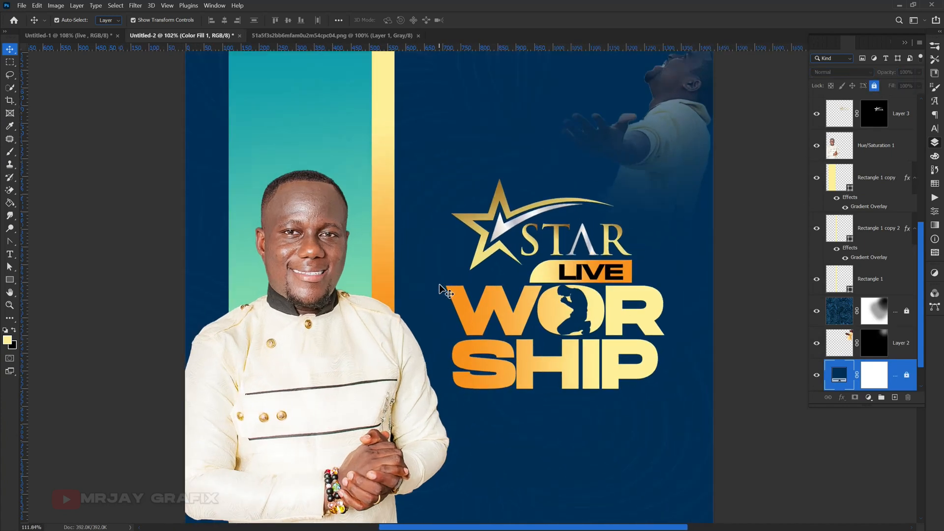
Examine the host name element in the Untitled-1 document as a reference for the flyer
scroll(435, 288, "down", 2)
scroll(542, 467, "up", 2)
scroll(543, 468, "up", 2)
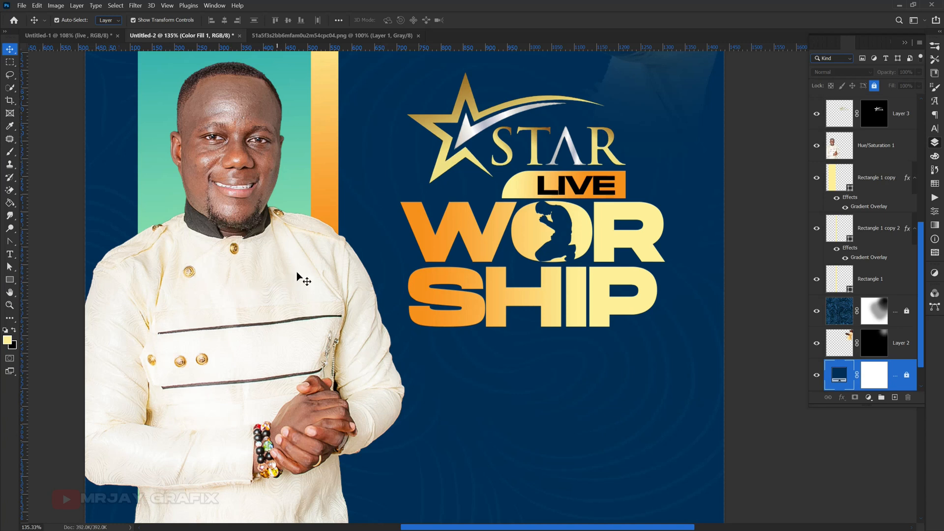
scroll(207, 369, "down", 2)
scroll(229, 337, "up", 2)
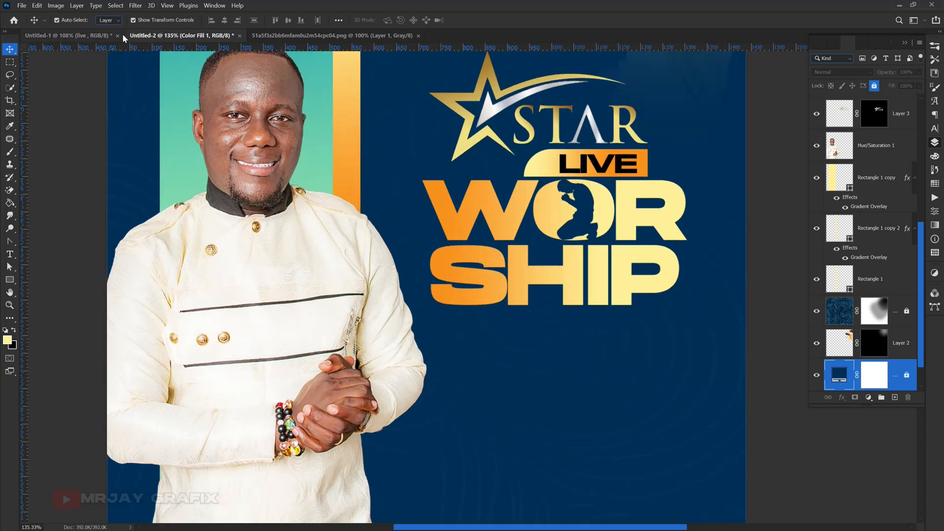
left_click(106, 36)
left_click(352, 329)
left_click_drag(352, 328, 248, 278)
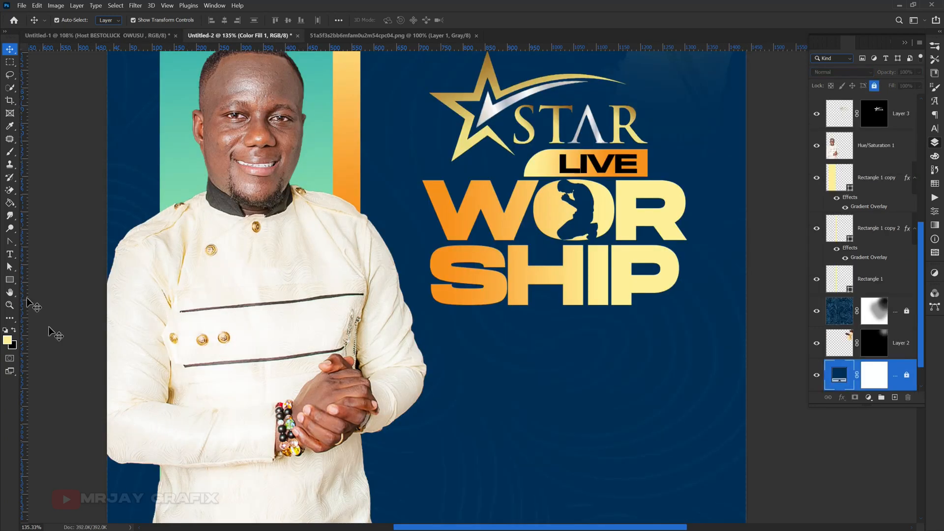
Try drawing a circle about 214 px wide over the portrait's lower sleeve, directly above the color fill layer
left_click(9, 280)
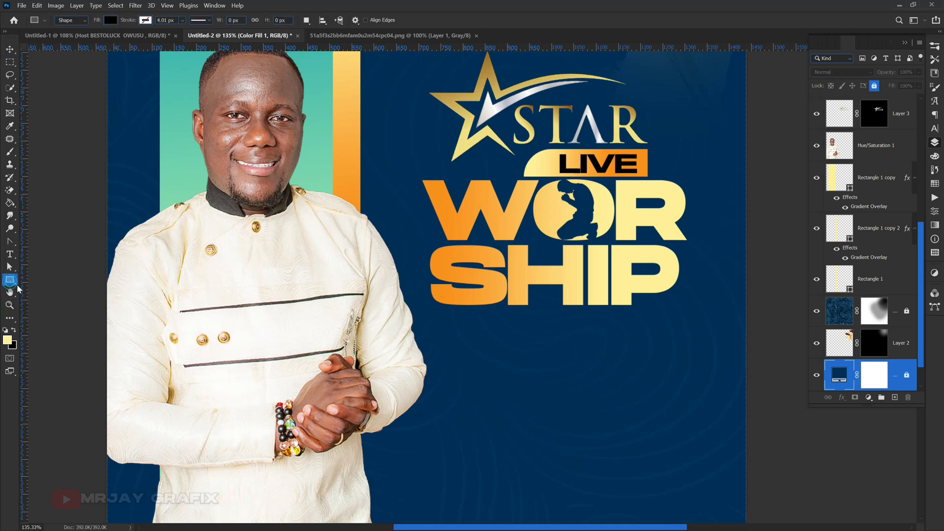
left_click(42, 288)
scroll(362, 319, "down", 2)
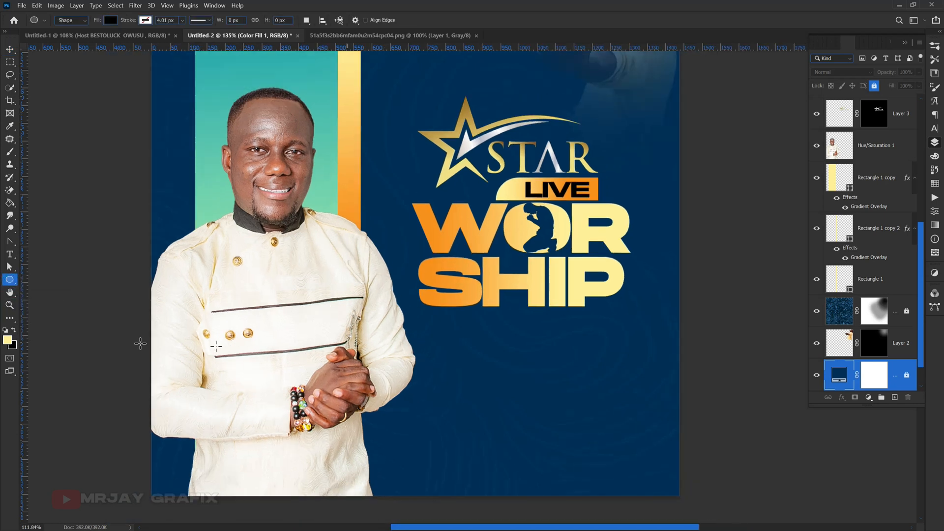
left_click(10, 280)
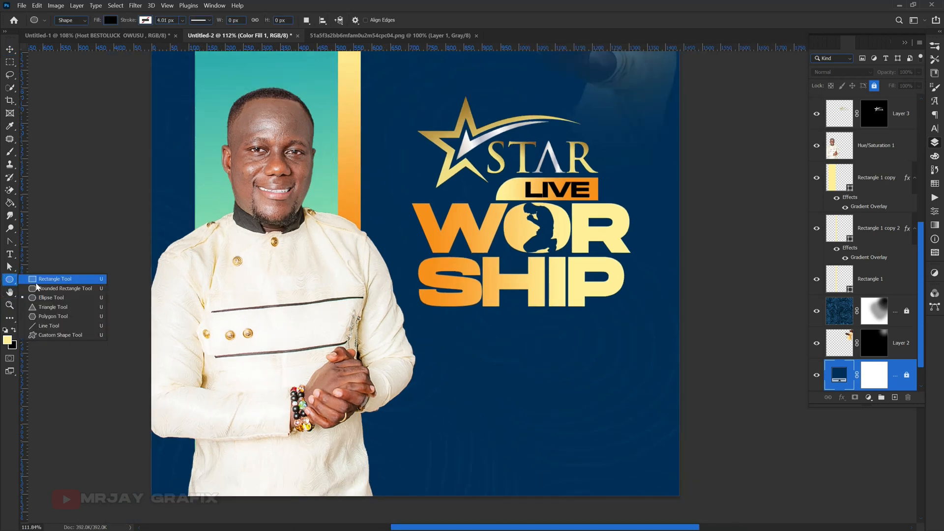
left_click(44, 299)
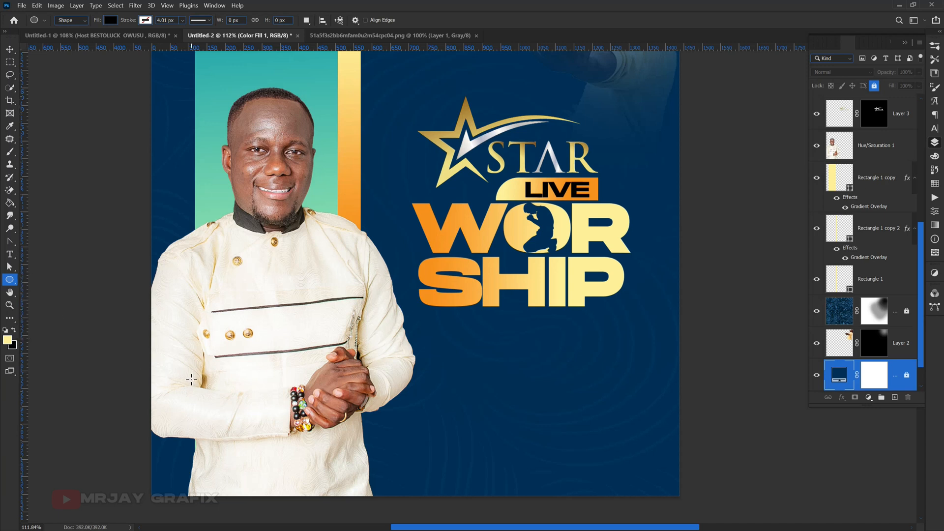
left_click_drag(190, 372, 267, 450)
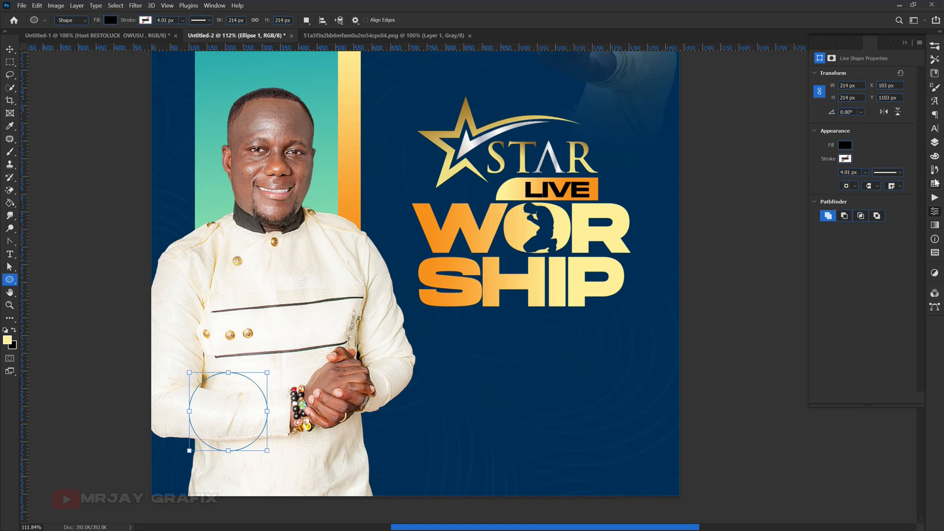
left_click(934, 143)
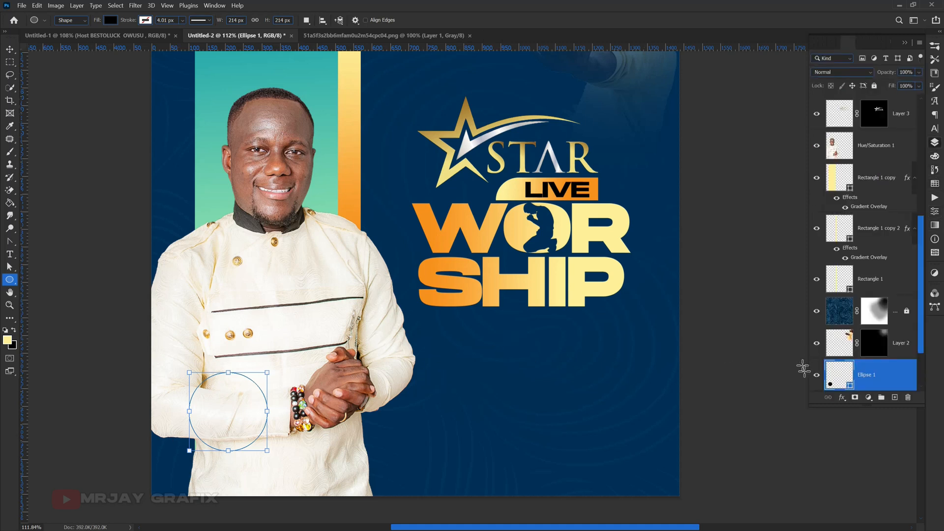
key("ctrl+z")
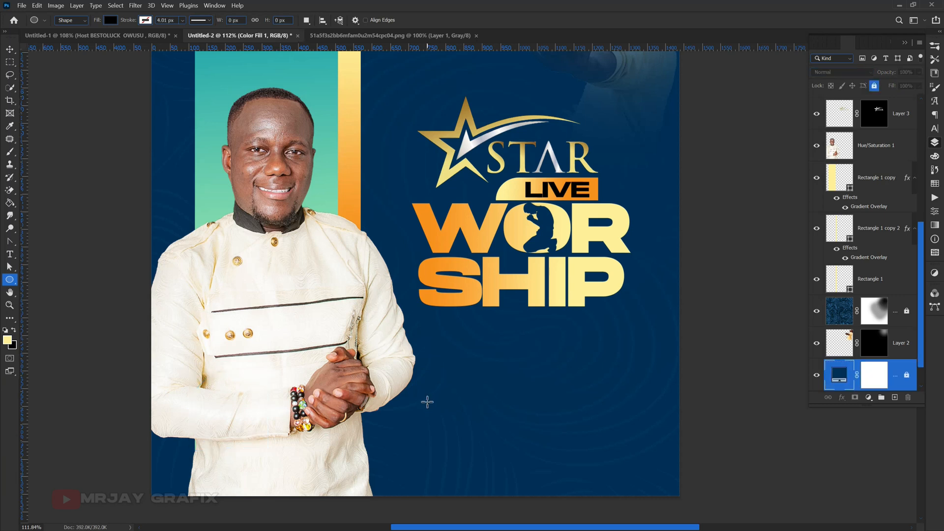
Draw a black circle about 215 px wide above Layer 4 and move it down over the portrait's lower sleeve
scroll(915, 241, "up", 10)
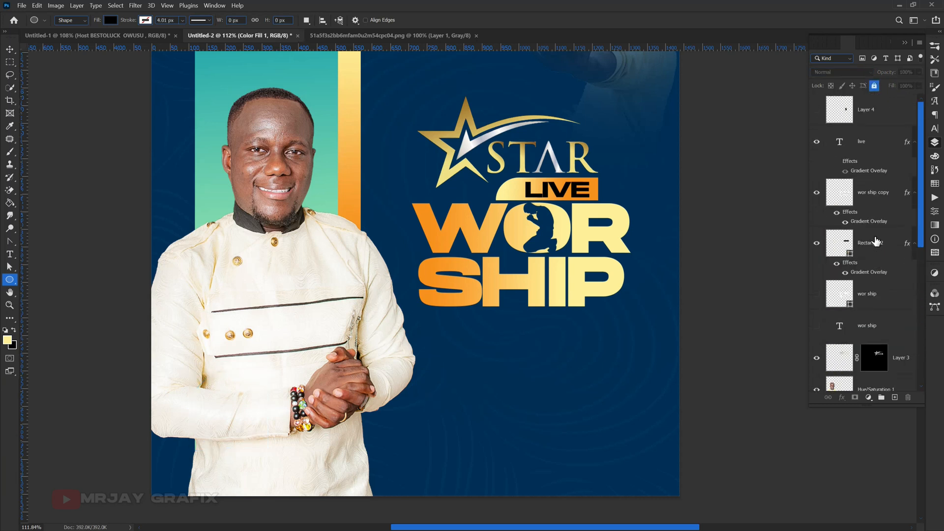
left_click(888, 111)
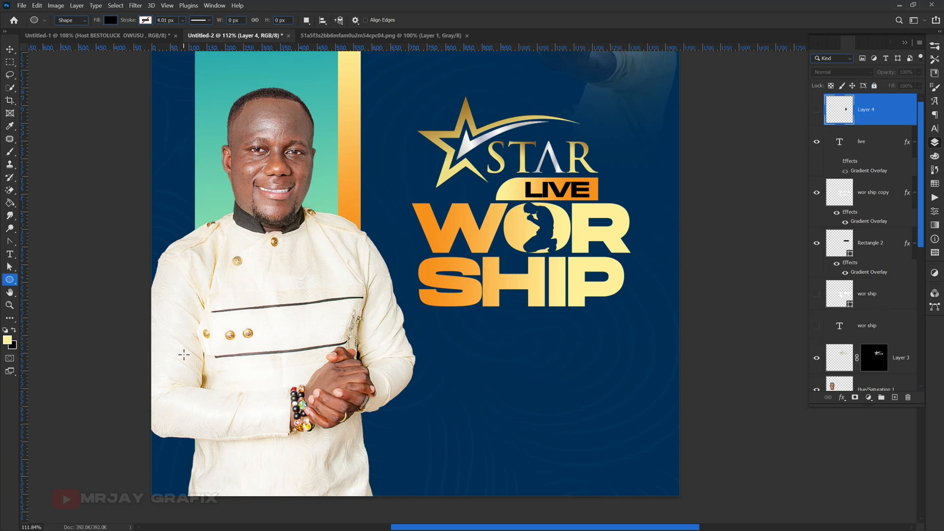
left_click_drag(182, 352, 261, 431)
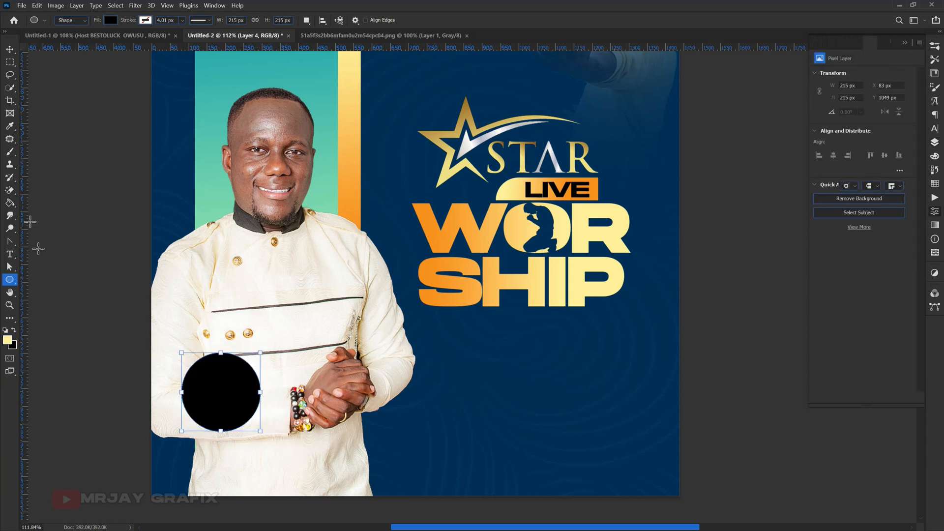
left_click(10, 49)
left_click_drag(227, 396, 216, 412)
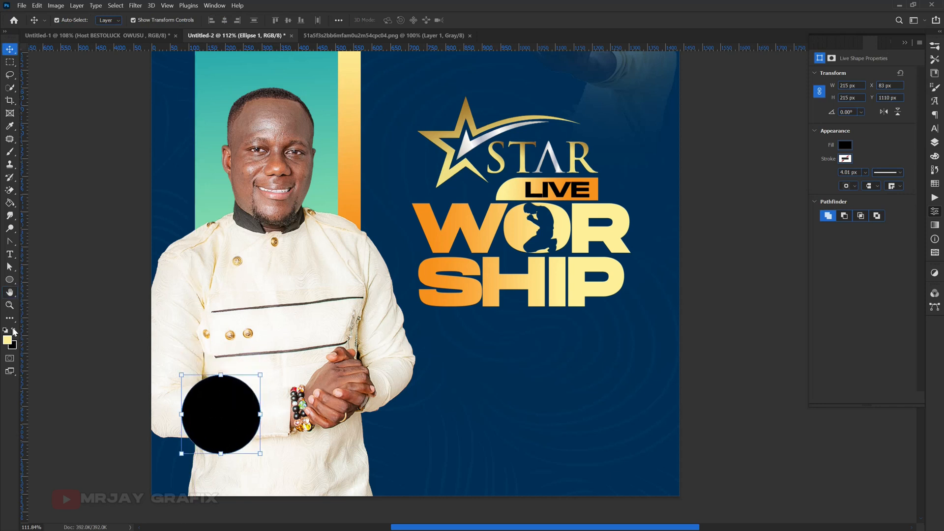
Draw a solid triangle custom shape about 76 by 66 px at the circle's lower edge, layered beneath the circle
left_click(10, 280)
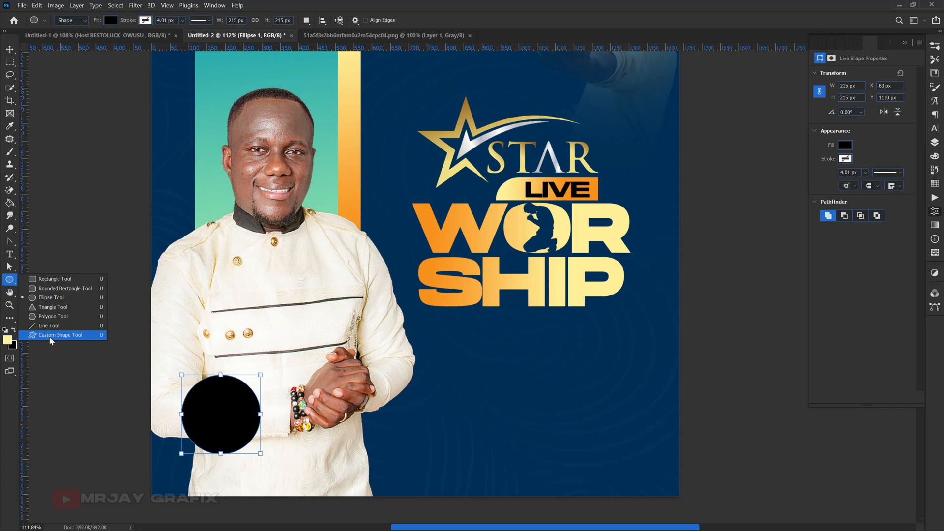
left_click(56, 336)
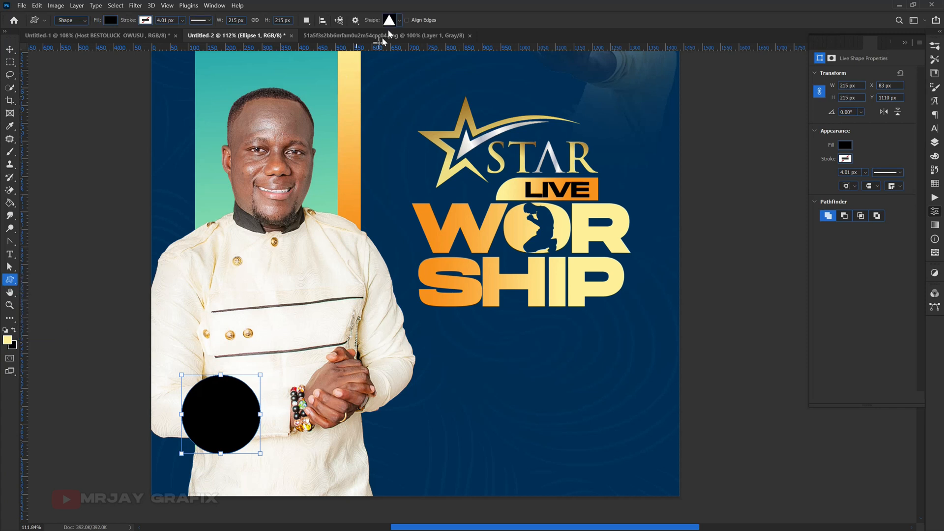
left_click(399, 20)
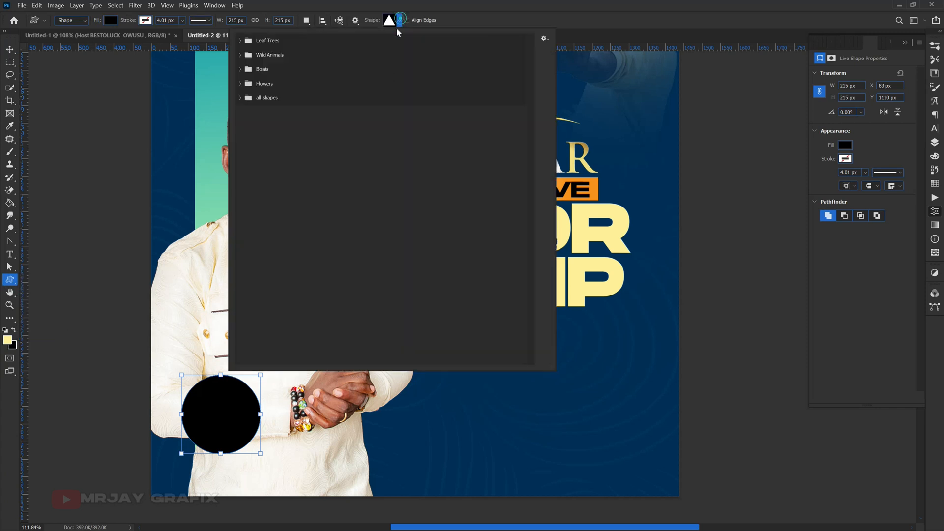
left_click(239, 98)
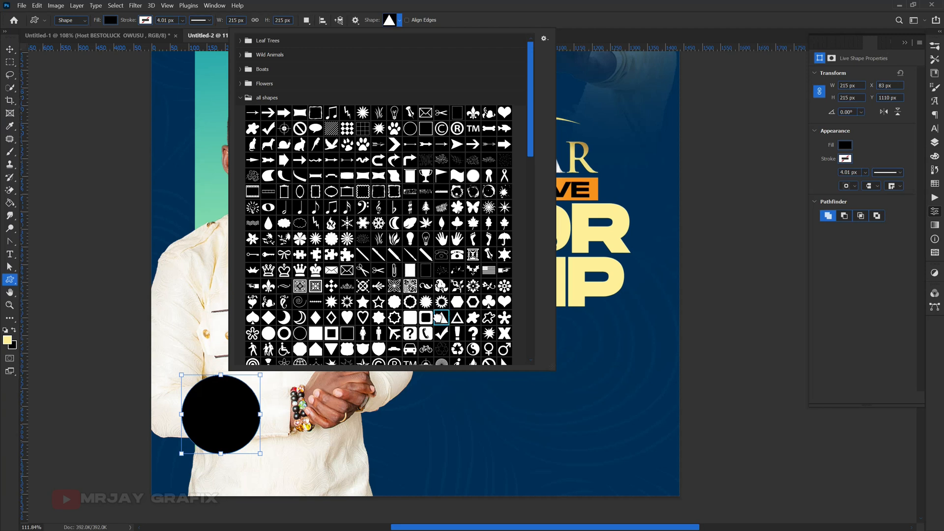
double_click(440, 320)
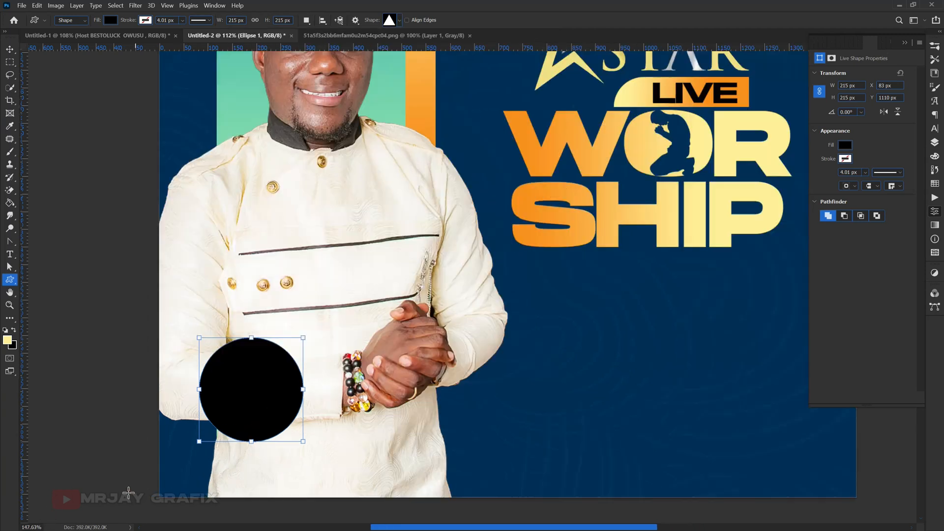
scroll(126, 493, "up", 3)
left_click(934, 142)
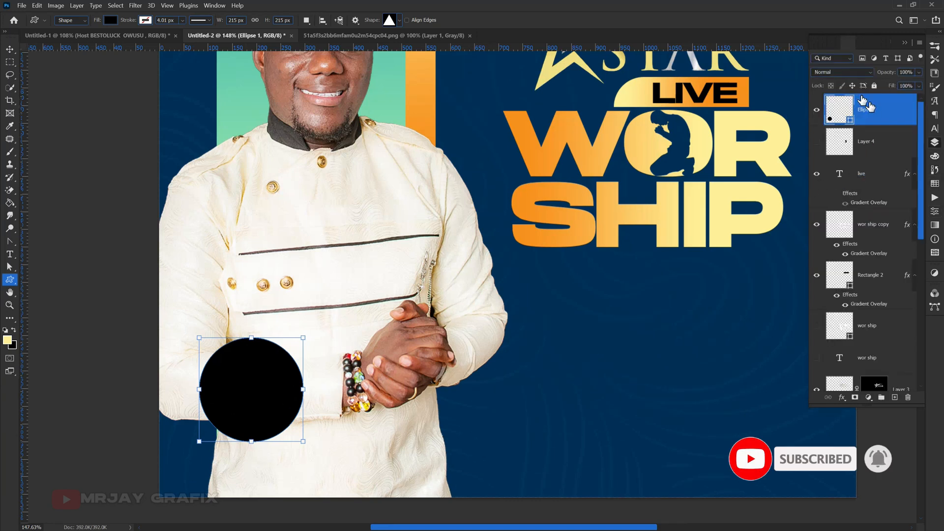
left_click(869, 141)
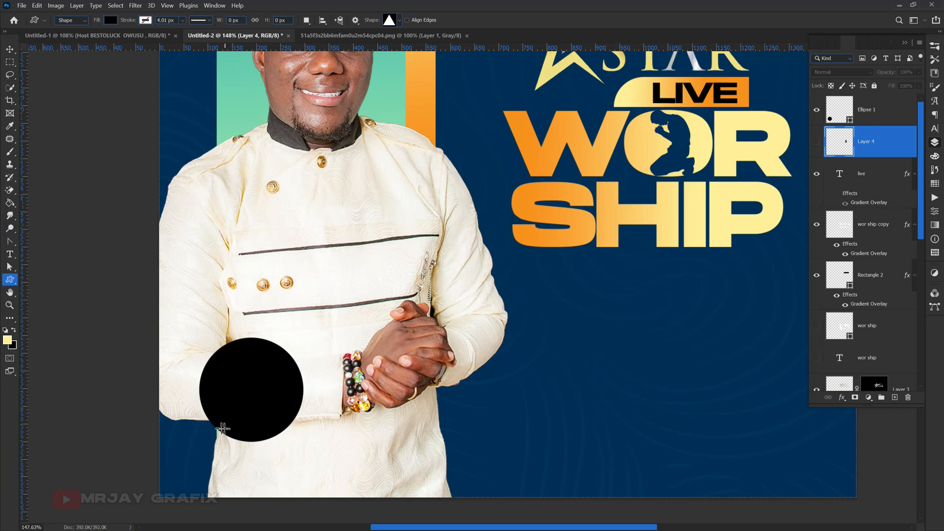
left_click_drag(218, 425, 255, 457)
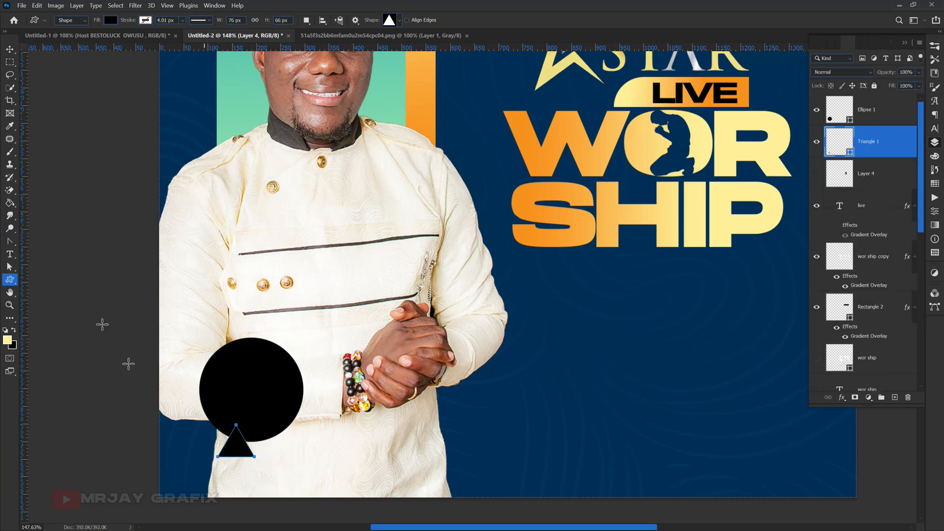
Rotate the triangle to 105° and place it at the circle's lower-right edge as a speech bubble tail
left_click(10, 50)
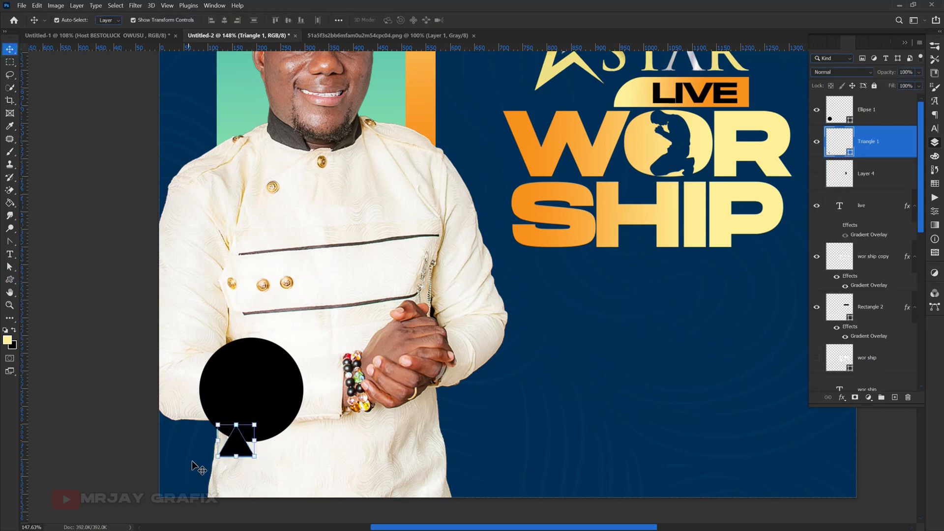
left_click(210, 455)
left_click_drag(210, 419, 296, 495)
left_click_drag(235, 440, 355, 408)
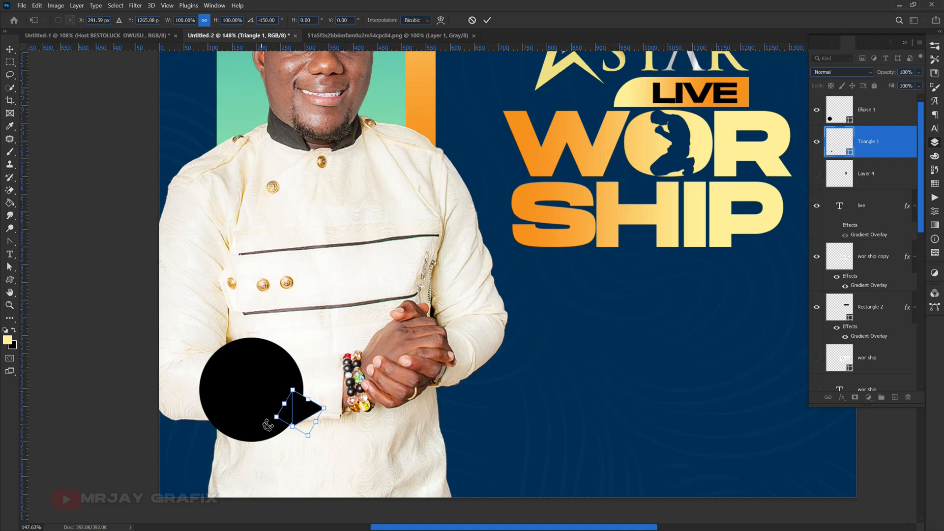
mouse_move(294, 436)
left_mouse_down()
mouse_move(316, 441)
mouse_move(290, 419)
left_mouse_up()
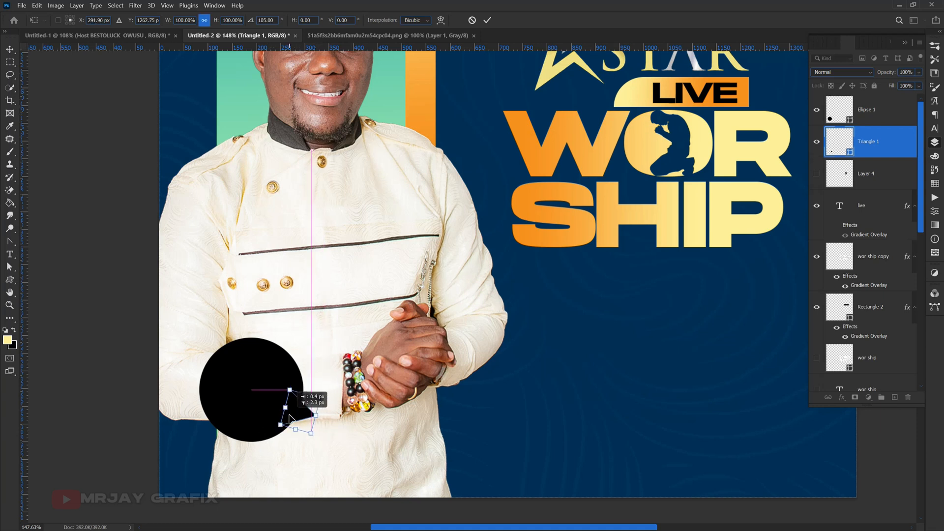
key("Return")
left_click(108, 447)
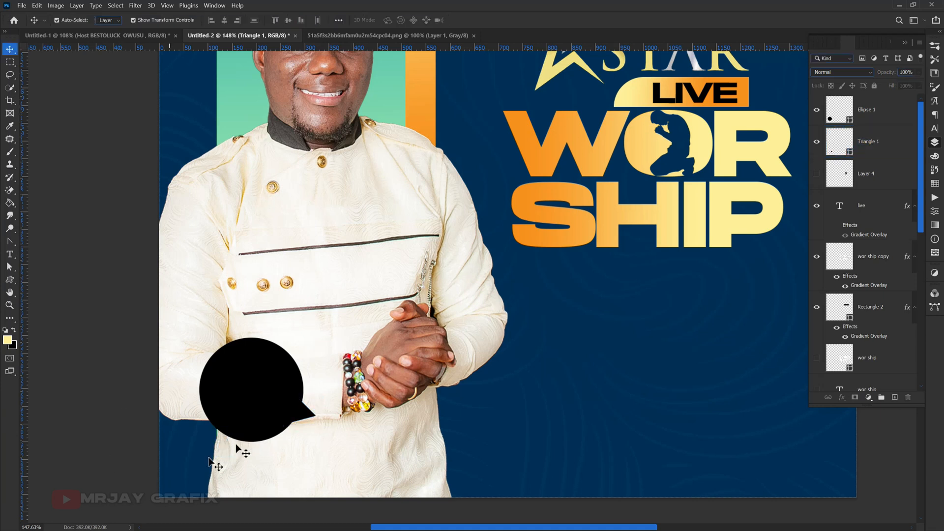
Rotate the triangle until its base is level and shift it down along the circle's lower-right edge
left_click(299, 418)
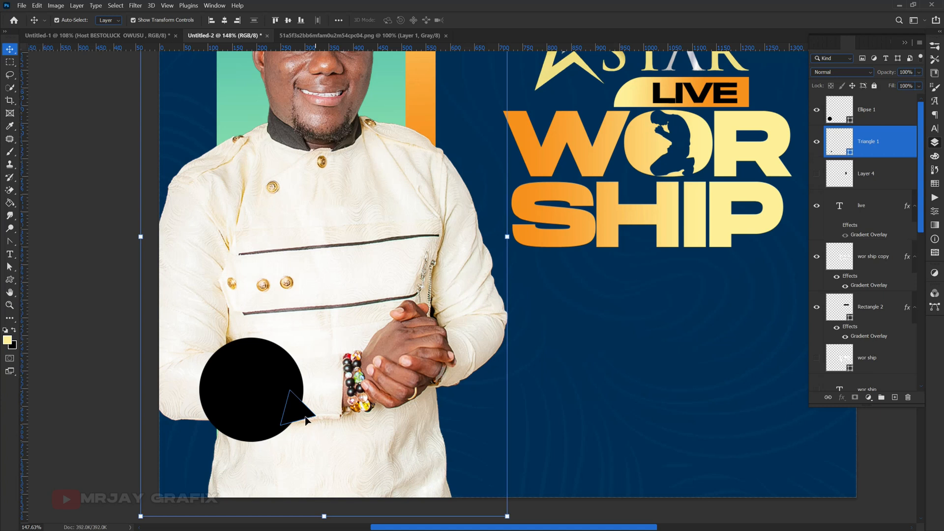
left_click(304, 422)
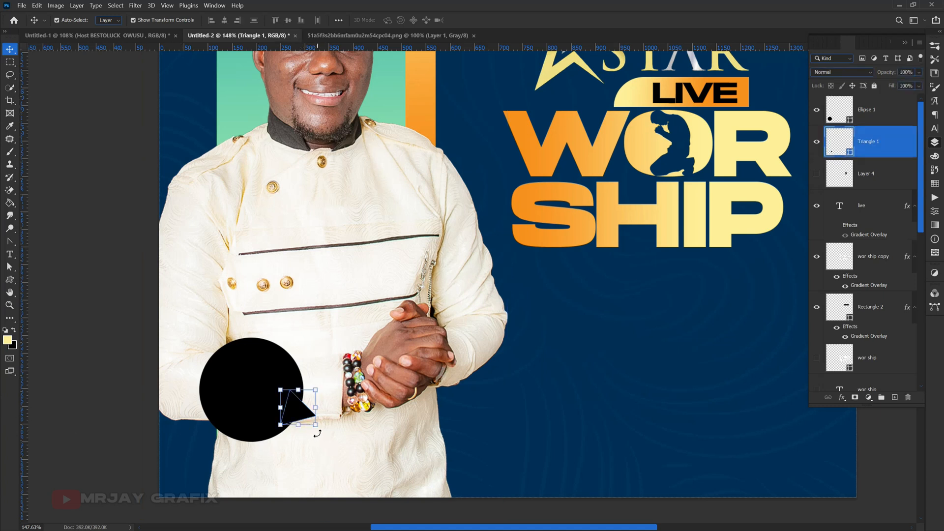
key("ctrl+t")
left_click_drag(316, 435, 298, 429)
left_click(58, 433)
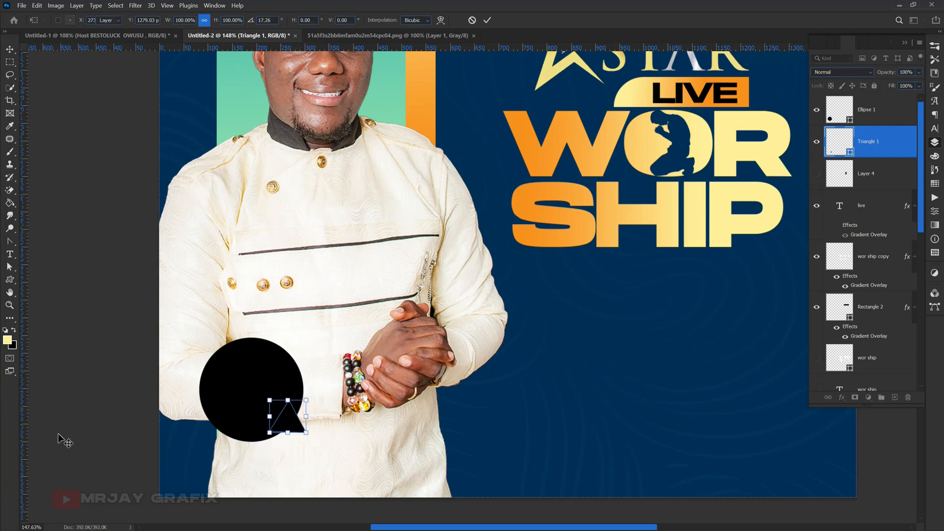
left_click(90, 441)
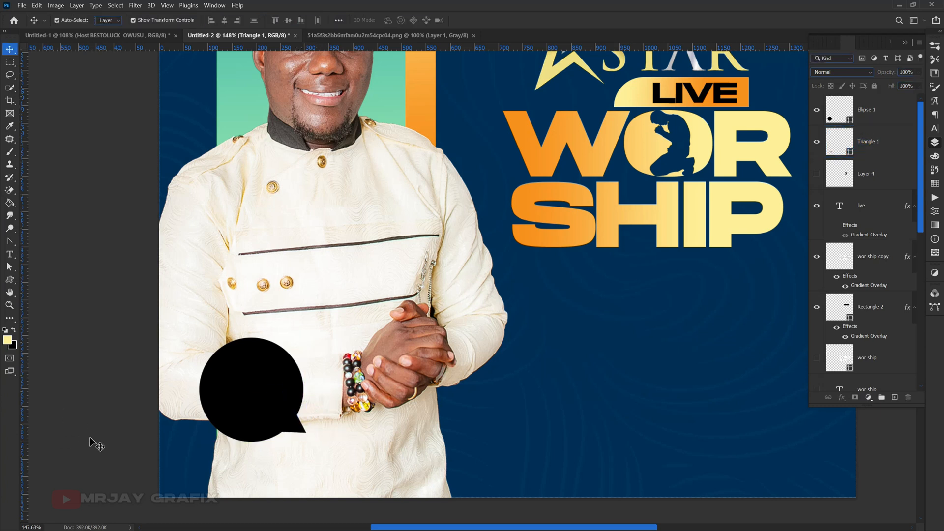
Merge the circle and triangle into one speech bubble layer and apply the yellow-to-orange gradient overlay style to it
left_click(284, 424)
left_click(296, 434)
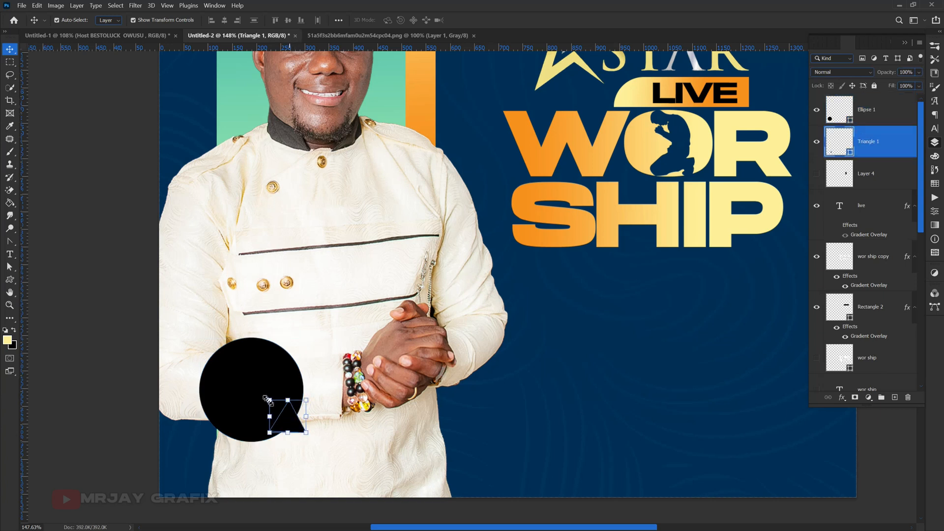
left_click(236, 385, "shift")
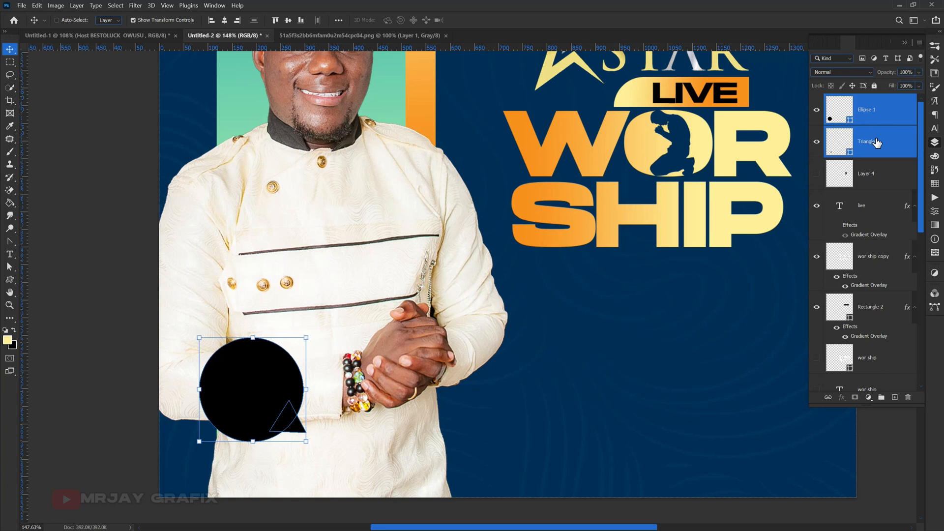
key("ctrl+g")
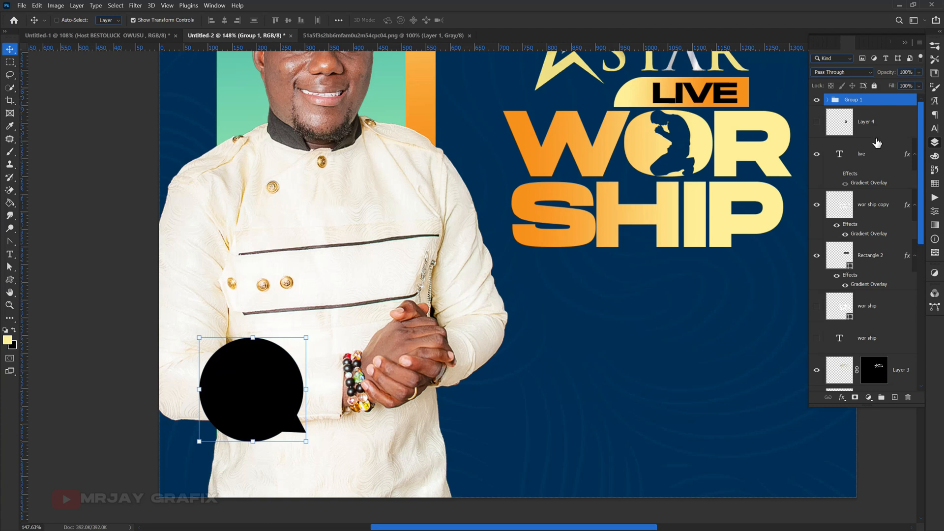
key("ctrl+e")
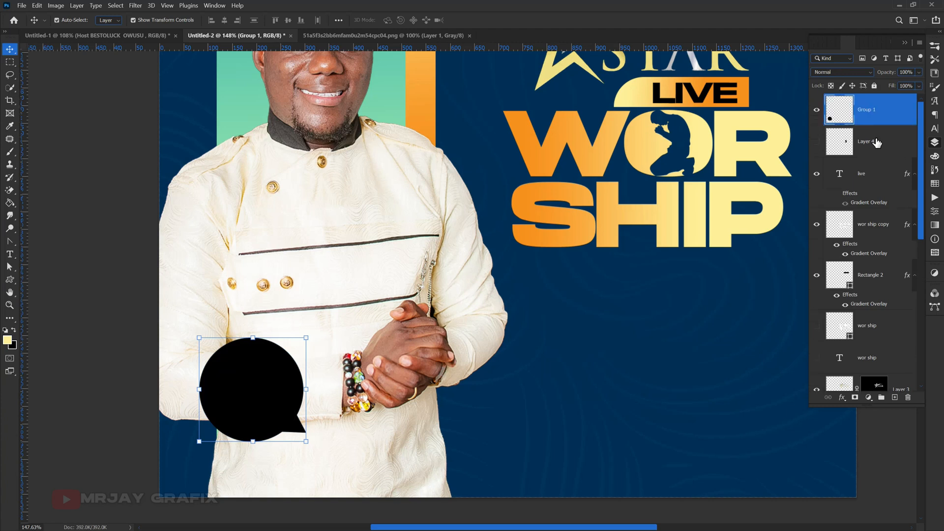
right_click(897, 112)
left_click(846, 338)
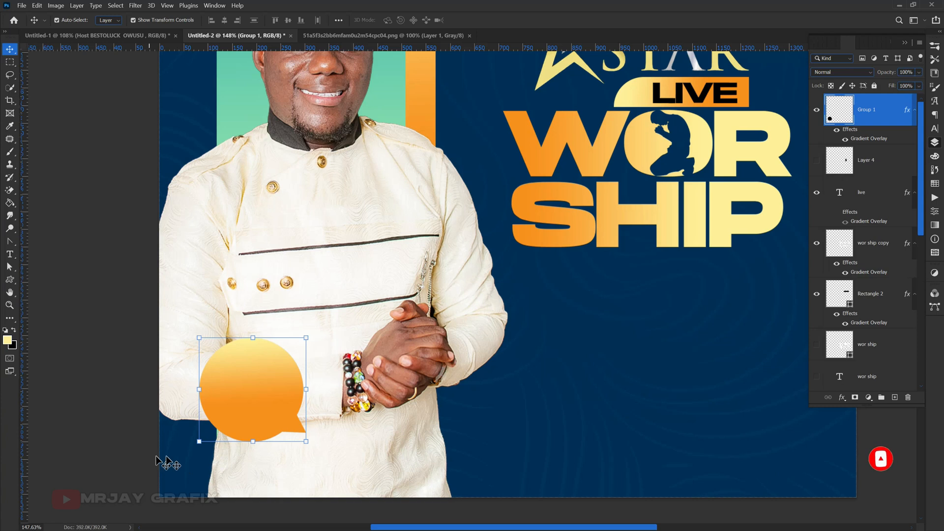
Deselect the speech bubble and close the praying silhouette image document
left_click(145, 433)
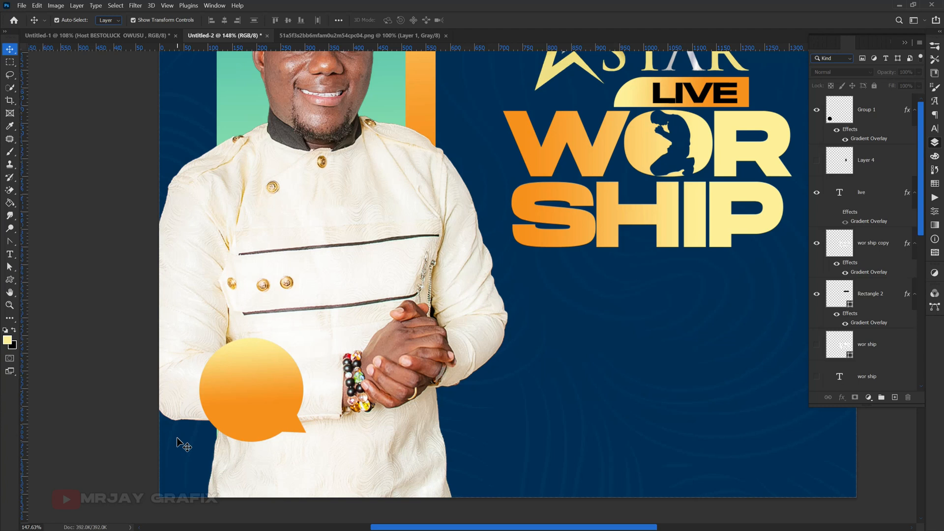
left_click(320, 35)
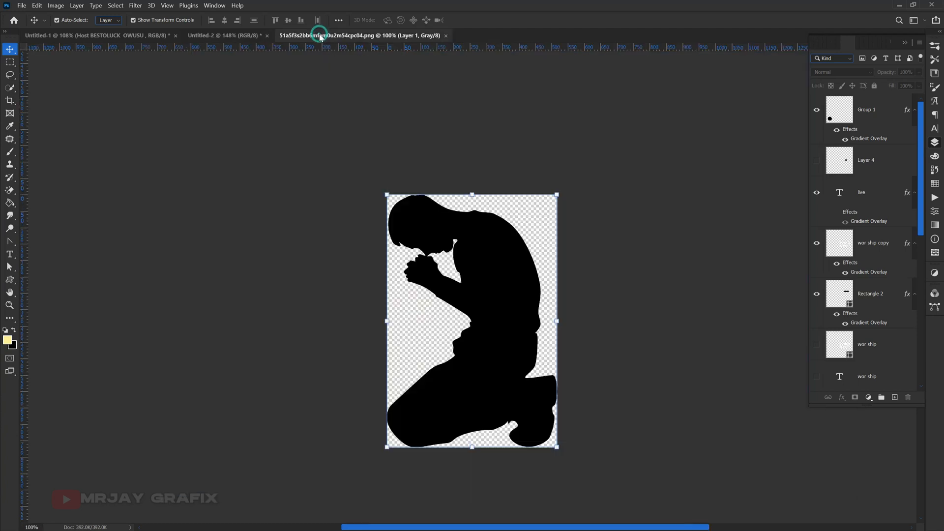
left_click(445, 36)
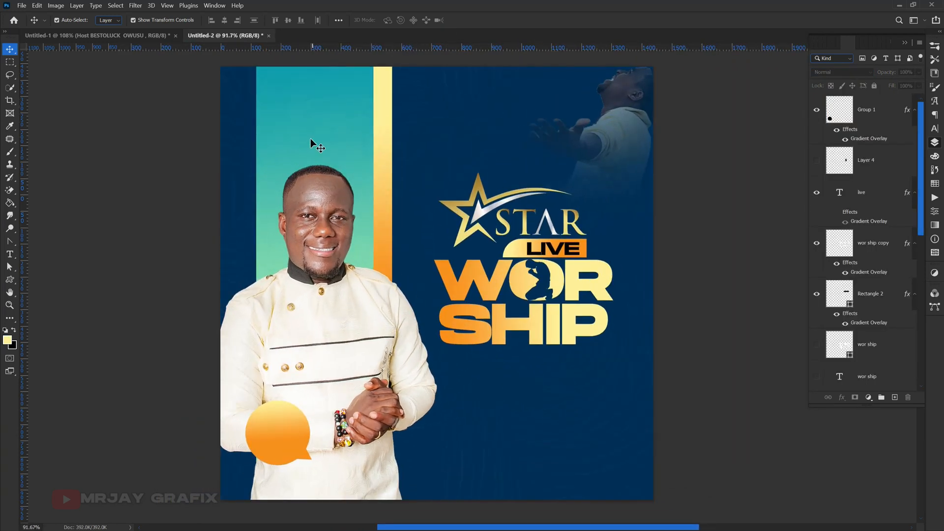
Duplicate the teal-green gradient rectangle, place the copy on the flyer's lower right area and shorten it into a small block
left_click(310, 141)
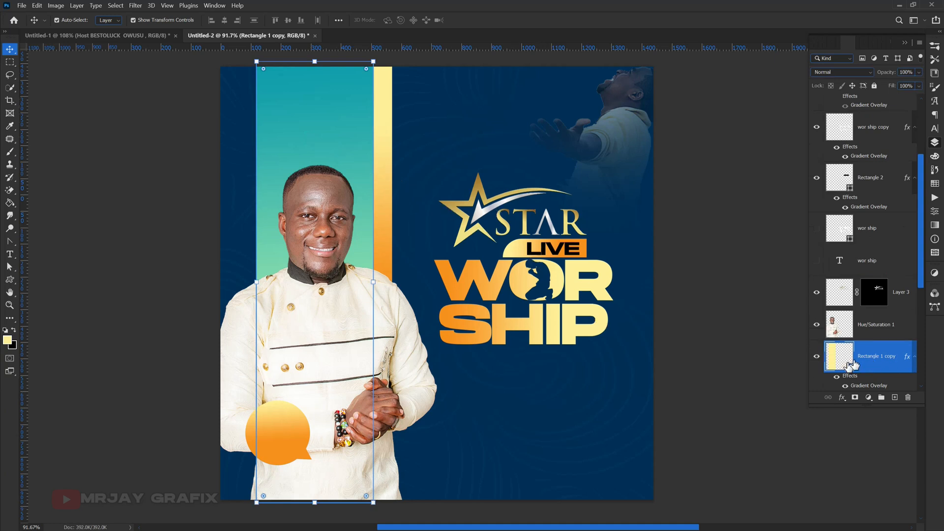
key("ctrl+j")
left_click_drag(352, 181, 565, 258)
key("ctrl+t")
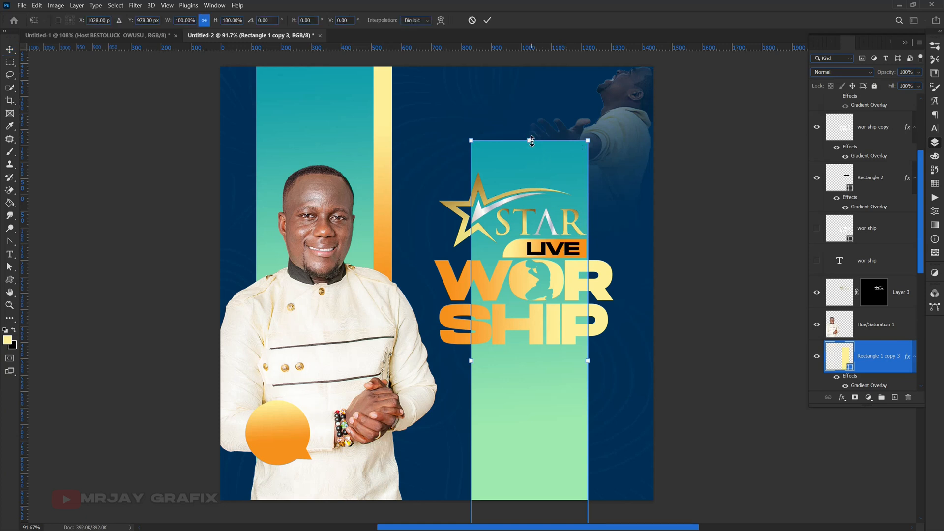
left_click_drag(531, 141, 528, 336)
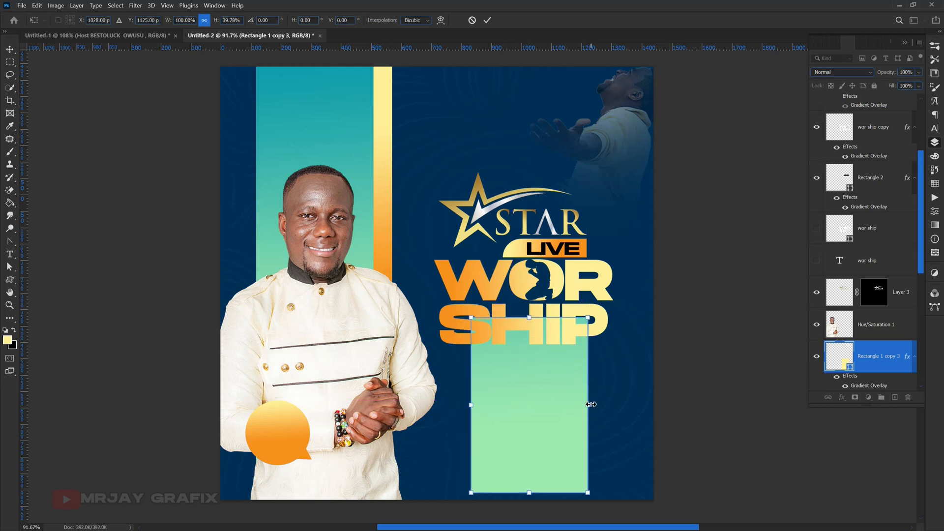
left_click_drag(529, 319, 528, 408)
key("Return")
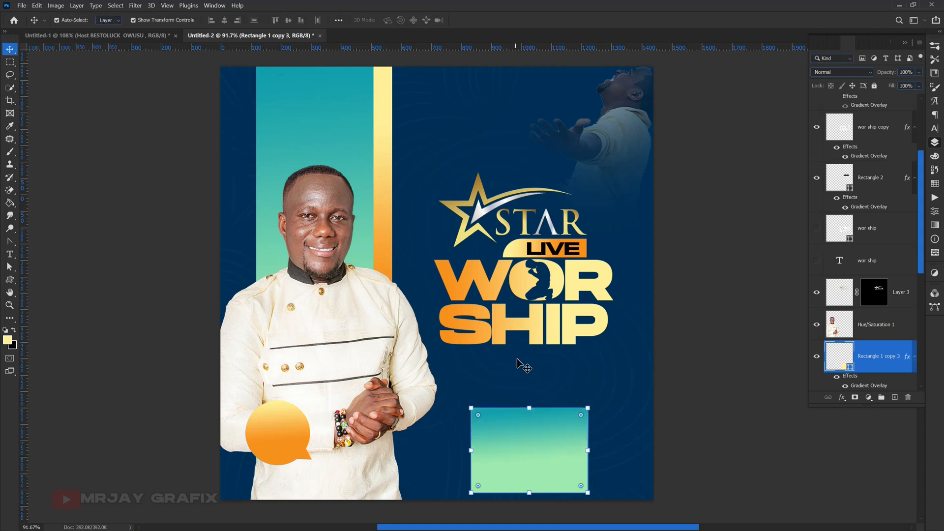
Select the whole STAR LIVE WORSHIP title lockup and move it up the flyer
left_click_drag(571, 362, 473, 210)
left_click(621, 143, "shift")
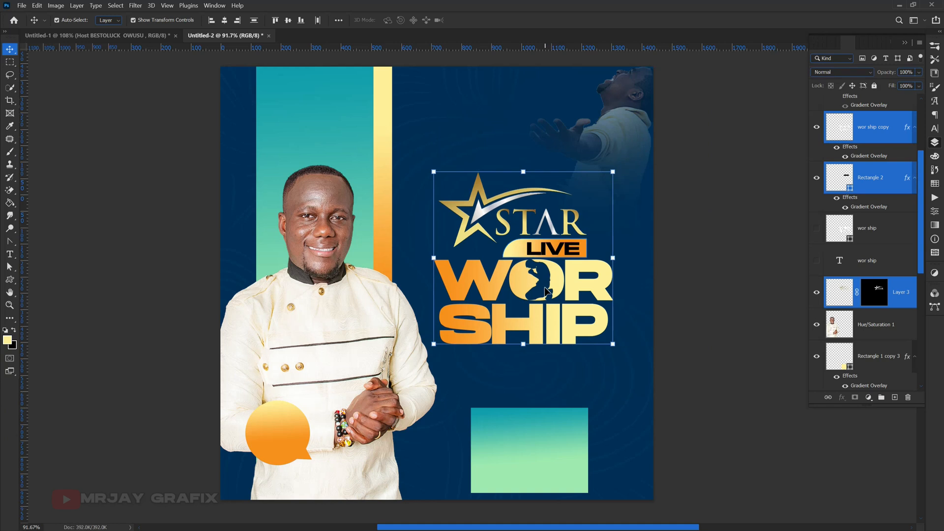
left_click_drag(556, 290, 559, 246)
Move the teal-green block up below the title and reduce its height to form a bar about 390 by 88 px
left_click(547, 413)
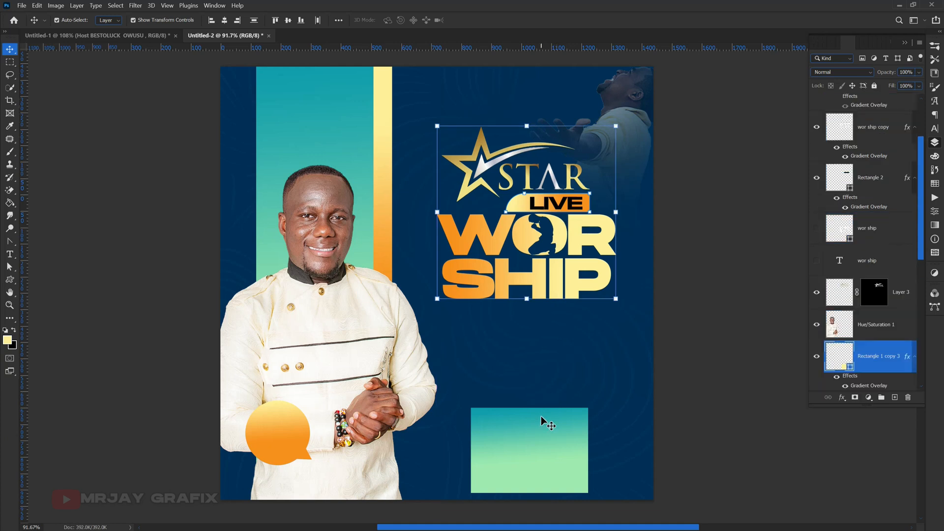
left_click_drag(536, 446, 534, 388)
key("ctrl+t")
left_click_drag(524, 433, 526, 384)
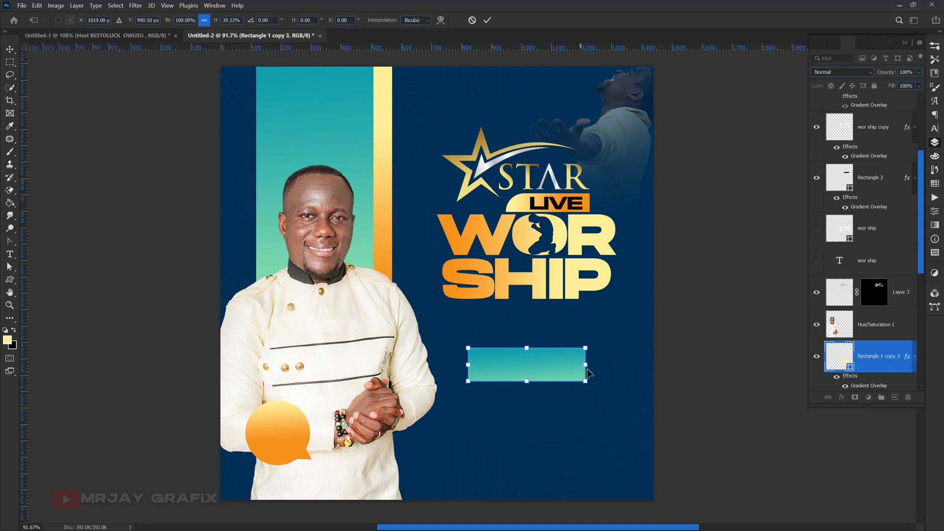
key("Return")
key("ctrl+t")
left_click_drag(526, 382, 520, 378)
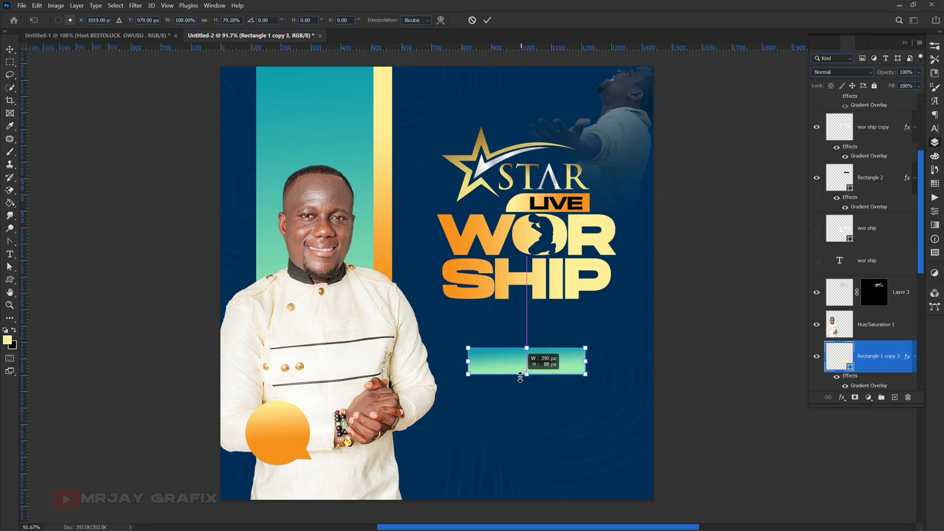
key("Return")
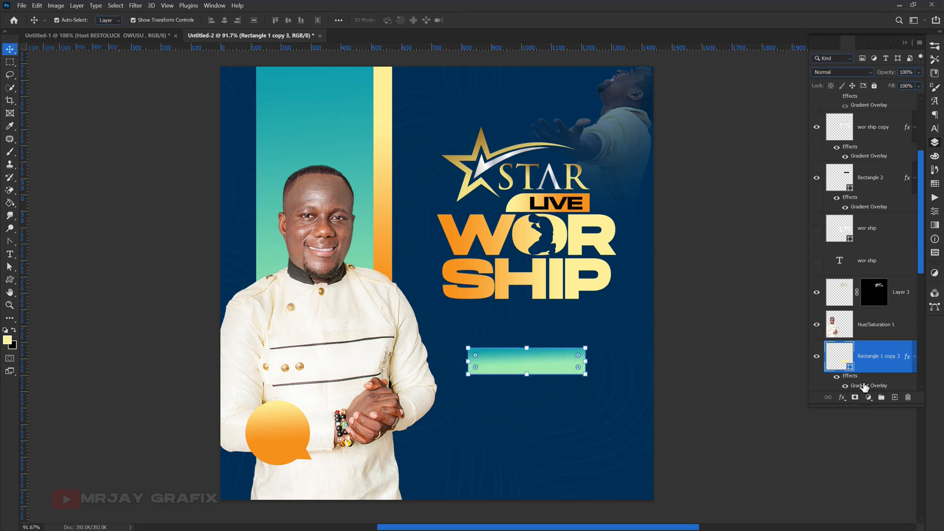
Set the bar's gradient overlay angle to -1° so green runs horizontally into teal
double_click(863, 386)
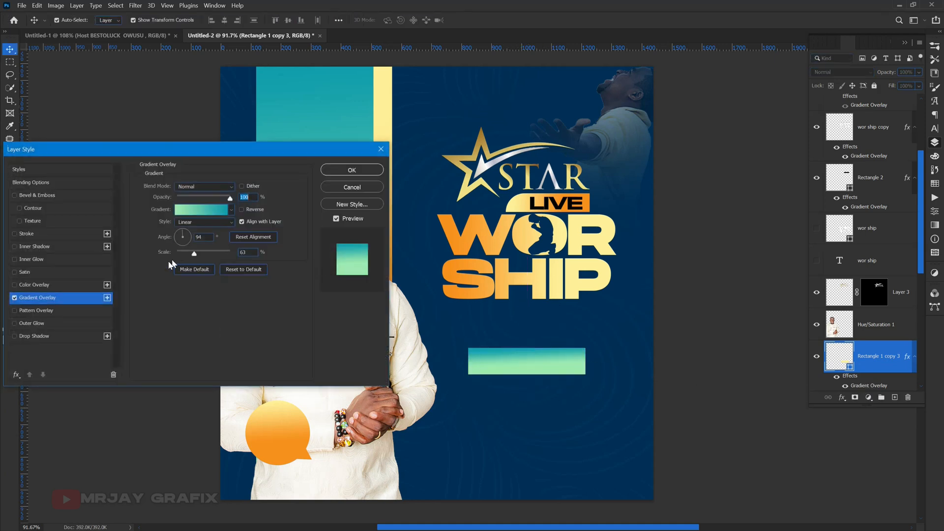
left_click_drag(184, 239, 189, 238)
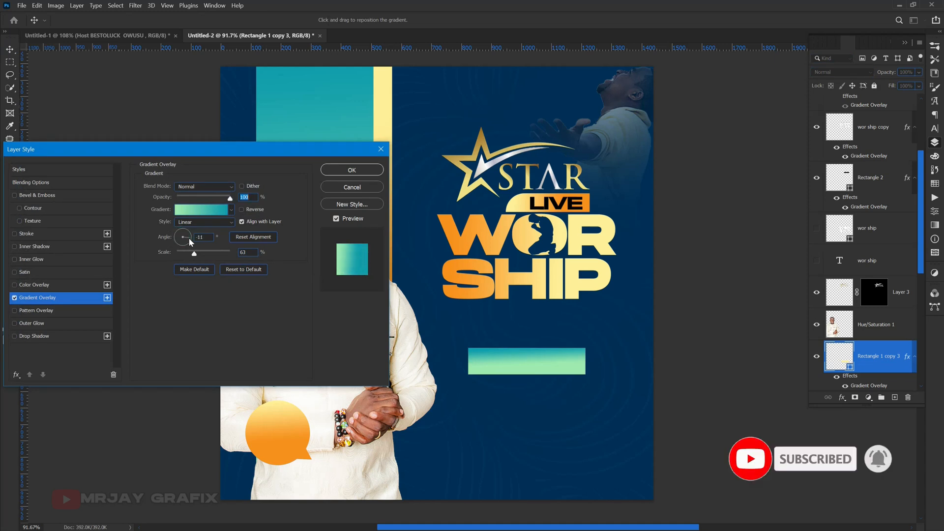
double_click(198, 237)
left_click(347, 170)
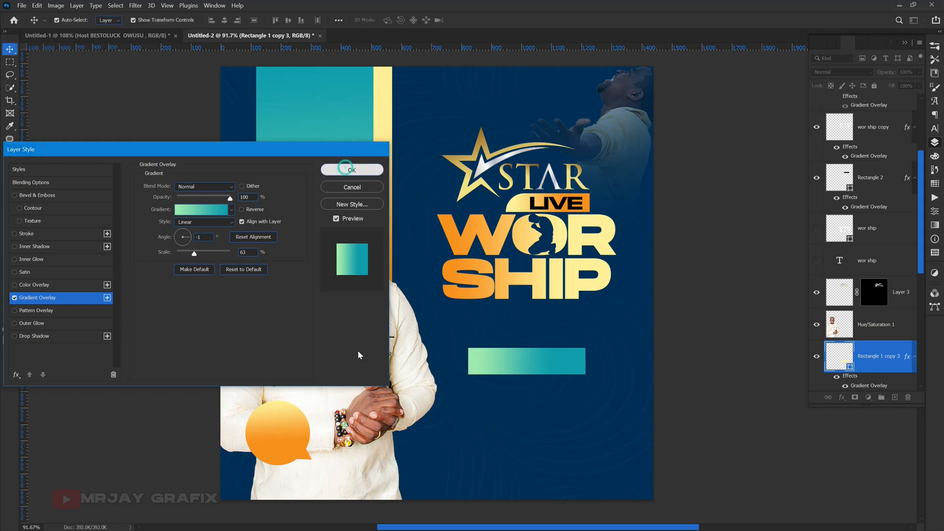
left_click(480, 381)
Duplicate the gradient bar and narrow the copy to about 4.87% width as a thin strip just beyond the bar's left end
scroll(480, 376, "up", 6)
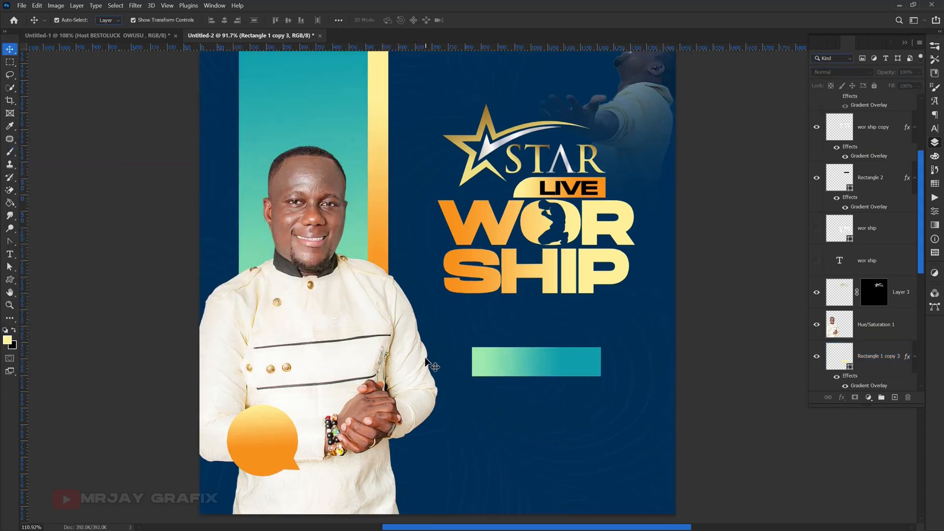
left_click(480, 370)
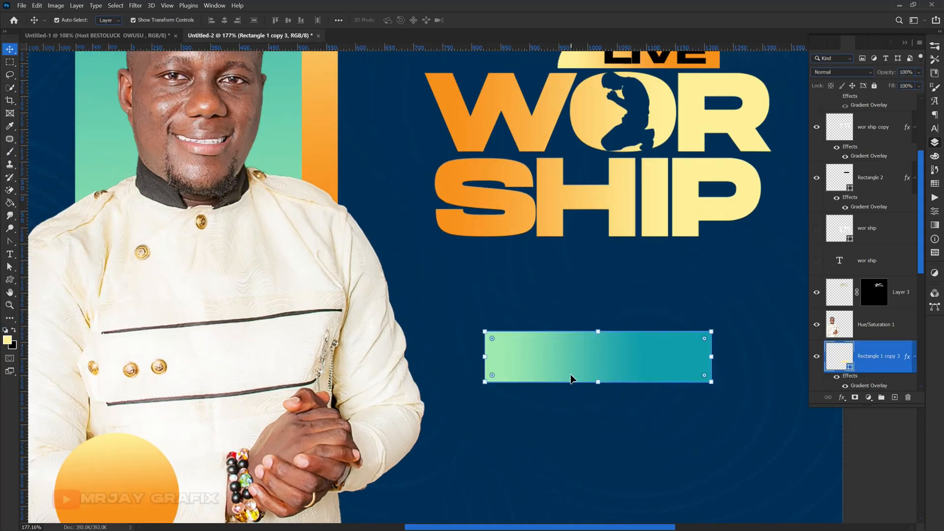
key("ctrl+j")
key("ctrl+t")
left_click_drag(711, 358, 474, 367)
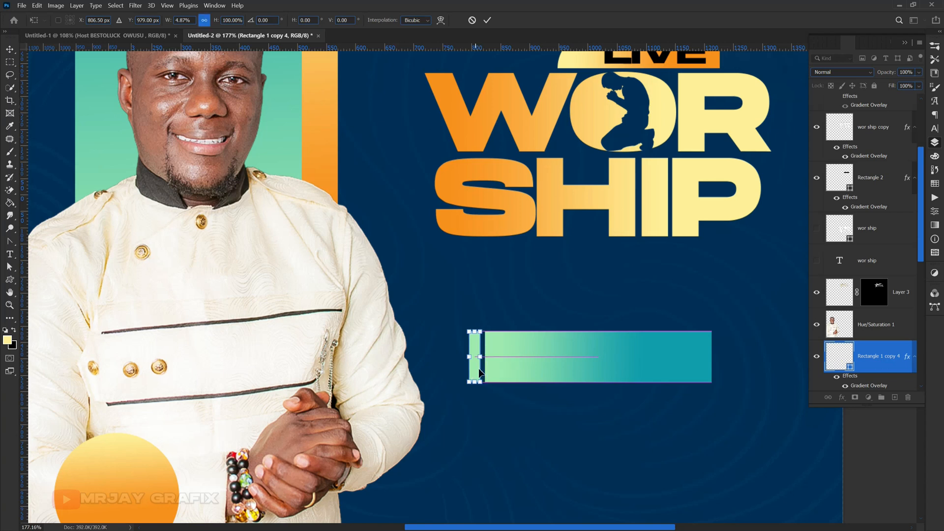
key("Return")
left_click(479, 410)
Hide the thin strip's gradient overlay and fill it with the light green sampled from the bar's left end
left_click(471, 367)
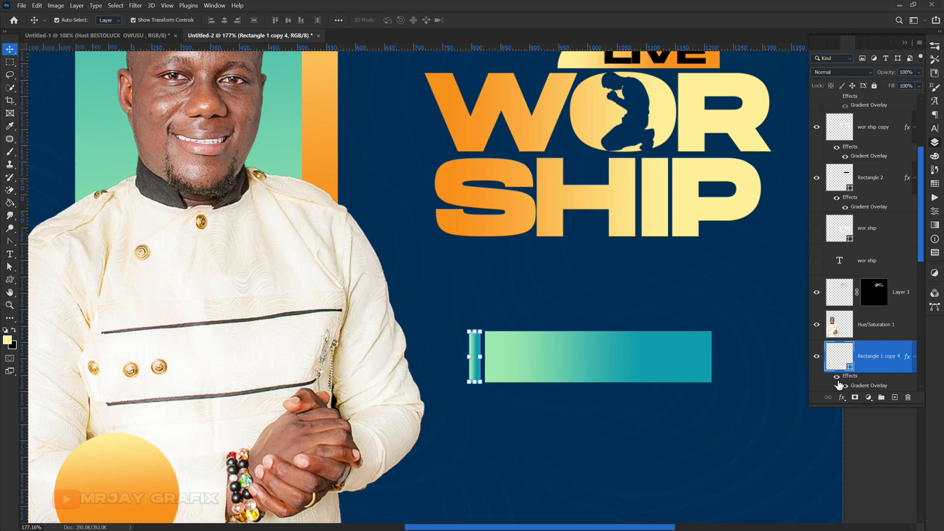
left_click(841, 385)
double_click(850, 368)
left_click(489, 374)
key("Return")
left_click(449, 440)
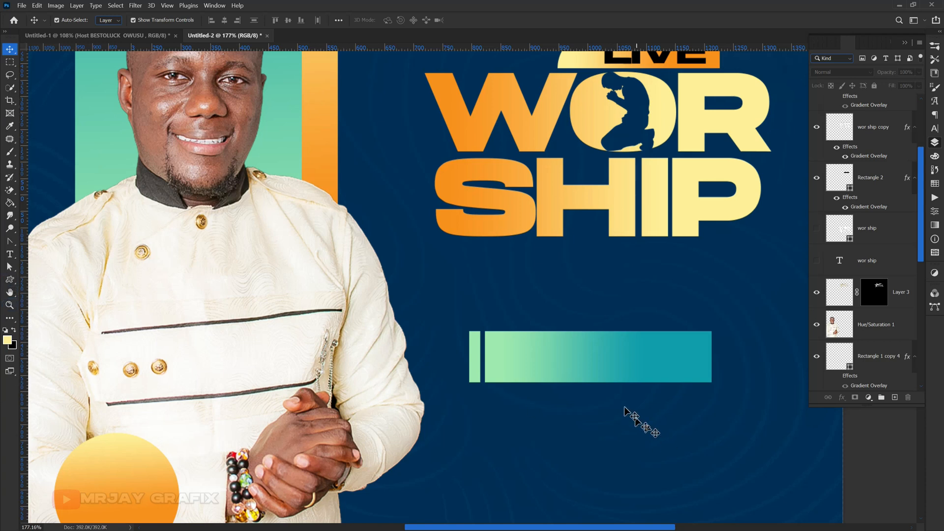
Add a new layer above the bar and draw a solid triangle about 54 by 47 px at the bar's right end
left_click(618, 373)
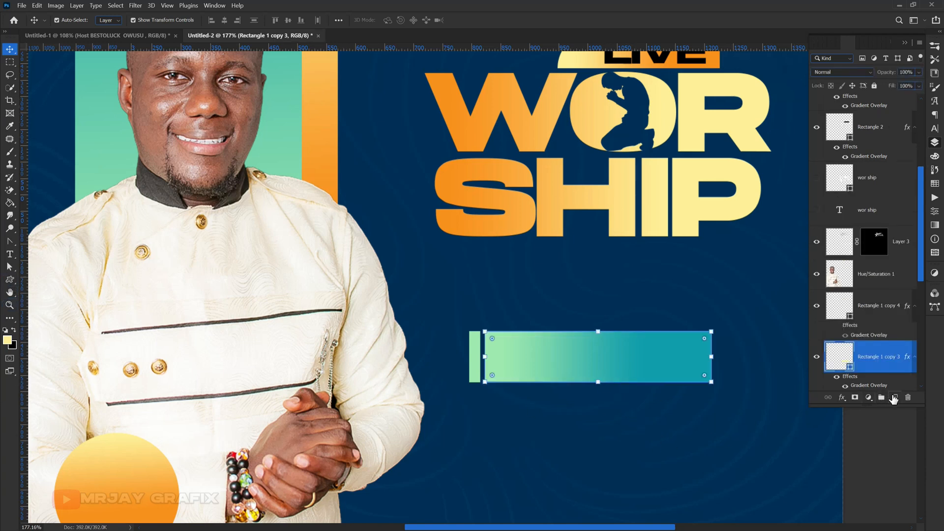
left_click_drag(9, 280, 49, 338)
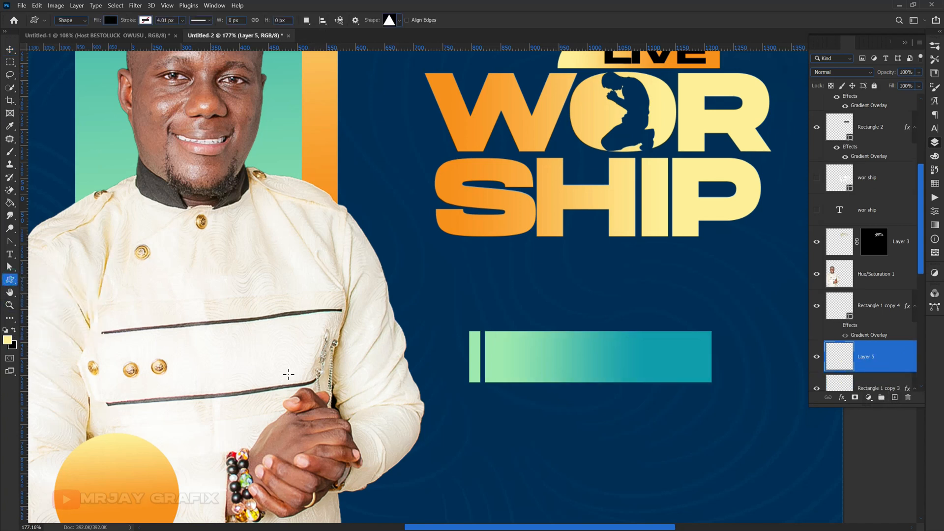
scroll(411, 334, "down", 2)
scroll(663, 371, "up", 2)
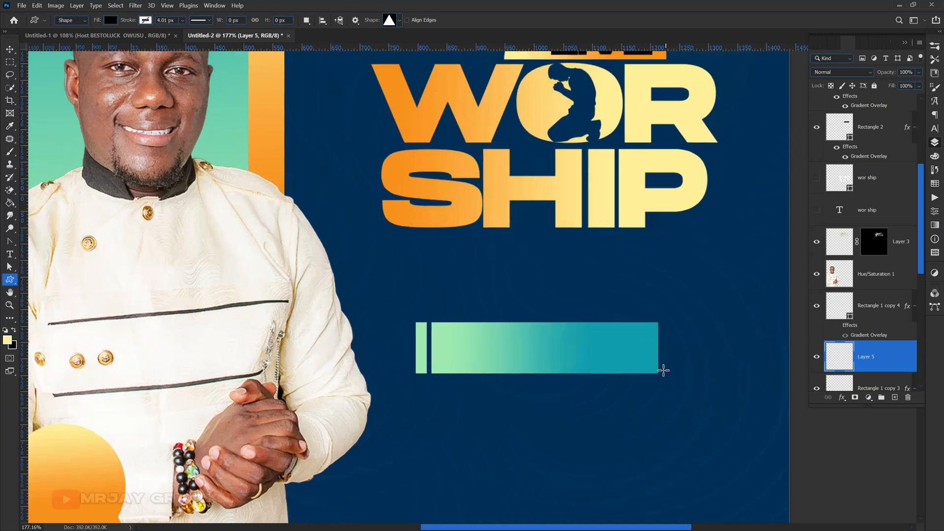
left_click_drag(648, 340, 679, 365)
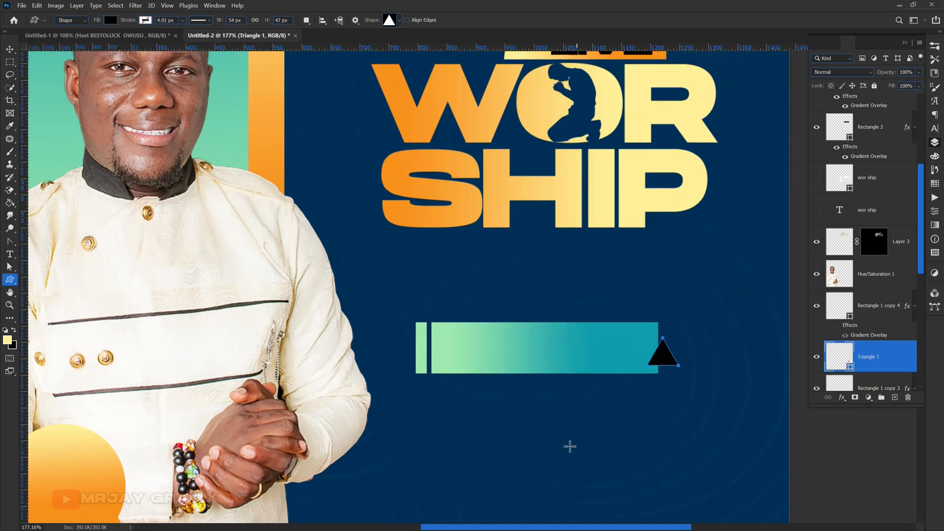
Rotate the triangle to point right and position it so its tip sticks out past the bar's right end
key("v")
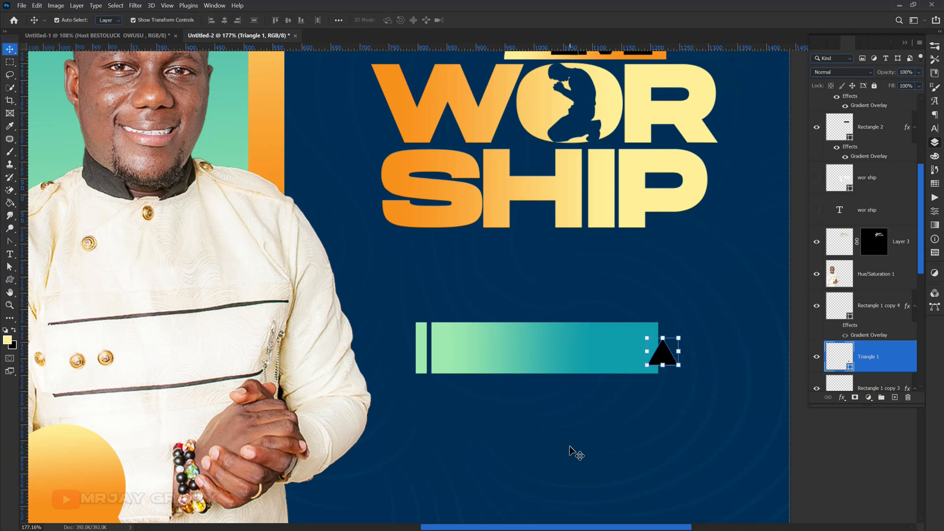
left_click(679, 337)
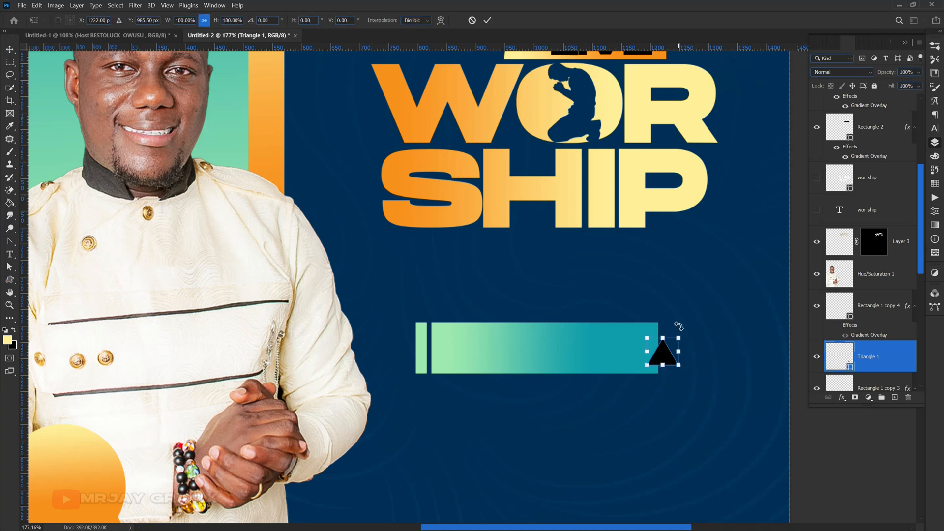
left_click_drag(679, 326, 659, 349)
key("Return")
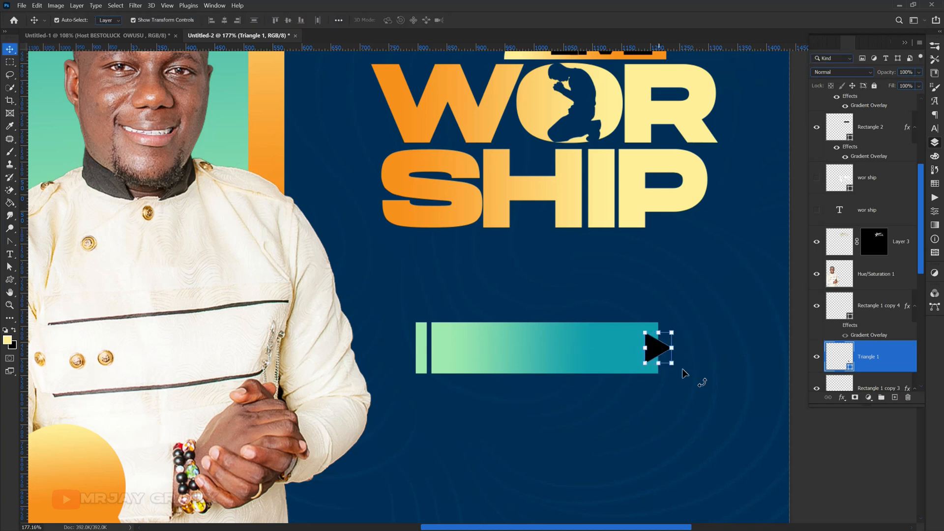
Fill the triangle with the bar's teal colour, 109dae
double_click(850, 369)
left_click_drag(581, 183, 310, 51)
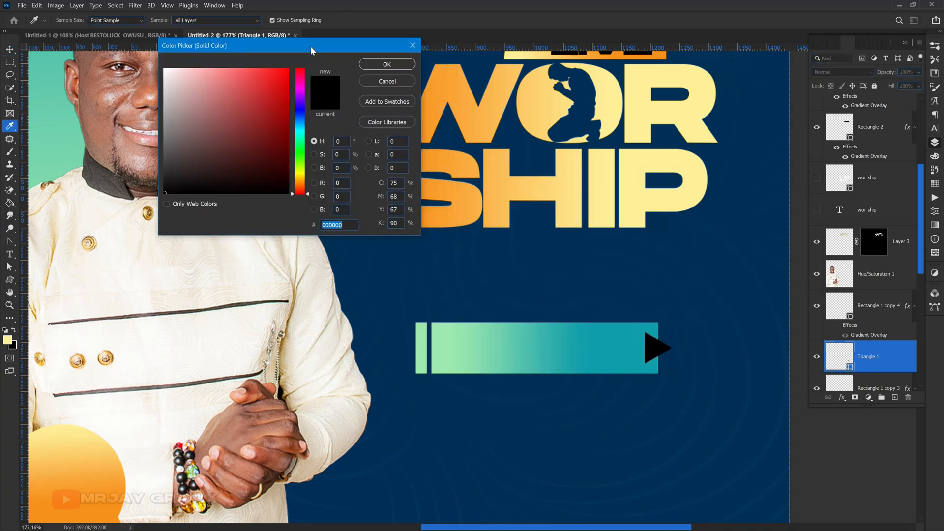
left_click(645, 351)
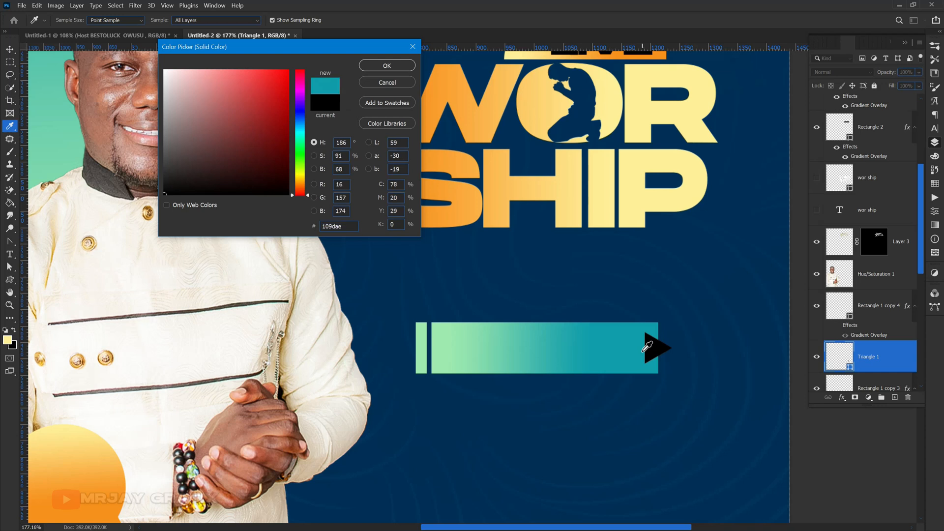
left_click(384, 69)
left_click(473, 424)
Group the thin strip, triangle and gradient bar and merge them into one layer
left_click_drag(402, 337, 701, 363)
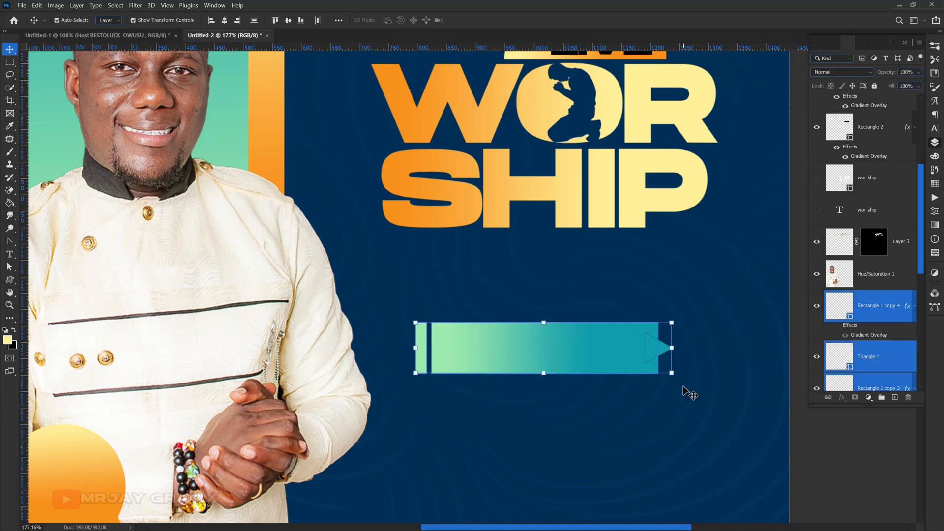
key("ctrl")
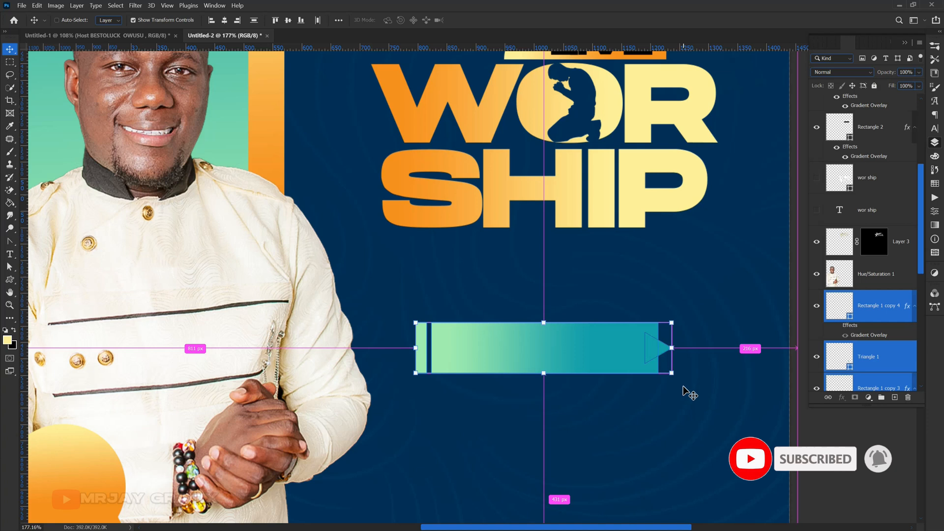
key("ctrl+g")
key("ctrl+e")
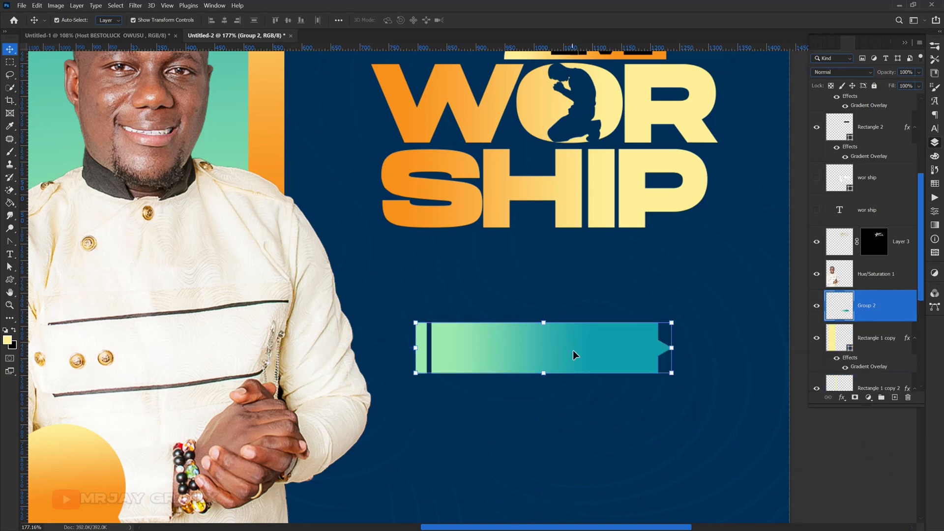
Duplicate the merged arrow bar directly below the original and nudge the copy up to narrow the gap
left_click_drag(574, 350, 574, 414)
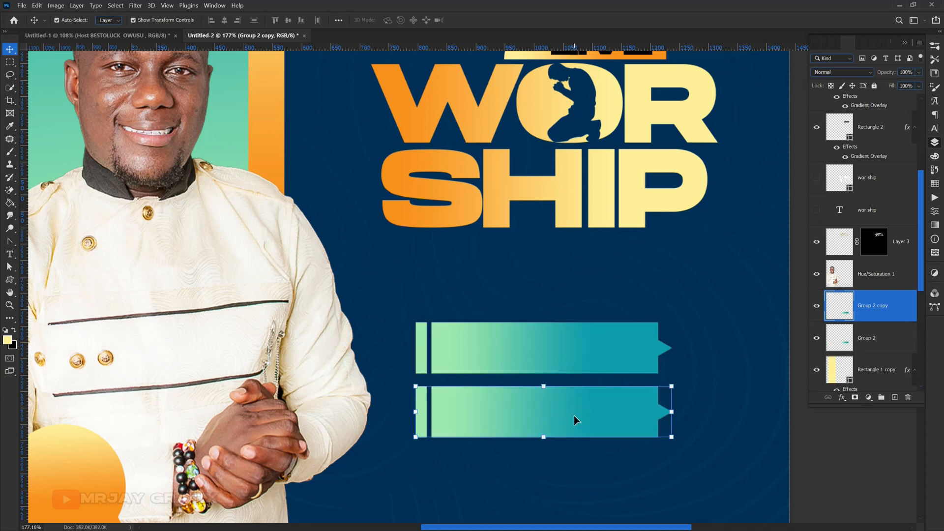
key("Up")
key("Up")
key("Up")
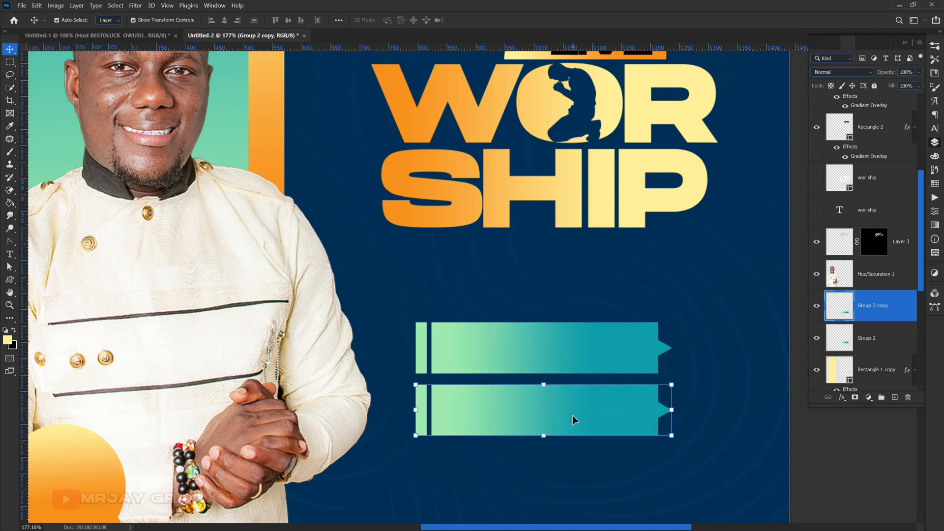
key("Up")
key("Up")
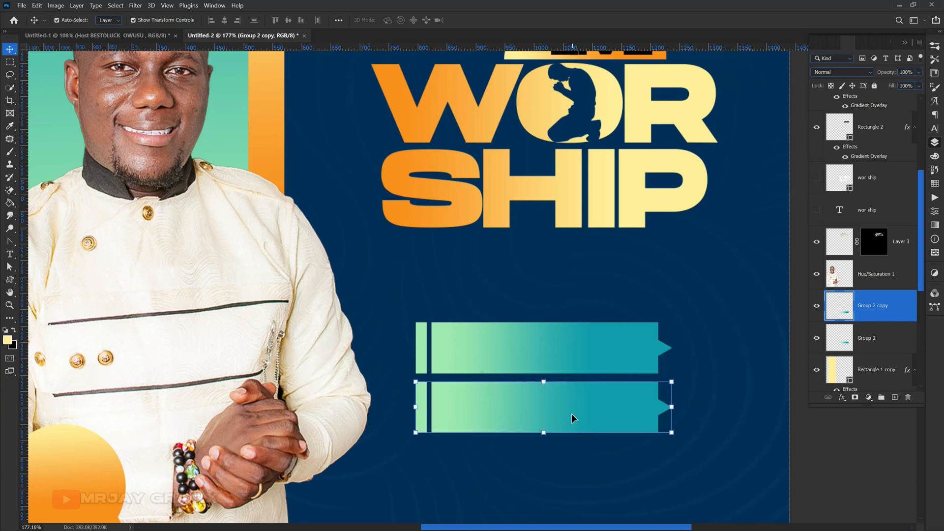
Duplicate the lower arrow bar directly below it to make a stack of three evenly spaced bars
left_click_drag(555, 411, 557, 473)
left_click(543, 317)
scroll(542, 316, "down", 4)
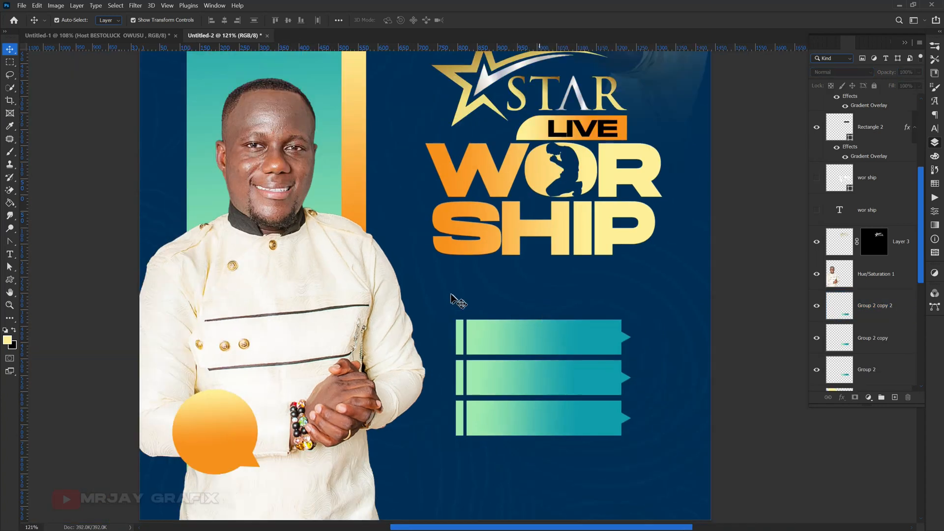
scroll(449, 298, "up", 3)
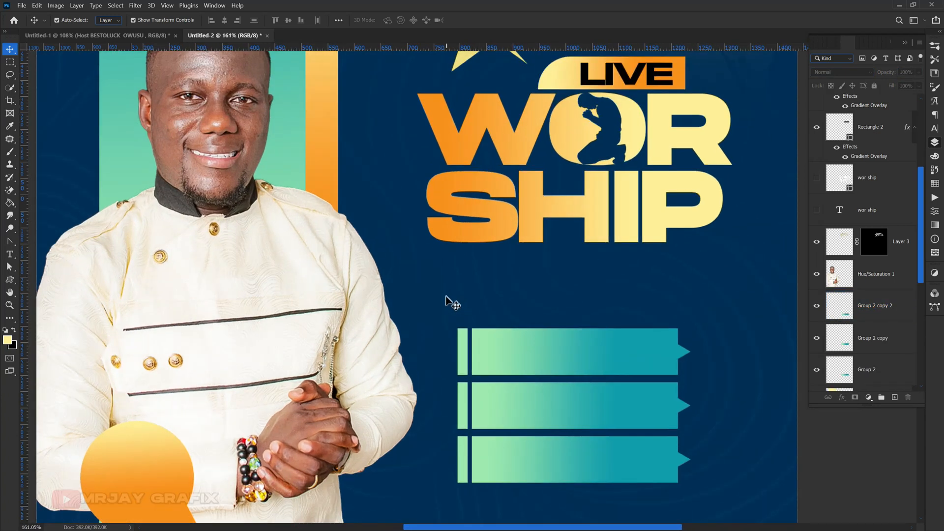
Copy the LIVE text to just above the arrow bars and change the copy's wording to TUNE IN
left_click(642, 78)
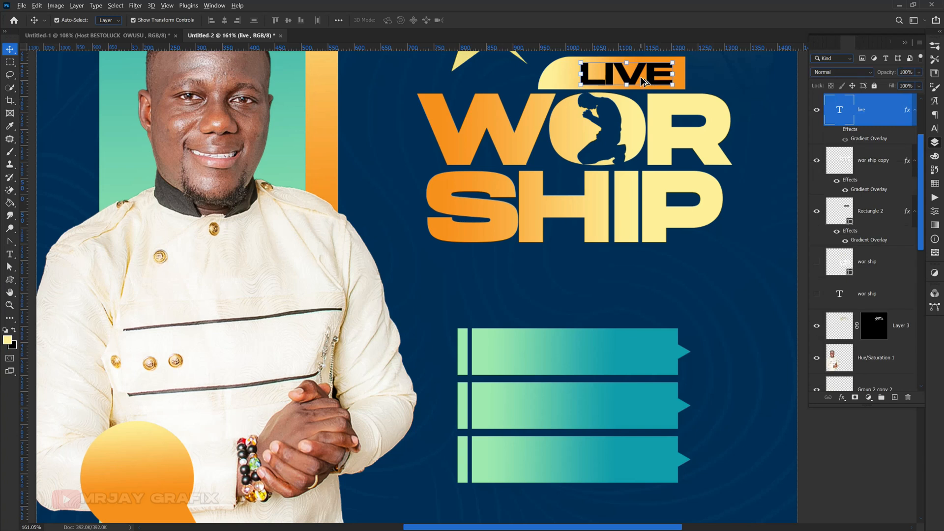
left_click_drag(640, 75, 529, 312)
double_click(529, 309)
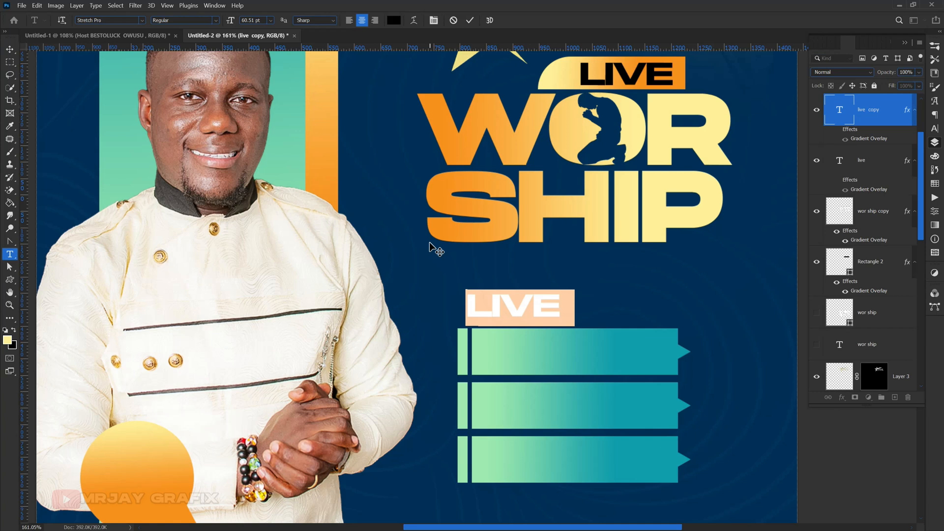
type("TUNE IN")
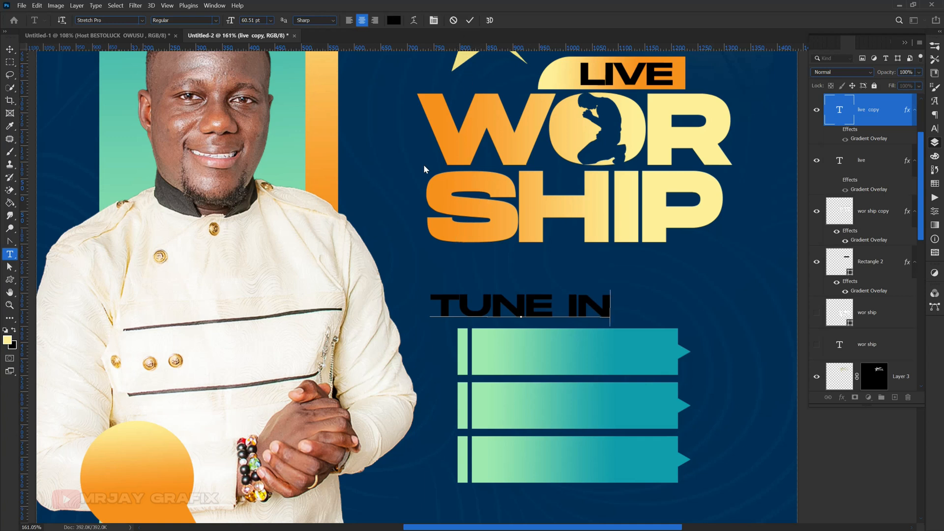
Colour the TUNE IN text white, ffffff, and position it centred above the arrow bars
left_click_drag(611, 304, 198, 297)
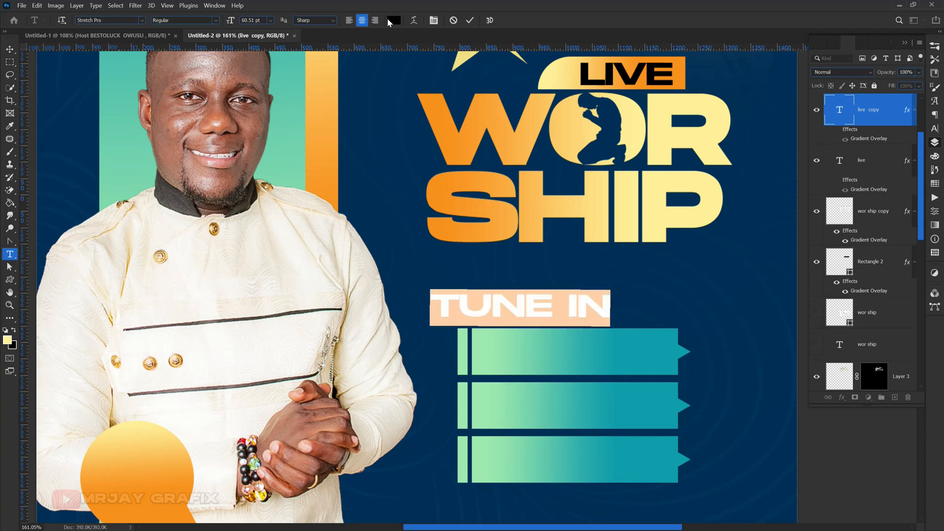
left_click(394, 22)
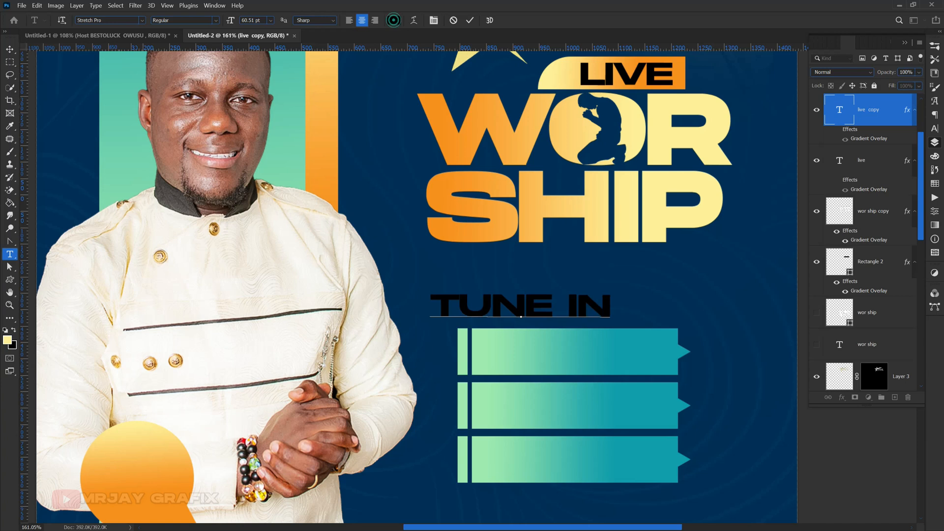
left_click_drag(187, 77, 165, 70)
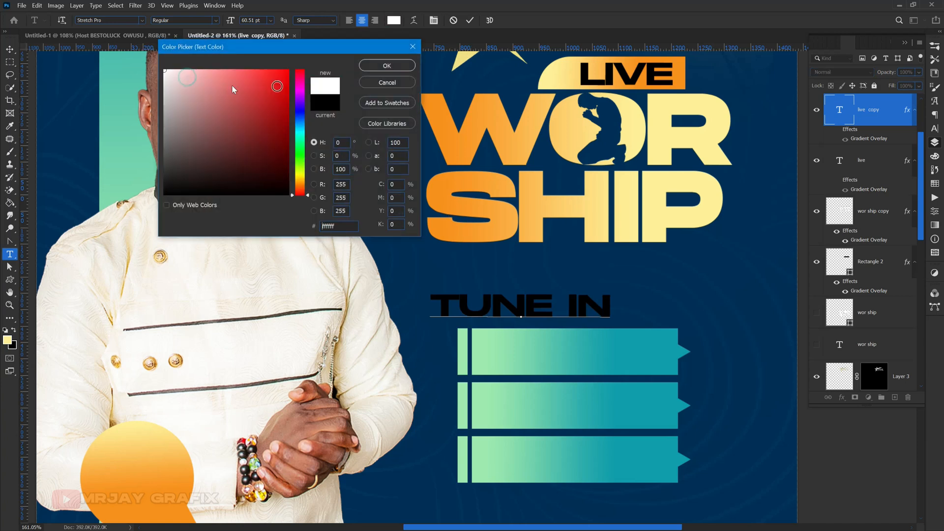
left_click(379, 68)
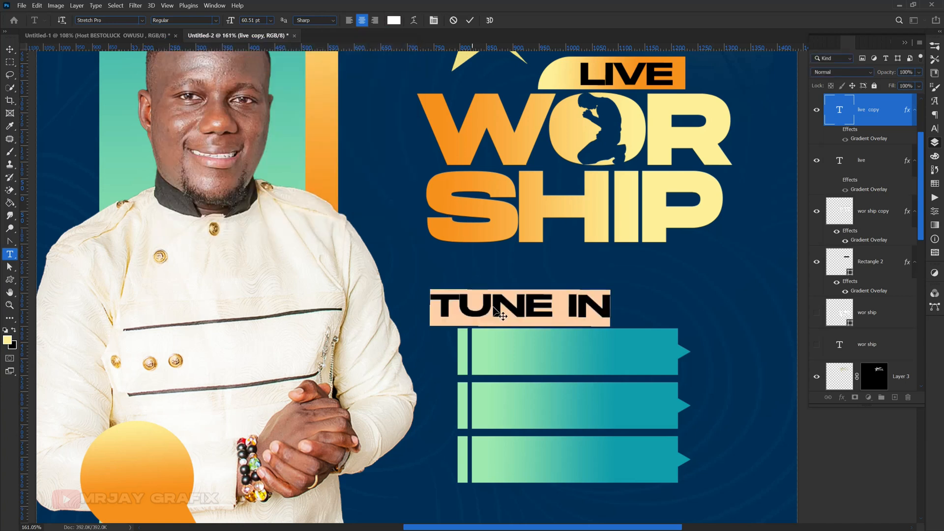
left_click(469, 22)
key("v")
left_click_drag(466, 306, 509, 291)
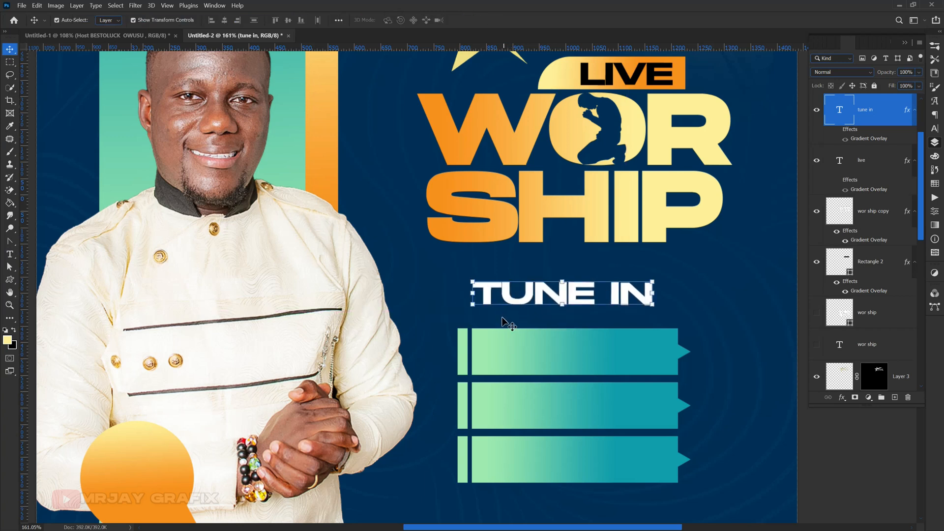
Duplicate the TUNE IN text slightly below the original and change the copy's wording to THIS & EVERY
left_click(432, 299)
left_click(525, 298)
left_click_drag(526, 301, 522, 315)
double_click(522, 314)
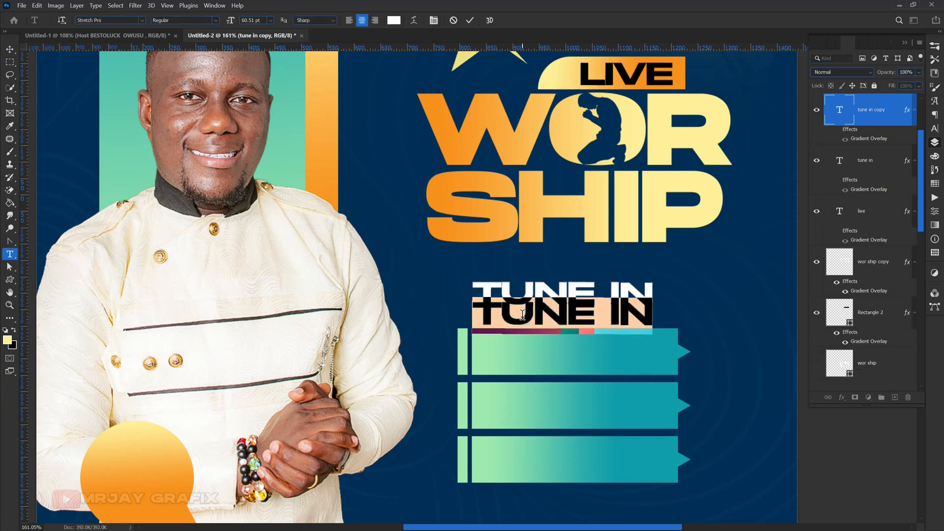
type("THIS")
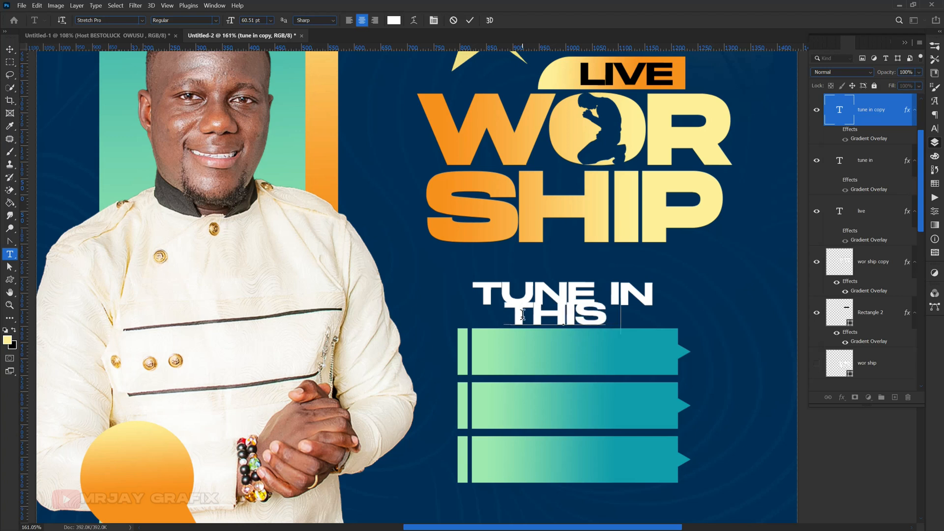
type(" %")
key("BackSpace")
key("BackSpace")
type("&")
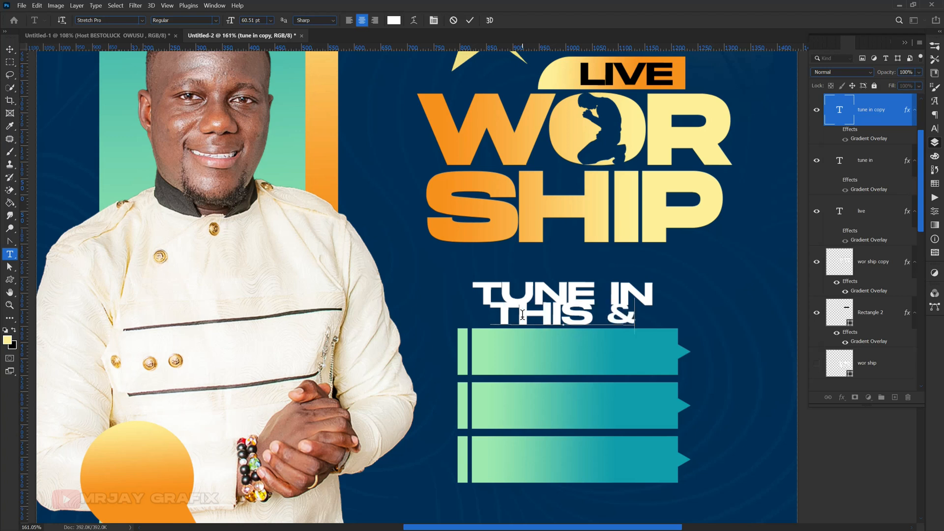
type(" EVERY")
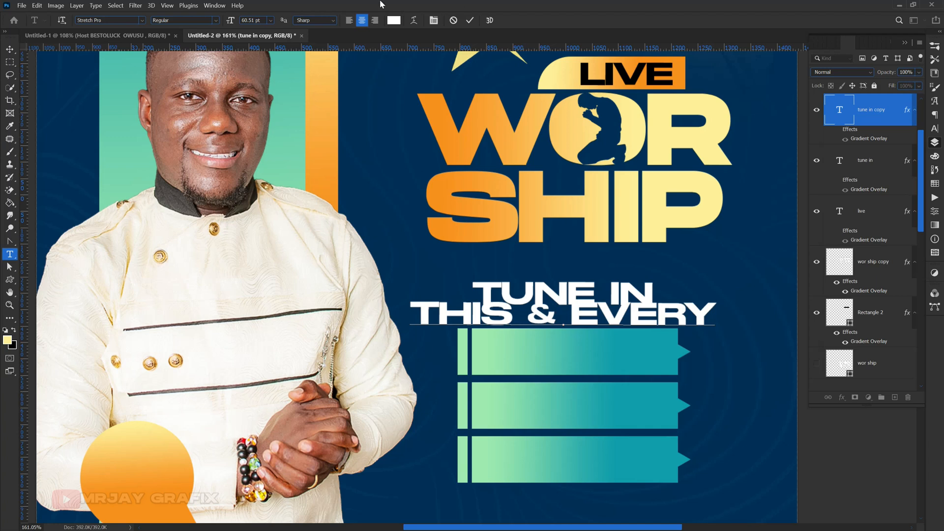
left_click(468, 21)
key("v")
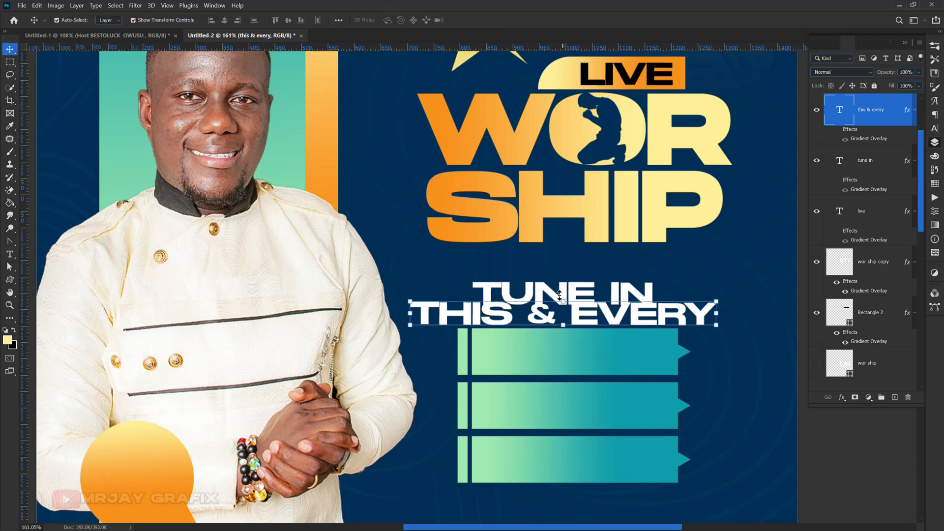
Move TUNE IN up clear of the second line and scale THIS & EVERY down to roughly the width of TUNE IN
left_click_drag(553, 295, 550, 285)
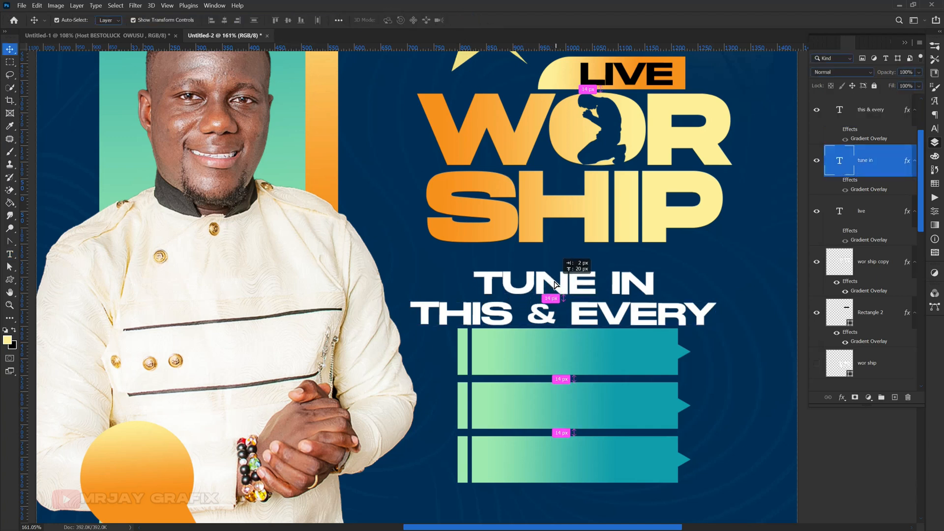
left_click(552, 317)
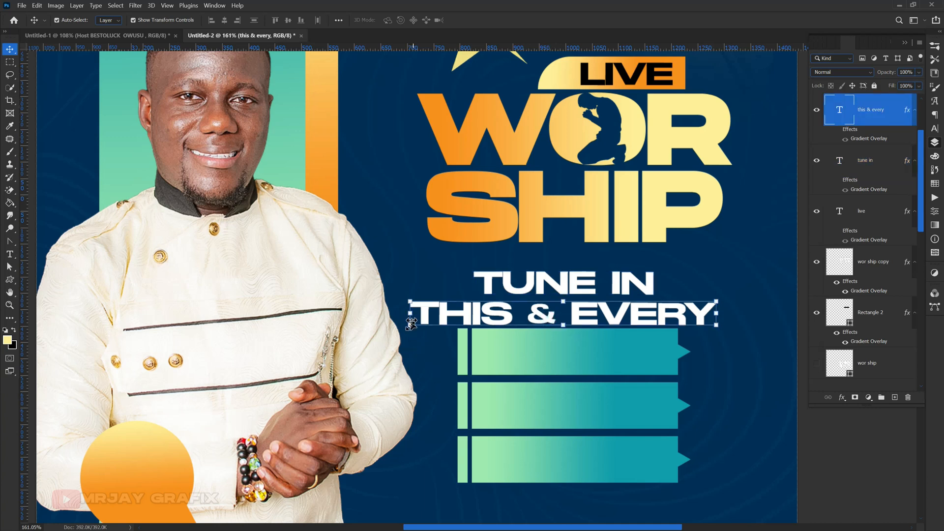
key("ctrl+t")
left_click_drag(410, 326, 497, 318)
key("Return")
Set the THIS & EVERY text in the Autograf PERSONAL USE ONLY script font and turn off All Caps
double_click(497, 318)
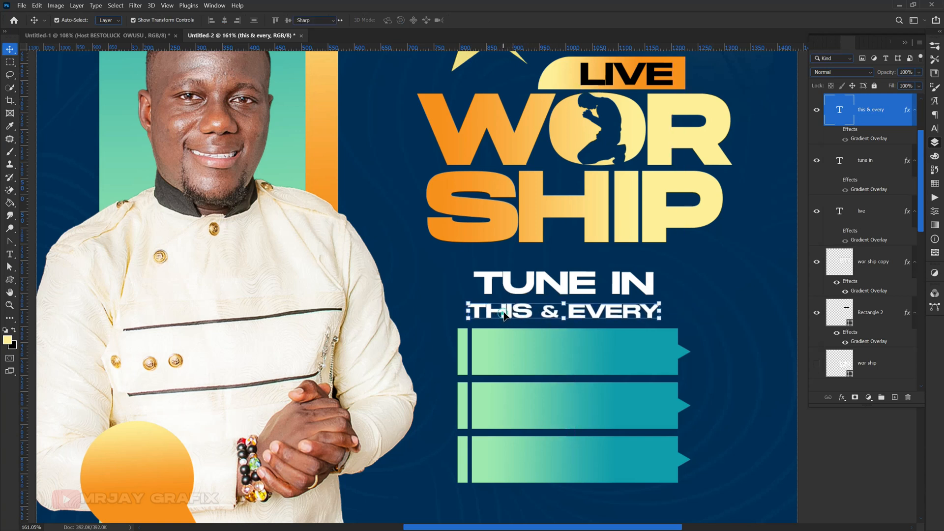
left_click(114, 20)
type("au")
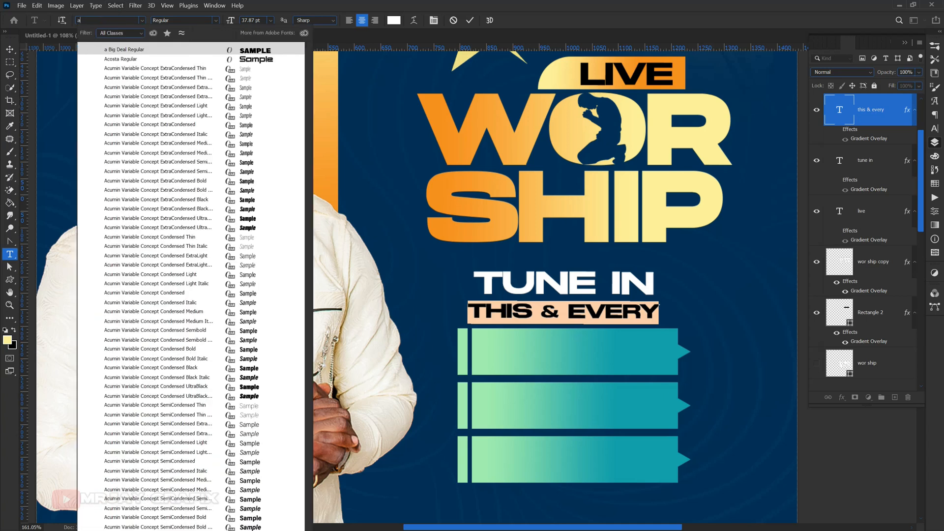
key("Down")
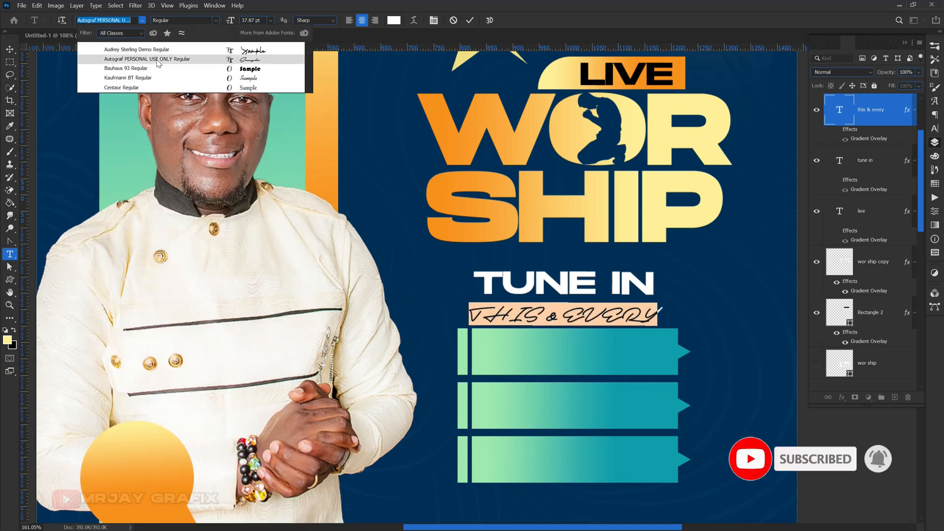
key("Return")
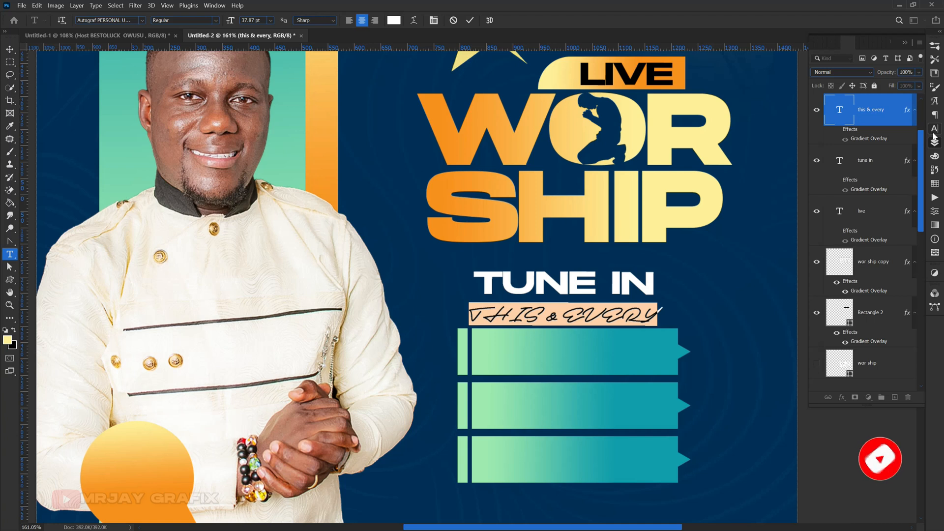
left_click(934, 128)
left_click(856, 116)
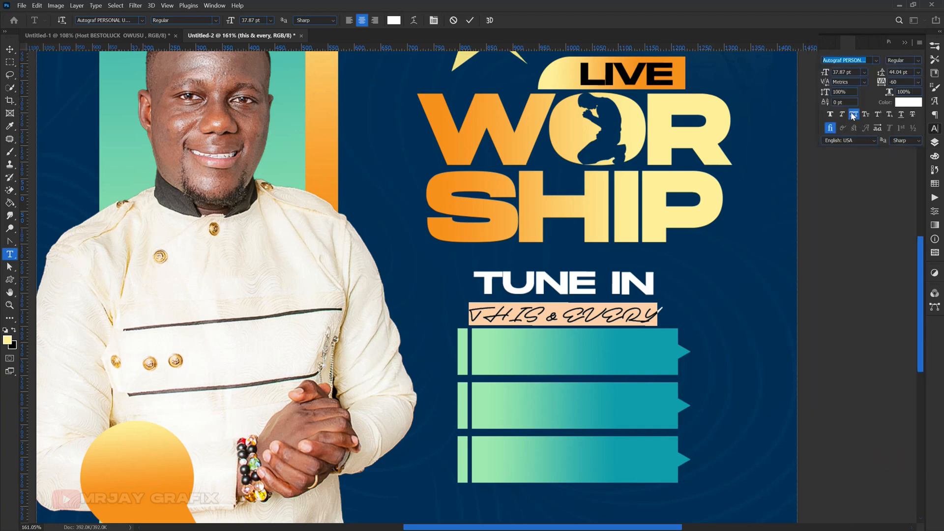
left_click(521, 314)
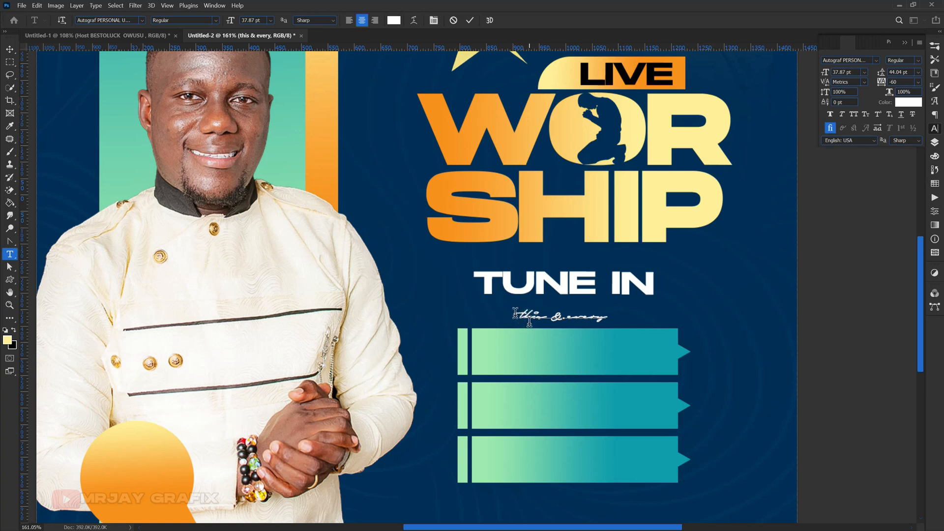
left_click(470, 21)
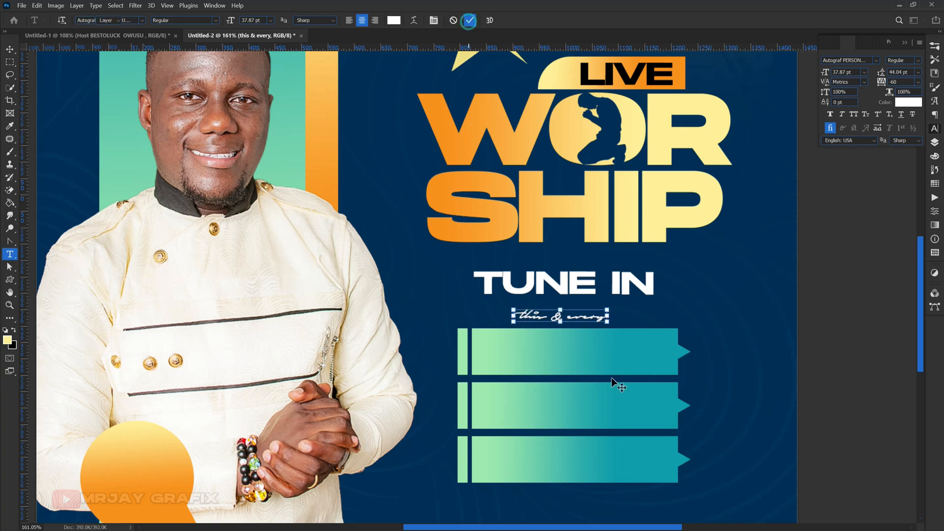
Enlarge the script line to about 248% and fit it between TUNE IN and the top arrow bar
key("ctrl+t")
left_click_drag(607, 303, 688, 283)
left_click_drag(513, 324, 456, 348)
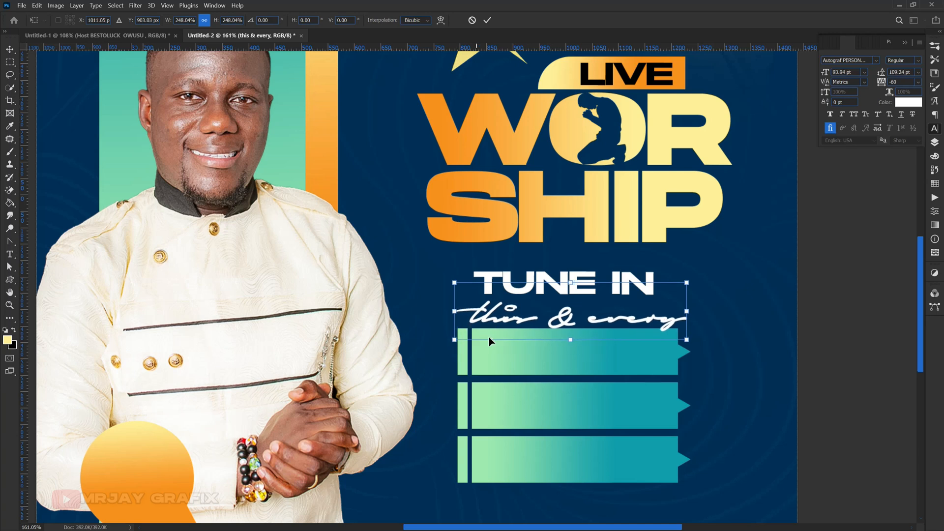
key("Return")
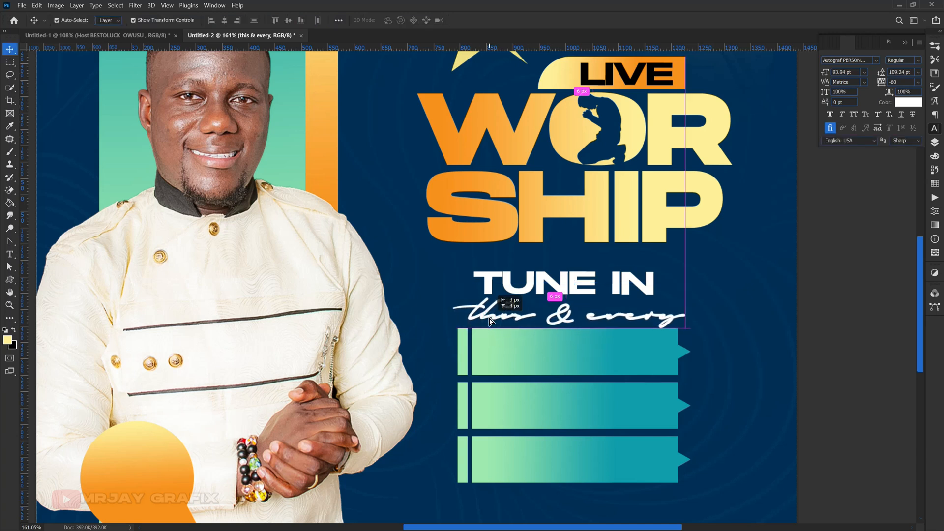
Retype the initial letters of the script line as capitals so it reads "This &Every"
key("t")
left_click(468, 315)
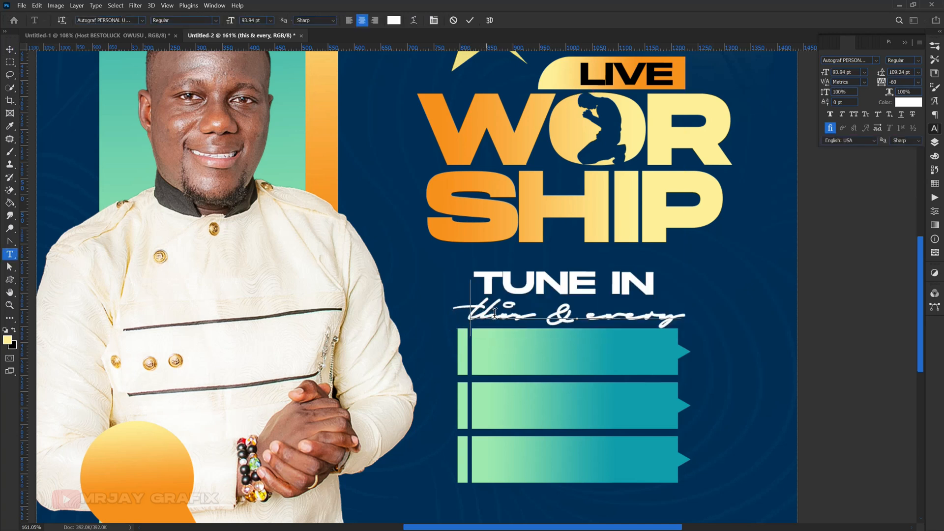
key("shift+Right")
key("shift+Right")
key("shift+Right")
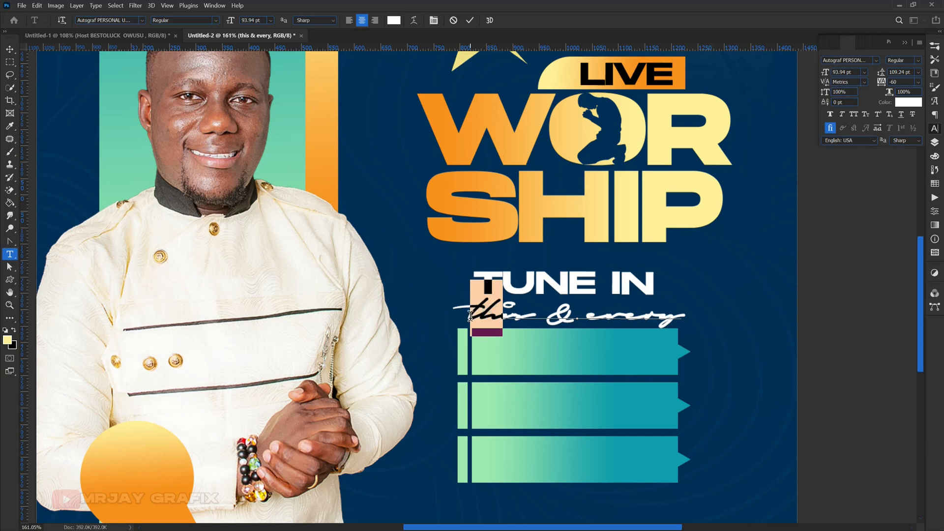
type("V")
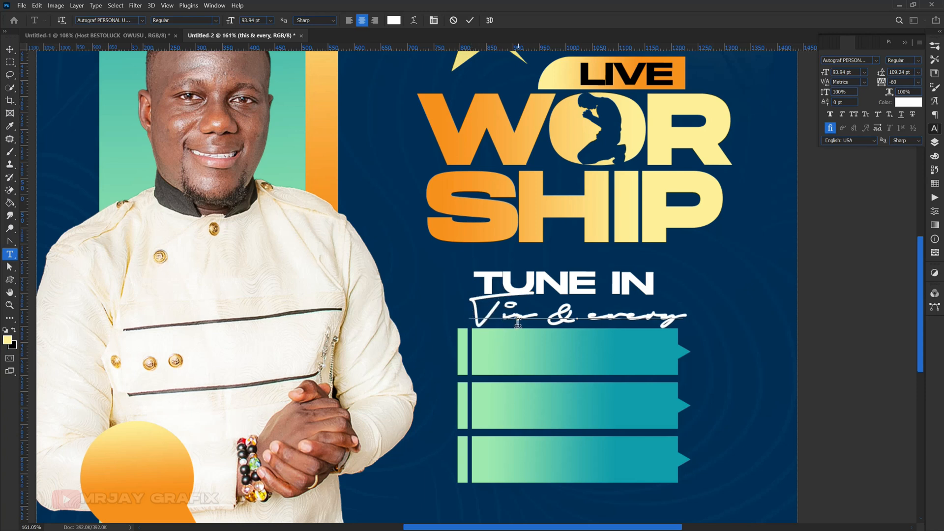
type("h")
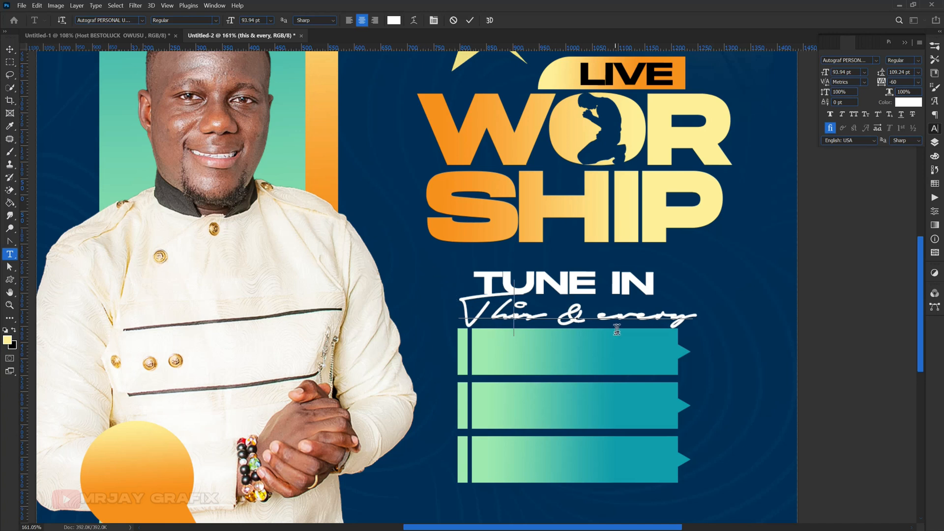
left_click_drag(621, 313, 588, 311)
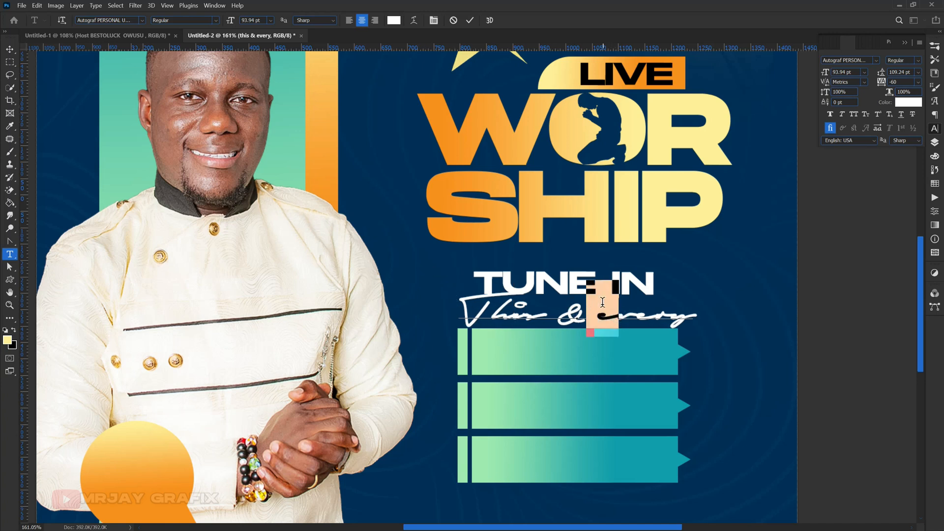
type("E")
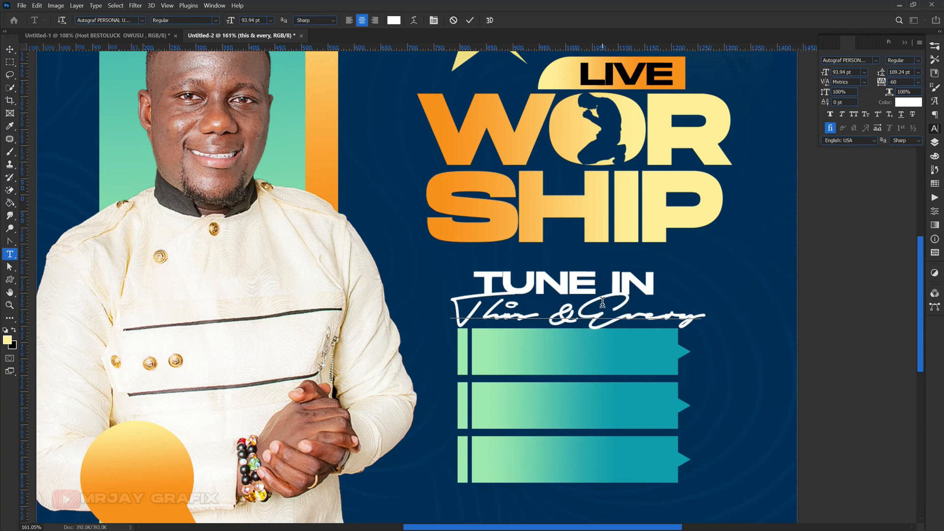
key("ctrl+Return")
Move the TUNE IN text up slightly to make room for the script line's tall capitals
key("v")
left_click(476, 261)
left_click(496, 284)
left_click_drag(496, 279, 496, 272)
Copy the layer style of the teal-green gradient rectangle behind the portrait
left_click(525, 355)
left_click(934, 142)
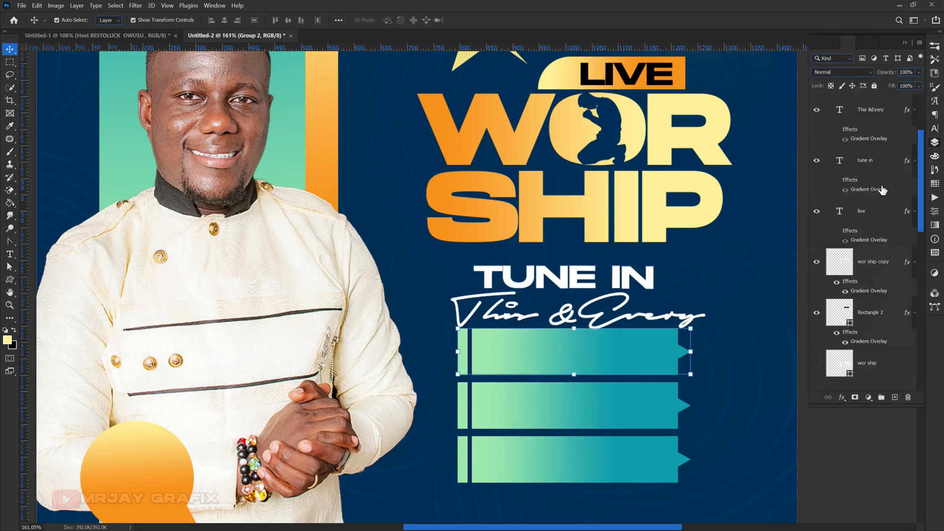
scroll(852, 289, "up", 4)
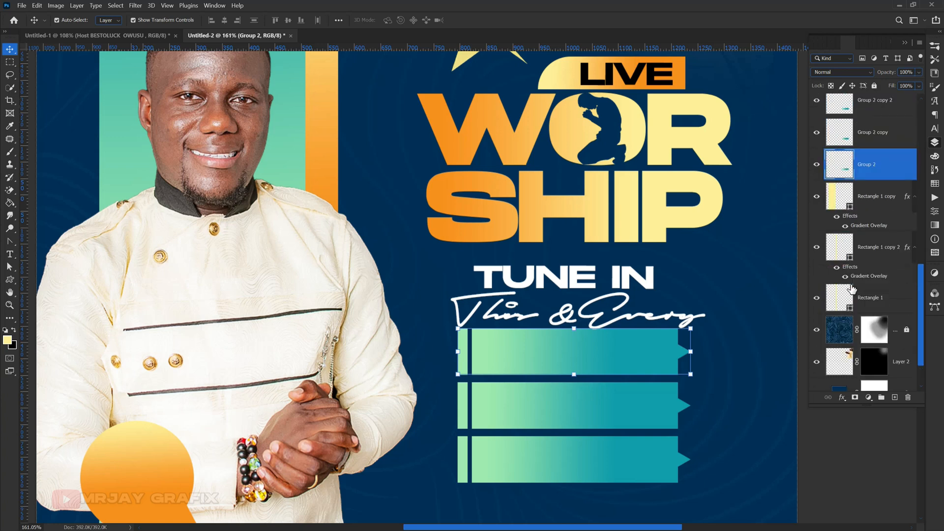
left_click(301, 160)
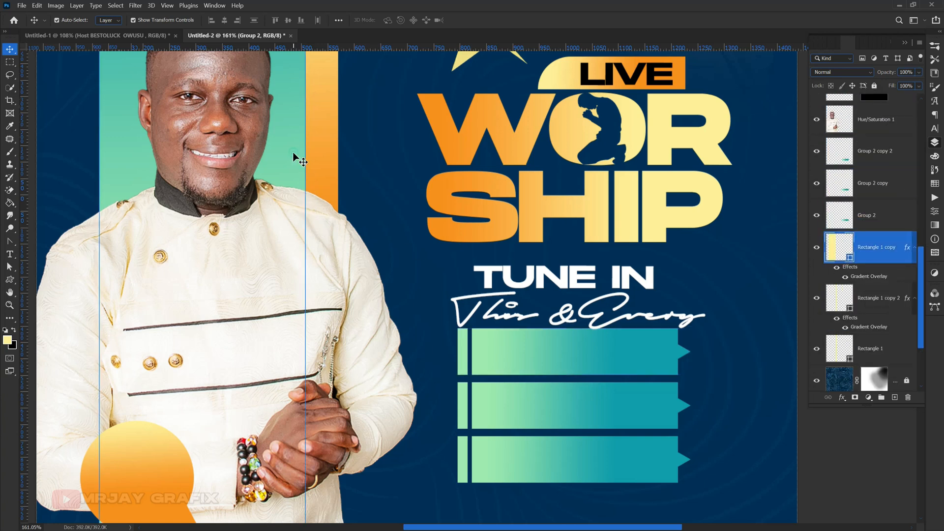
right_click(864, 280)
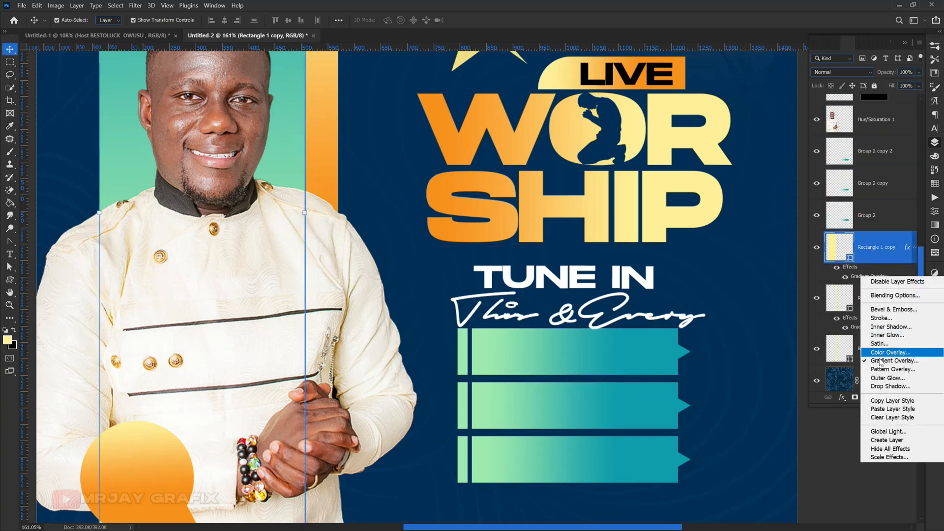
left_click(874, 402)
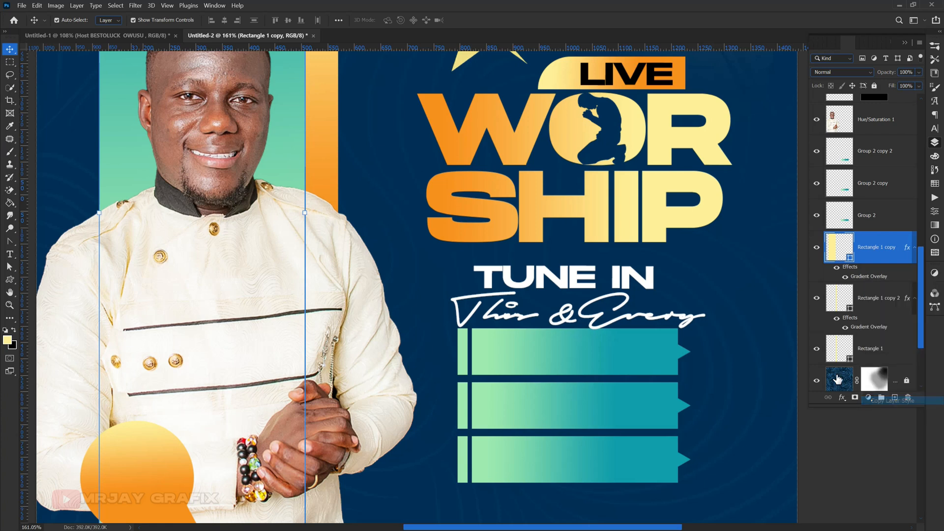
Delete the existing effects from the TUNE IN text and paste the copied teal-green gradient style onto it
left_click(513, 284)
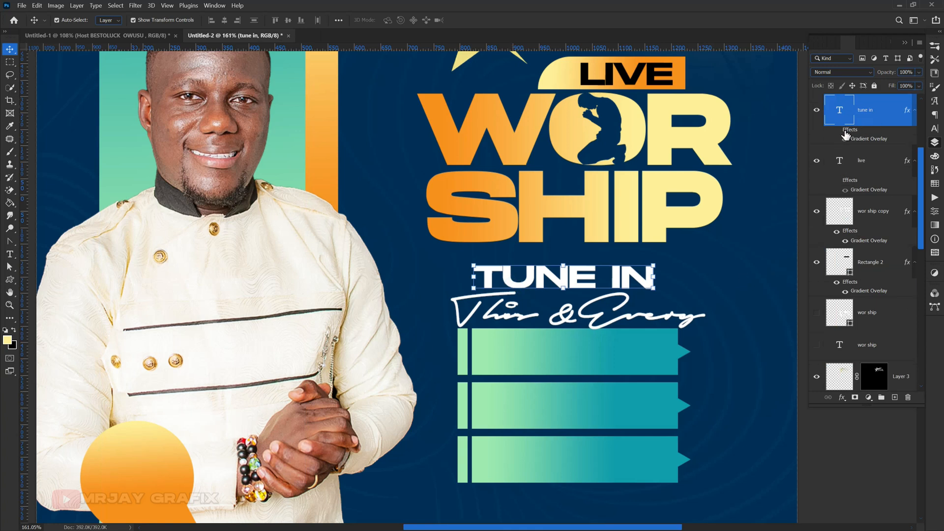
left_click(836, 131)
left_click(837, 131)
left_click_drag(851, 133, 908, 398)
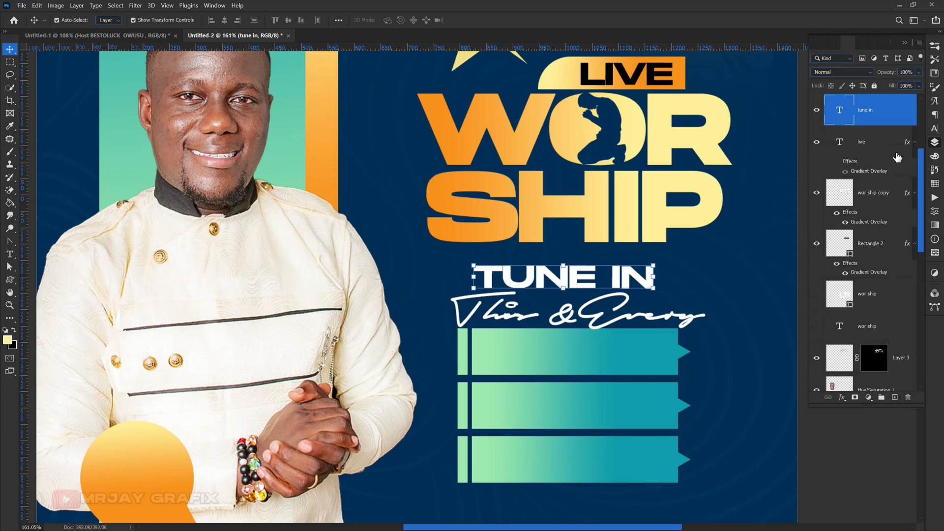
right_click(892, 106)
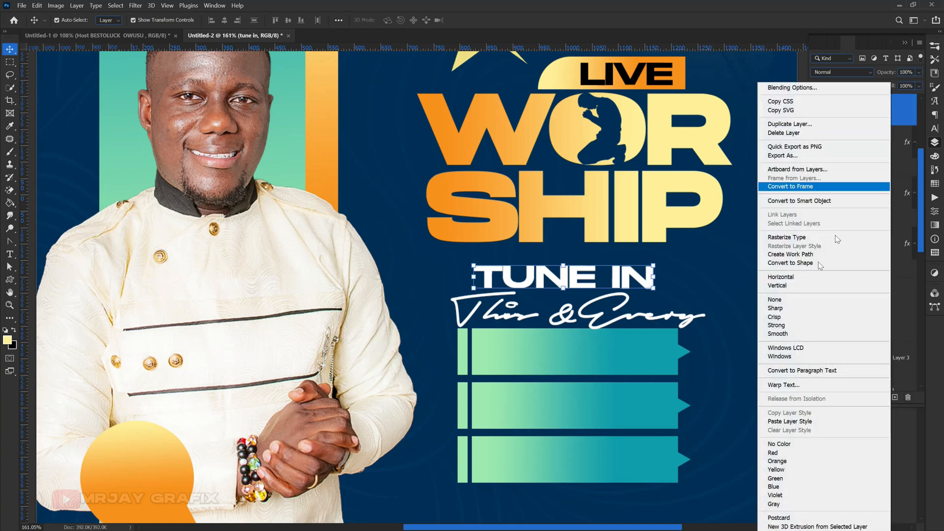
left_click(785, 421)
left_click(732, 410)
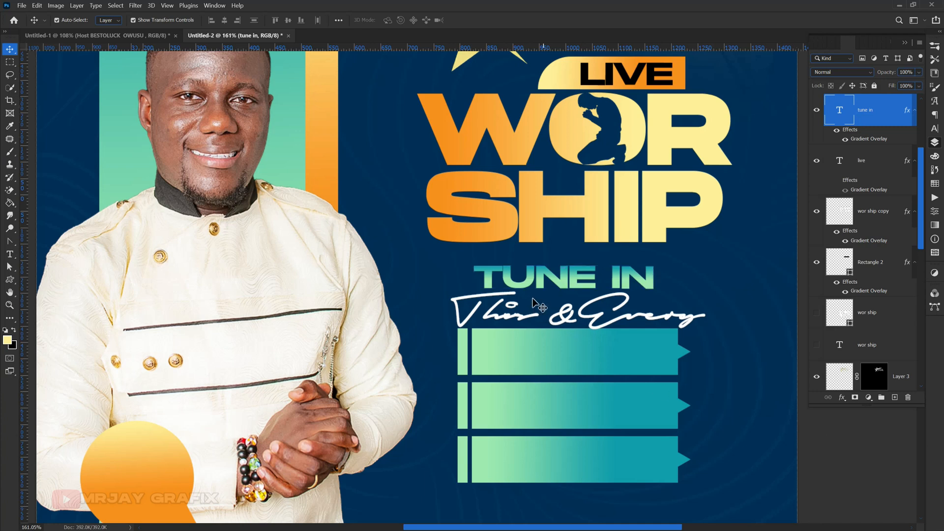
Shrink the TUNE IN text and the This & Every script line so both fit neatly above the top arrow bar
left_click(536, 279)
left_click_drag(651, 281, 600, 281)
key("Return")
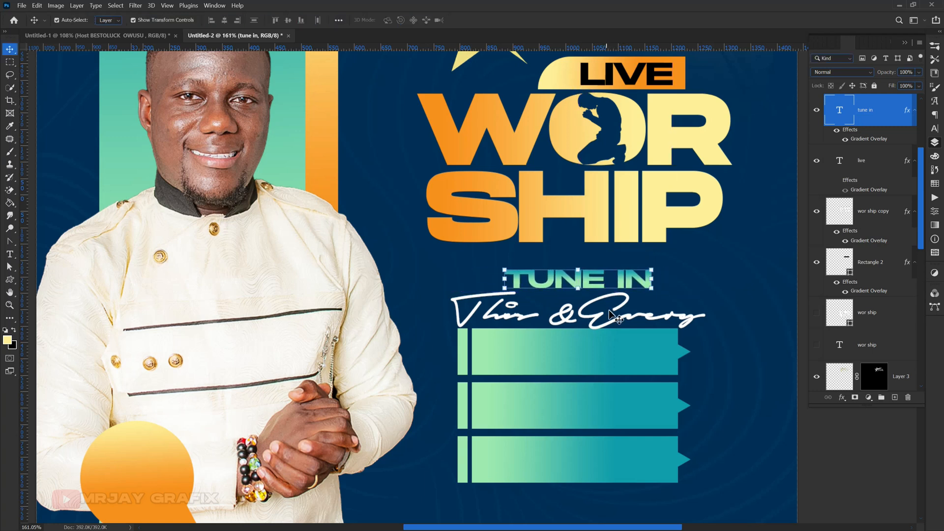
left_click(608, 310)
left_click_drag(705, 329, 631, 319)
key("Return")
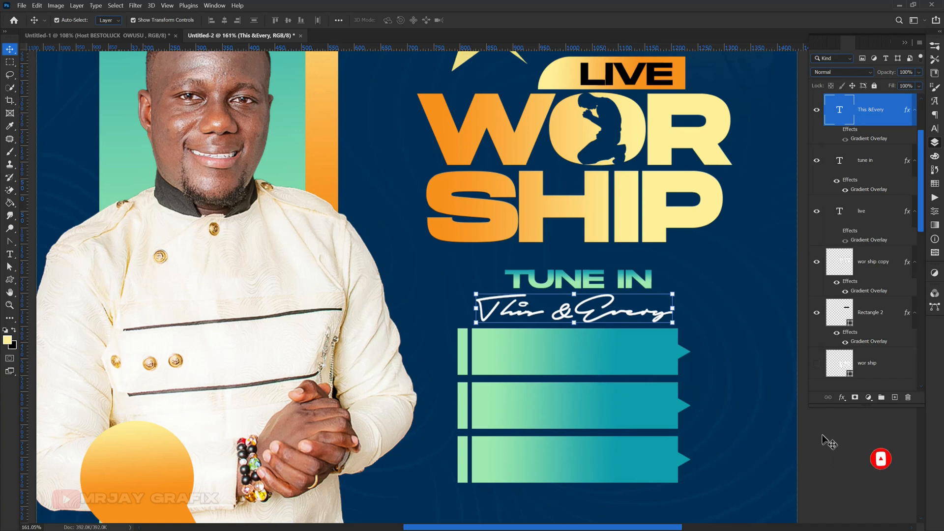
left_click(829, 443)
Bring the monday, wednesday and friday texts from the Untitled-1 document into the flyer, one on each arrow bar
left_click(107, 39)
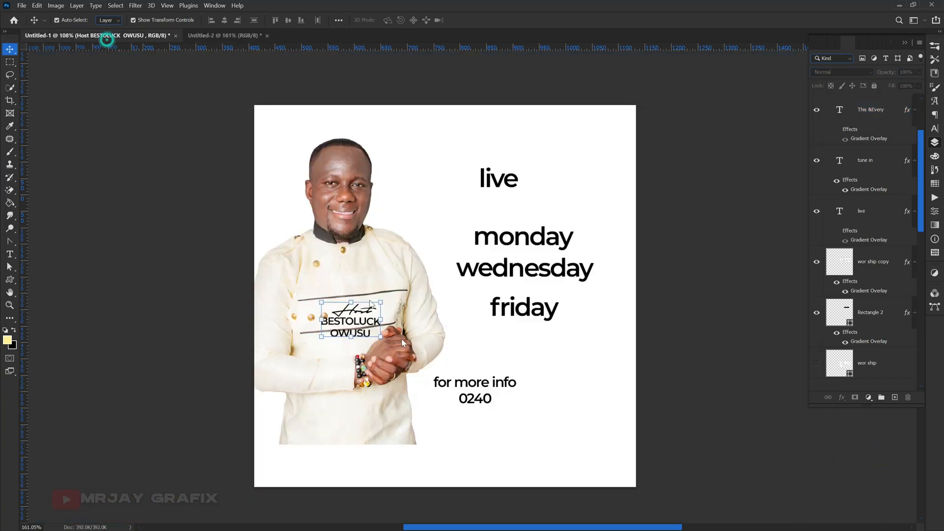
left_click(483, 298)
left_click_drag(476, 217, 525, 408)
left_click(687, 413)
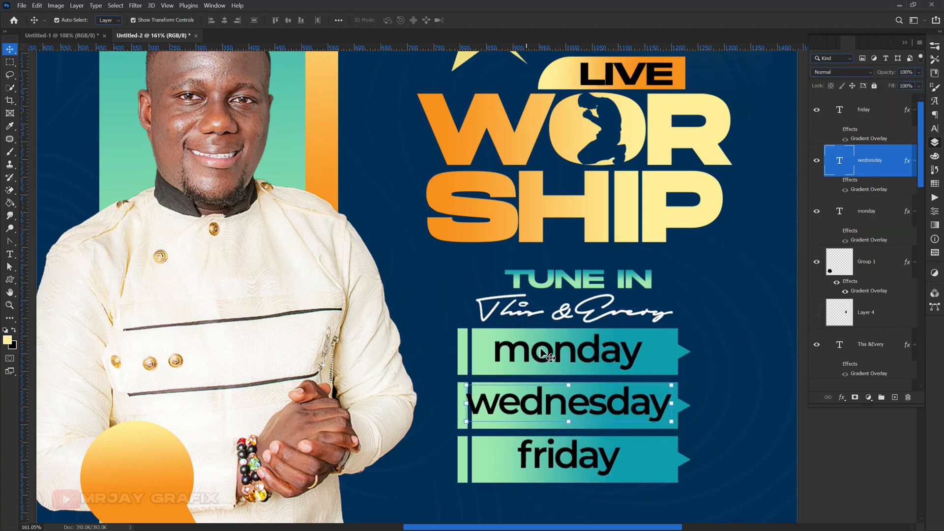
Set the monday text in the Hanson Bold font with All Caps
left_click(540, 349)
double_click(538, 358)
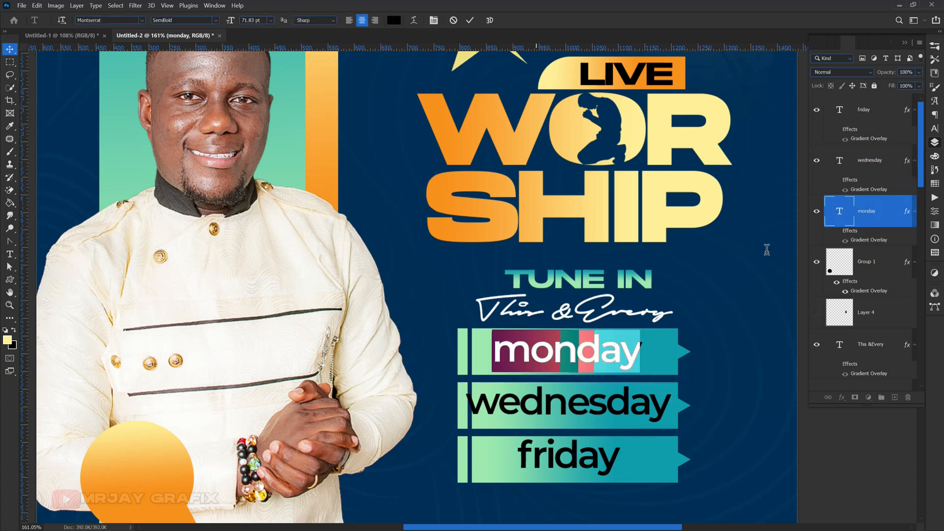
left_click(933, 131)
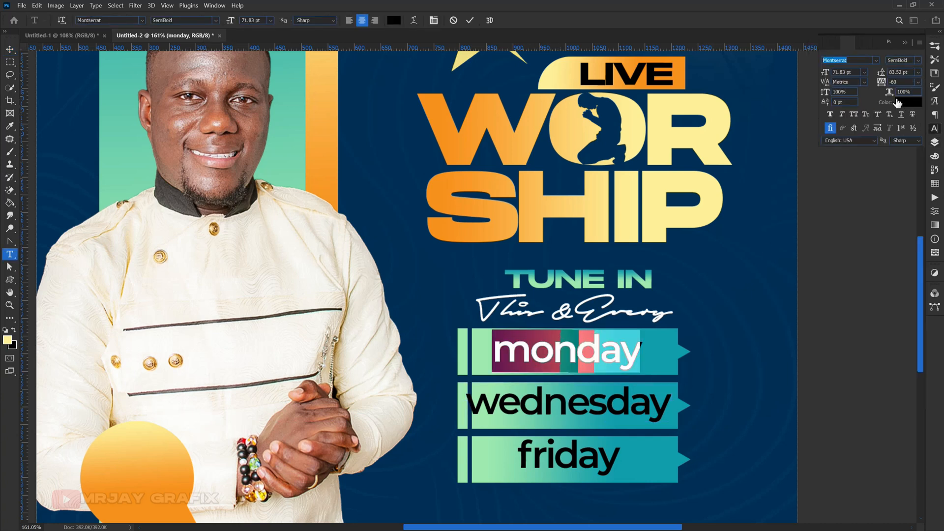
left_click(876, 60)
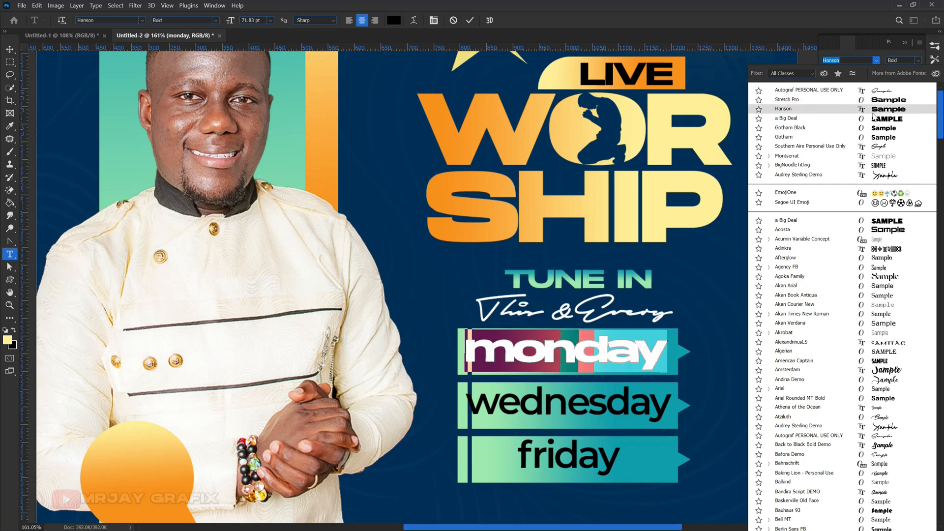
left_click(873, 115)
left_click(854, 117)
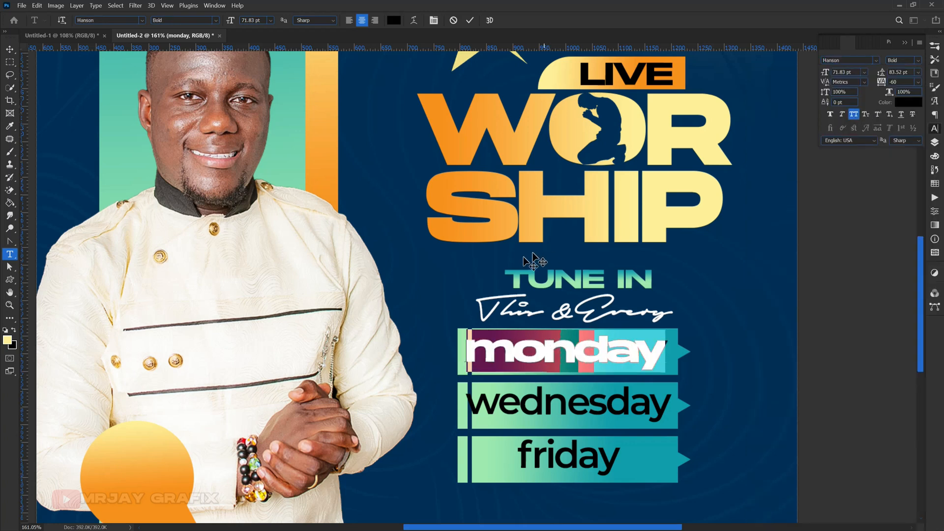
Scale MONDAY down to about 64.5 pt and center it within the top arrow bar
left_click(10, 49)
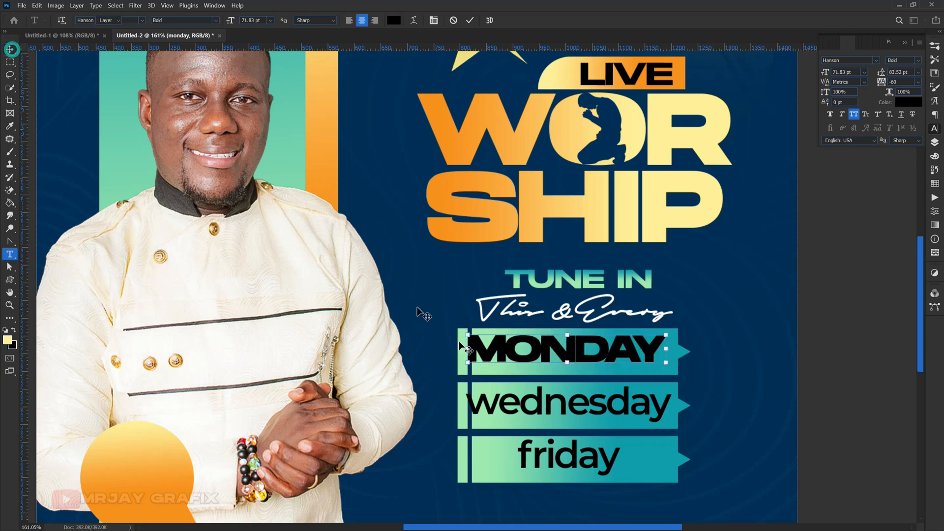
left_click(466, 368)
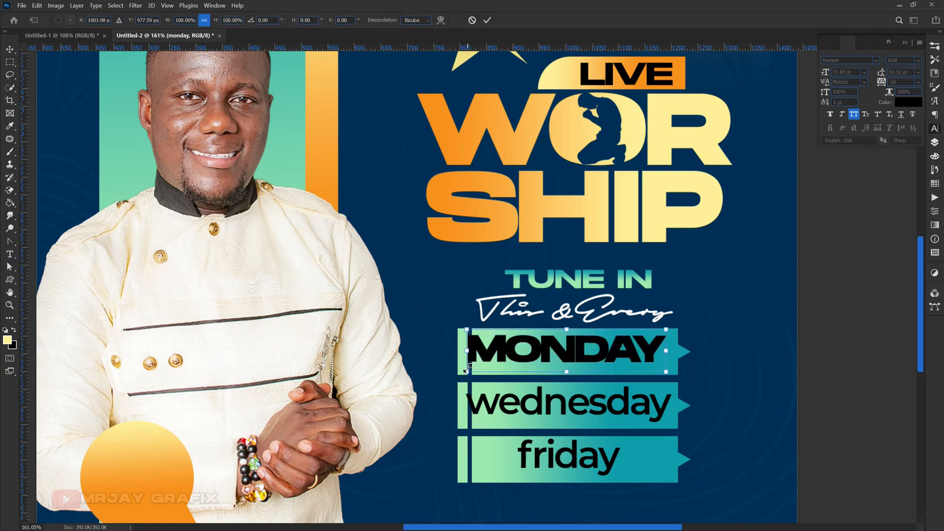
left_click_drag(467, 369, 508, 352)
key("Return")
Set the wednesday text in Stretch Pro with All Caps and scale it to about 57% to fit the middle bar
double_click(510, 410)
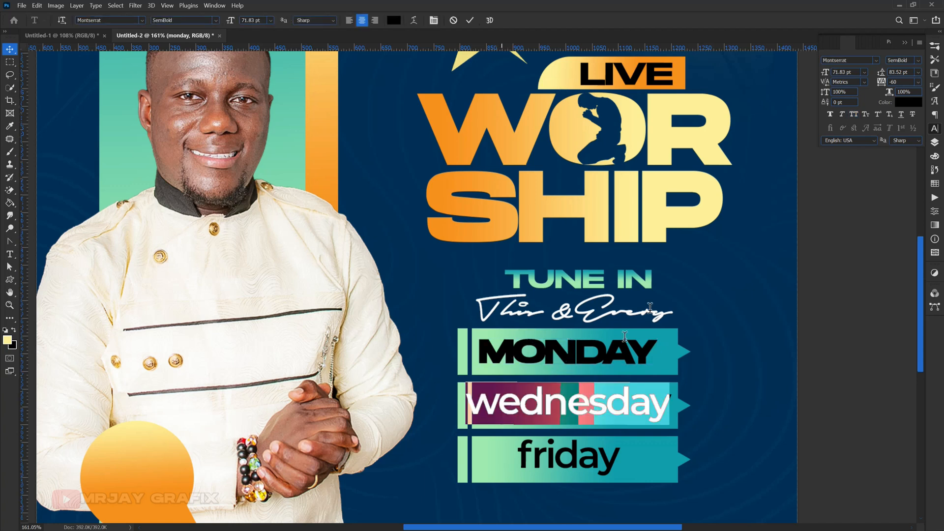
left_click(854, 114)
left_click(876, 60)
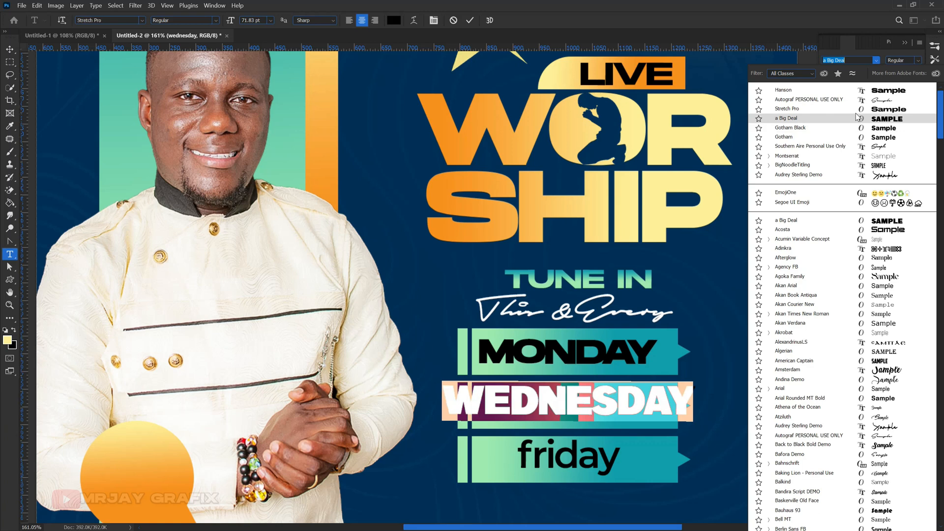
left_click(856, 116)
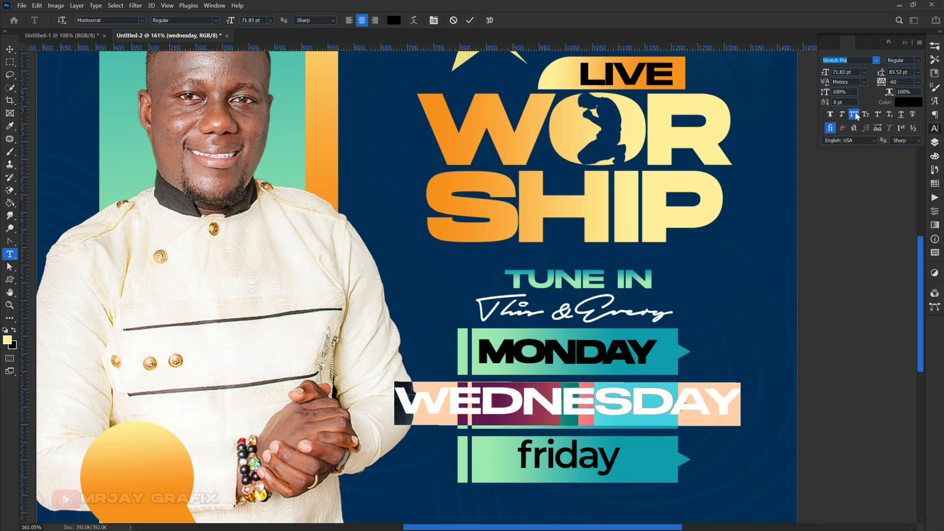
left_click(9, 50)
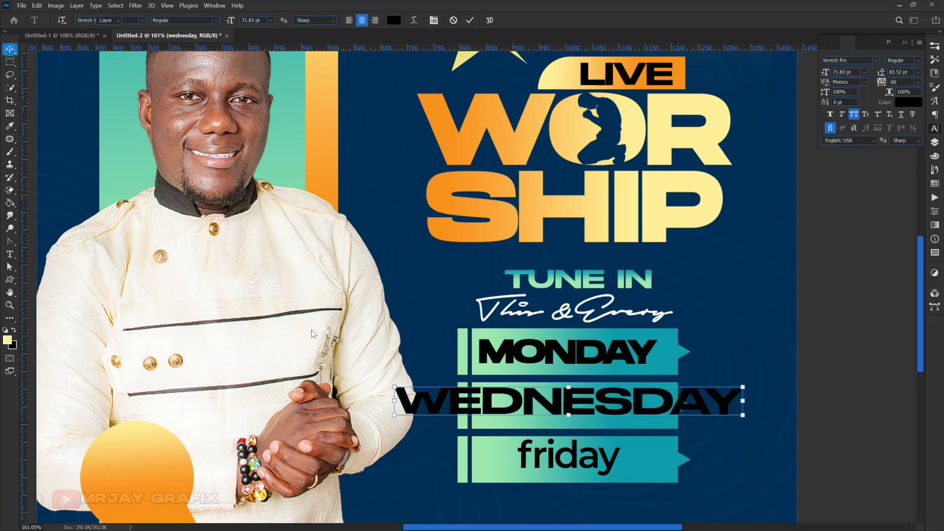
left_click(391, 416)
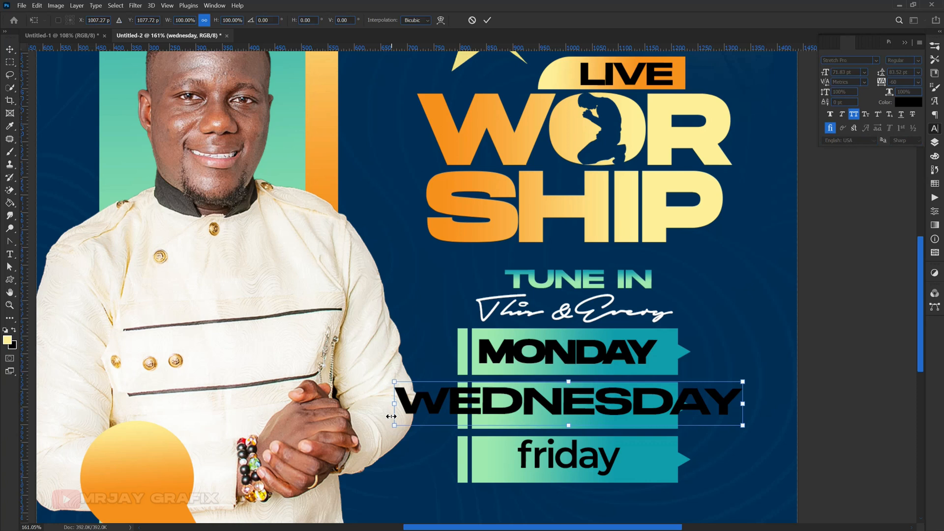
left_click_drag(391, 416, 466, 421)
key("Return")
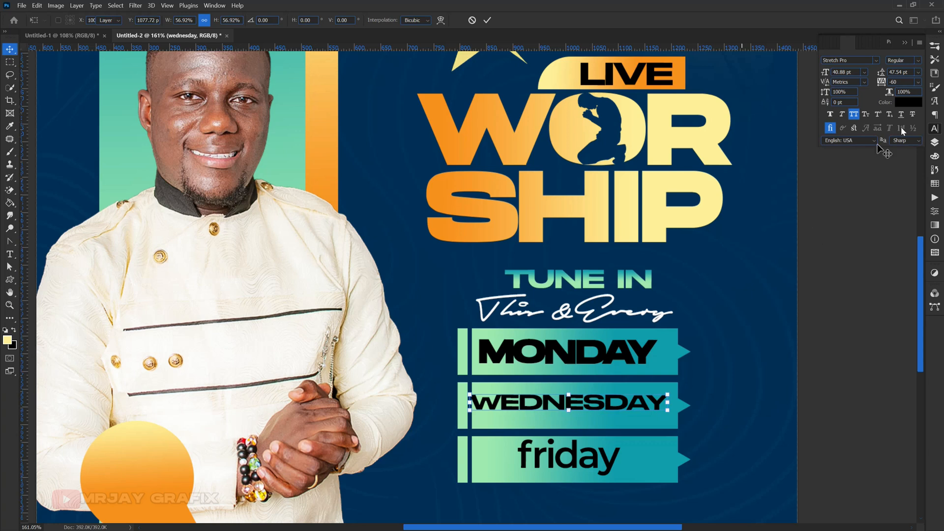
Change WEDNESDAY to the Hanson Bold font and enlarge it to about 44.65 pt inside the middle bar
left_click(876, 61)
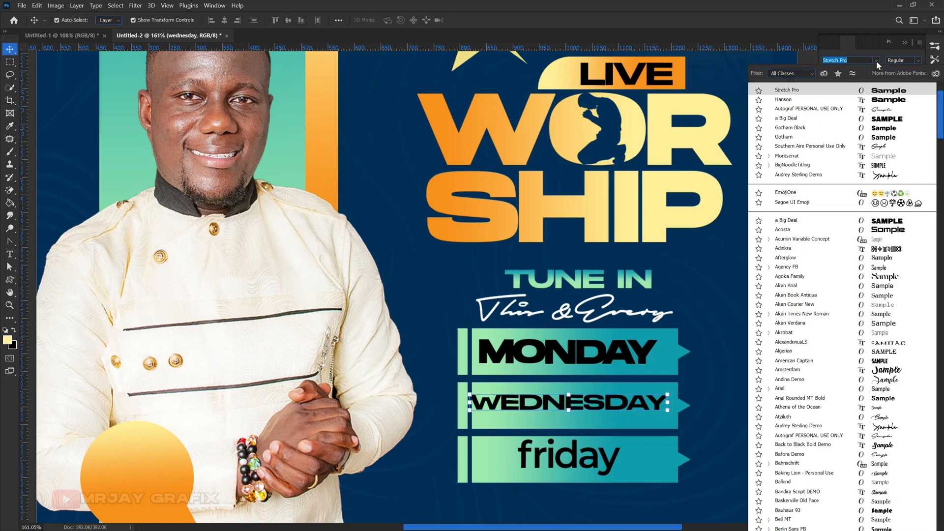
left_click(873, 100)
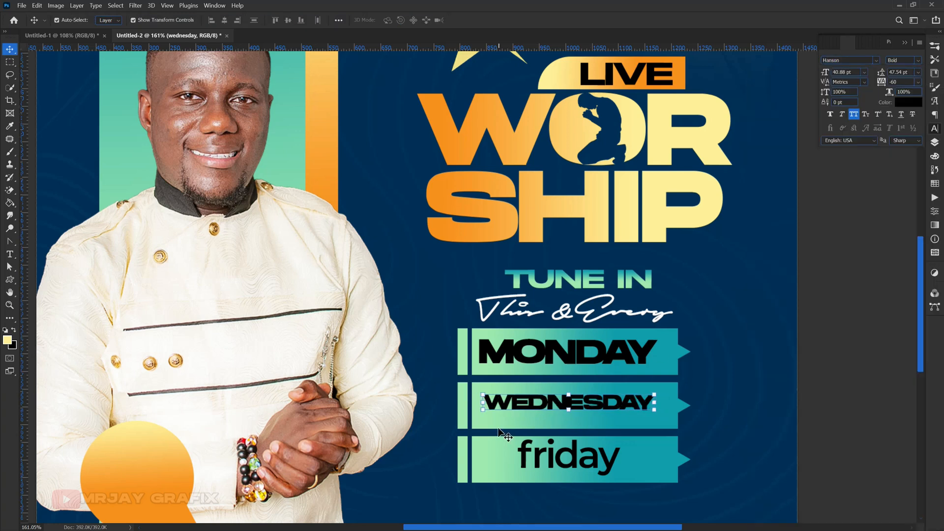
left_click_drag(653, 413, 662, 428)
key("Return")
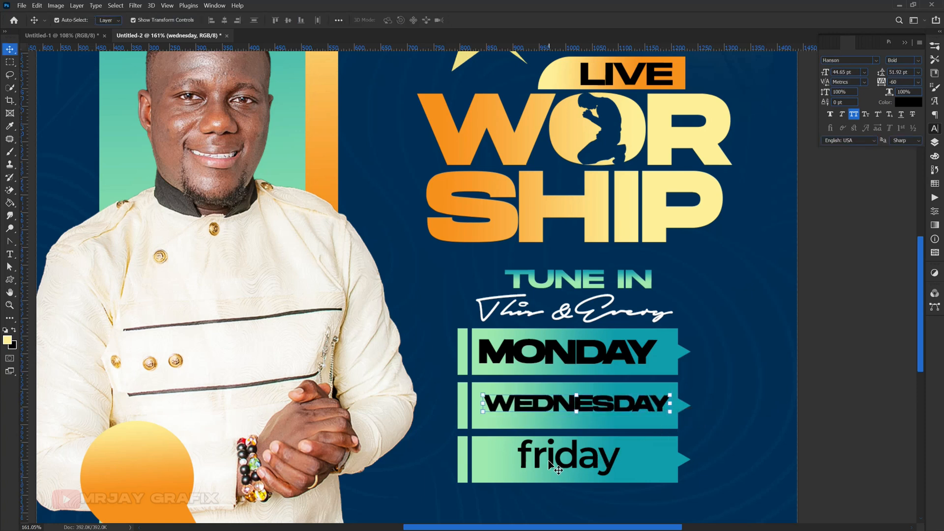
Set the friday text in Hanson Bold with All Caps and center it in the lowest arrow bar
left_click(553, 462)
double_click(553, 462)
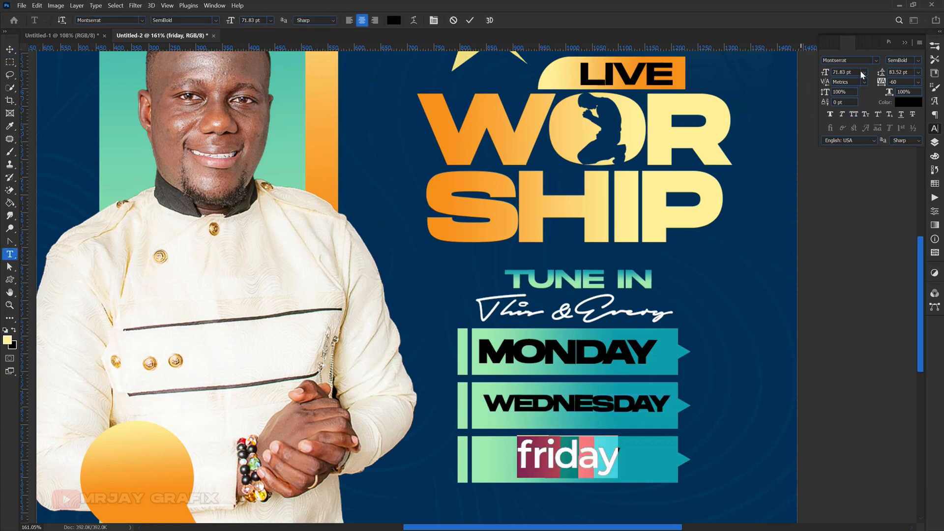
left_click(876, 59)
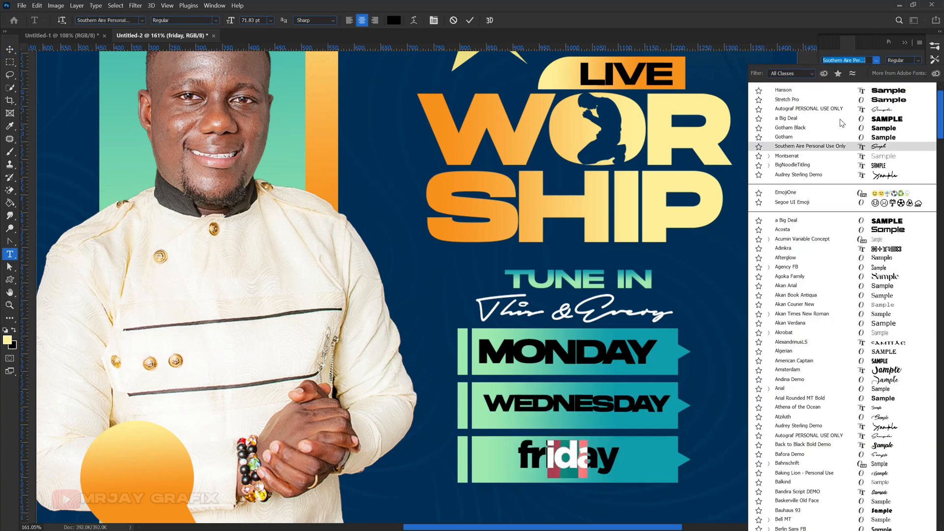
left_click(825, 88)
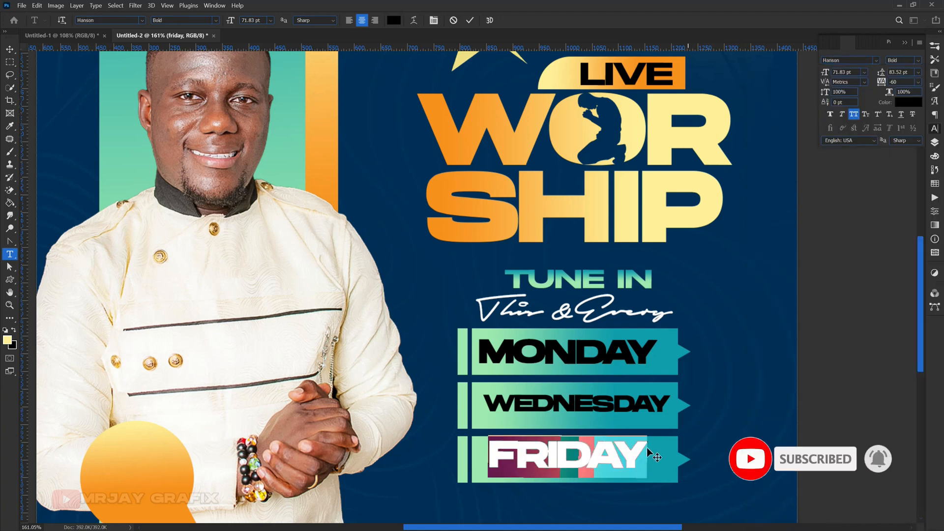
key("ctrl+Return")
key("v")
left_click_drag(538, 470, 542, 468)
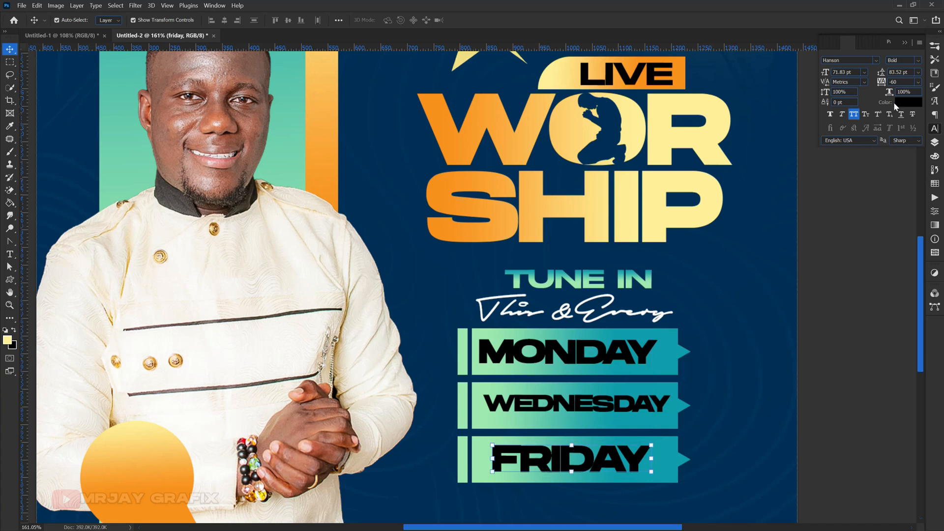
Set the tracking of the FRIDAY text to 0
left_click(918, 81)
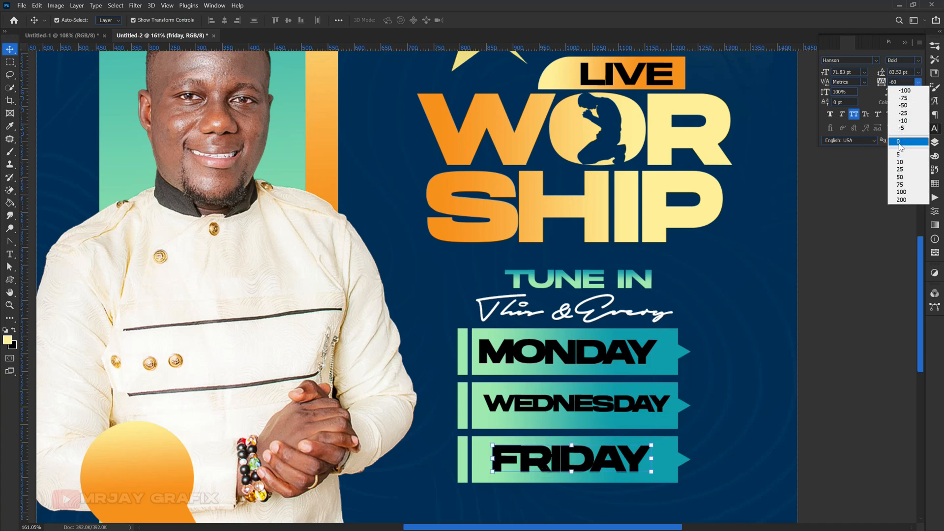
left_click(909, 142)
left_click(816, 436)
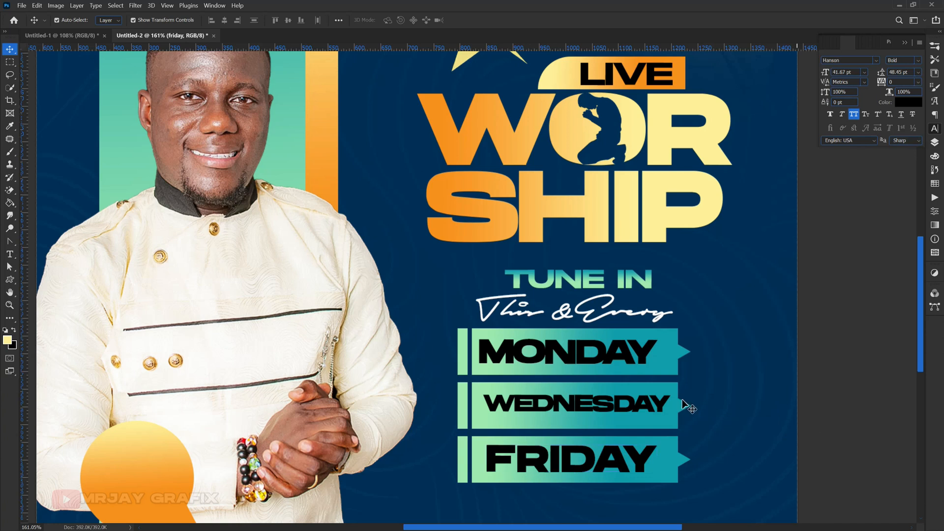
Nudge WEDNESDAY slightly in the middle bar and scale the MONDAY text down to about 56 pt in its bar
left_click_drag(549, 412, 551, 413)
left_click(498, 364)
left_click_drag(480, 366, 479, 372)
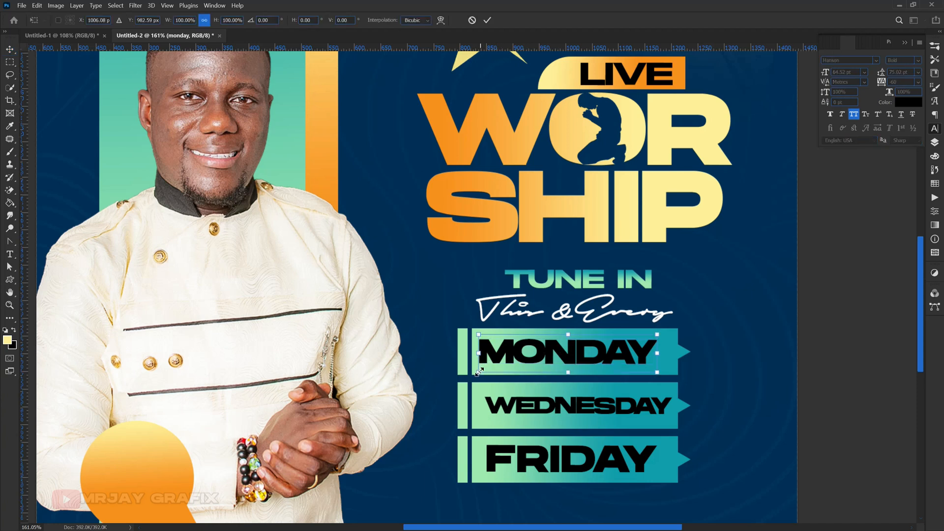
left_click_drag(491, 368, 542, 361)
key("Return")
Scale the FRIDAY text down to about 58.5 pt in the lowest arrow bar
left_click(522, 465)
left_click(489, 472)
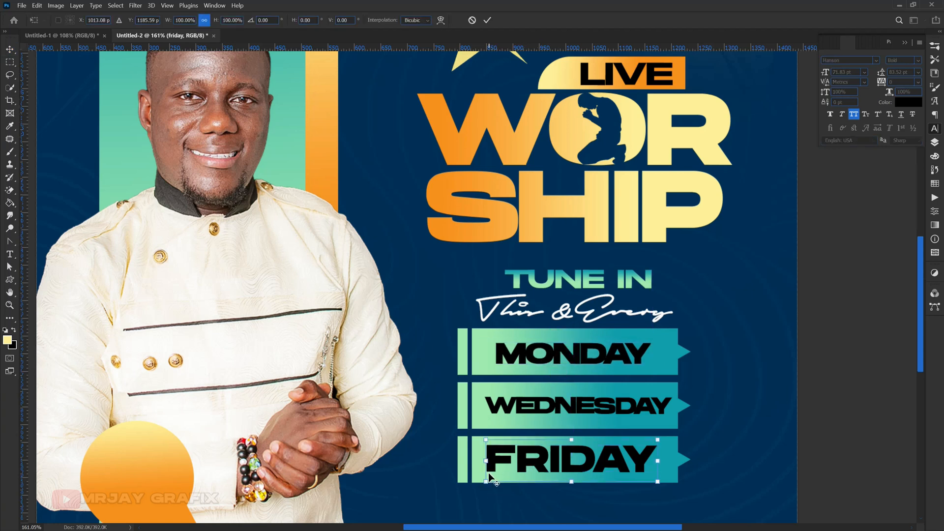
left_click_drag(486, 481, 512, 471)
key("Return")
Align the start of the MONDAY text with WEDNESDAY and center it vertically in the uppermost bar
left_click_drag(534, 358, 516, 356)
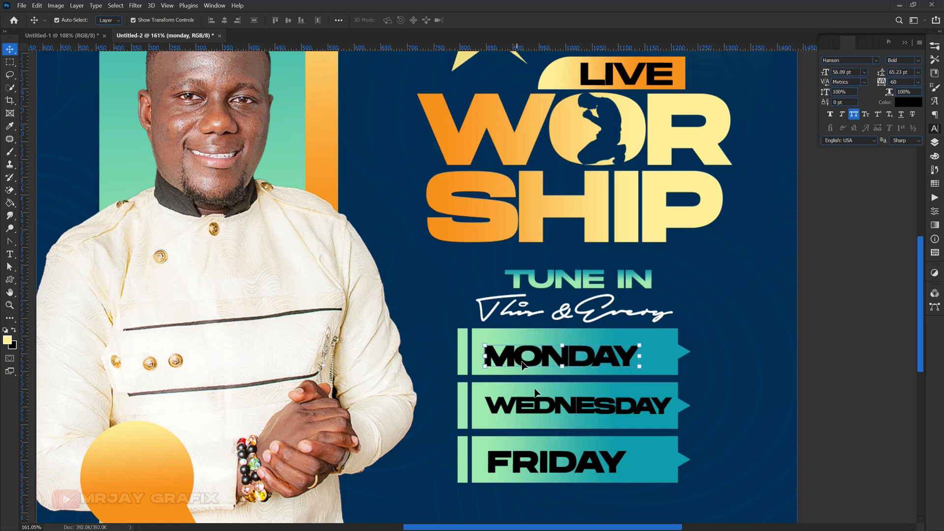
key("Left")
key("Up")
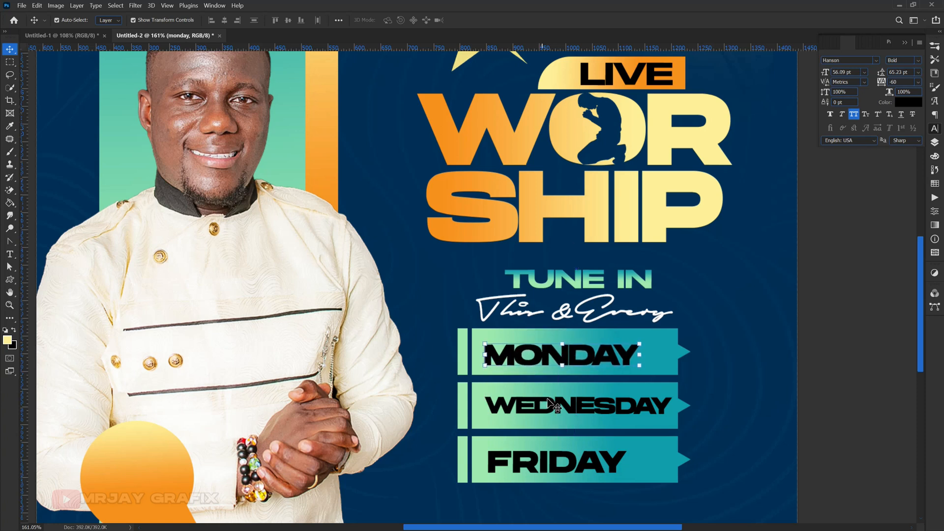
left_click(883, 432)
key("ctrl+0")
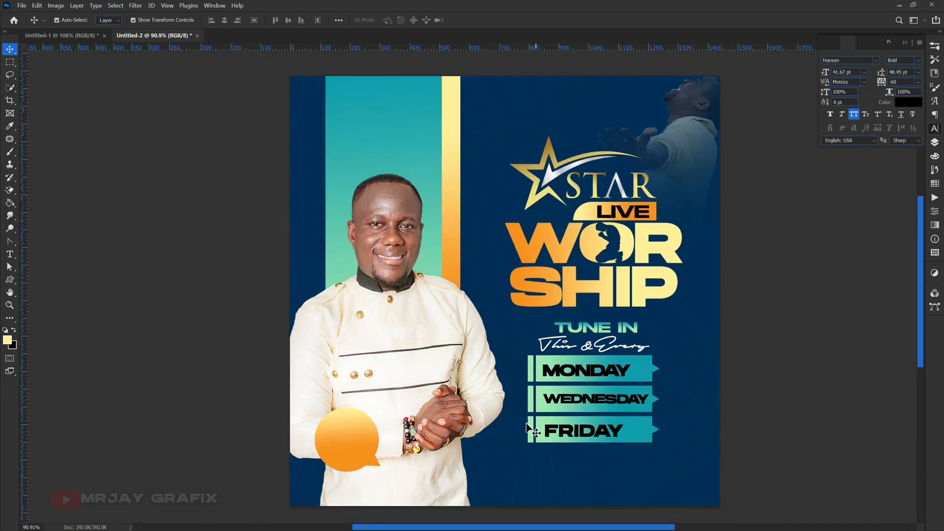
Shift the TUNE IN heading, the script line and the three day bars slightly up and to the right
left_click_drag(514, 334, 636, 438)
key("shift+Up")
left_click(271, 430)
Lock the portrait layer to keep it out of the selection of the title and schedule elements
left_click_drag(715, 475, 501, 161)
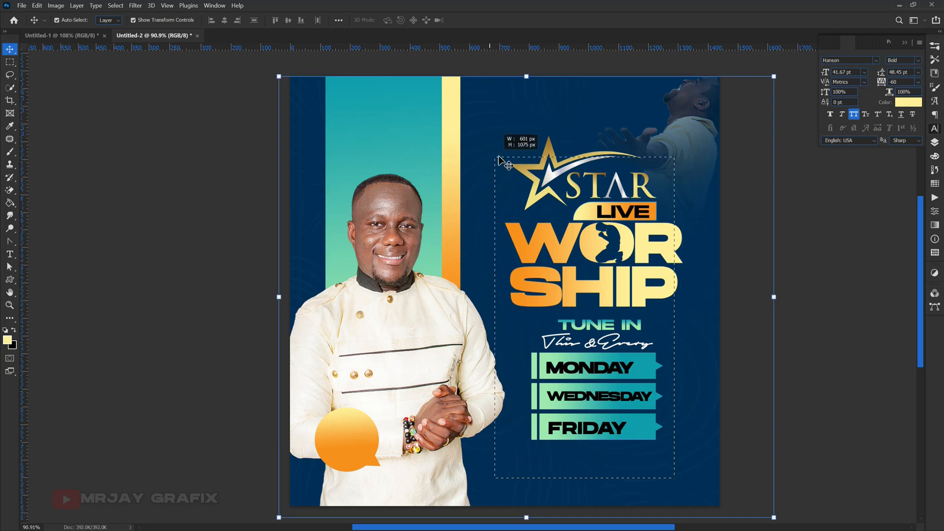
left_click(390, 147, "shift")
left_click(446, 129, "shift")
left_click_drag(498, 152, 588, 321)
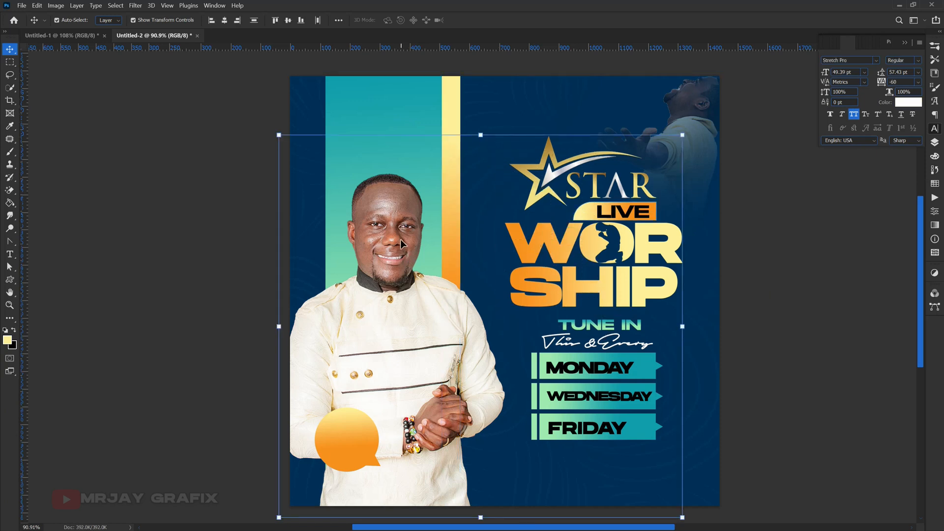
left_click(236, 240)
left_click(410, 258)
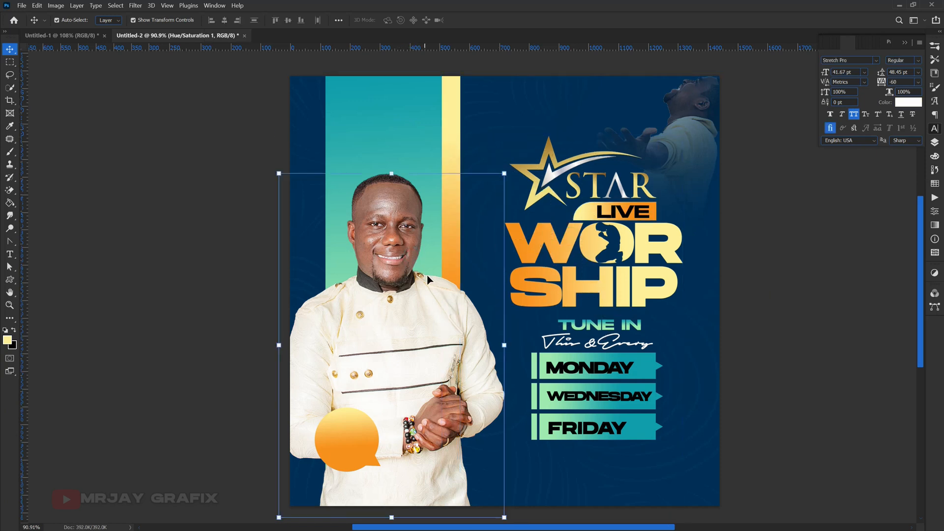
key("ctrl")
key("ctrl+t")
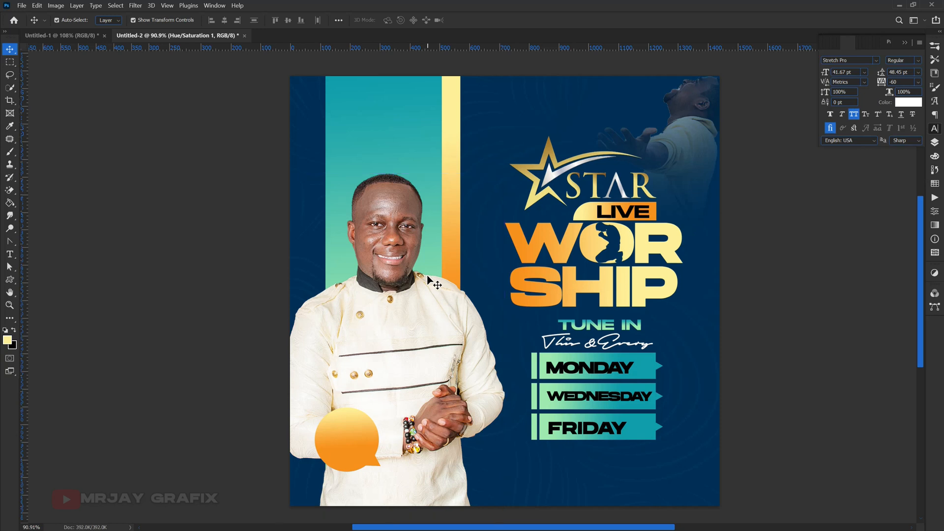
Move the whole STAR LIVE WORSHIP title, TUNE IN heading and day bars up together by about 60 px
left_click_drag(486, 130, 725, 459)
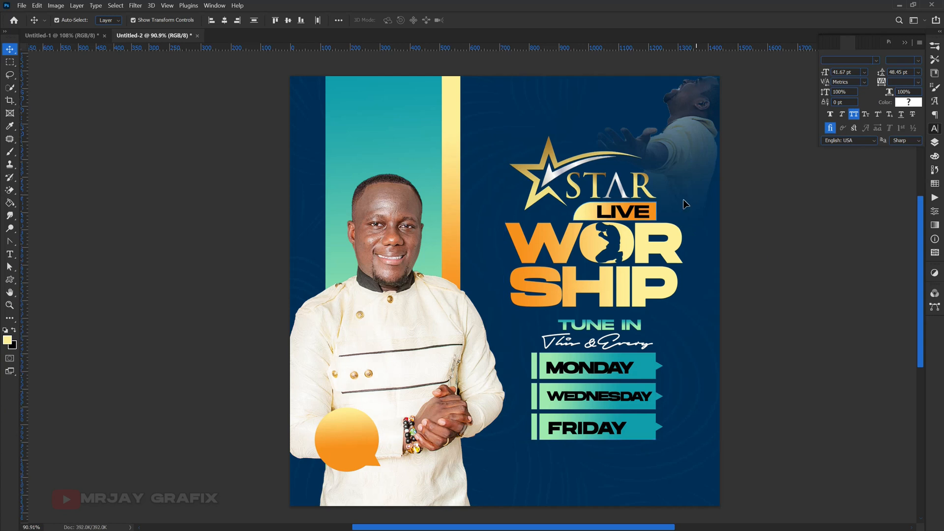
left_click_drag(645, 249, 642, 231)
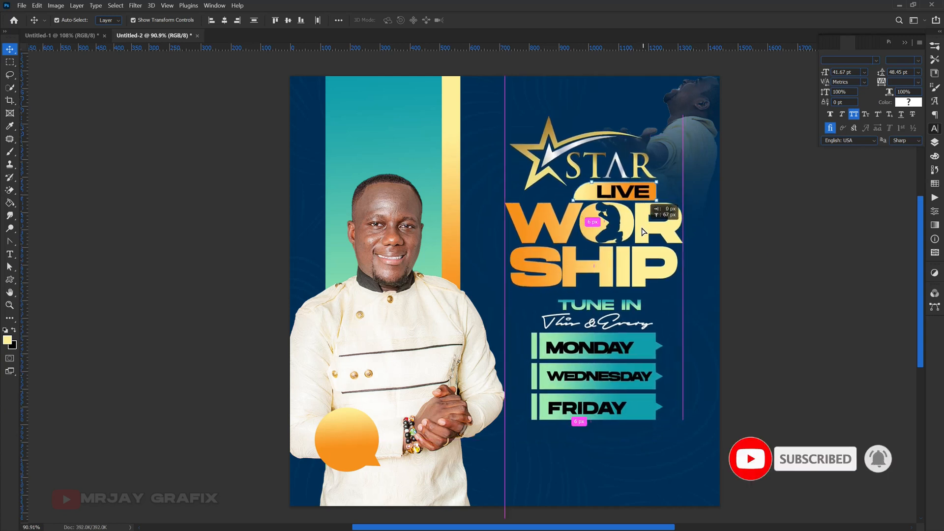
left_click(181, 311)
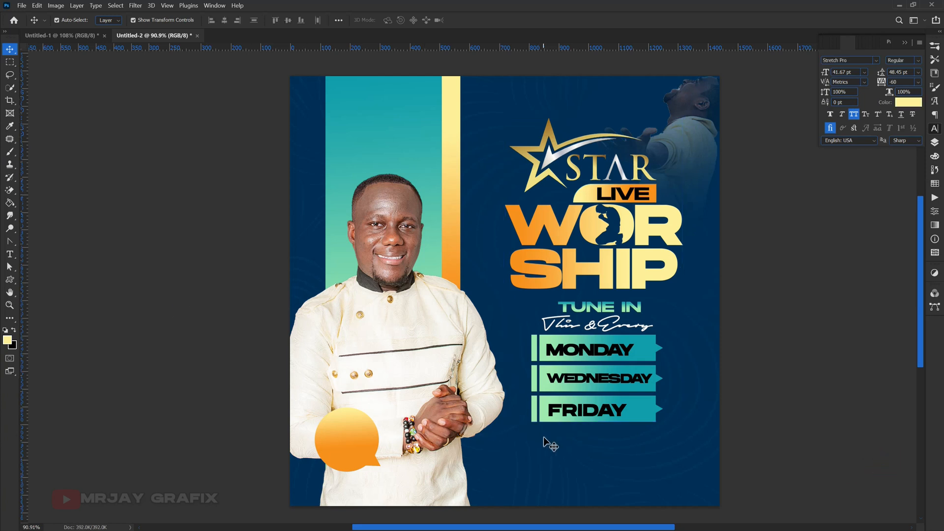
Duplicate the FRIDAY text into the empty area below the lowest arrow bar
scroll(580, 457, "up", 4)
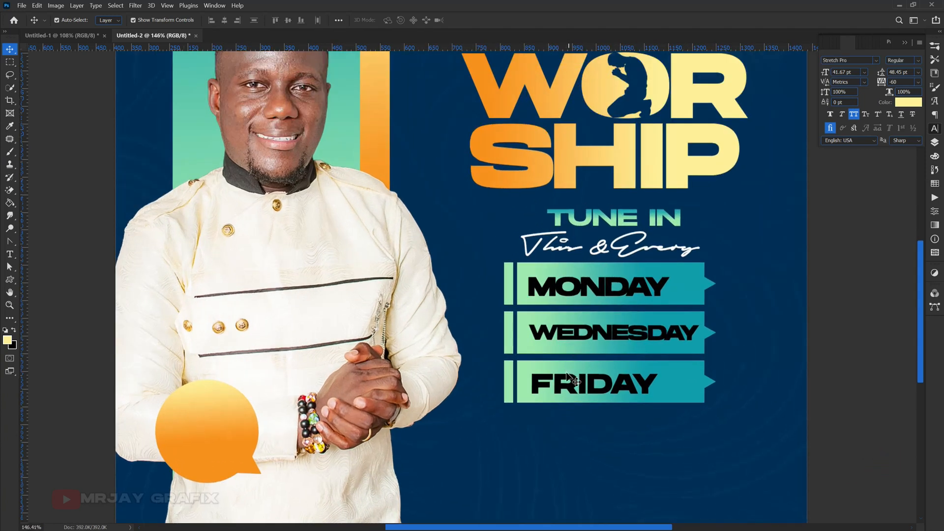
left_click(563, 391)
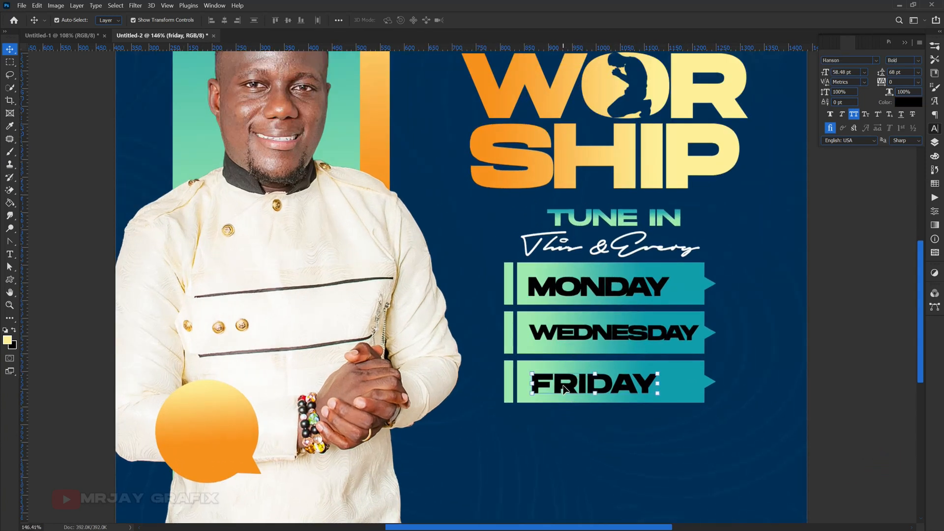
left_click_drag(565, 391, 517, 458)
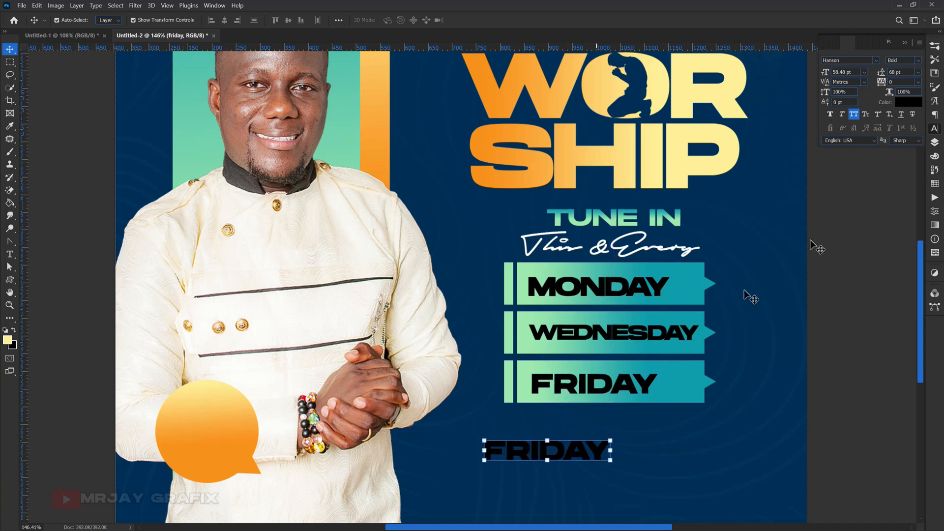
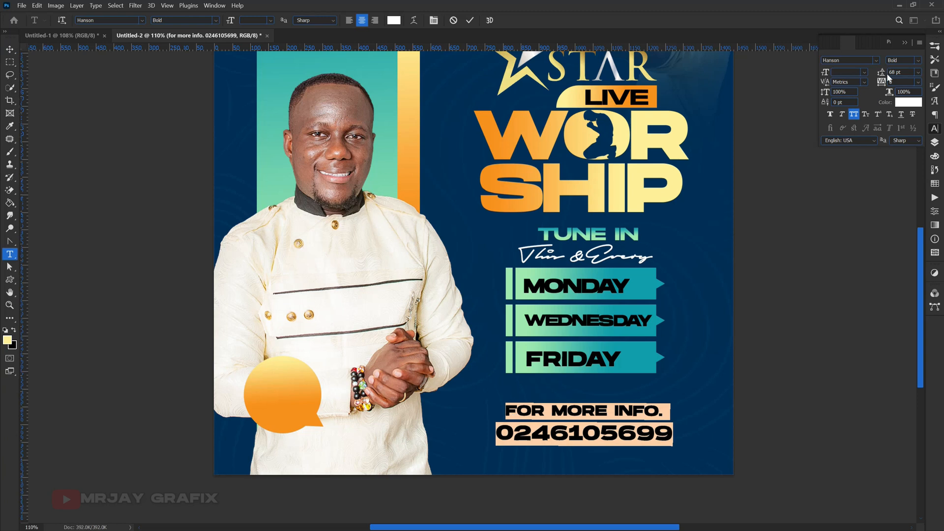
Set the leading of the two-line "FOR MORE INFO." contact text to 48 pt
left_click_drag(881, 74, 872, 80)
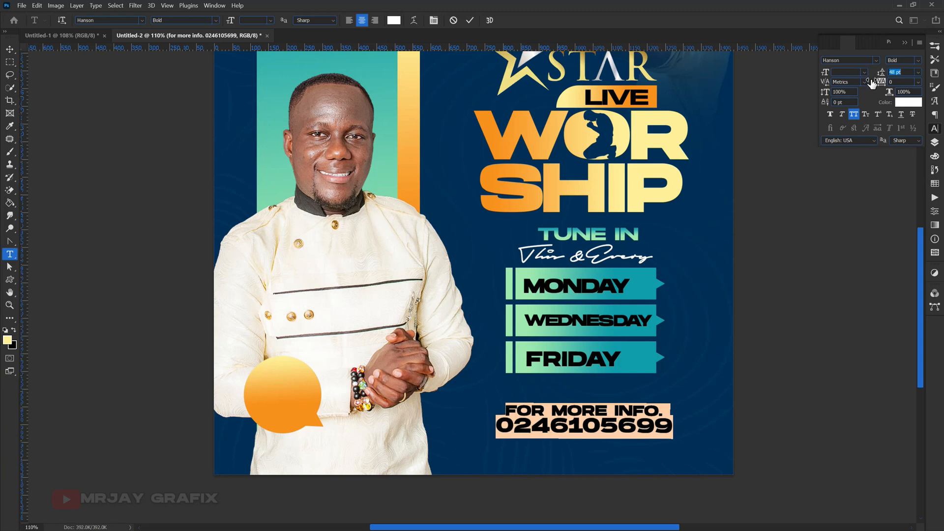
left_click(191, 292)
key("v")
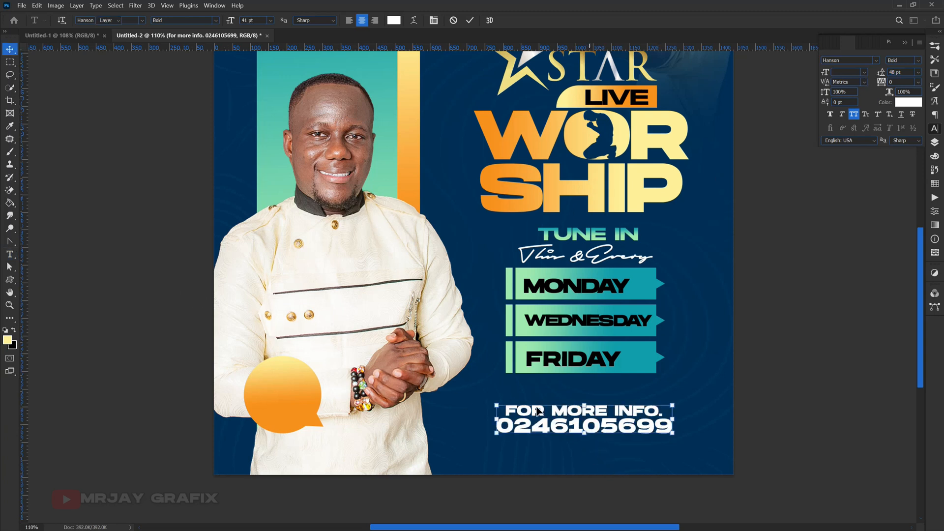
Shrink the contact text below the day bars, then rescale it from its center to about 112.78%
left_click_drag(495, 434, 553, 431)
key("Return")
key("ctrl+t")
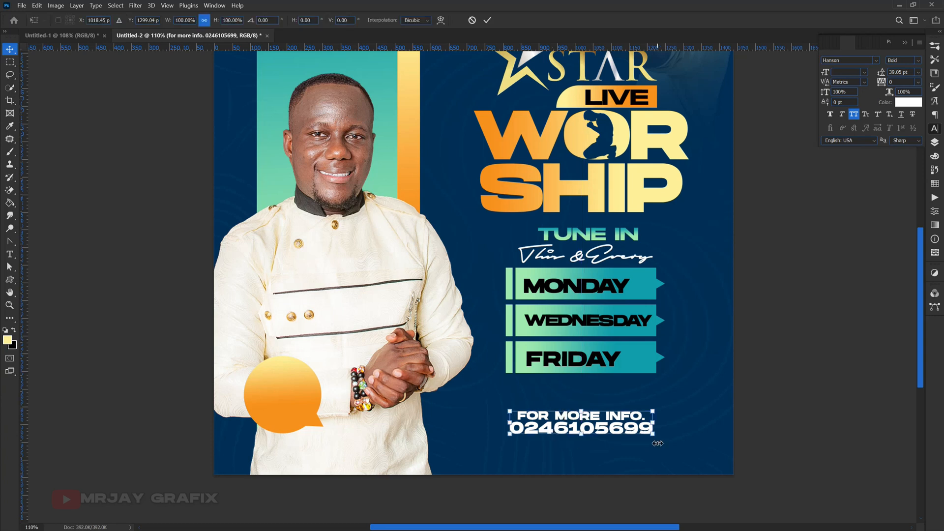
left_click_drag(653, 439, 662, 444)
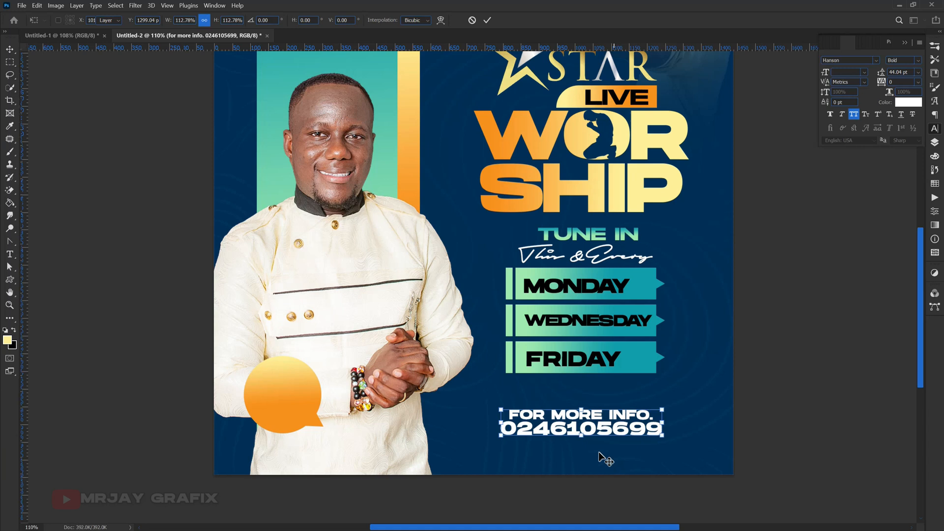
key("Return")
scroll(561, 476, "down", 3)
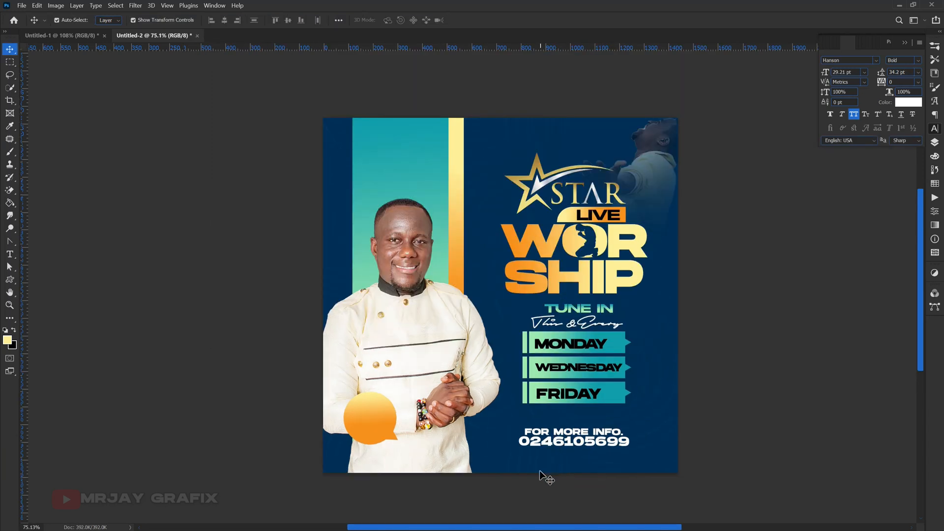
Draw a black ellipse of about 748 × 378 px over the STAR LIVE WORSHIP title, just above the WORSHIP layer
left_click(587, 290)
scroll(586, 241, "up", 3)
scroll(581, 248, "up", 1)
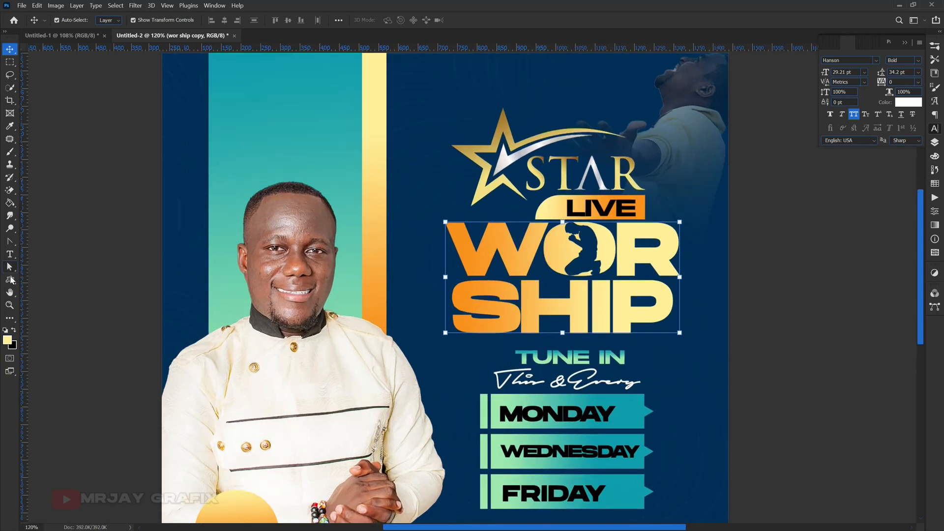
left_click(10, 280)
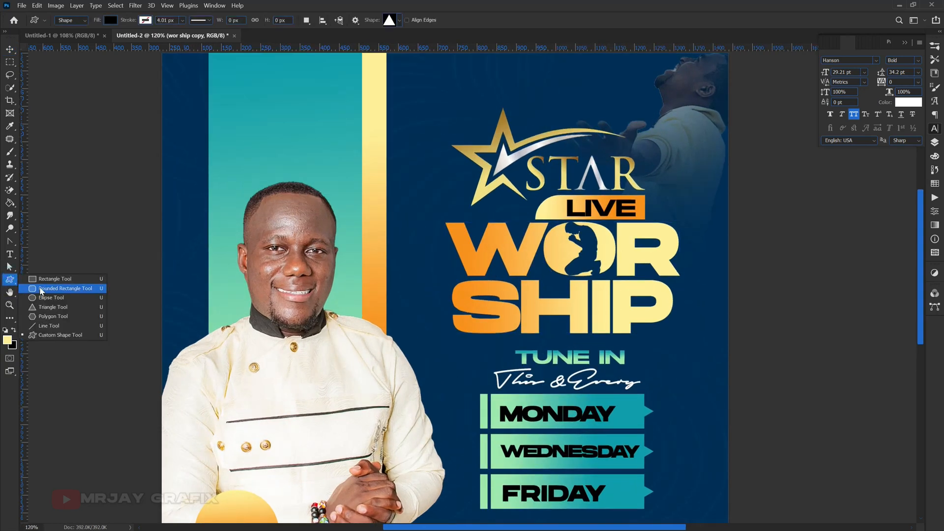
left_click(41, 298)
left_click_drag(396, 157, 690, 306)
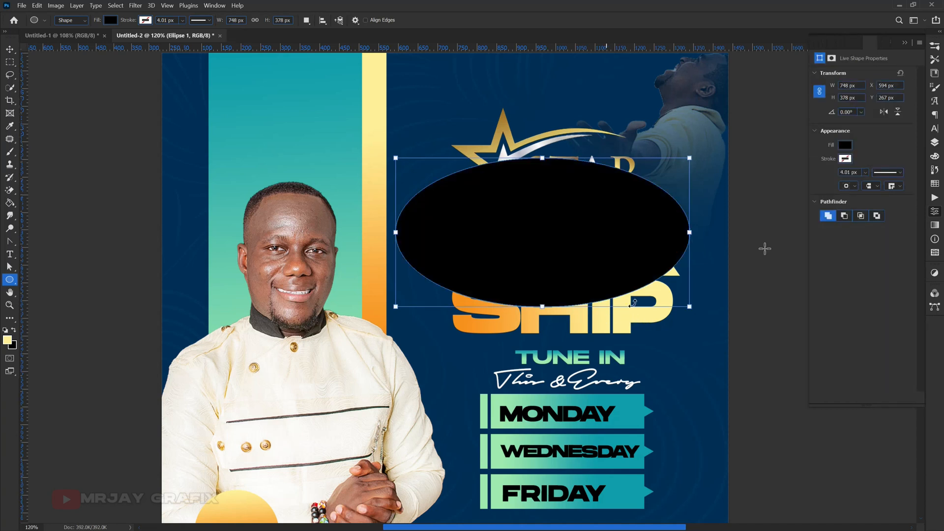
Rasterize the layer style of the "wor ship copy" layer
left_click(934, 142)
scroll(843, 274, "down", 5)
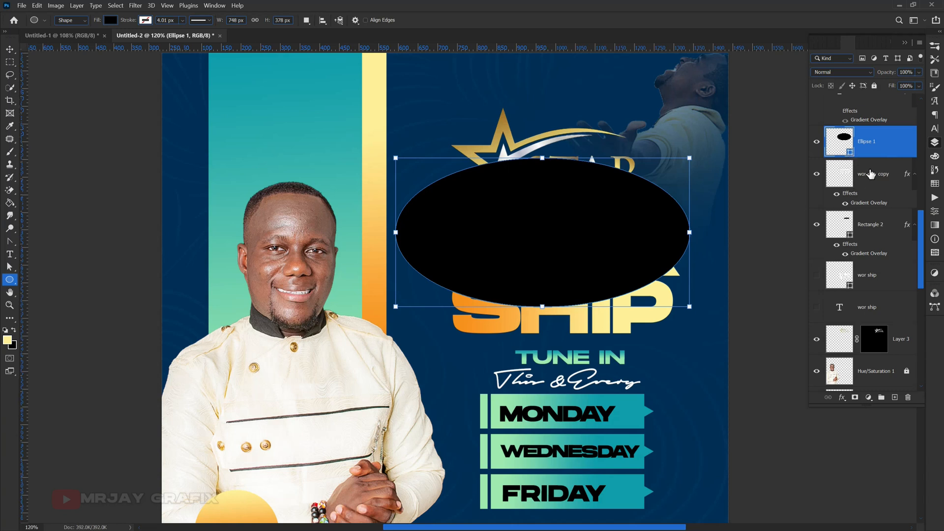
left_click(869, 179)
right_click(889, 173)
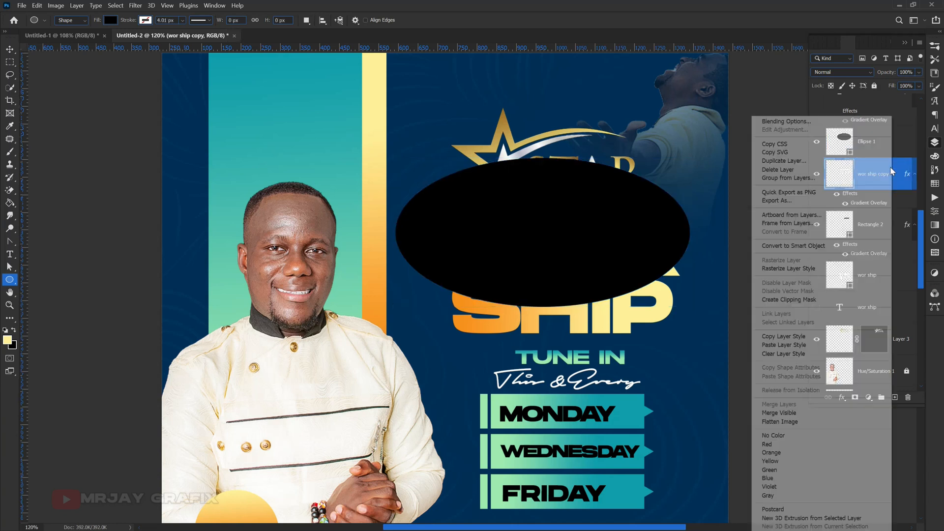
left_click(771, 269)
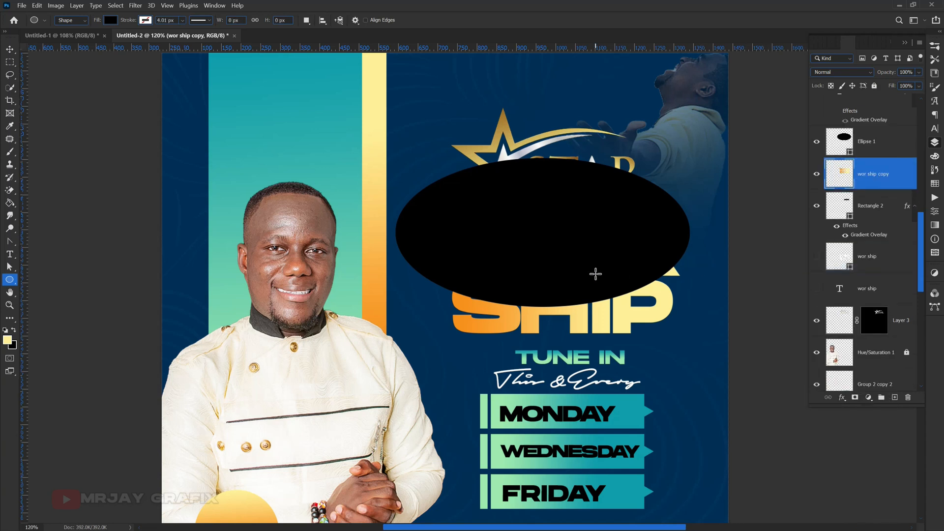
Select the black ellipse and add a layer mask to it
key("v")
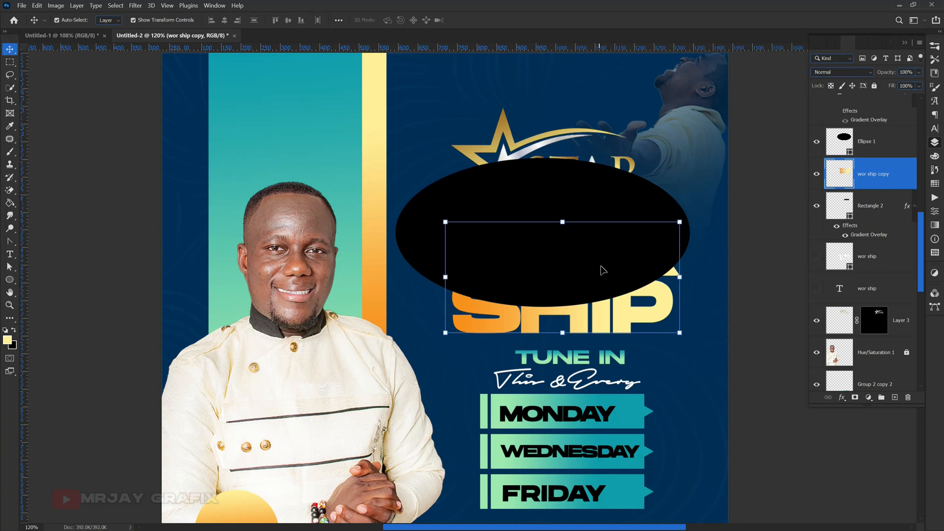
left_click(546, 186)
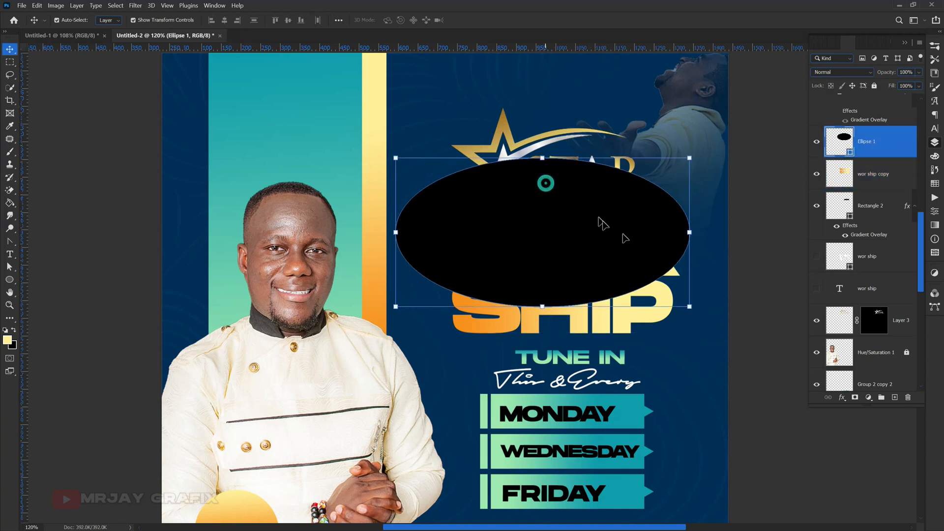
left_click(855, 398)
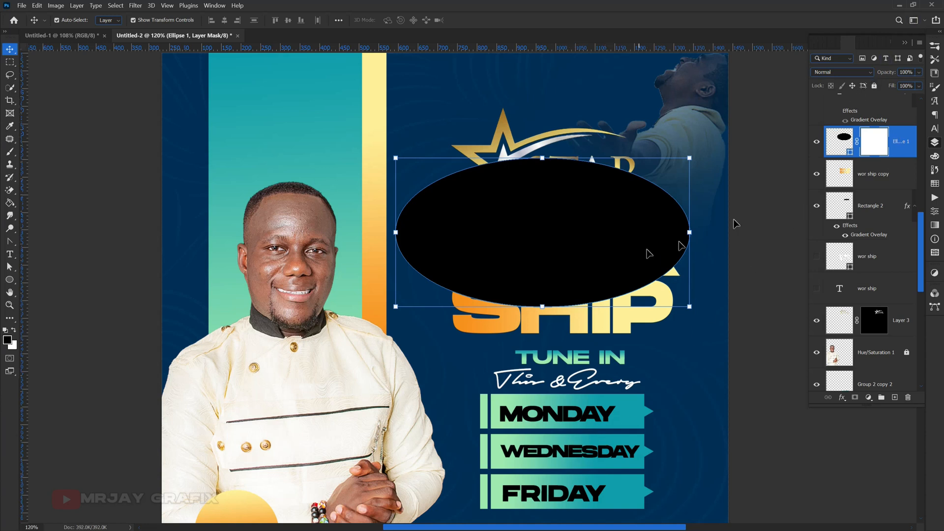
Clip the black ellipse layer to the "wor ship copy" layer beneath it
right_click(907, 136)
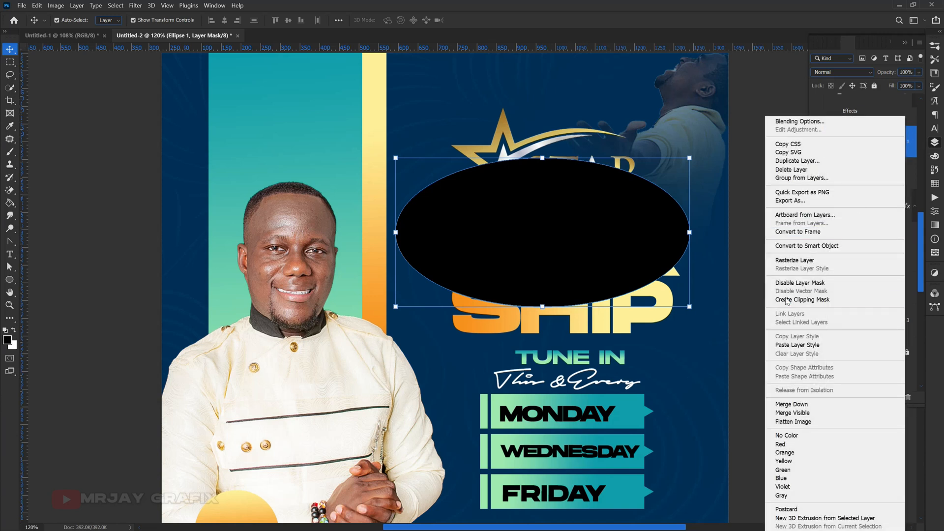
left_click(913, 152)
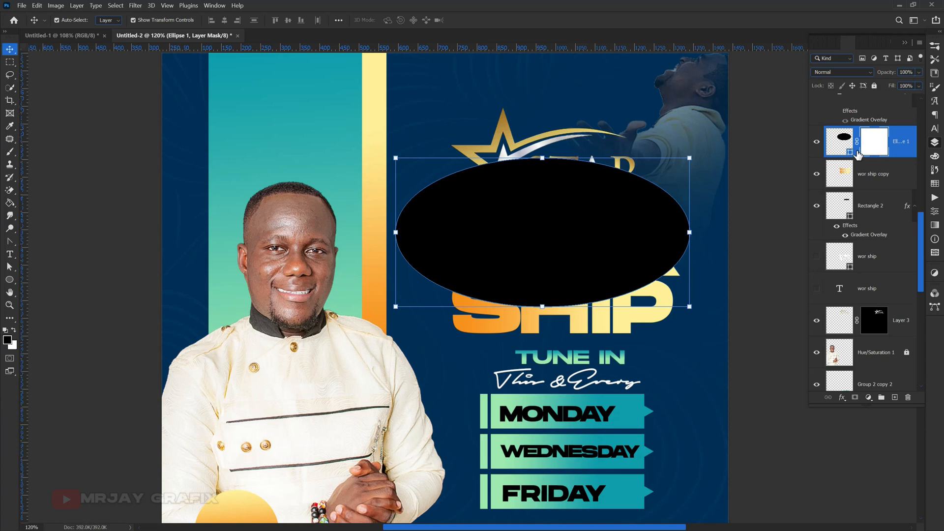
left_click(864, 173)
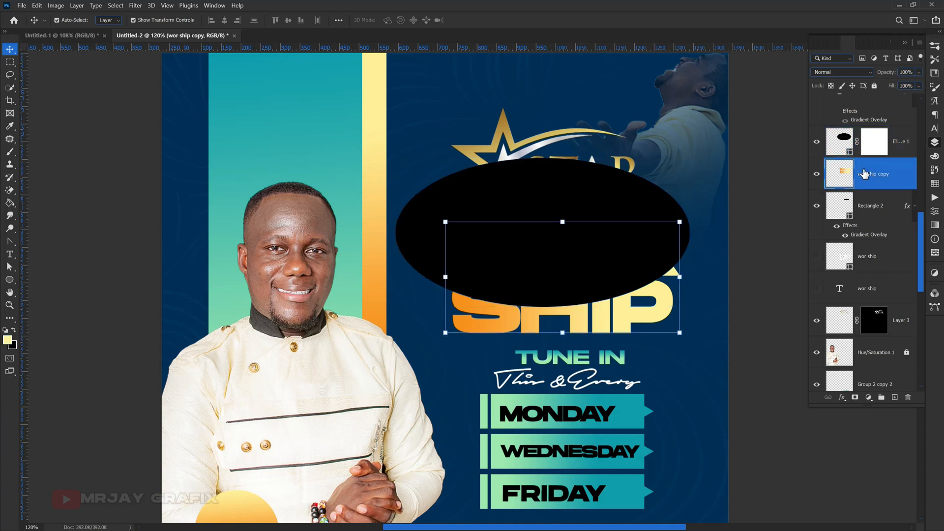
left_click(907, 139)
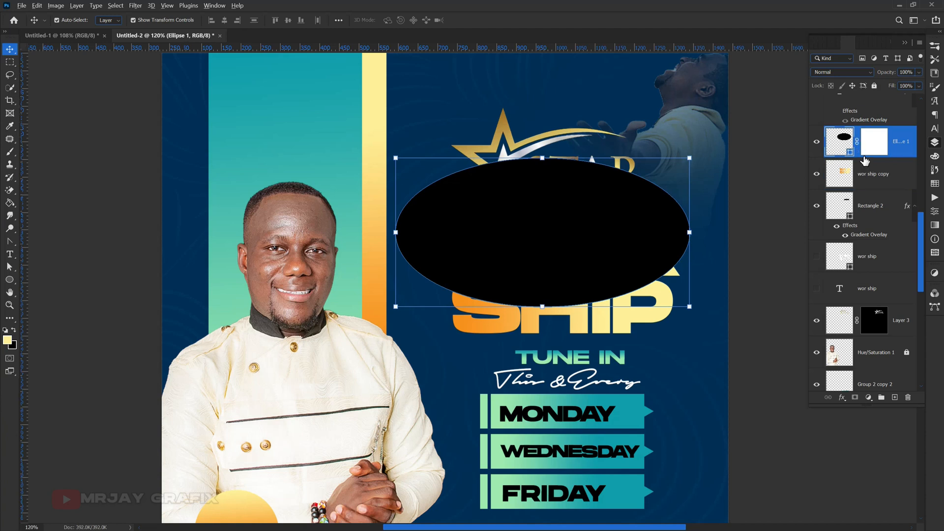
left_click_drag(865, 160, 864, 153)
left_click(864, 153, "alt")
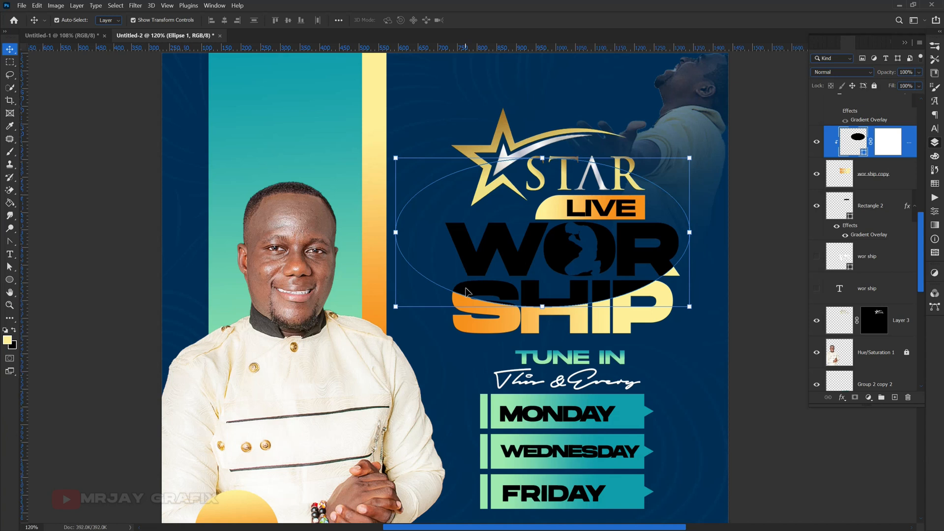
Paint black on the ellipse's layer mask with a soft 600 px brush at 31% and 100% opacity, fading its shading over the title
left_click(887, 142)
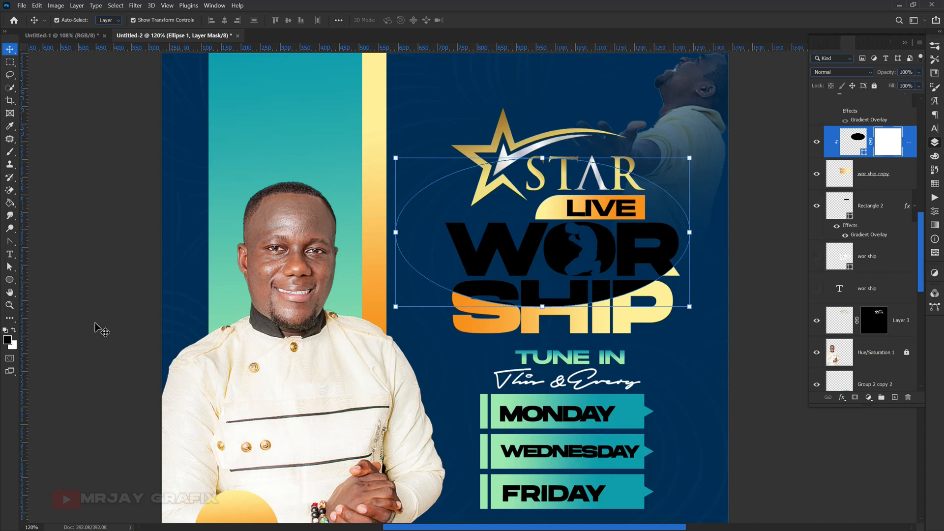
left_click(9, 152)
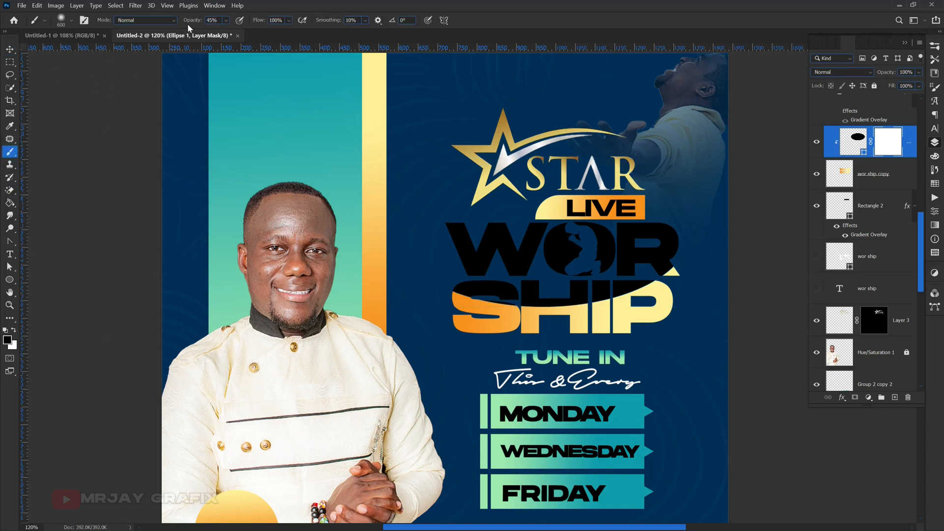
left_click_drag(189, 24, 182, 23)
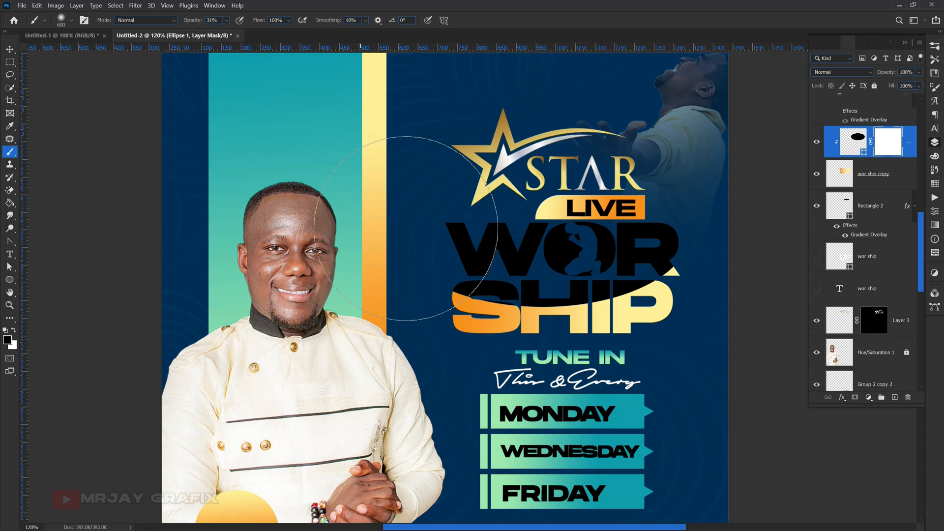
mouse_move(454, 204)
left_mouse_down()
mouse_move(733, 125)
mouse_move(561, 185)
mouse_move(344, 195)
left_mouse_up()
left_click_drag(187, 20, 368, 35)
mouse_move(440, 207)
left_mouse_down()
mouse_move(692, 159)
mouse_move(442, 196)
mouse_move(558, 148)
mouse_move(642, 153)
mouse_move(492, 221)
left_mouse_up()
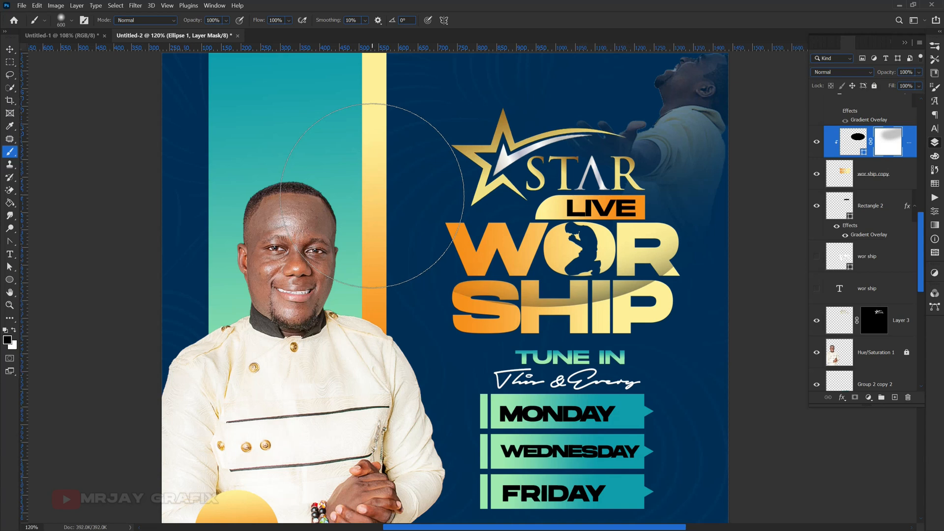
left_click(9, 49)
left_click(87, 301)
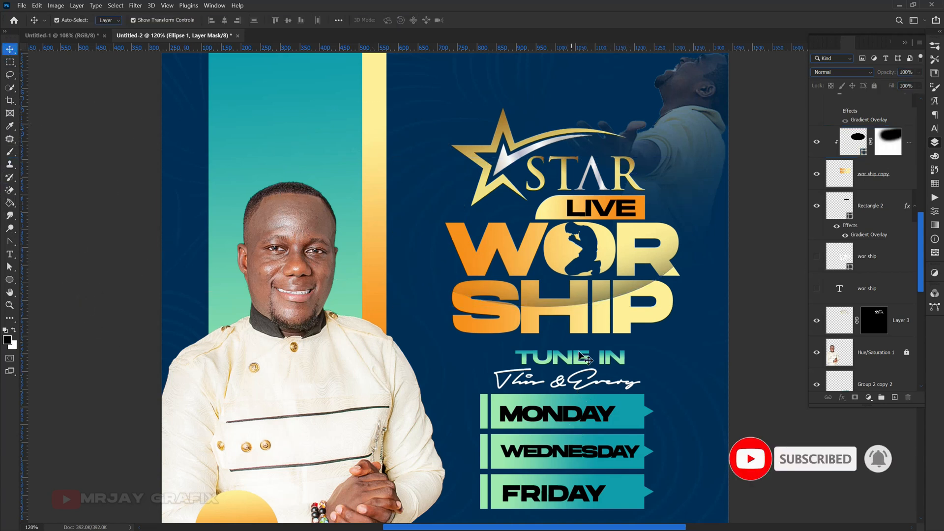
Rotate the masked ellipse about -22.25° and shift it left so its shaded edge crosses WORSHIP diagonally
left_click(597, 302)
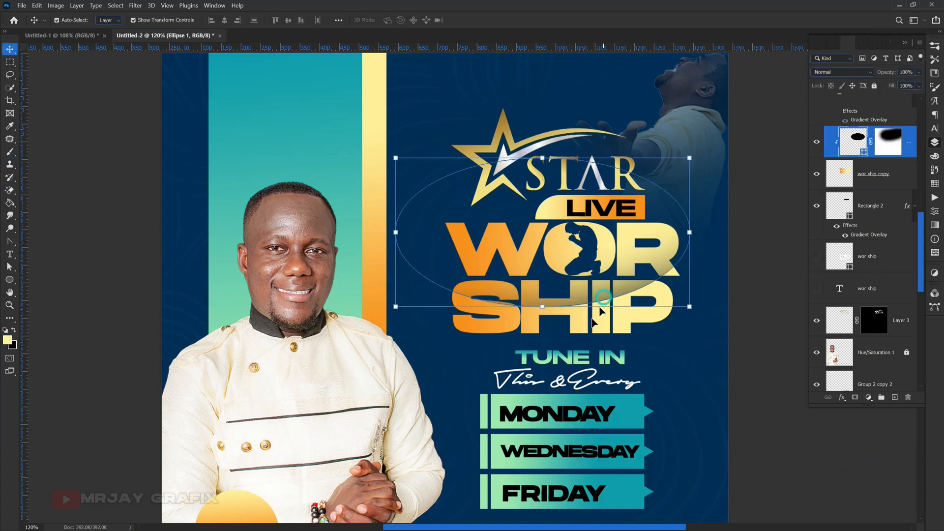
left_click(377, 165)
left_click(469, 272)
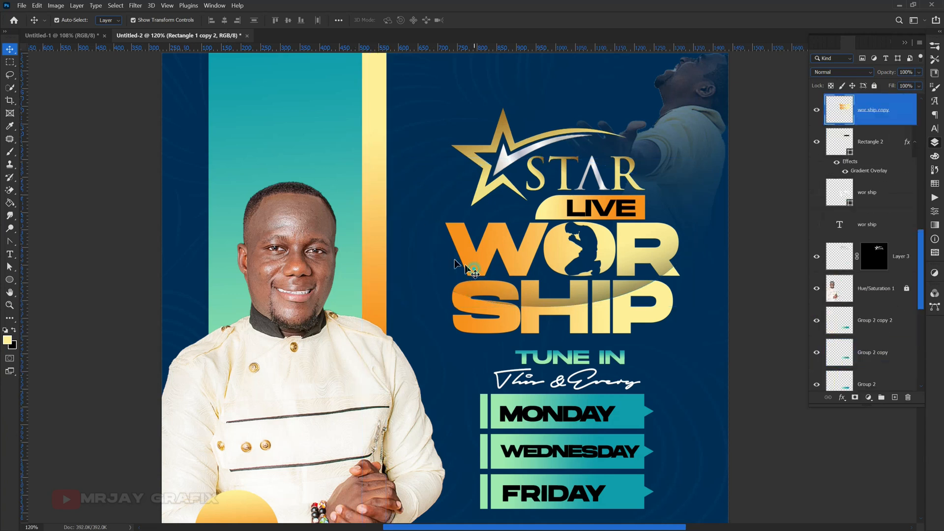
left_click(550, 299)
left_click_drag(388, 160, 345, 219)
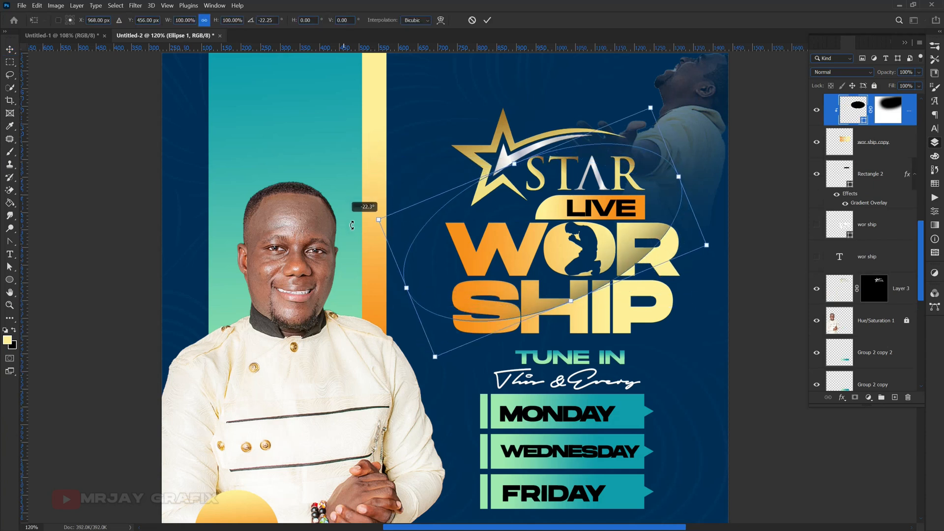
left_click_drag(558, 293, 522, 290)
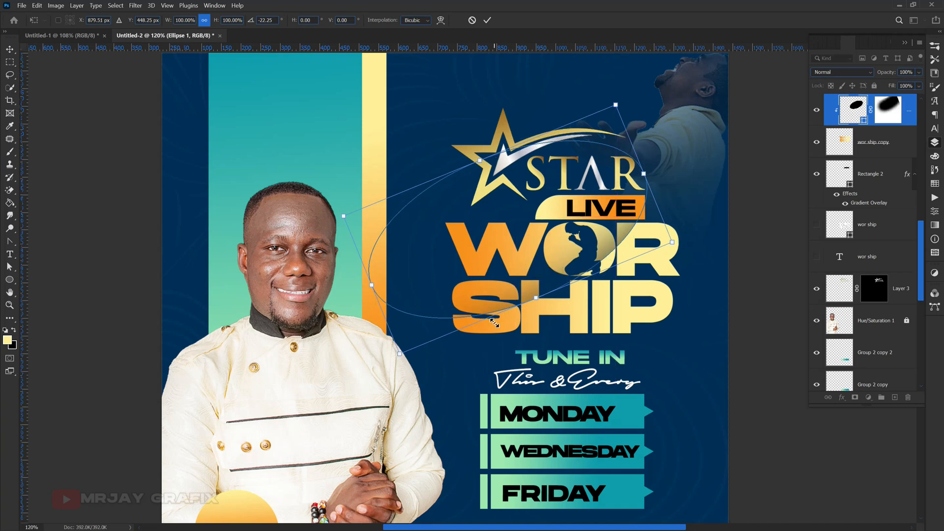
left_click(136, 327)
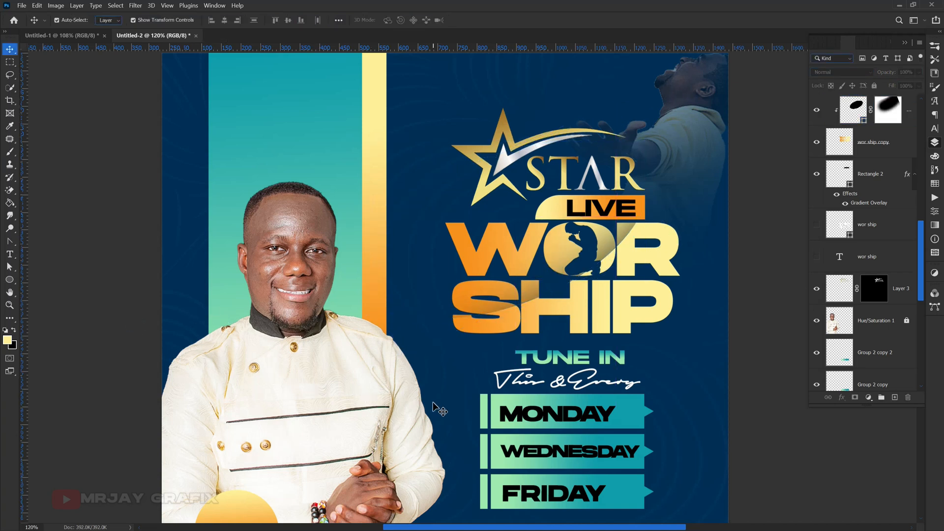
Bring the host name text from the Untitled-1 document into Untitled-2 and place it on the orange speech bubble
scroll(432, 402, "down", 5)
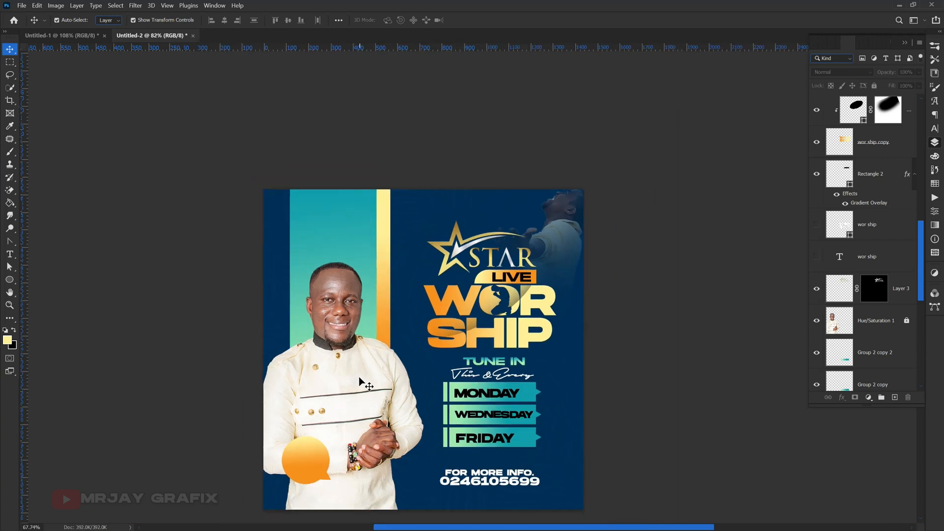
scroll(314, 456, "up", 1)
scroll(341, 507, "up", 2)
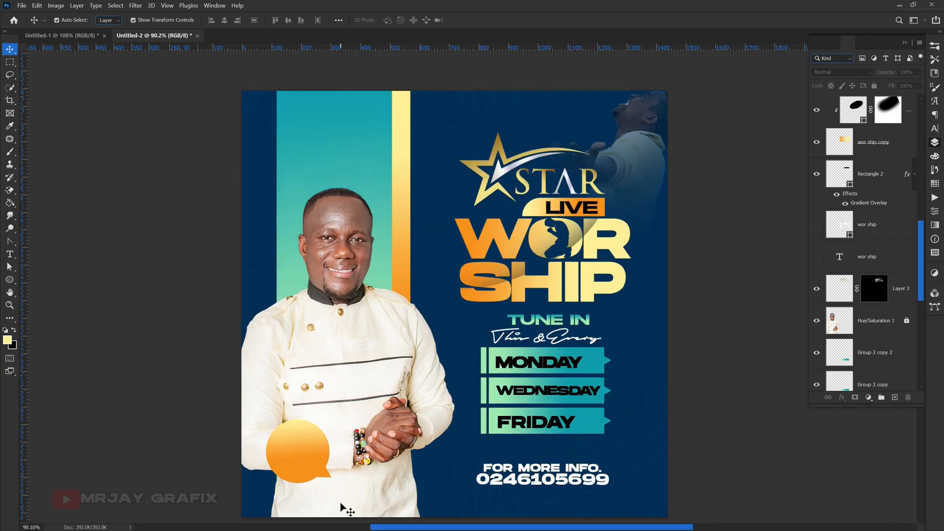
left_click(64, 36)
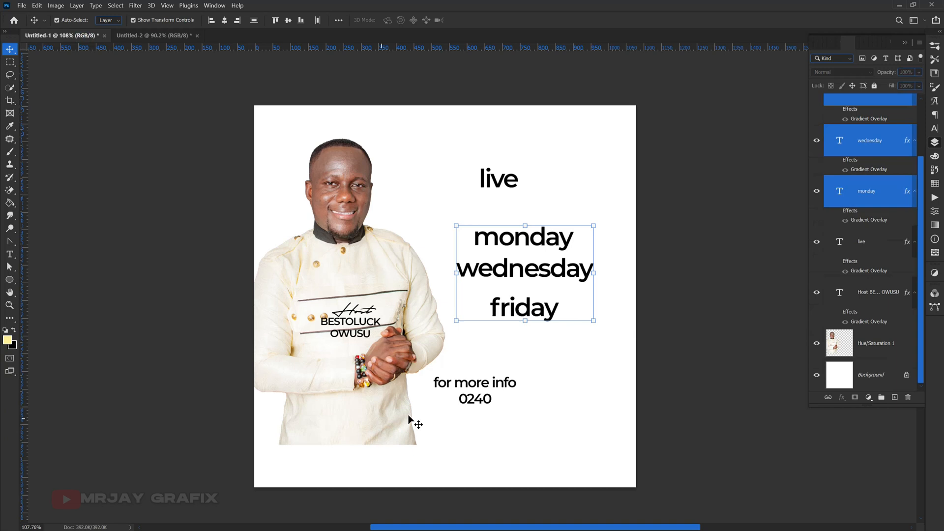
left_click_drag(349, 320, 297, 458)
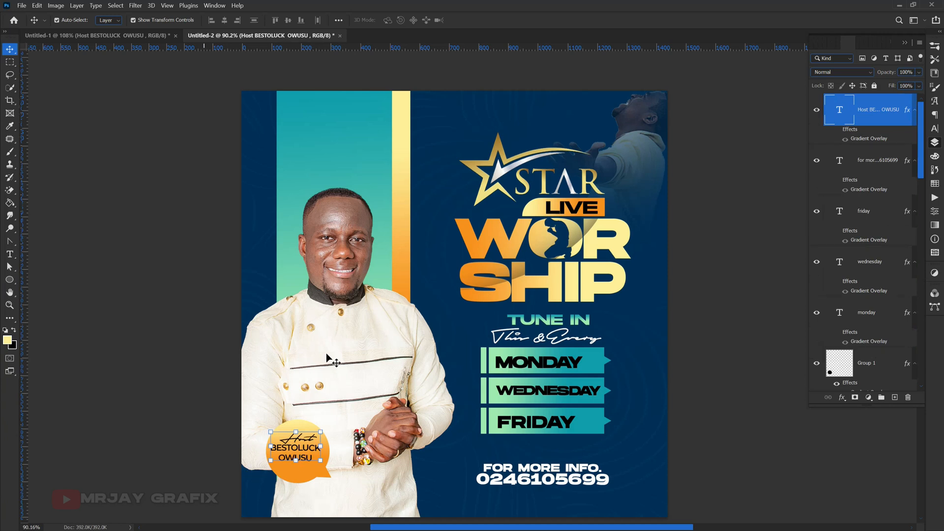
scroll(420, 295, "down", 1)
scroll(248, 473, "up", 1)
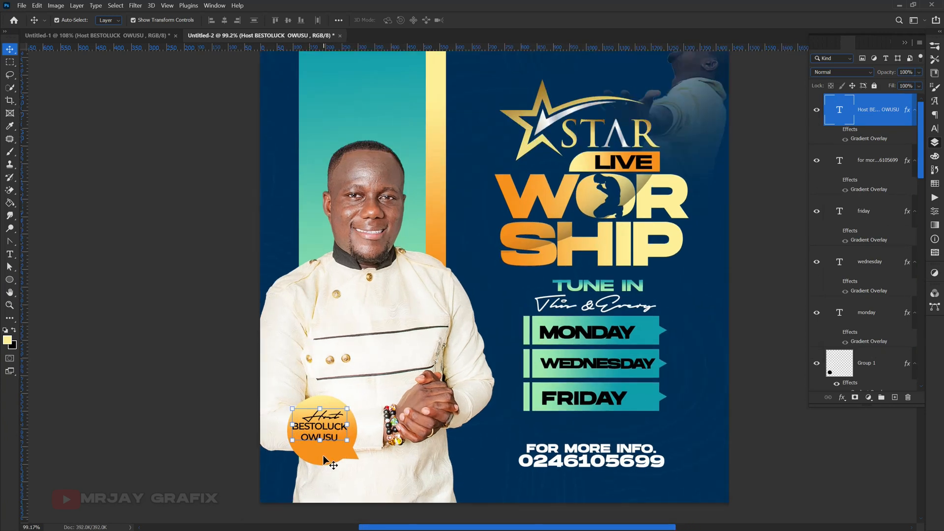
Enlarge the speech bubble and host text together to about 119%, and center the text inside the bubble
left_click(323, 460)
left_click_drag(355, 465, 372, 478)
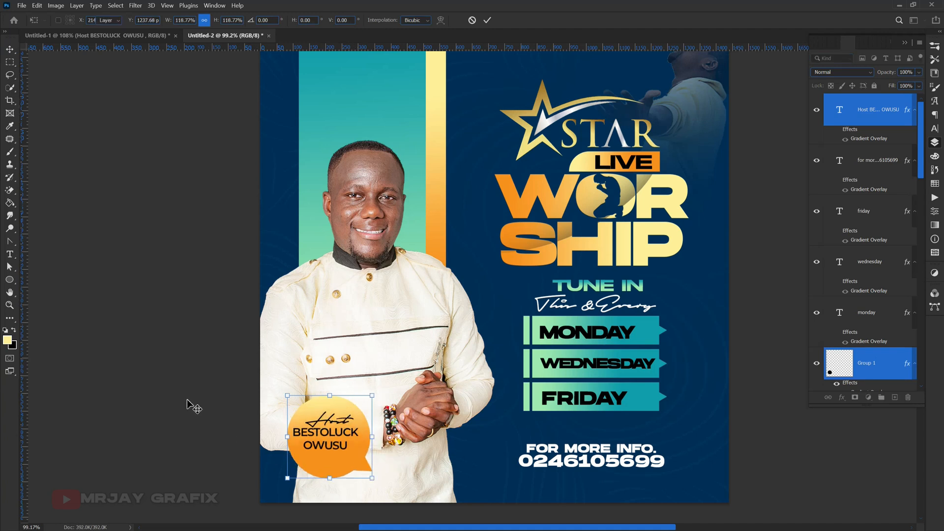
key("Return")
left_click_drag(326, 442, 332, 454)
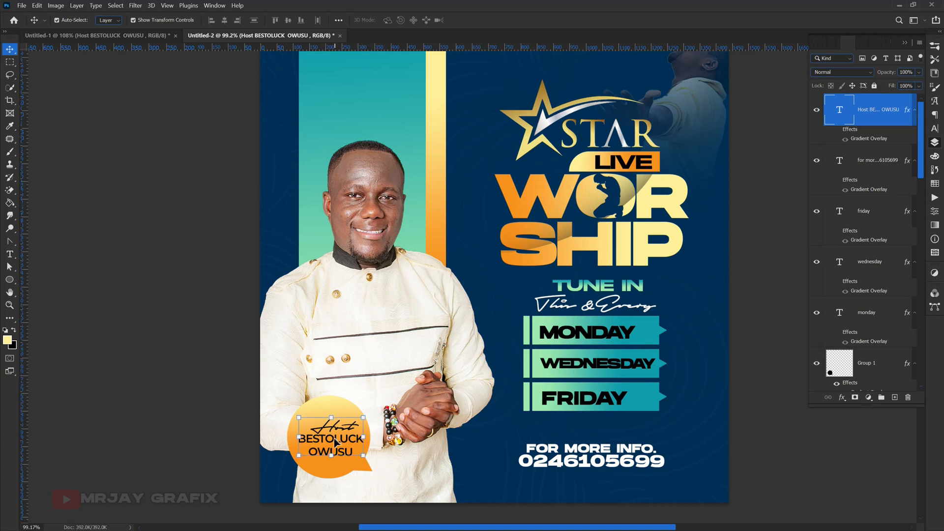
Set the host's surname in the bubble to Montserrat ExtraBold at 50 pt
double_click(336, 442)
double_click(330, 451)
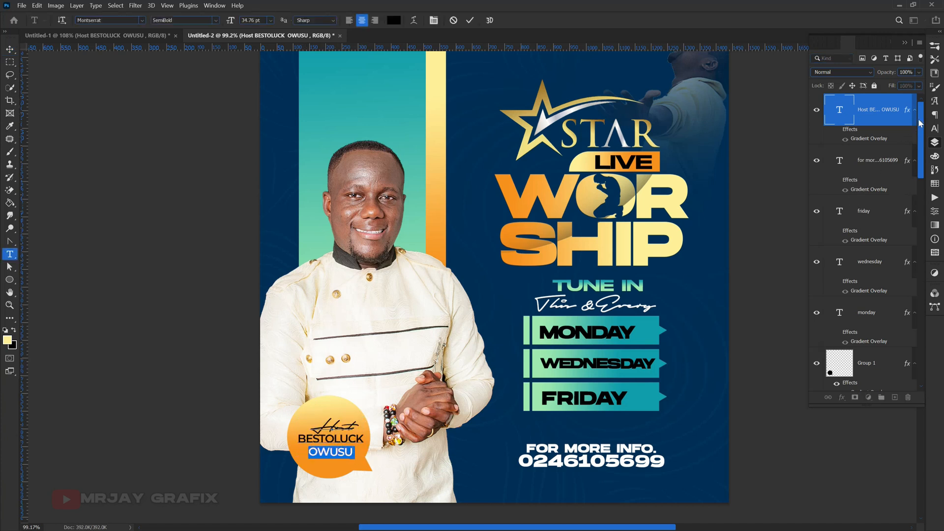
left_click(934, 129)
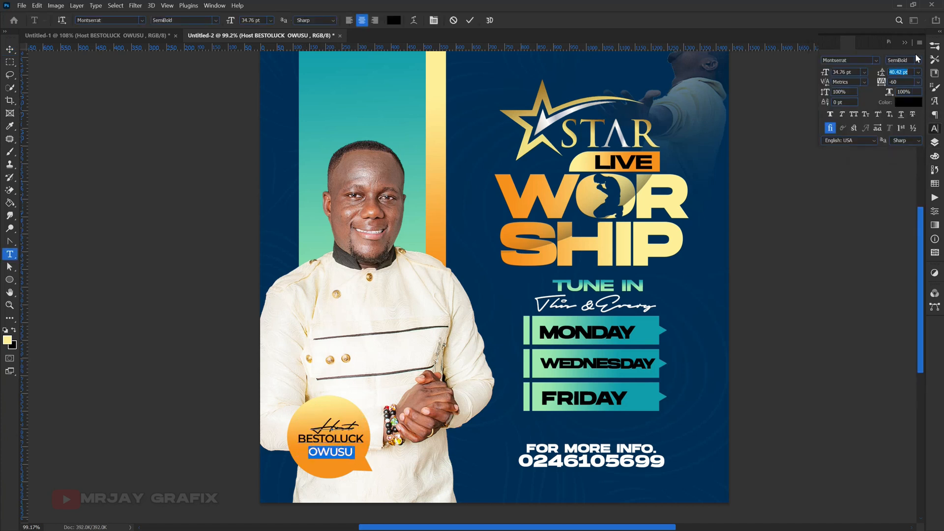
left_click(917, 59)
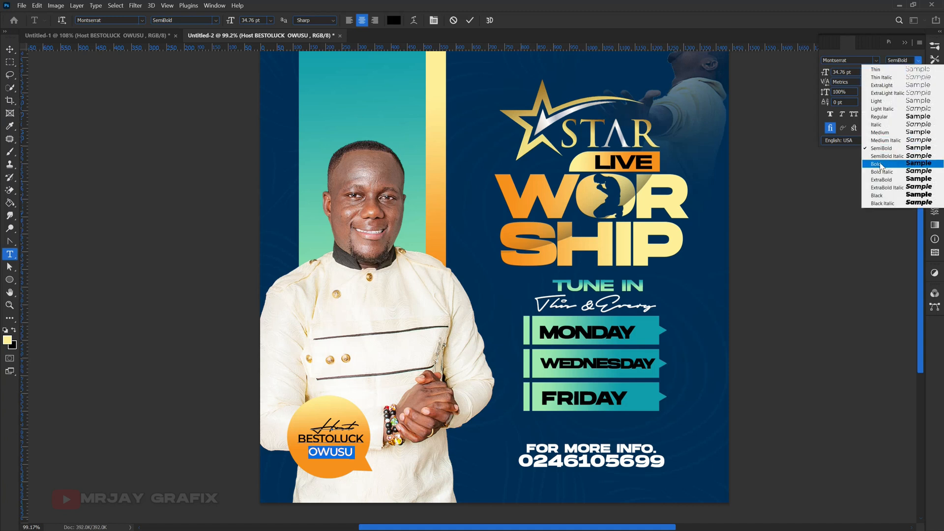
left_click(885, 179)
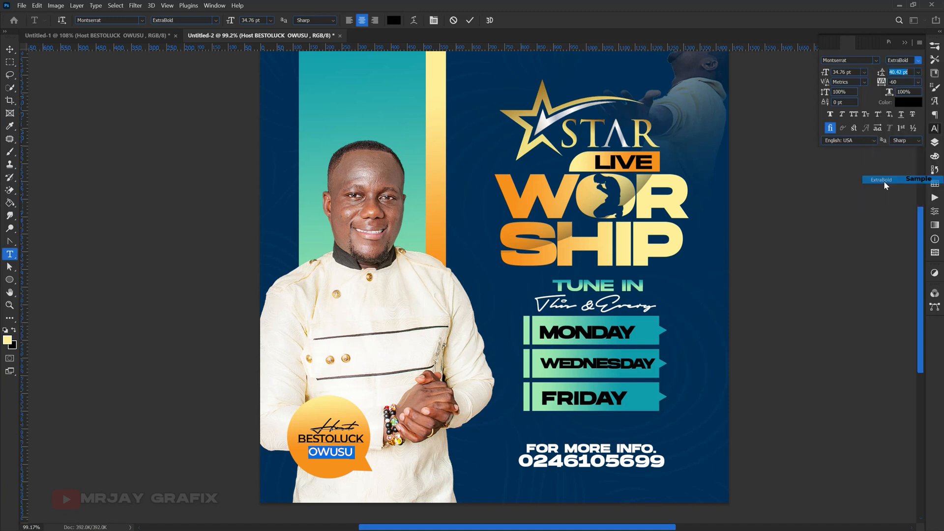
left_click_drag(822, 75, 831, 79)
key("Tab")
left_click(824, 76)
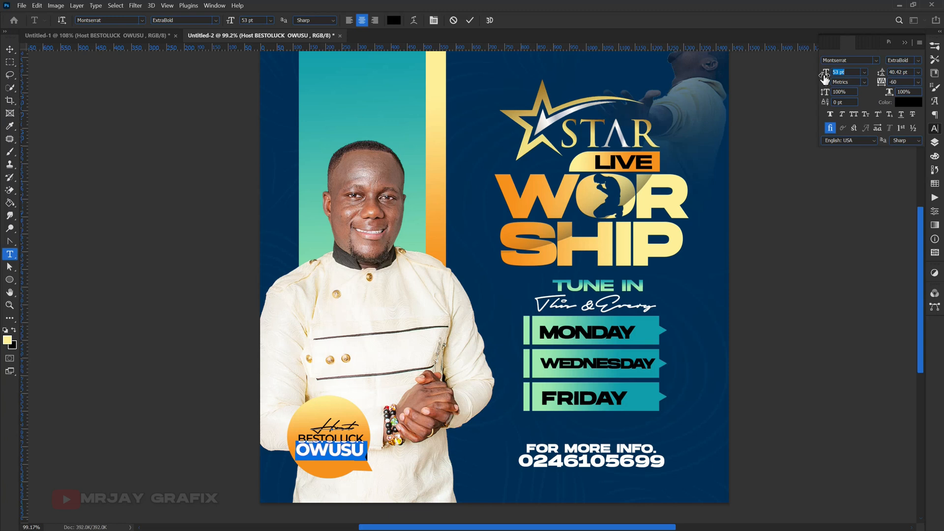
left_click_drag(825, 79, 822, 79)
key("Tab")
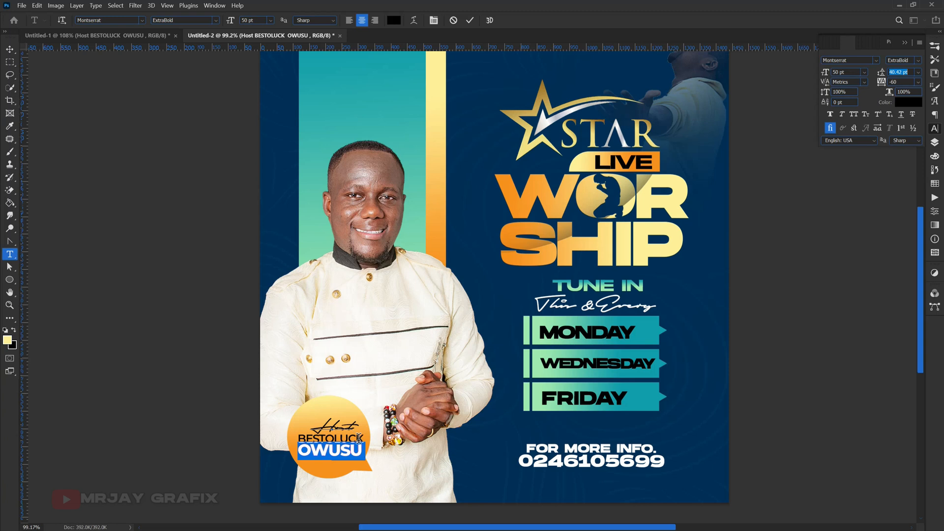
Set the host's first name in the bubble to Montserrat Bold and commit the text
left_click_drag(362, 437, 265, 439)
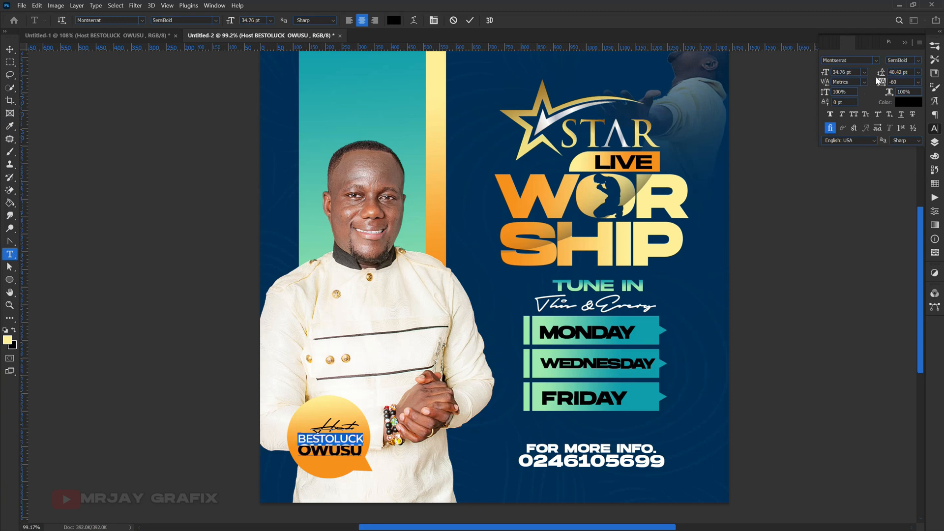
left_click(917, 60)
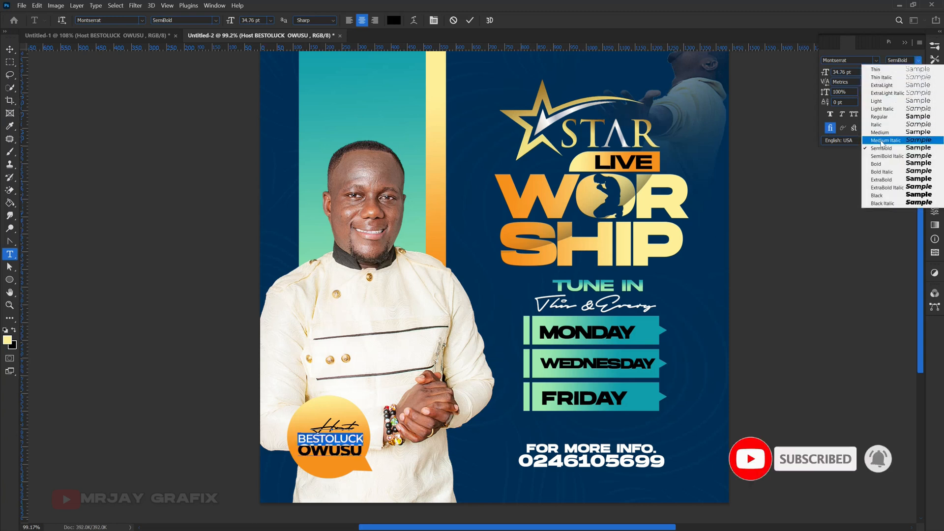
left_click(879, 164)
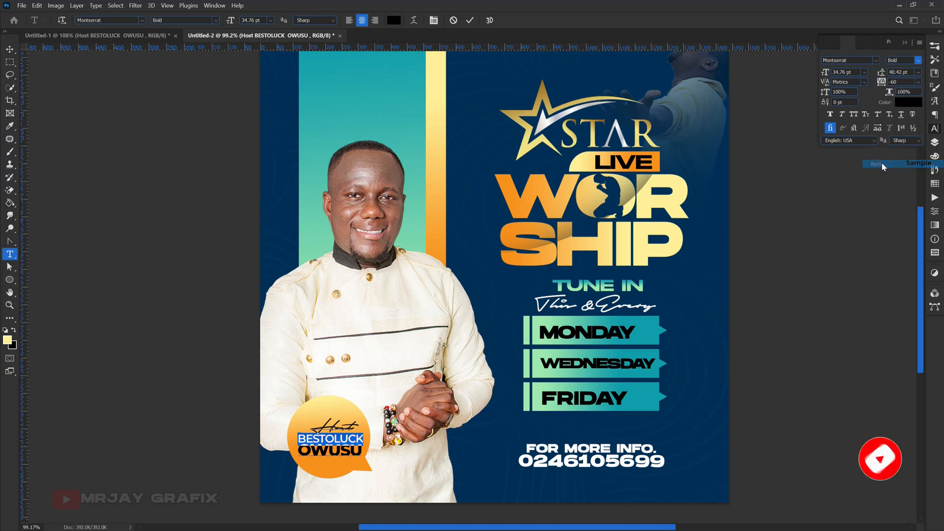
left_click(186, 310)
key("v")
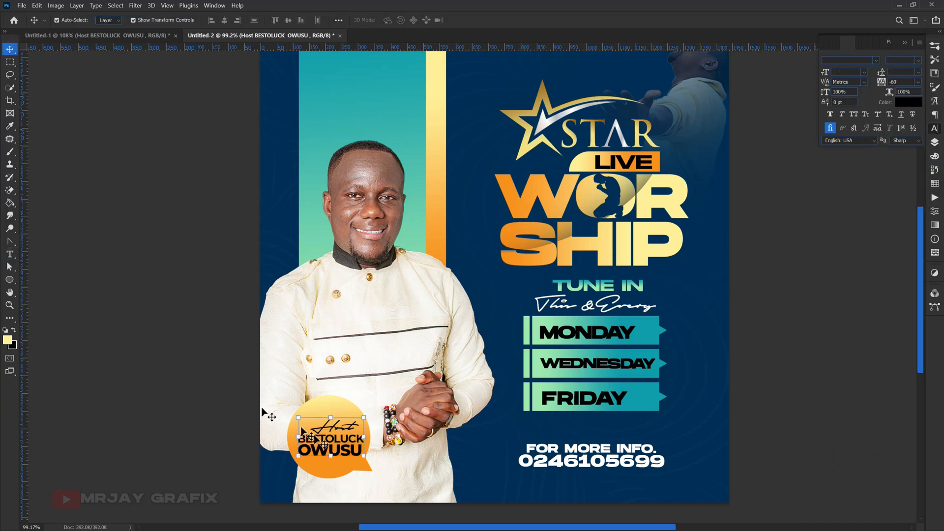
Color the script word "Host" in the bubble pure red (ff0000) and commit the text
double_click(327, 434)
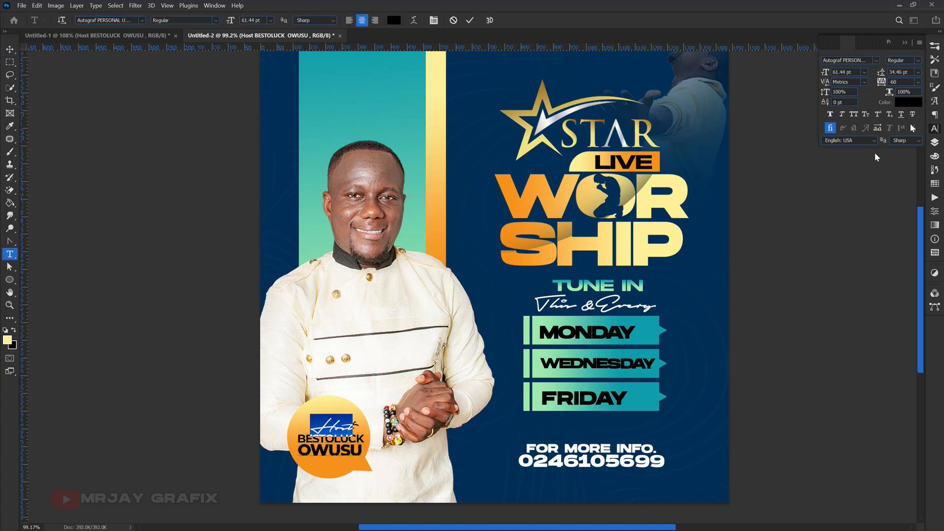
left_click(908, 103)
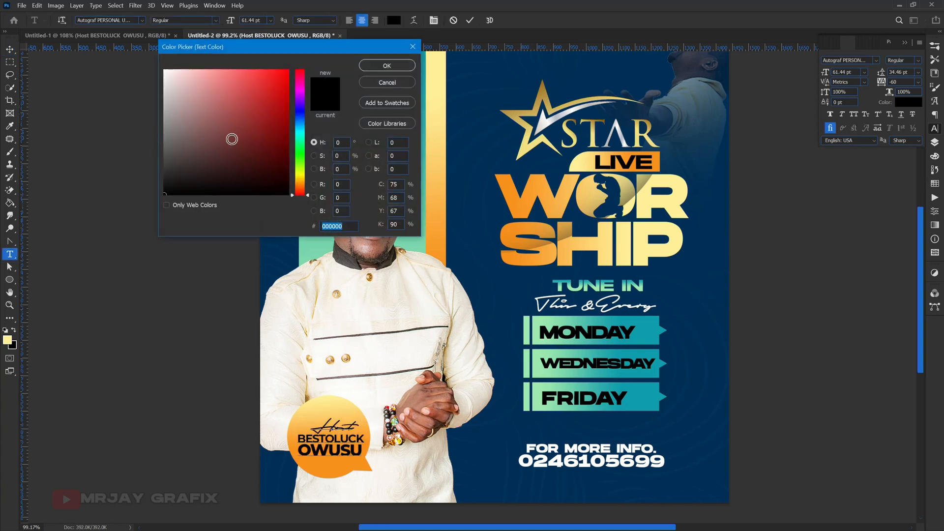
left_click(232, 139)
left_click(288, 69)
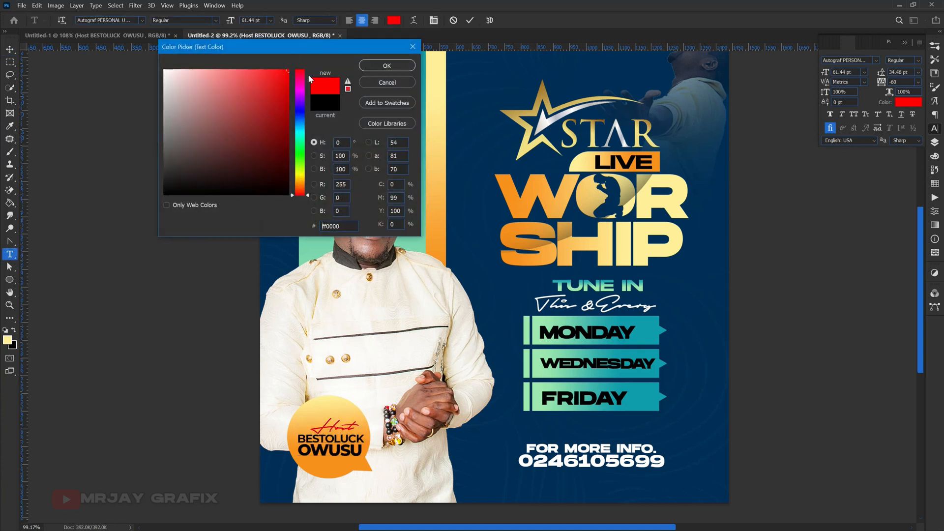
left_click(387, 65)
left_click(469, 20)
key("v")
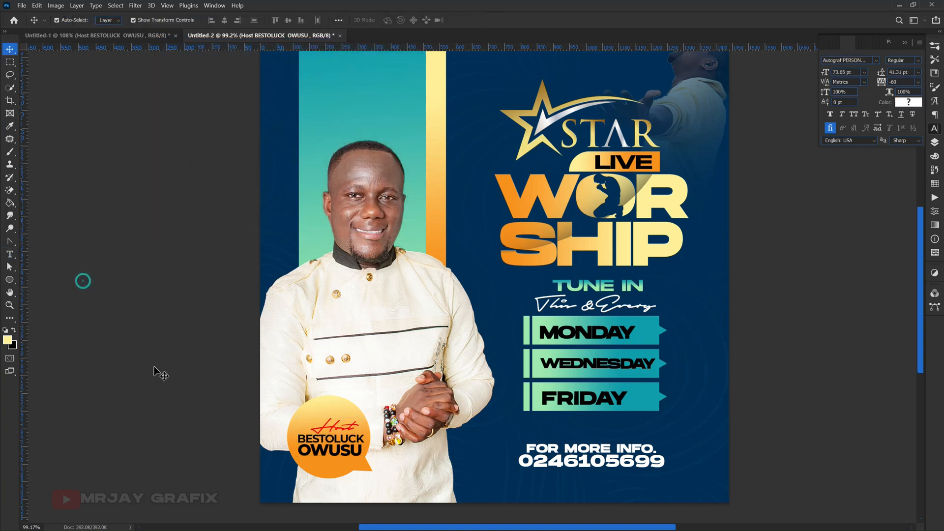
Scale the host text to about 87%, skew it so the lines rise to the right, and center it in the bubble
key("ctrl+t")
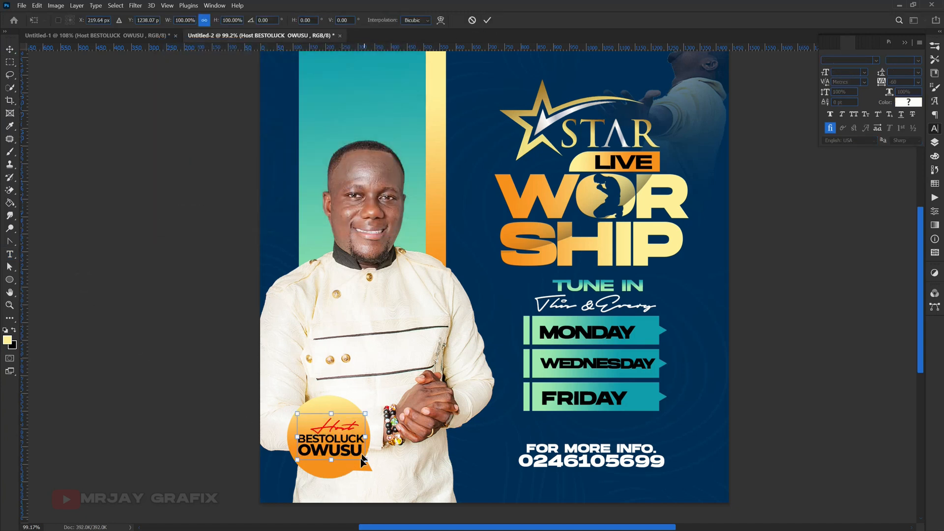
left_click_drag(364, 459, 351, 463)
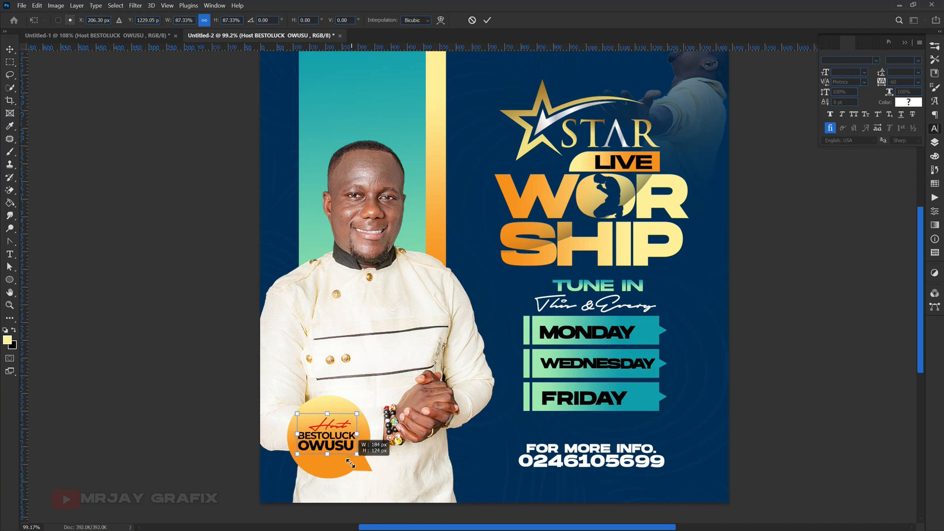
right_click(345, 431)
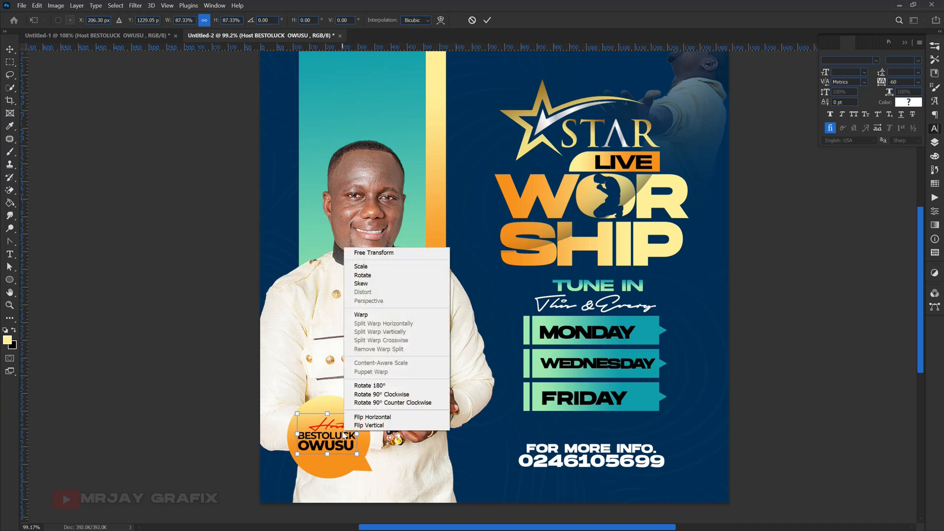
left_click(360, 284)
left_click_drag(357, 430, 317, 451)
key("Return")
left_click(139, 456)
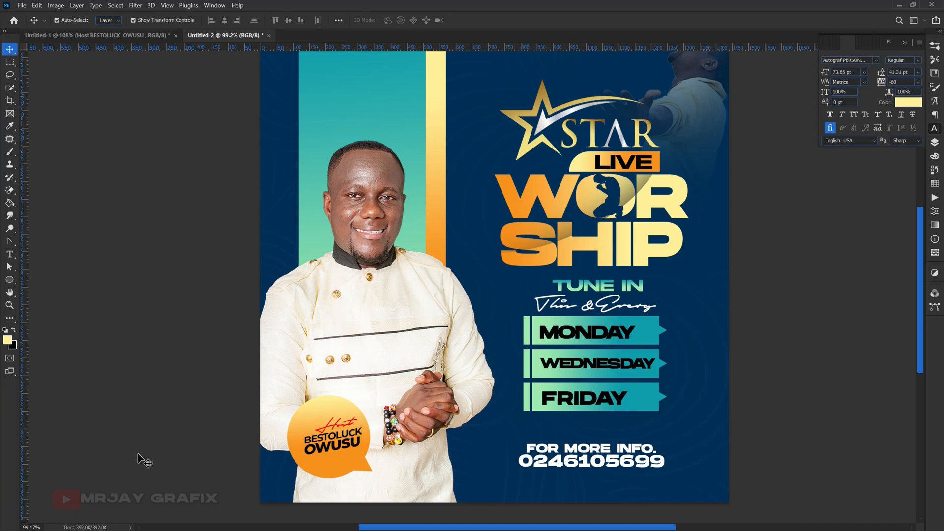
Nudge the host text block slightly to the left inside the orange bubble and deselect it
left_click(336, 451)
key("Left")
key("Left")
key("Left")
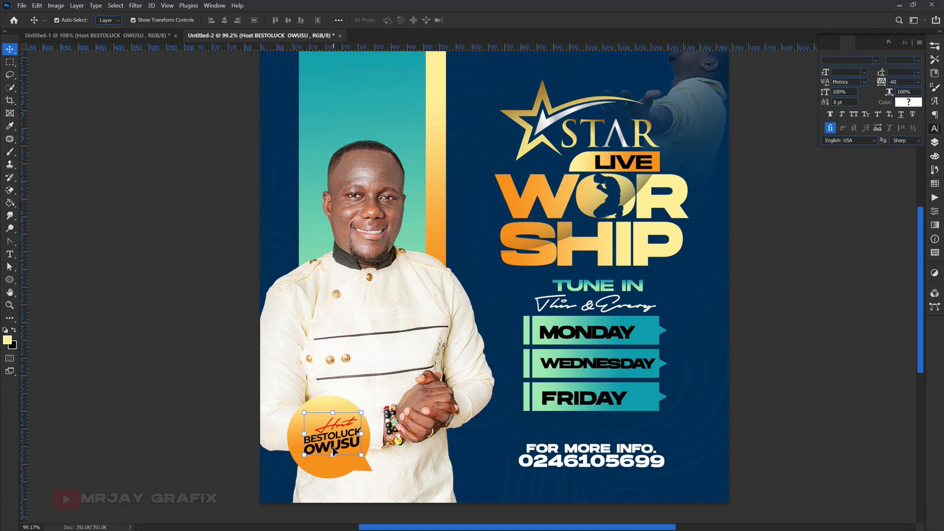
left_click(149, 449)
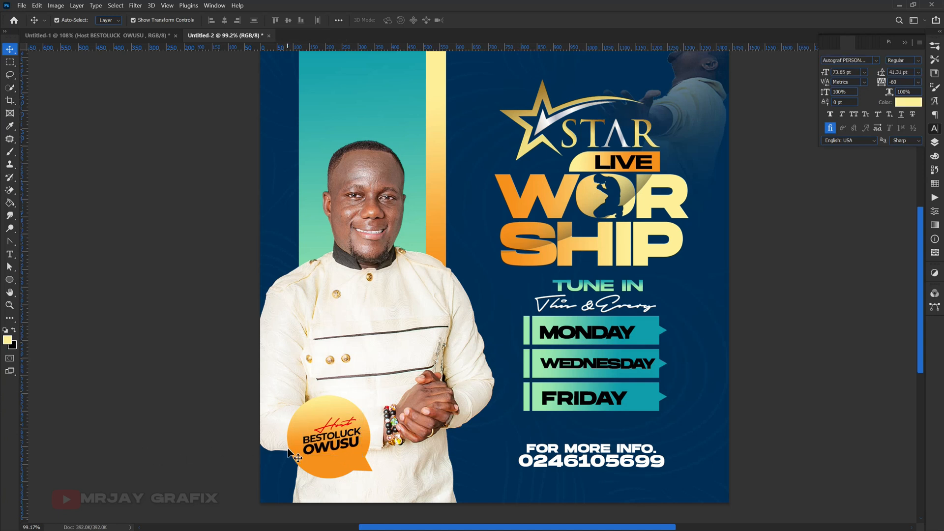
Shift the FRIDAY and MONDAY labels slightly to the right so they sit centered in their day bars
scroll(288, 433, "up", 2)
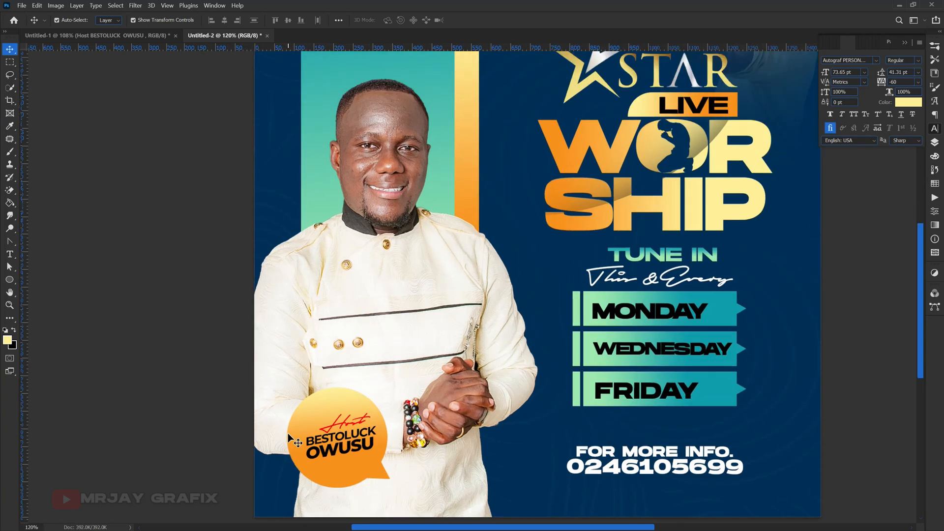
scroll(288, 433, "down", 4)
scroll(201, 402, "up", 1)
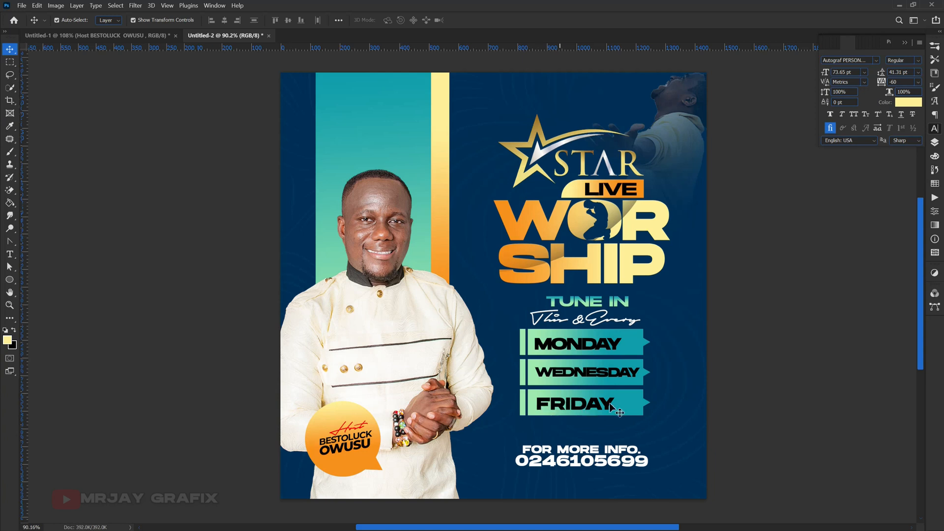
left_click(588, 405)
left_click_drag(588, 407, 595, 408)
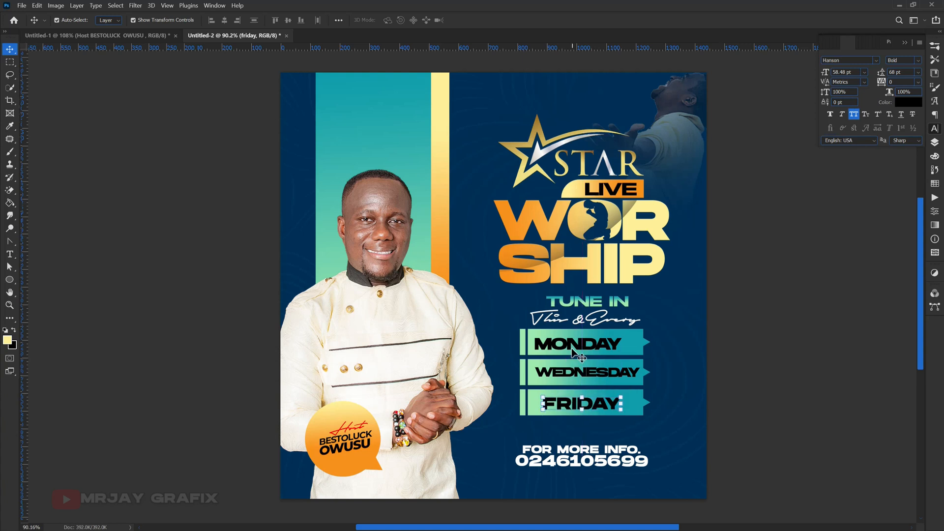
left_click_drag(571, 347, 577, 344)
left_click(205, 367)
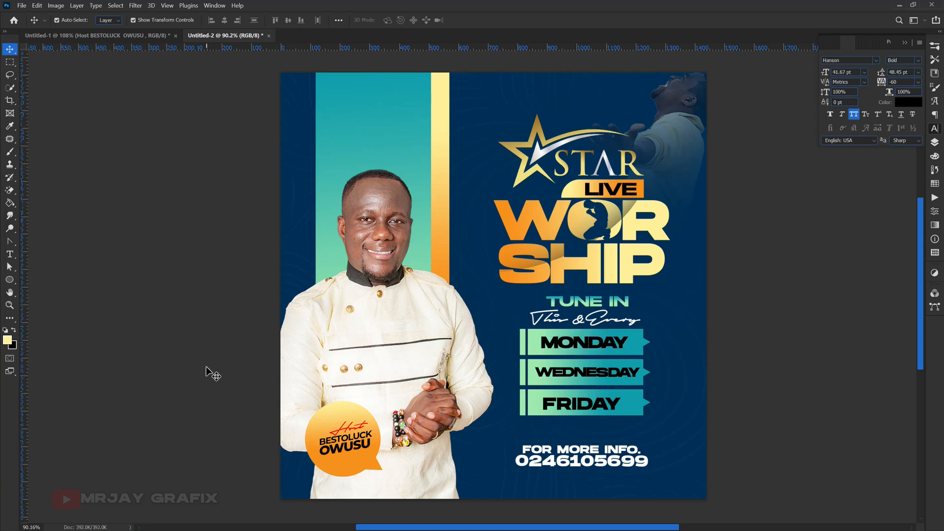
Move the WEDNESDAY label slightly down and to the left to center it in its day bar
scroll(205, 367, "up", 1)
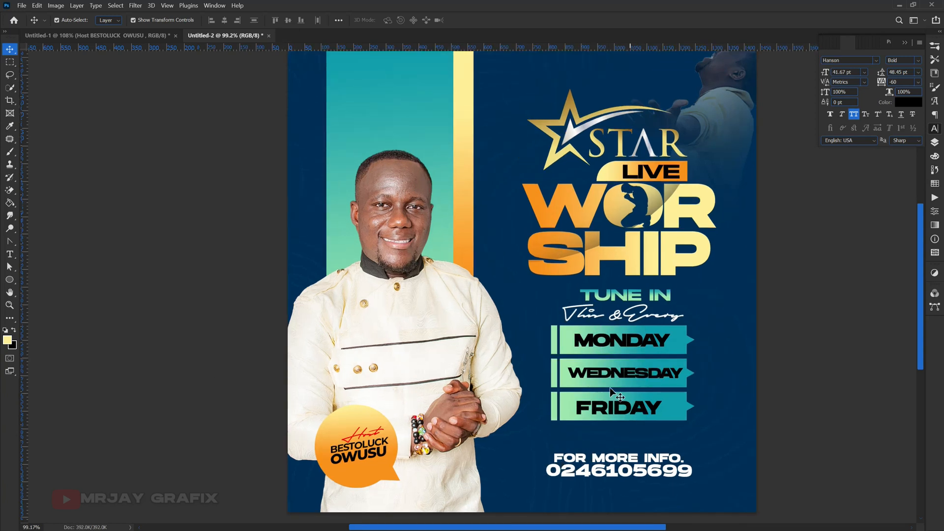
left_click(603, 376)
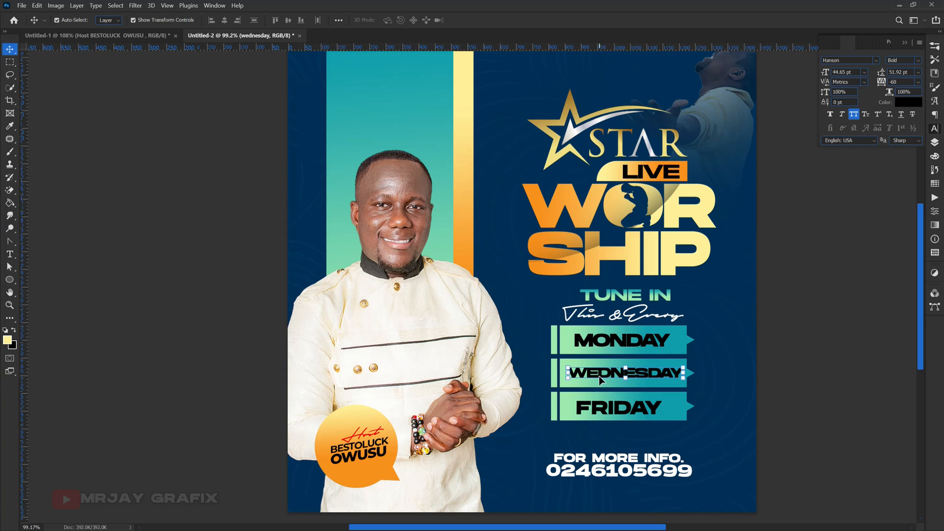
left_click_drag(599, 375, 598, 382)
left_click(203, 382)
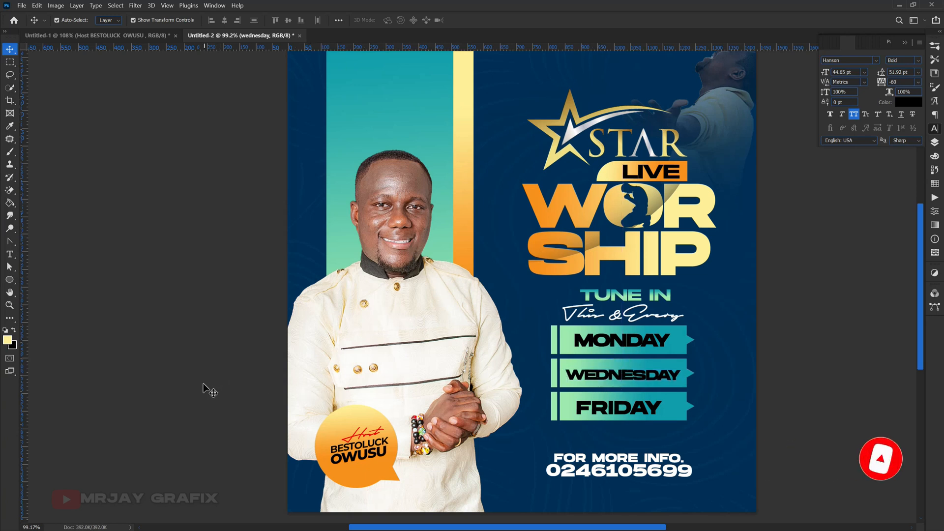
scroll(439, 462, "down", 2)
scroll(439, 473, "up", 1)
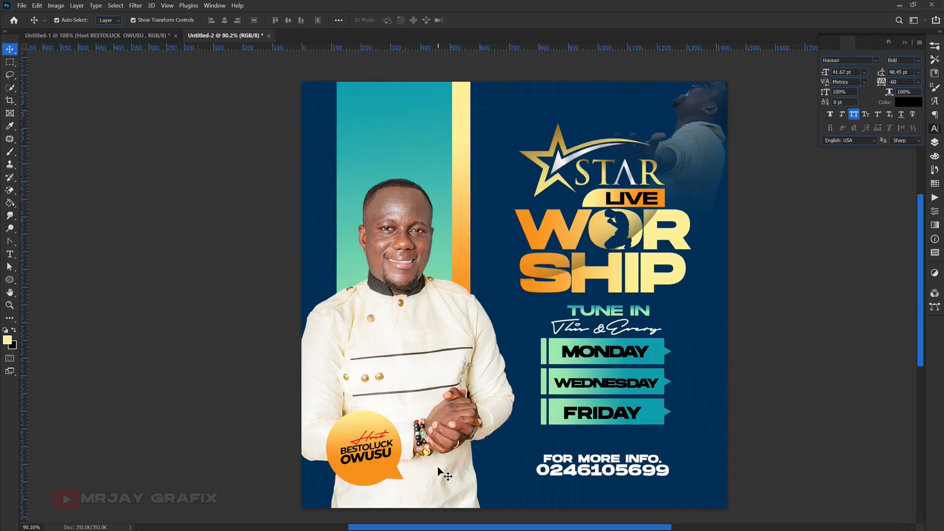